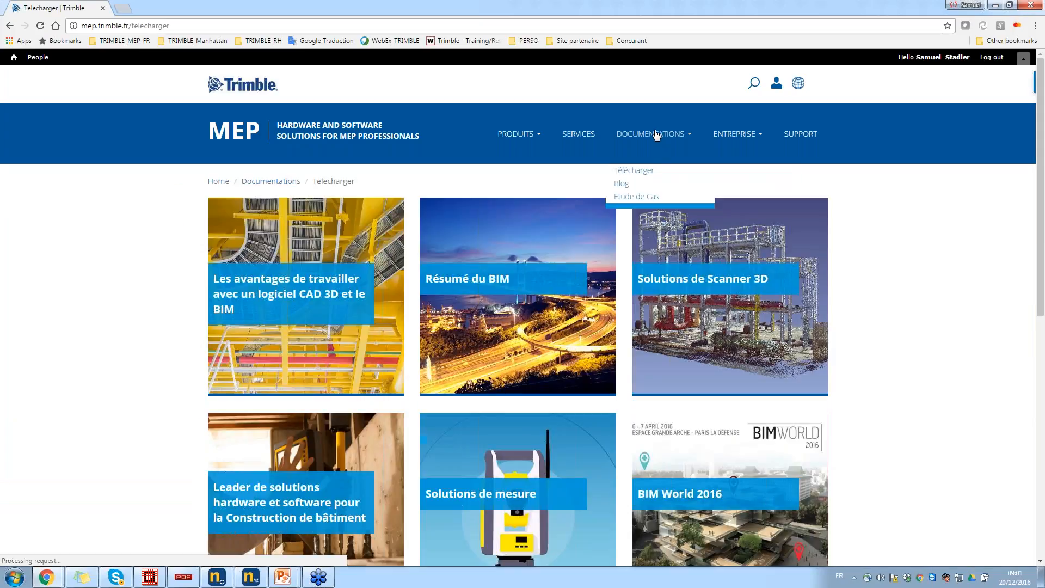
Step: Open the Trimble MEP support section, enter the client area and go to the Téléchargements page
{"action": "mouse_move", "coordinate": [737, 143]}
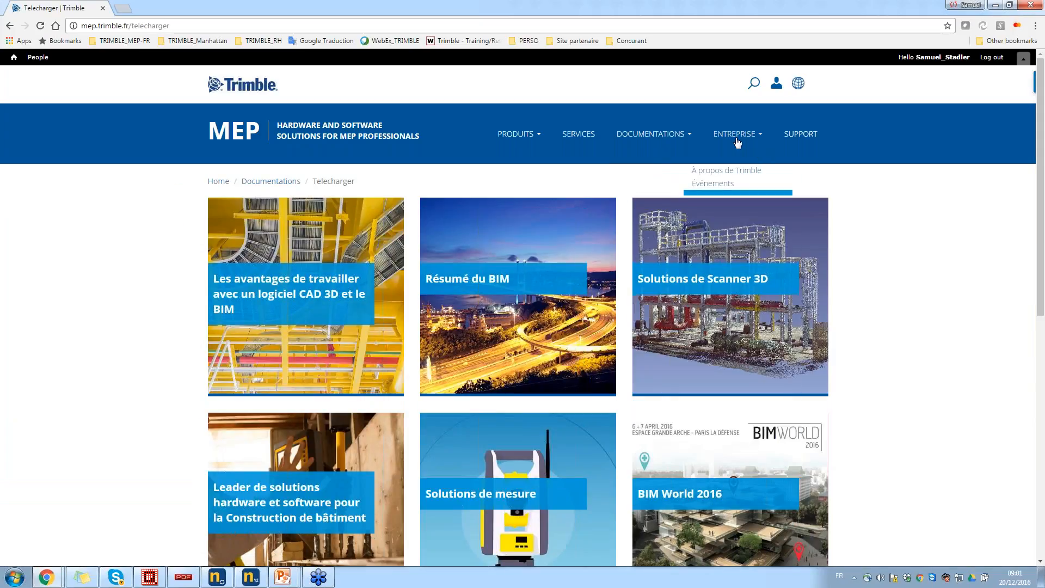
{"action": "left_click", "coordinate": [801, 134]}
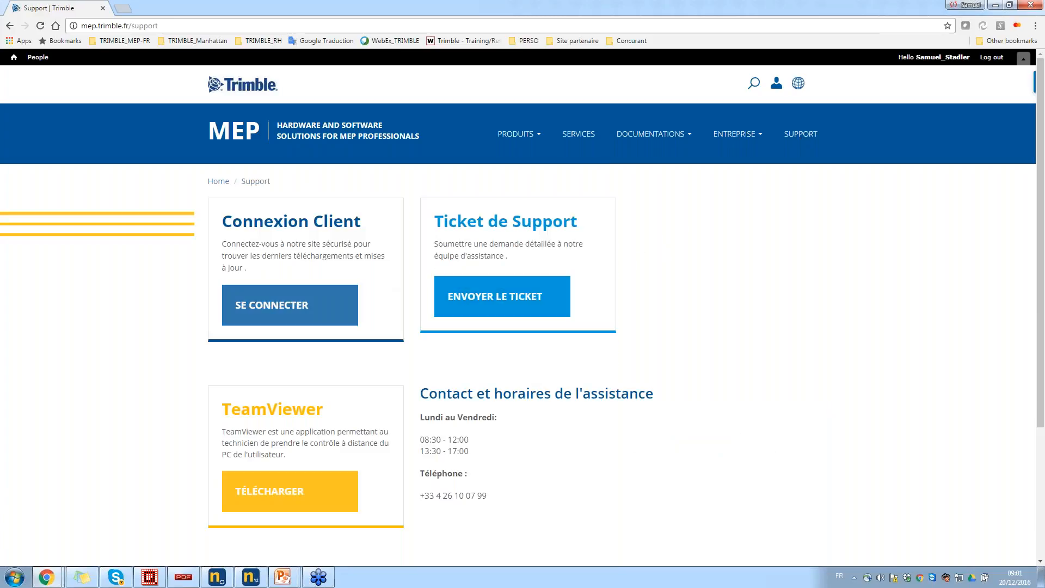
{"action": "left_click", "coordinate": [270, 303]}
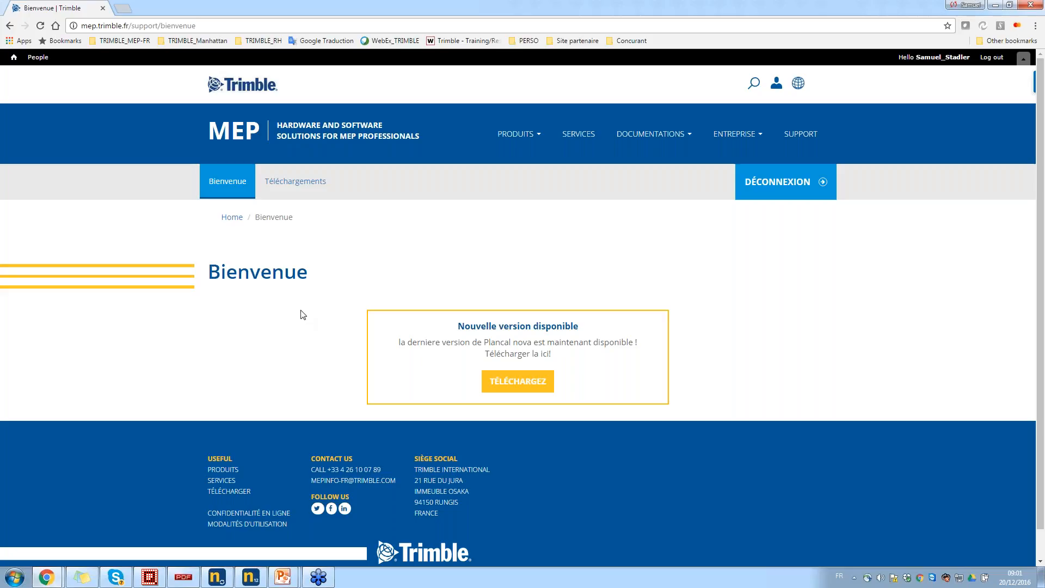
{"action": "left_click", "coordinate": [517, 383]}
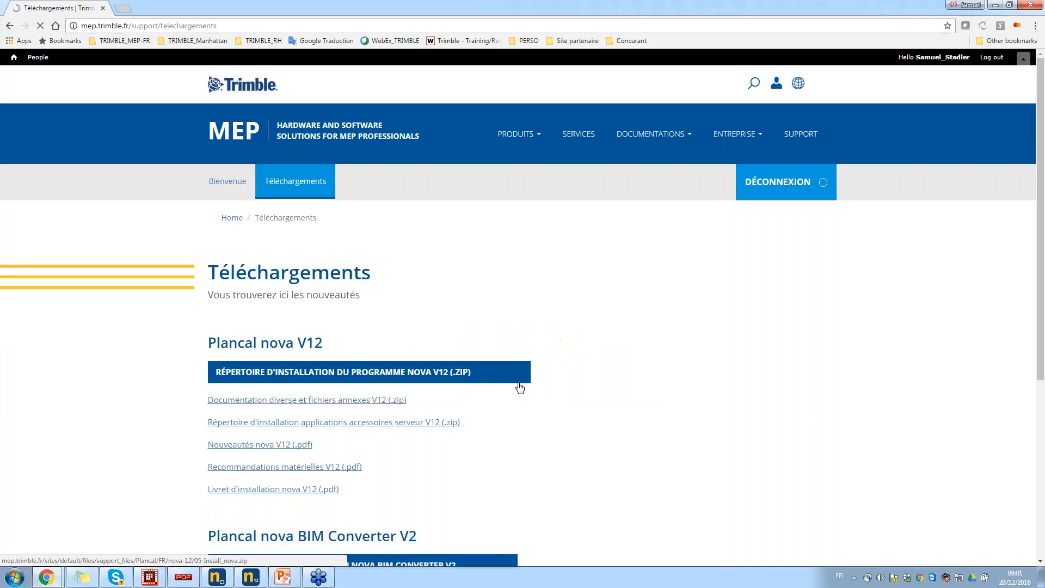
Step: Examine the downloads offered for Plancal nova V12 and nova BIM Converter V2, including the accompanying documentation files
{"action": "scroll", "coordinate": [598, 332], "scroll_direction": "down", "scroll_amount": 1}
{"action": "scroll", "coordinate": [597, 332], "scroll_direction": "down", "scroll_amount": 2}
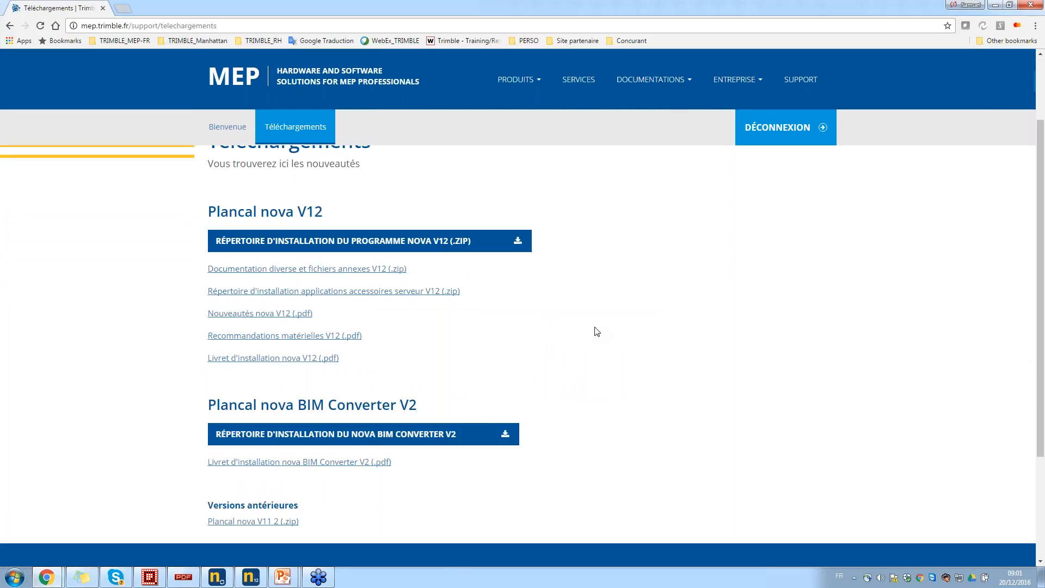
{"action": "left_click", "coordinate": [504, 228]}
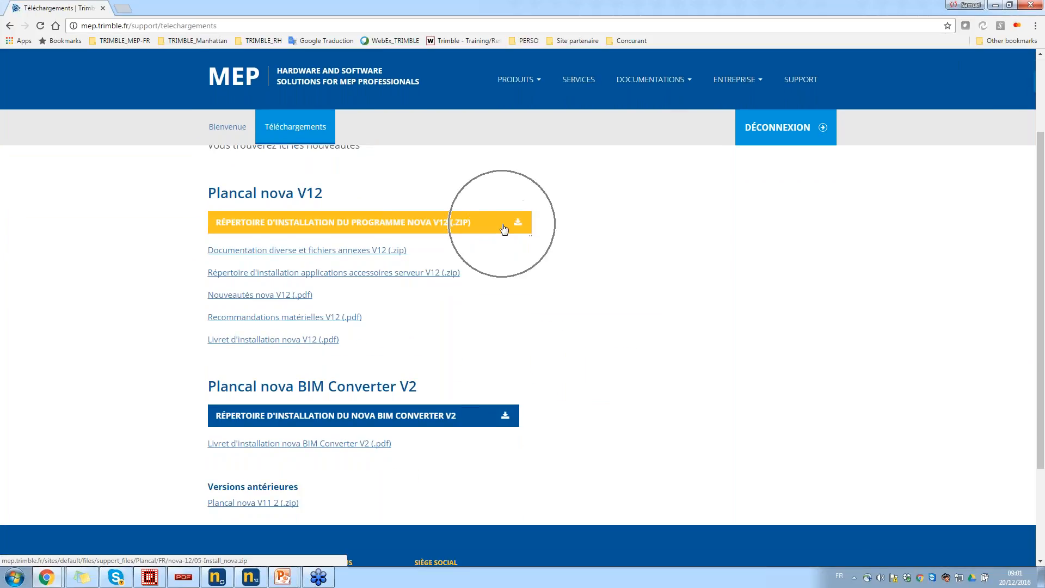
{"action": "left_click", "coordinate": [480, 419]}
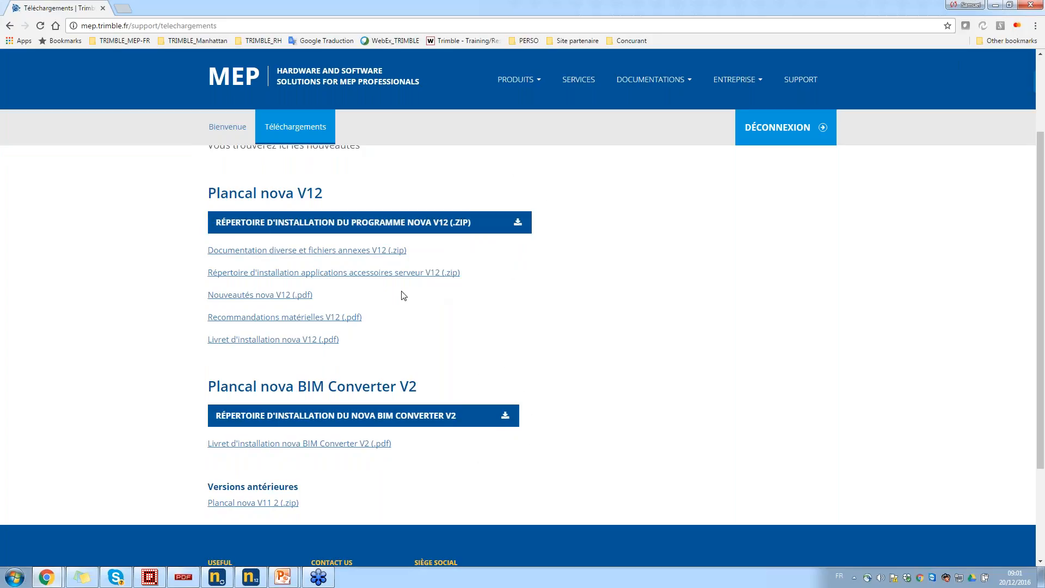
{"action": "left_click", "coordinate": [414, 276]}
{"action": "left_click", "coordinate": [349, 252]}
{"action": "left_click", "coordinate": [313, 295]}
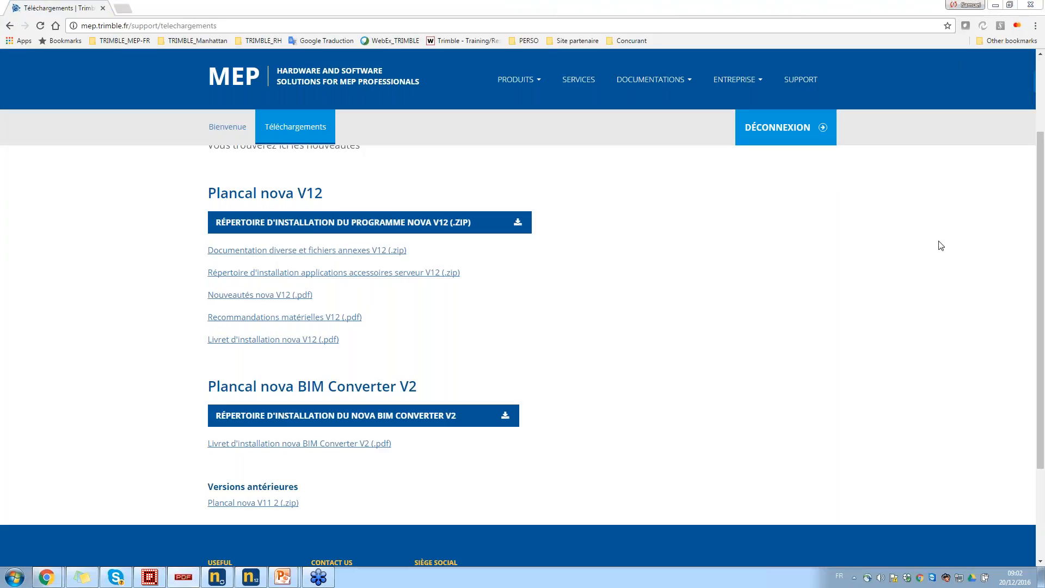
Step: Switch to the PowerPoint slide show, present the Nova 12-0 topic slide and end the show
{"action": "left_click", "coordinate": [290, 572]}
{"action": "left_click", "coordinate": [344, 535]}
{"action": "left_click", "coordinate": [315, 321]}
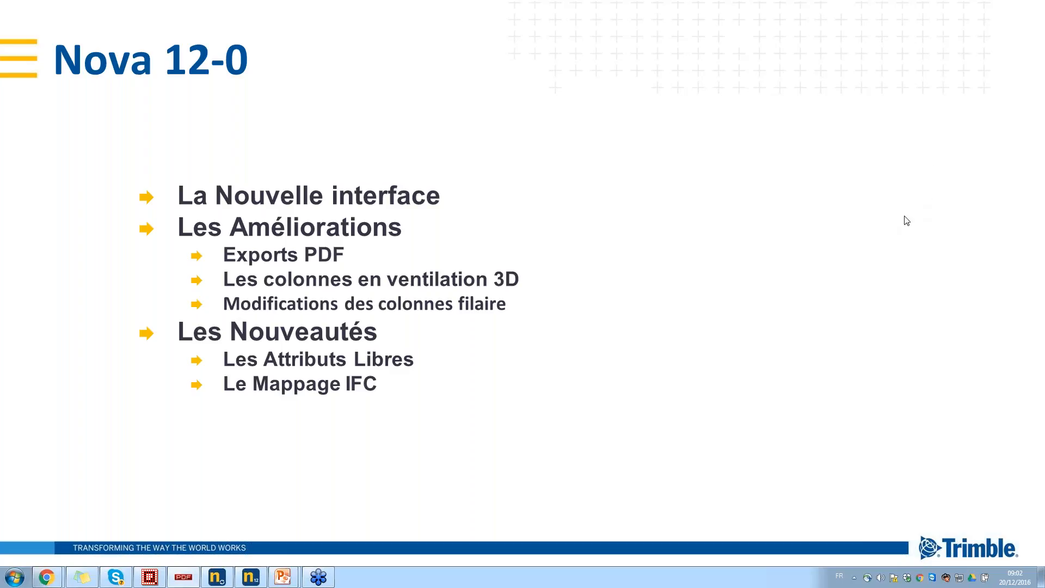
{"action": "key", "text": "Escape"}
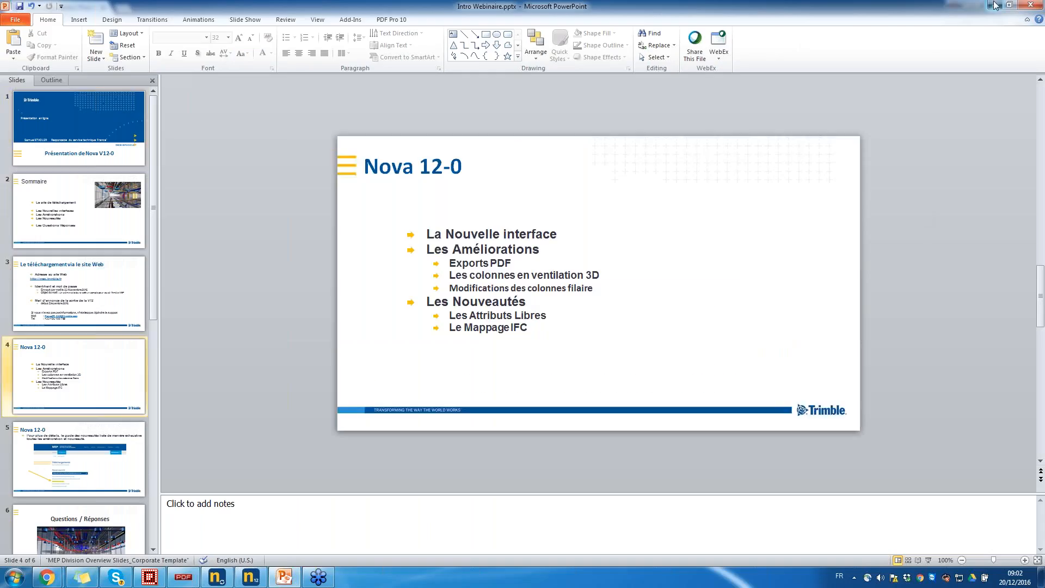
Step: Minimise the presentation and launch nova BIM Converter 2.0 (x64) from the desktop
{"action": "left_click", "coordinate": [995, 5]}
{"action": "left_click", "coordinate": [995, 6]}
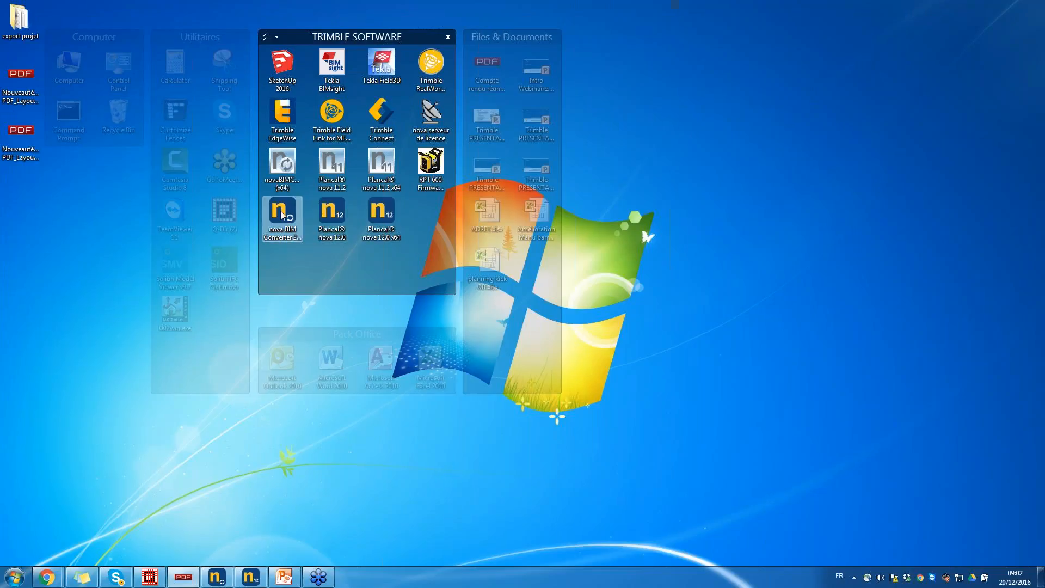
{"action": "double_click", "coordinate": [275, 234]}
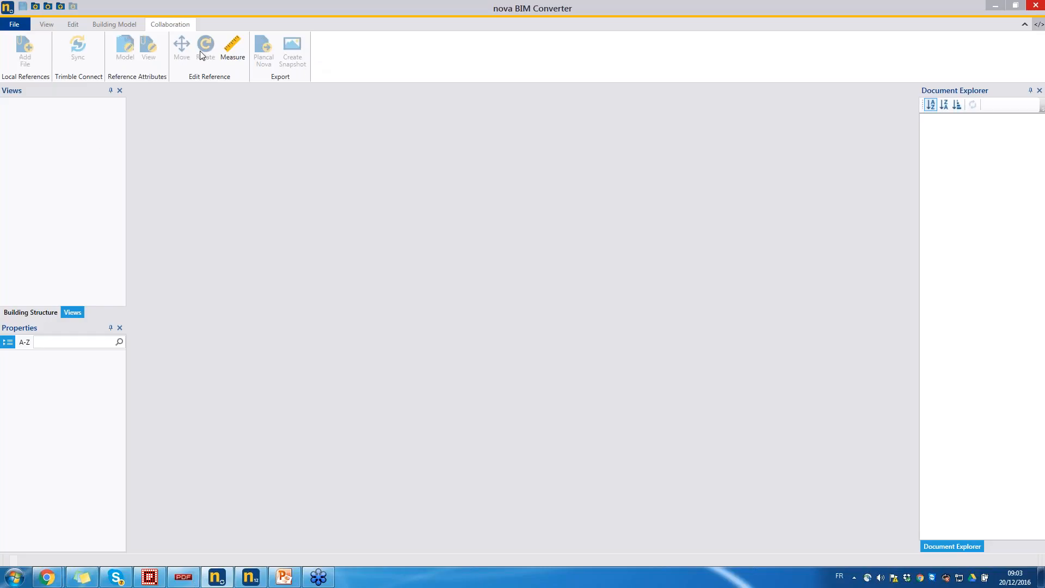
Step: Look through the View, Edit, Building Model and Collaboration commands of nova BIM Converter, and minimise it
{"action": "left_click", "coordinate": [45, 24]}
{"action": "left_click", "coordinate": [74, 25]}
{"action": "left_click", "coordinate": [104, 25]}
{"action": "left_click", "coordinate": [168, 26]}
{"action": "left_click", "coordinate": [996, 6]}
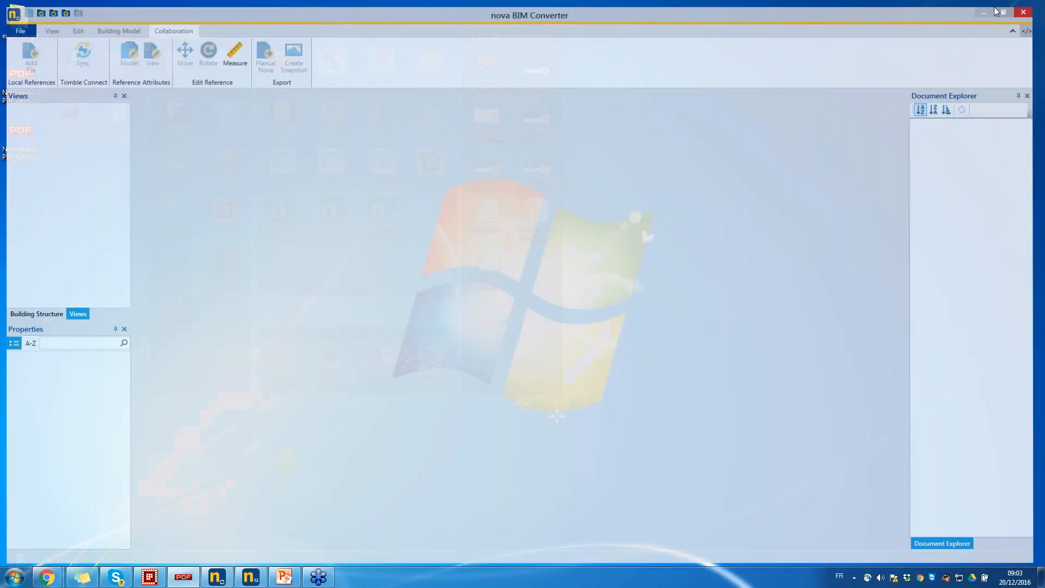
Step: Switch to nova and open the Préadmissions settings in its options
{"action": "left_click", "coordinate": [251, 576]}
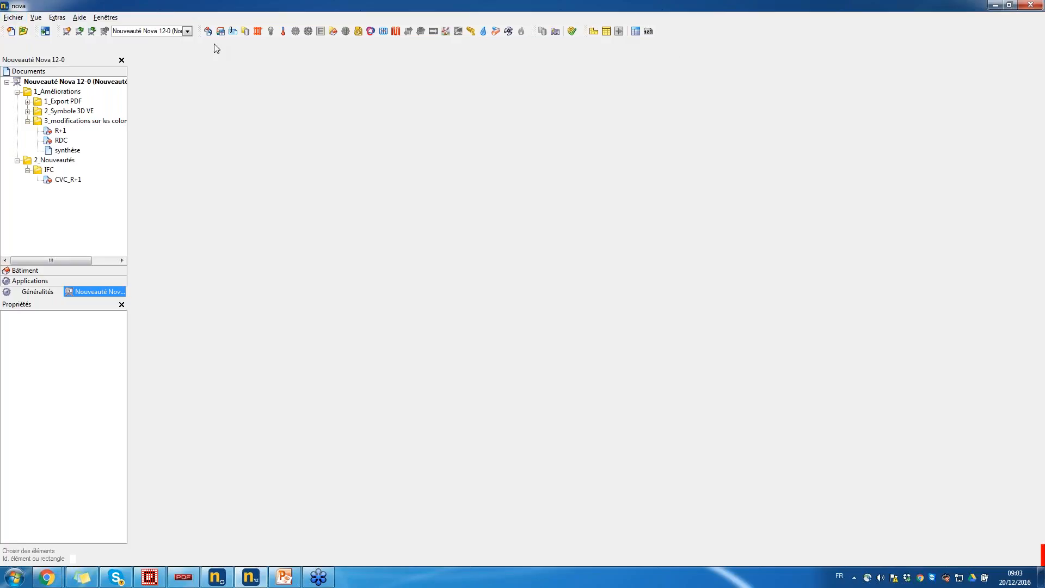
{"action": "left_click", "coordinate": [60, 22]}
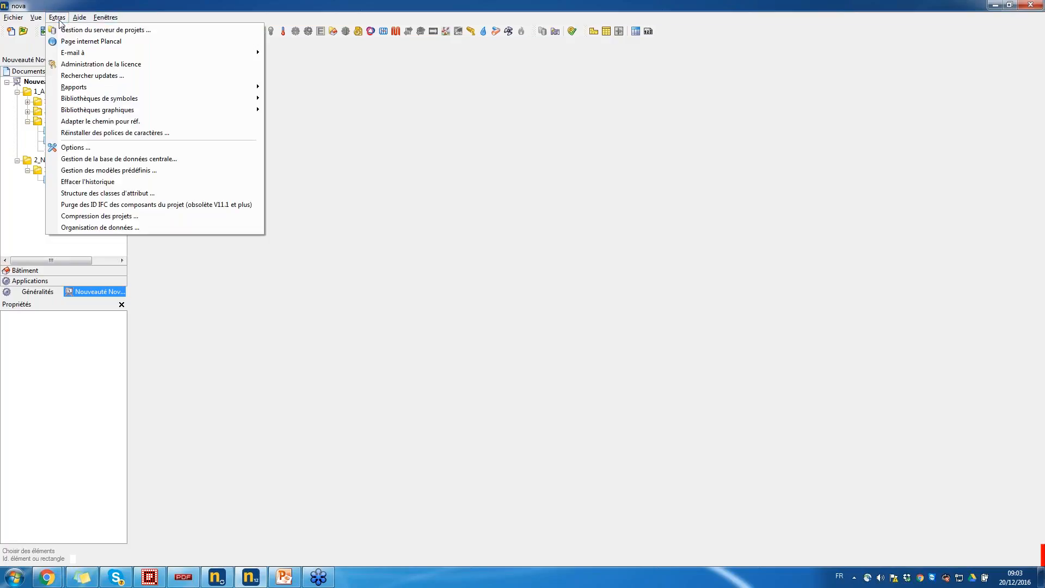
{"action": "left_click", "coordinate": [93, 150]}
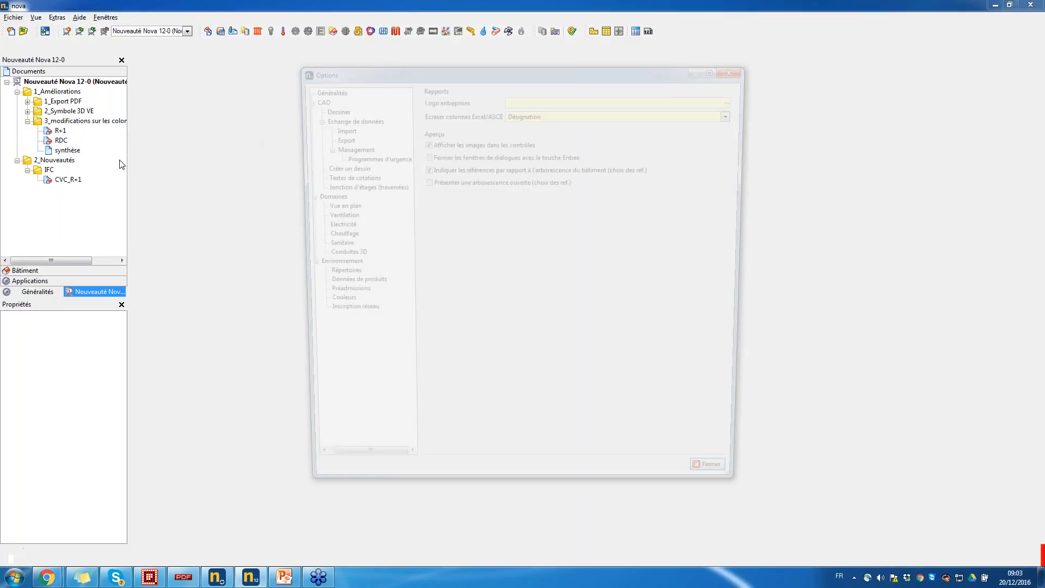
{"action": "left_click", "coordinate": [339, 296]}
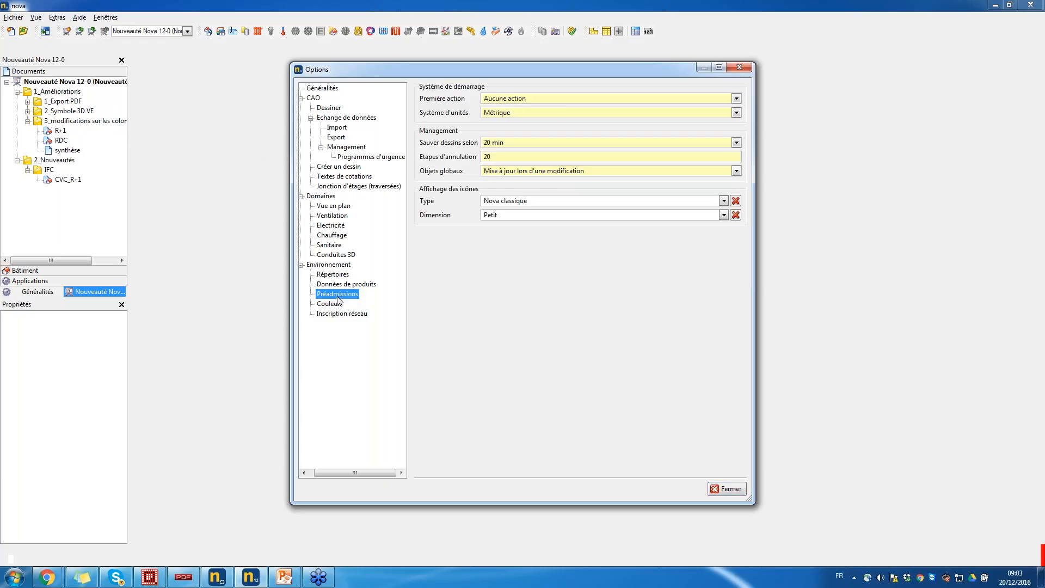
{"action": "left_click", "coordinate": [452, 208]}
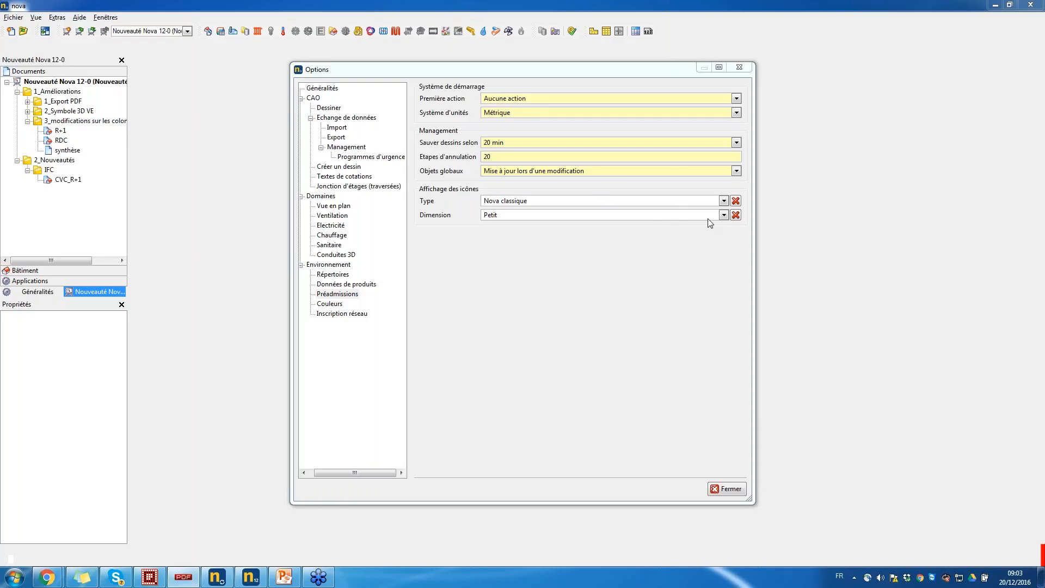
Step: Set the icon display type to Nova moderne with the dimension Petit, and close the options
{"action": "left_click", "coordinate": [716, 201]}
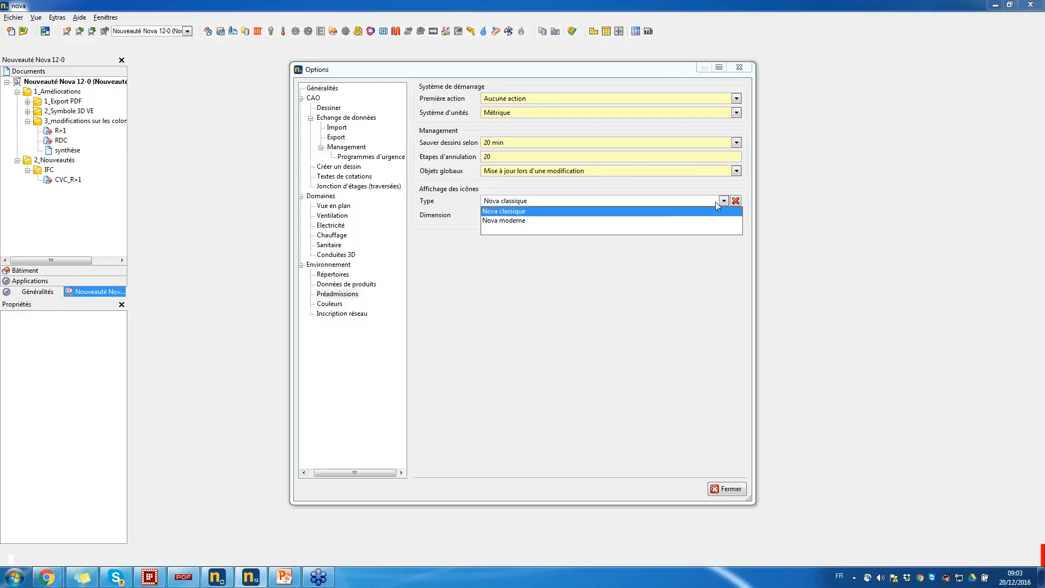
{"action": "left_click", "coordinate": [672, 218]}
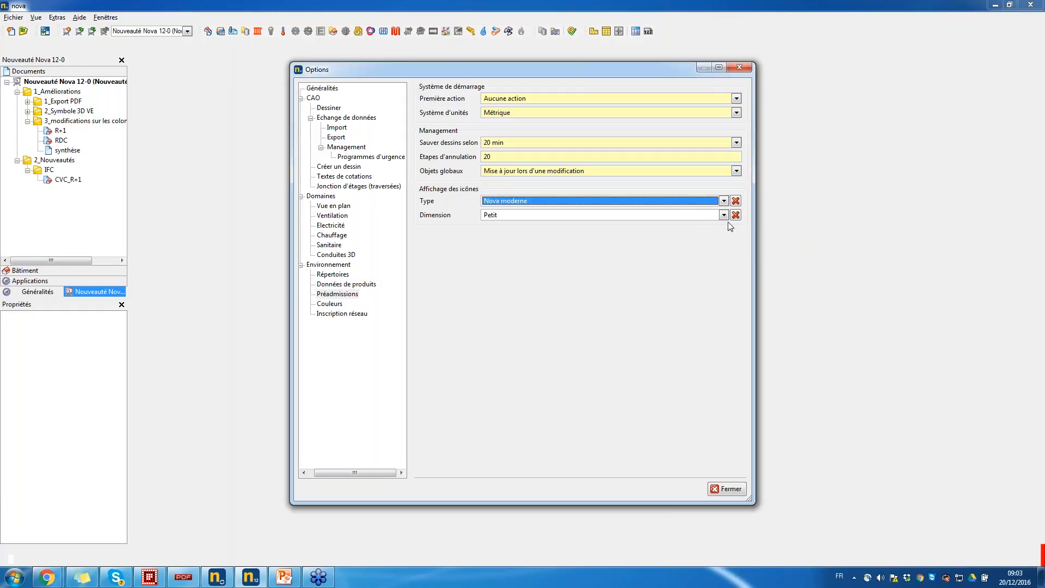
{"action": "left_click", "coordinate": [724, 216]}
{"action": "left_click", "coordinate": [682, 231]}
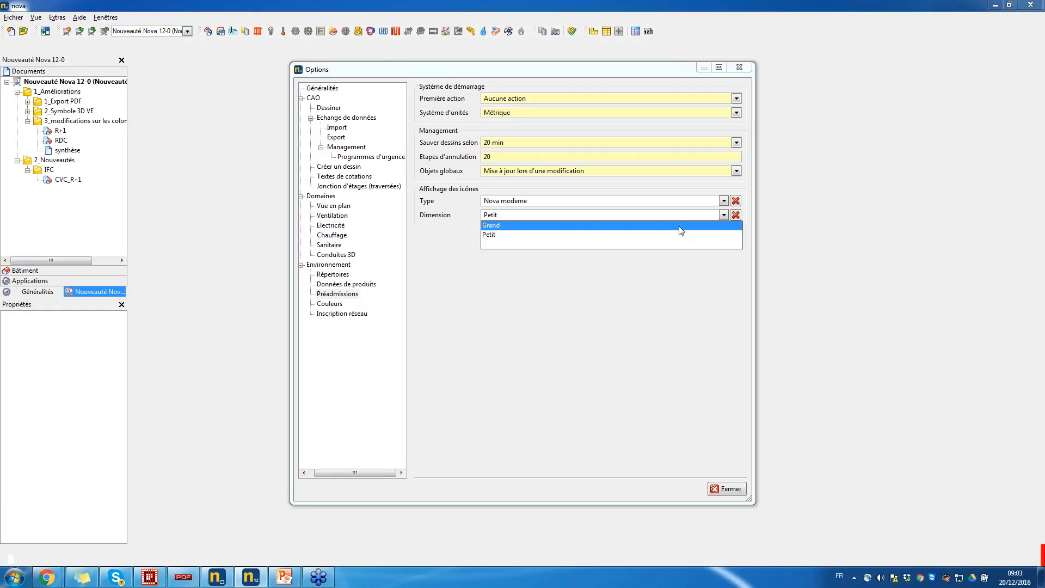
{"action": "left_click", "coordinate": [594, 236]}
{"action": "left_click", "coordinate": [729, 488]}
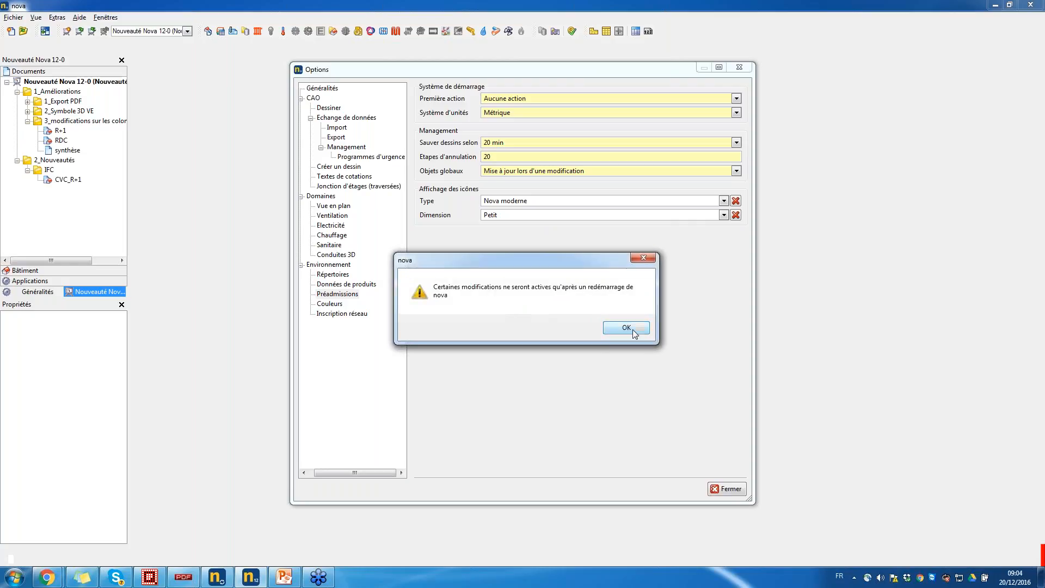
{"action": "left_click", "coordinate": [626, 328]}
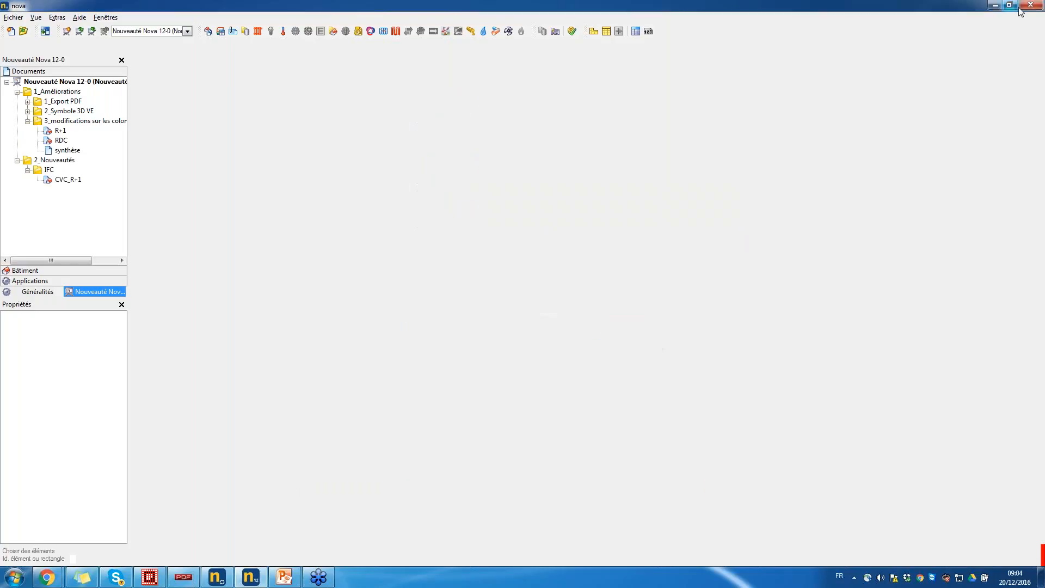
Step: Restart Plancal nova 12.0 x64 to apply the new icon display
{"action": "left_click", "coordinate": [1032, 5]}
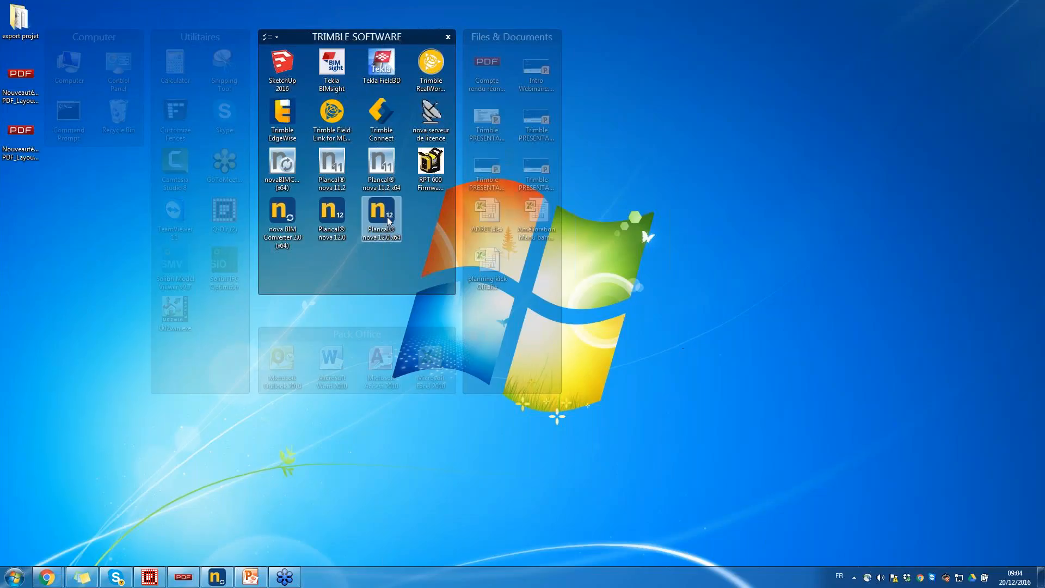
{"action": "double_click", "coordinate": [389, 218]}
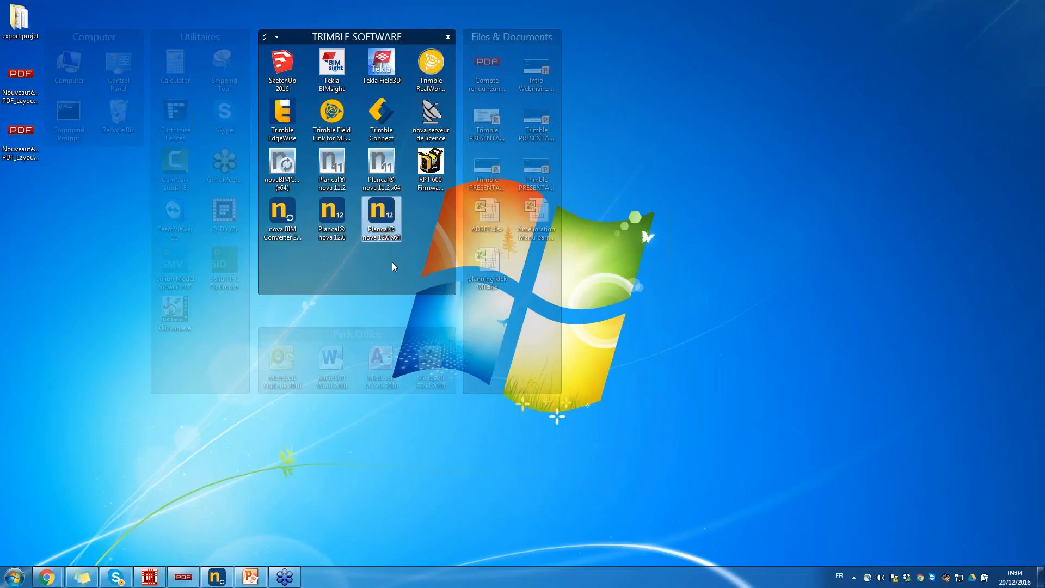
{"action": "double_click", "coordinate": [384, 218]}
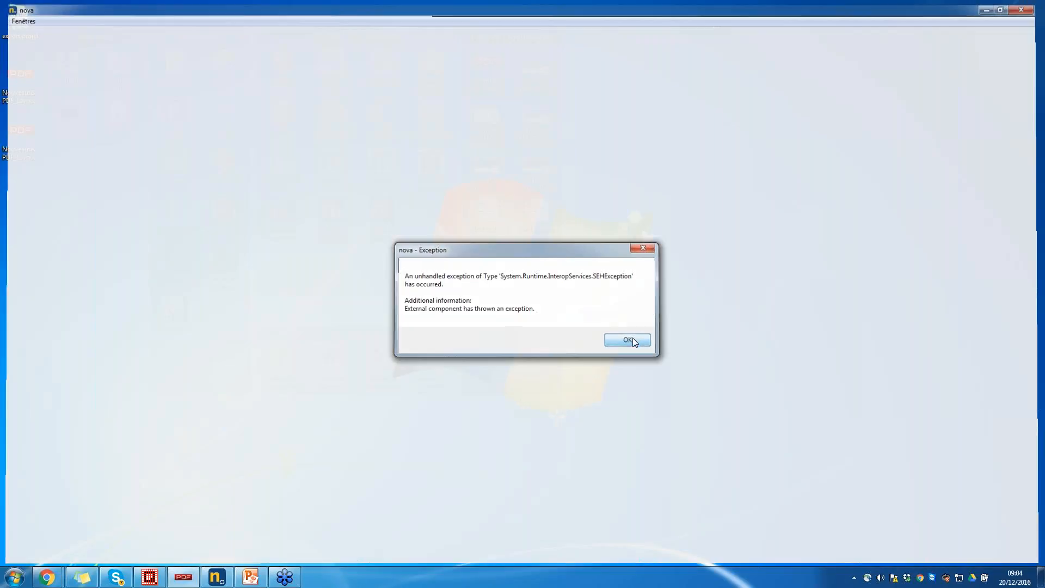
{"action": "left_click", "coordinate": [632, 337]}
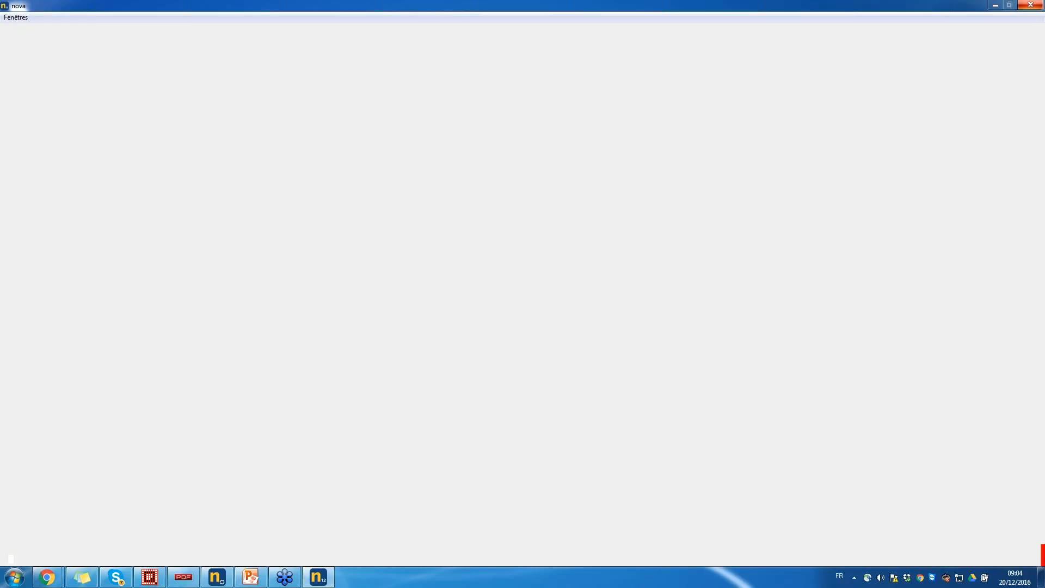
Step: Check the Nova 12-0 topic slide in PowerPoint, return to nova and open the Export PDF drawing from 1_Améliorations
{"action": "left_click", "coordinate": [241, 583]}
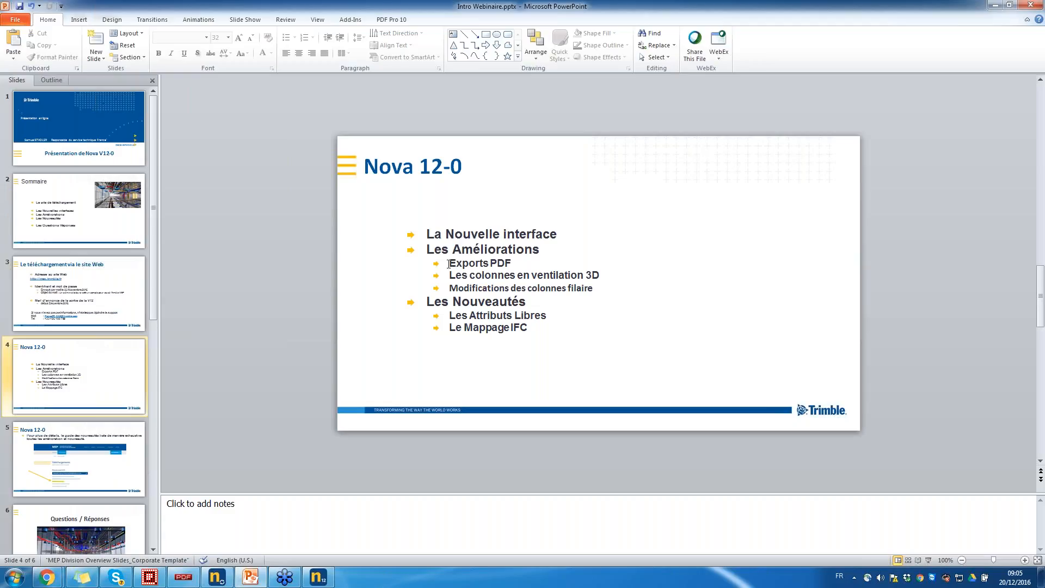
{"action": "left_click", "coordinate": [996, 6]}
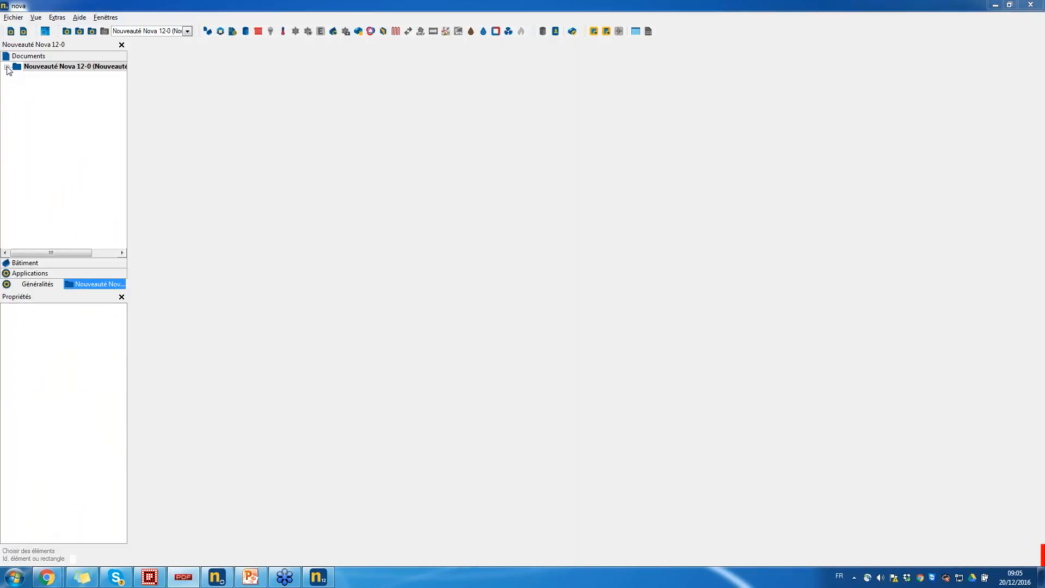
{"action": "left_click", "coordinate": [6, 67]}
{"action": "left_click", "coordinate": [16, 77]}
{"action": "left_click", "coordinate": [27, 87]}
{"action": "double_click", "coordinate": [64, 96]}
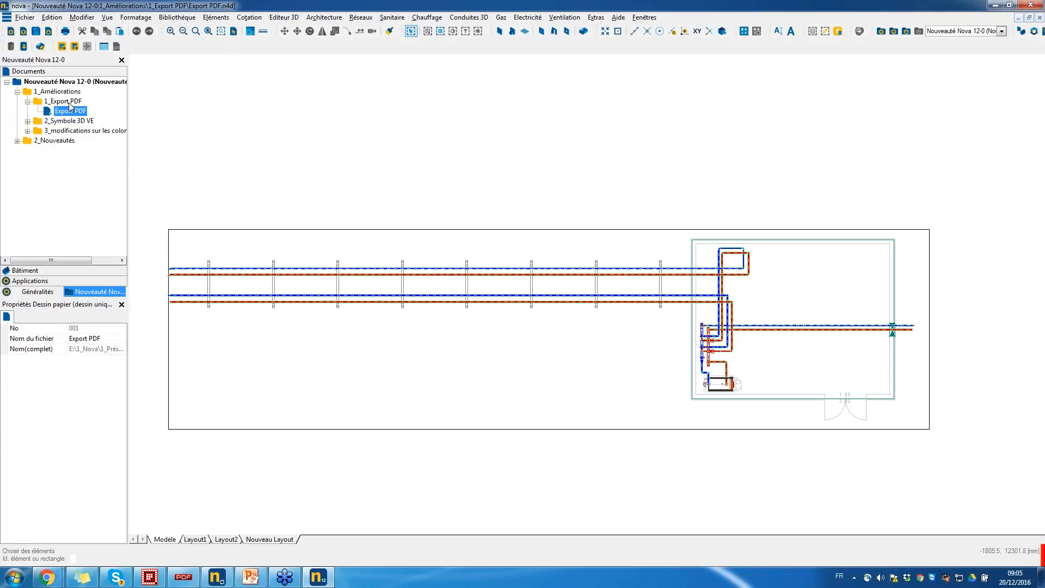
Step: Set up a project PDF export of Layout1 and Layout2 from the Export PDF drawing, with one file per page
{"action": "right_click", "coordinate": [64, 82]}
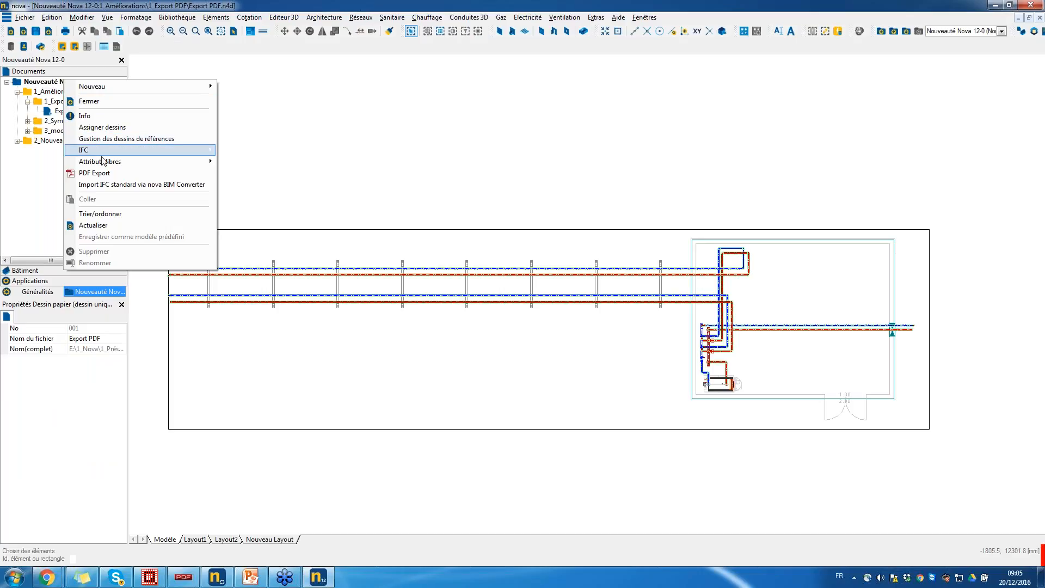
{"action": "left_click", "coordinate": [107, 175]}
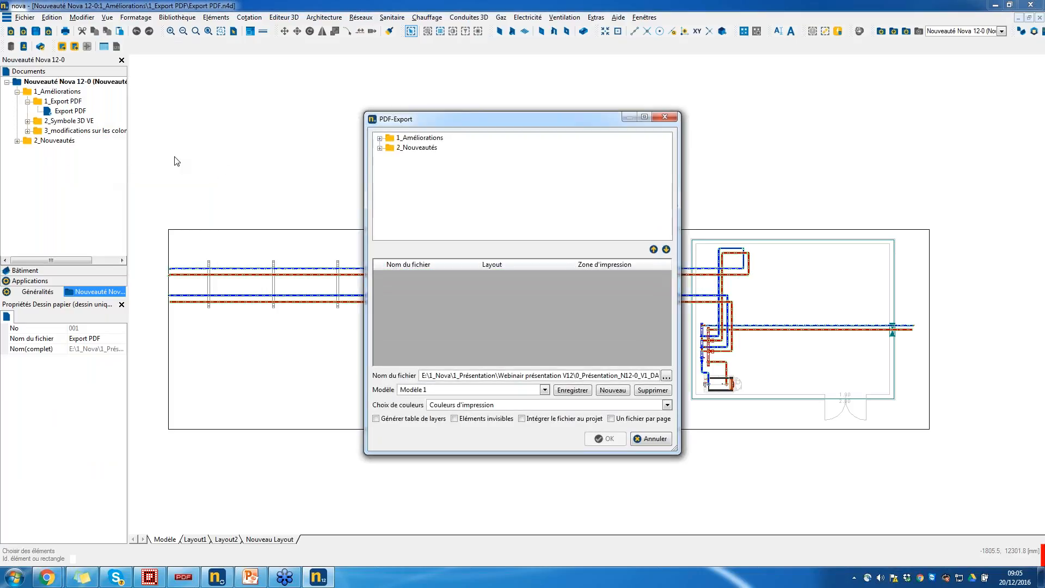
{"action": "left_click", "coordinate": [380, 139]}
{"action": "left_click", "coordinate": [390, 148]}
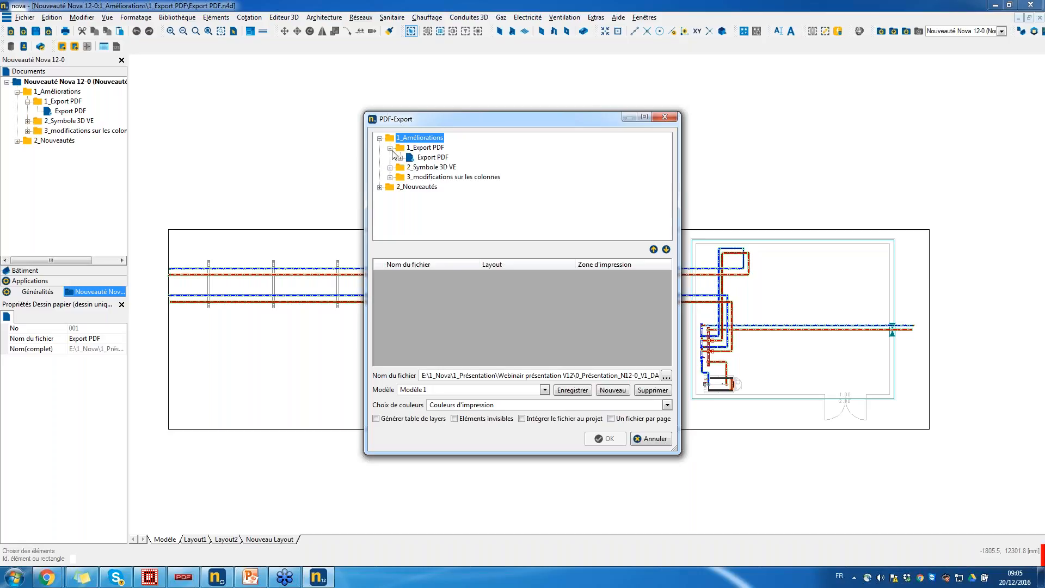
{"action": "left_click", "coordinate": [401, 158]}
{"action": "left_click", "coordinate": [420, 177]}
{"action": "left_click", "coordinate": [420, 186]}
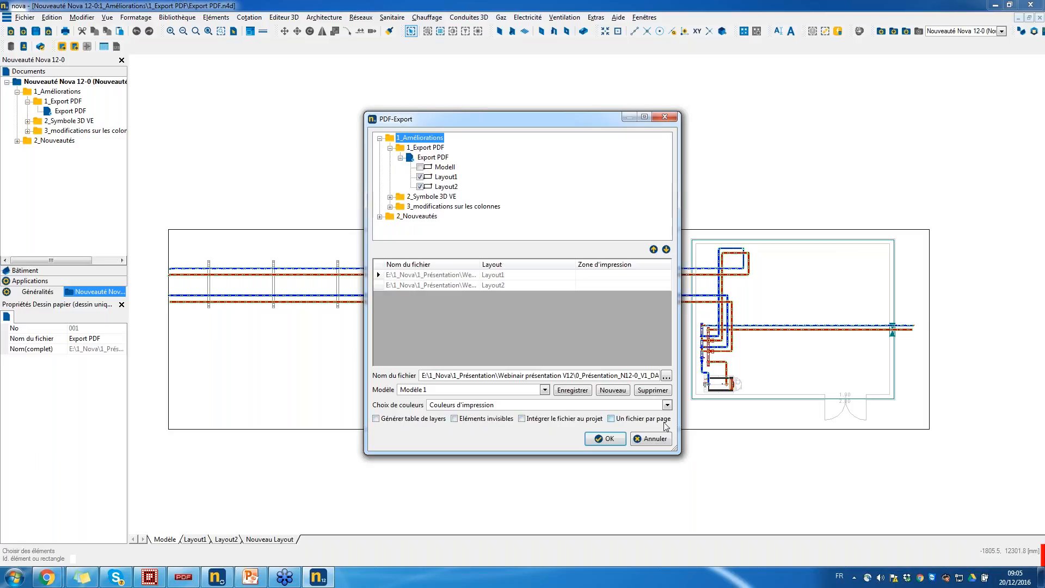
{"action": "left_click", "coordinate": [393, 422]}
{"action": "left_click", "coordinate": [614, 420]}
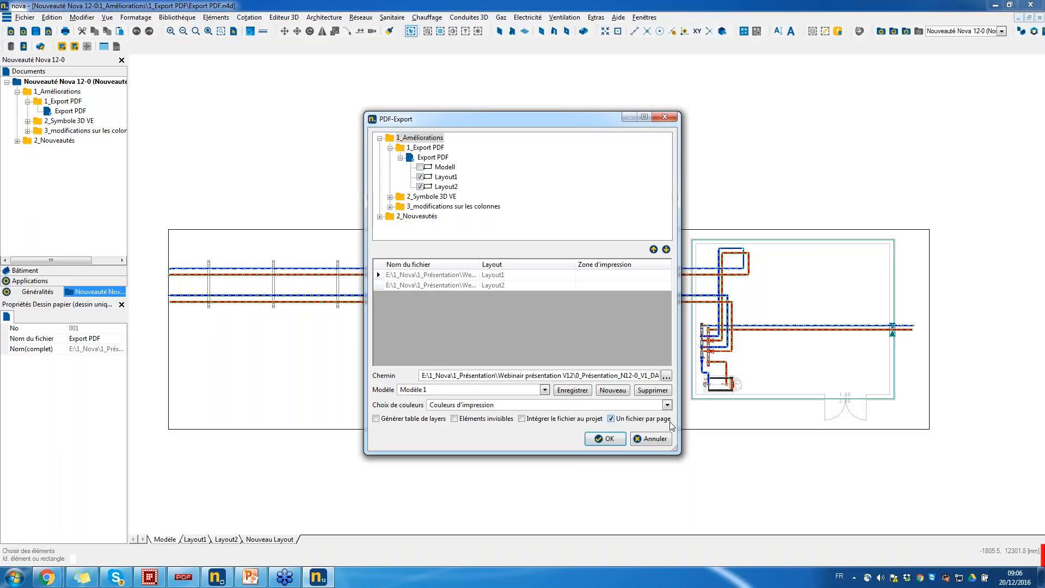
Step: Run the PDF export of both layouts, minimise nova and open the exported Layout1 PDF from the desktop
{"action": "left_click", "coordinate": [612, 438]}
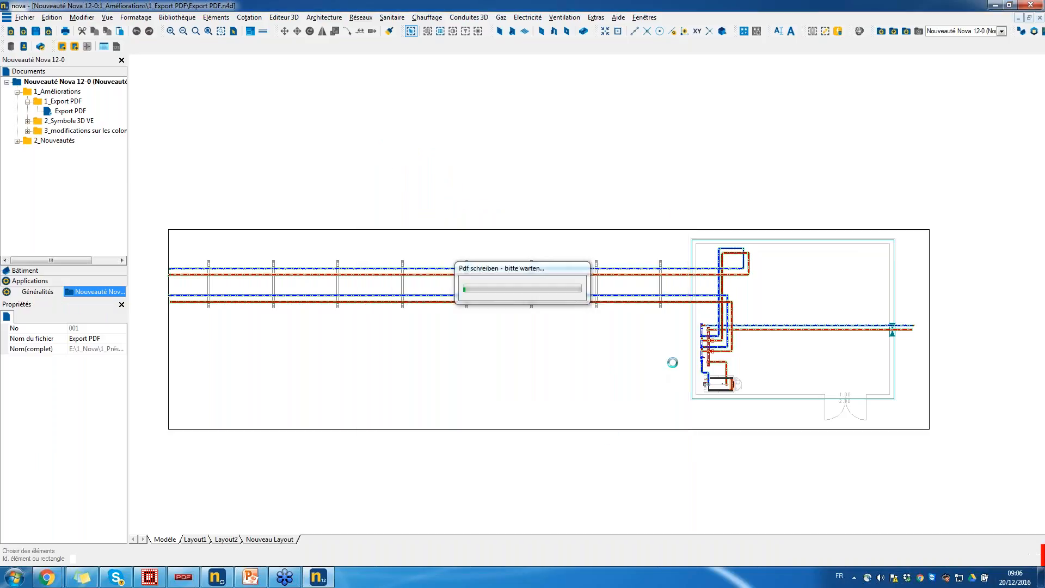
{"action": "left_click", "coordinate": [994, 7]}
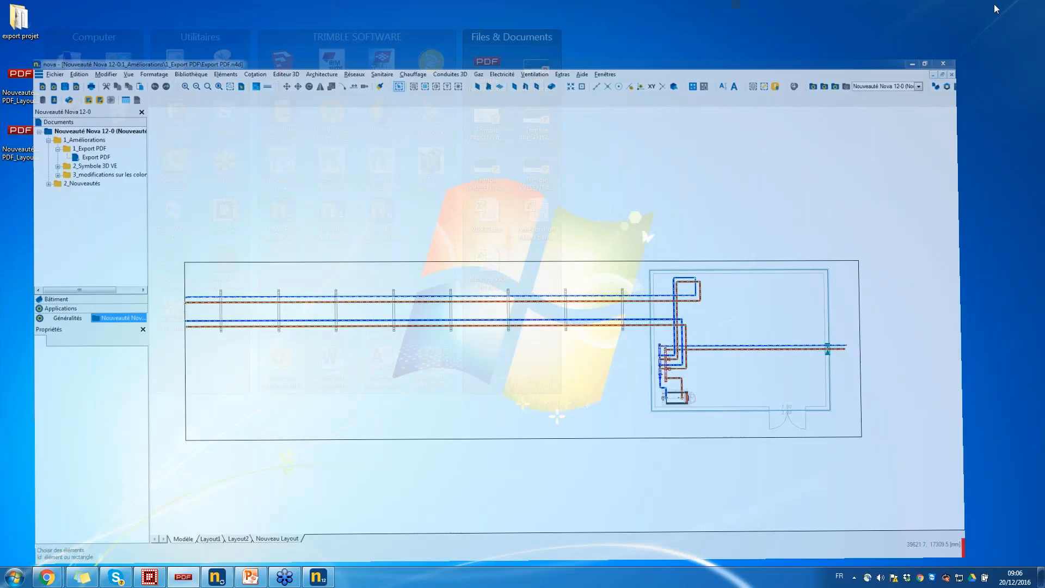
{"action": "left_click", "coordinate": [93, 242]}
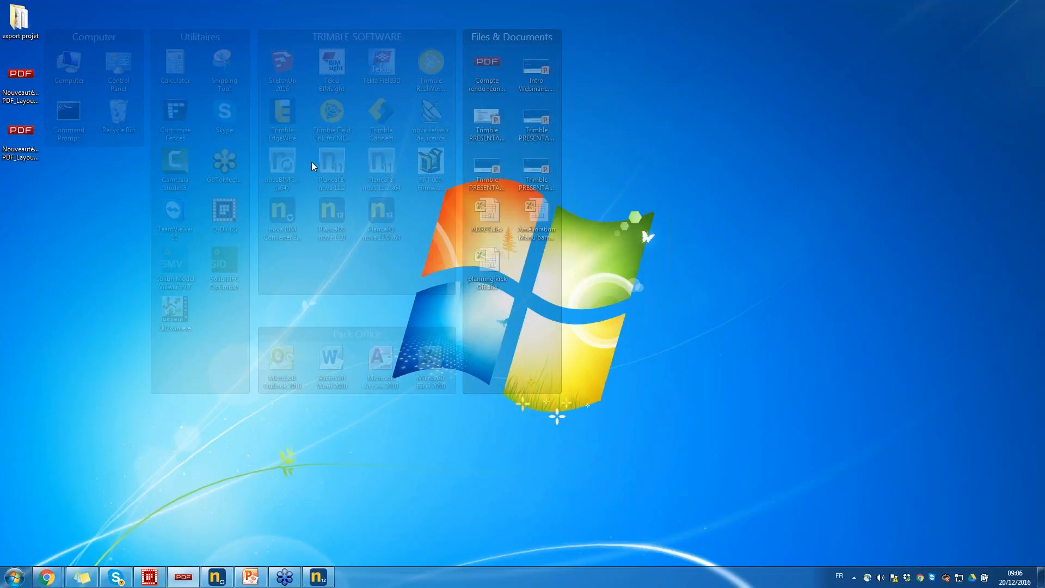
{"action": "left_click_drag", "start_coordinate": [1029, 69], "coordinate": [809, 24]}
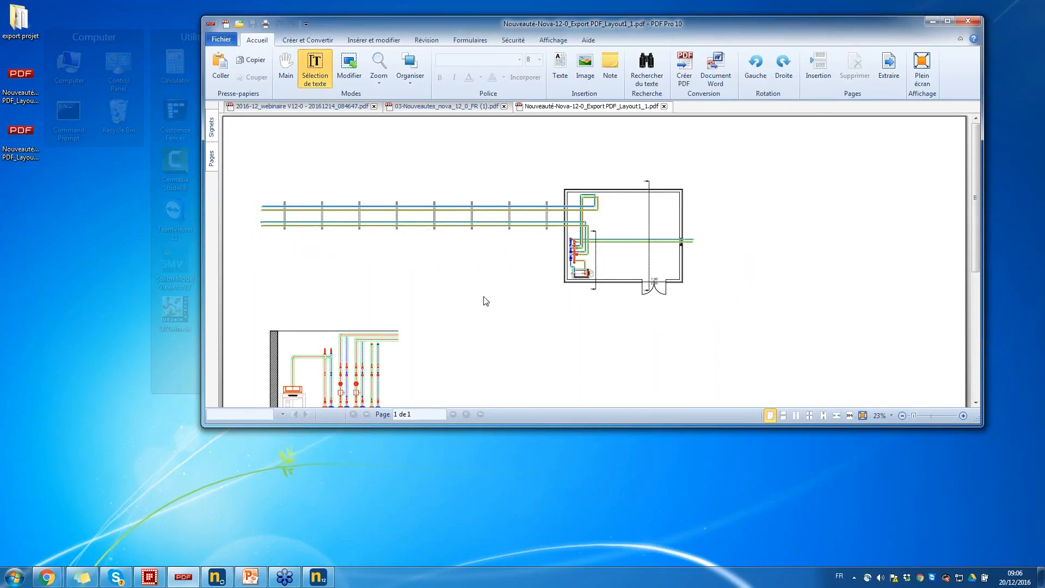
Step: Open the exported Layout2 PDF from the desktop, view the whole page and move the PDF viewer out of the way
{"action": "double_click", "coordinate": [17, 129]}
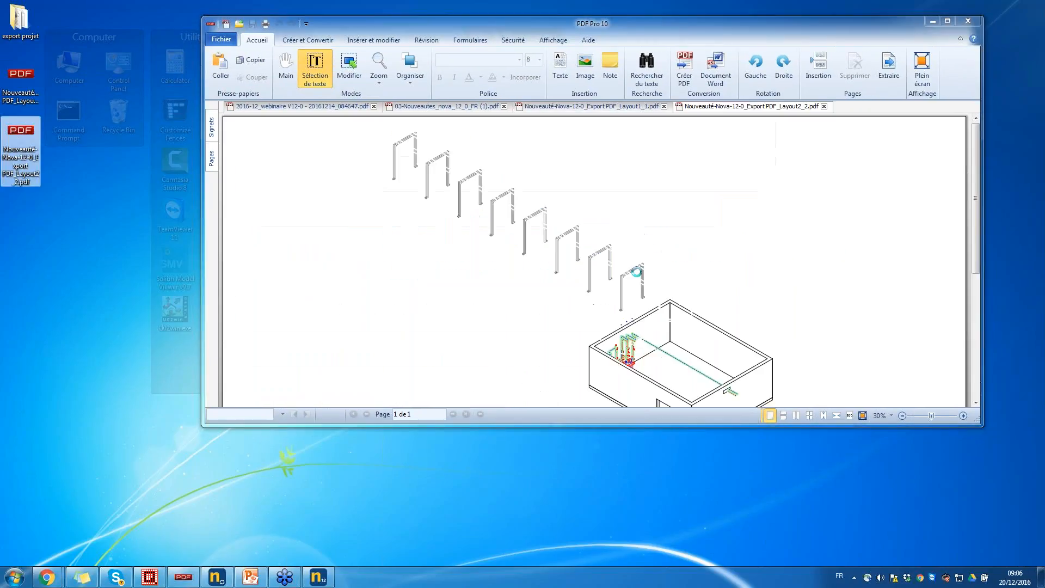
{"action": "left_click", "coordinate": [823, 415]}
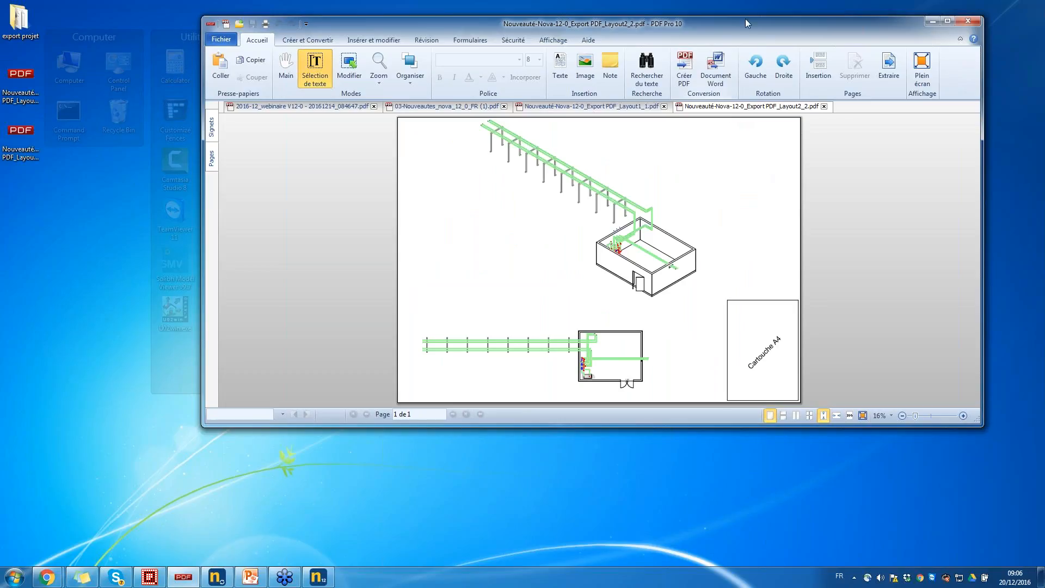
{"action": "left_click_drag", "start_coordinate": [778, 34], "coordinate": [1044, 16]}
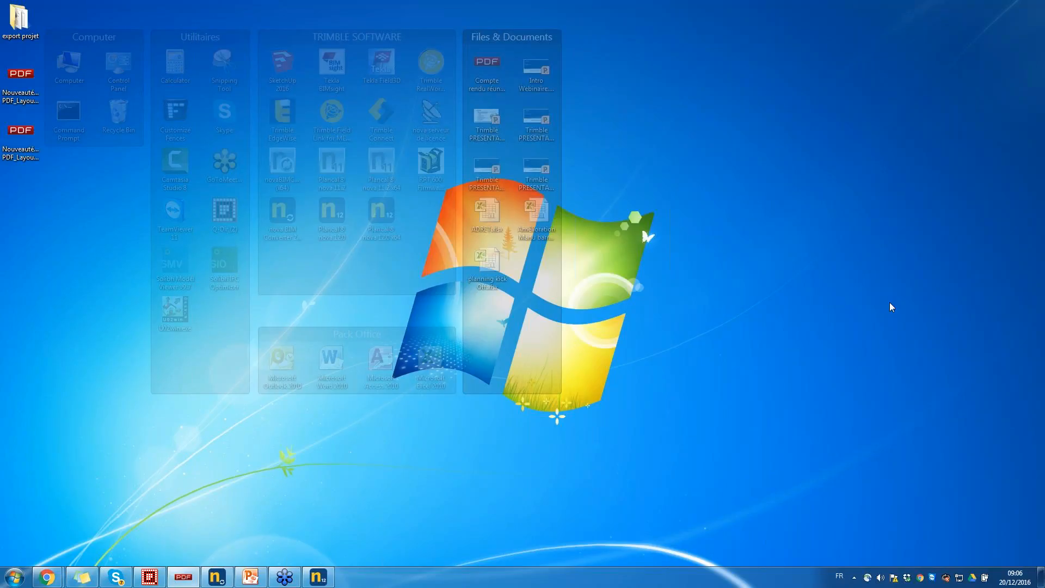
Step: Return to nova and close the Export PDF drawing
{"action": "left_click", "coordinate": [251, 577]}
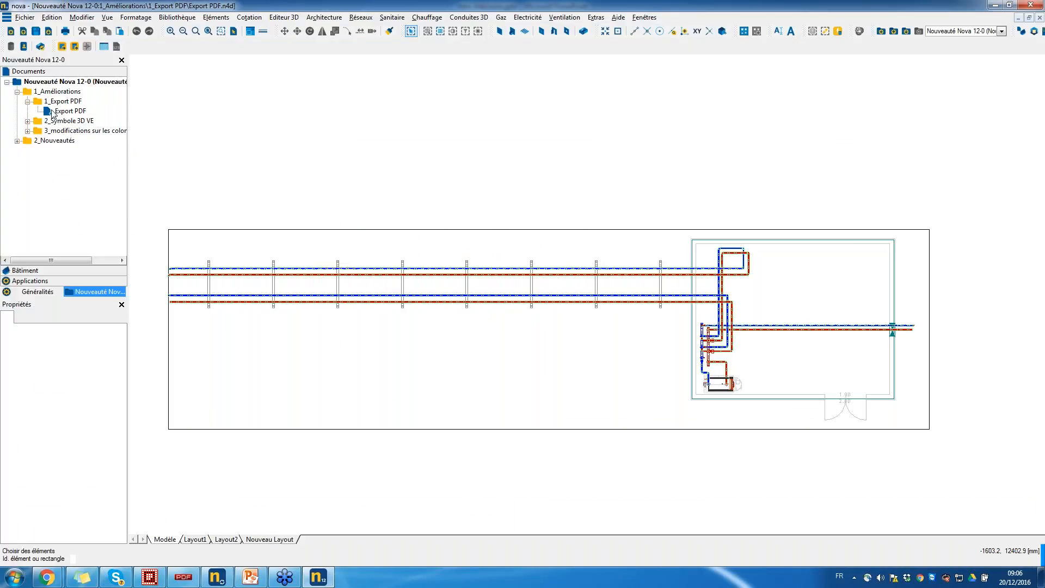
{"action": "right_click", "coordinate": [56, 109]}
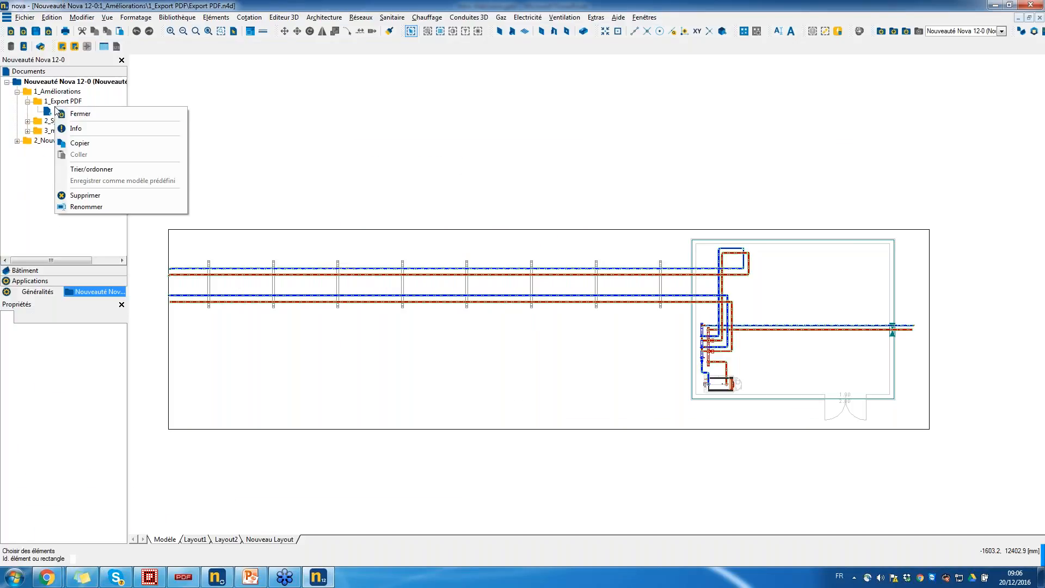
{"action": "left_click", "coordinate": [64, 114]}
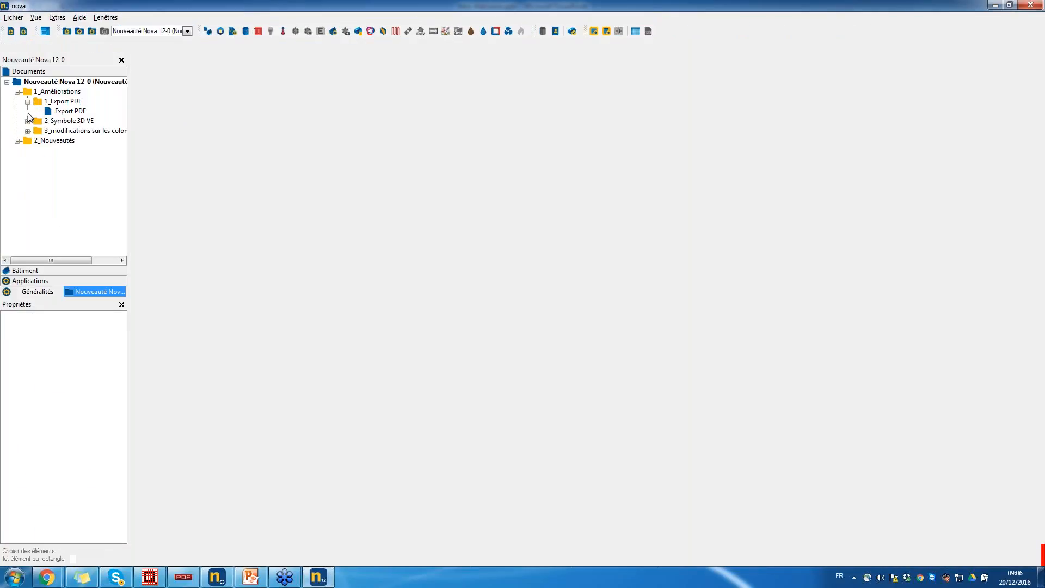
Step: Collapse the 1_Export PDF folder and open the RDC drawing from the 2_Symbole 3D VE folder
{"action": "left_click", "coordinate": [27, 101]}
{"action": "left_click", "coordinate": [27, 111]}
{"action": "double_click", "coordinate": [61, 131]}
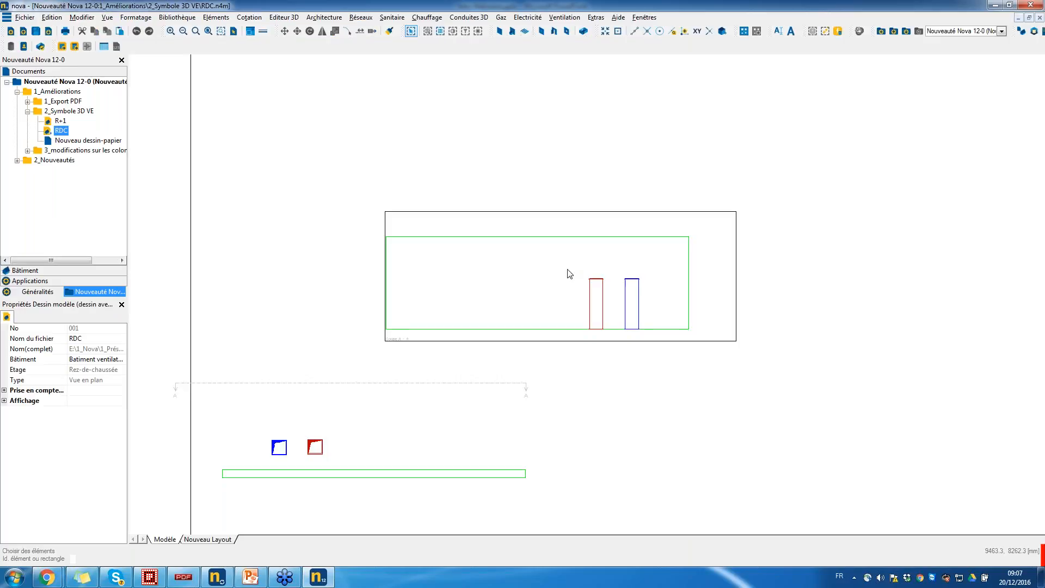
Step: Open the Ventilation 3D library and show its air diffusion and terminal consumer elements
{"action": "left_click", "coordinate": [178, 18]}
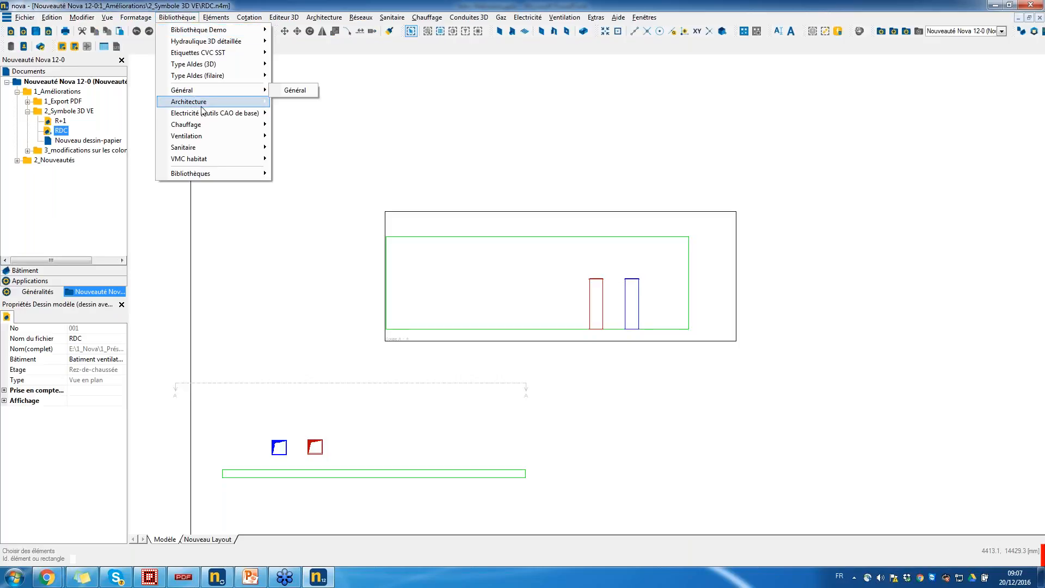
{"action": "mouse_move", "coordinate": [207, 136]}
{"action": "left_click", "coordinate": [304, 136]}
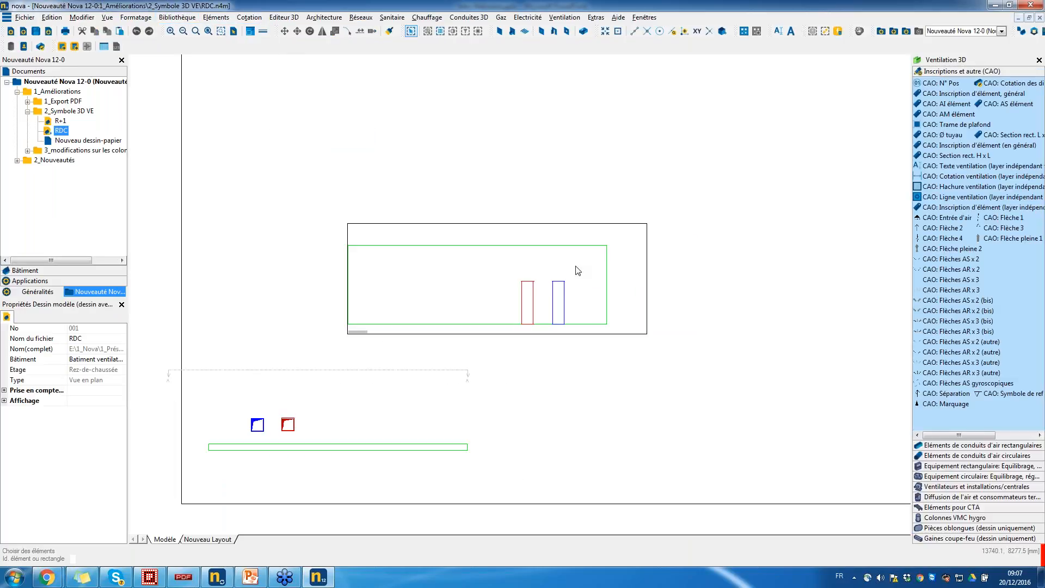
{"action": "left_click", "coordinate": [966, 497]}
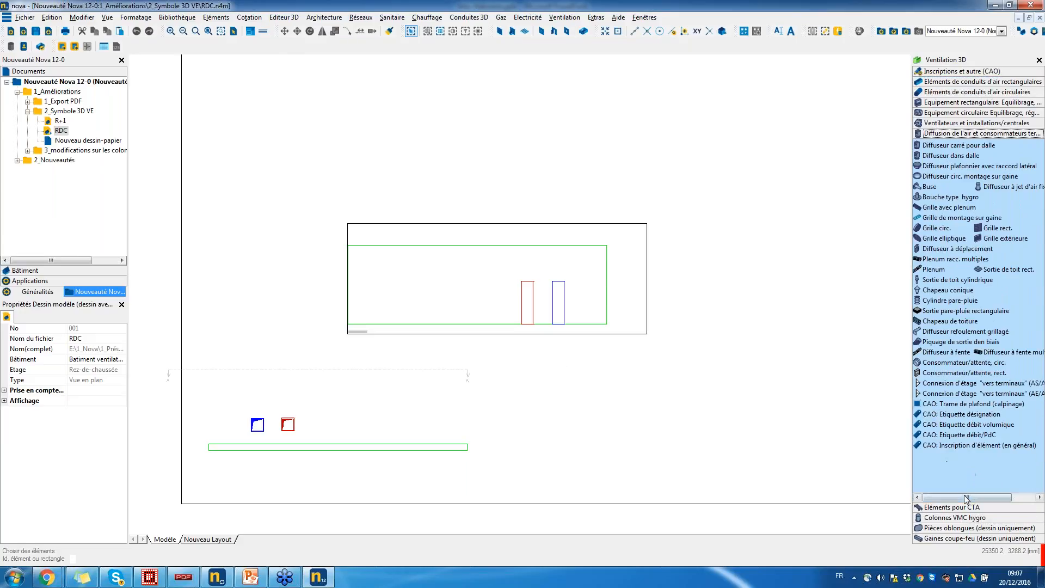
Step: Place a "vers terminaux" floor connection above both the blue supply duct and the red extract duct in the section view
{"action": "left_click", "coordinate": [969, 383]}
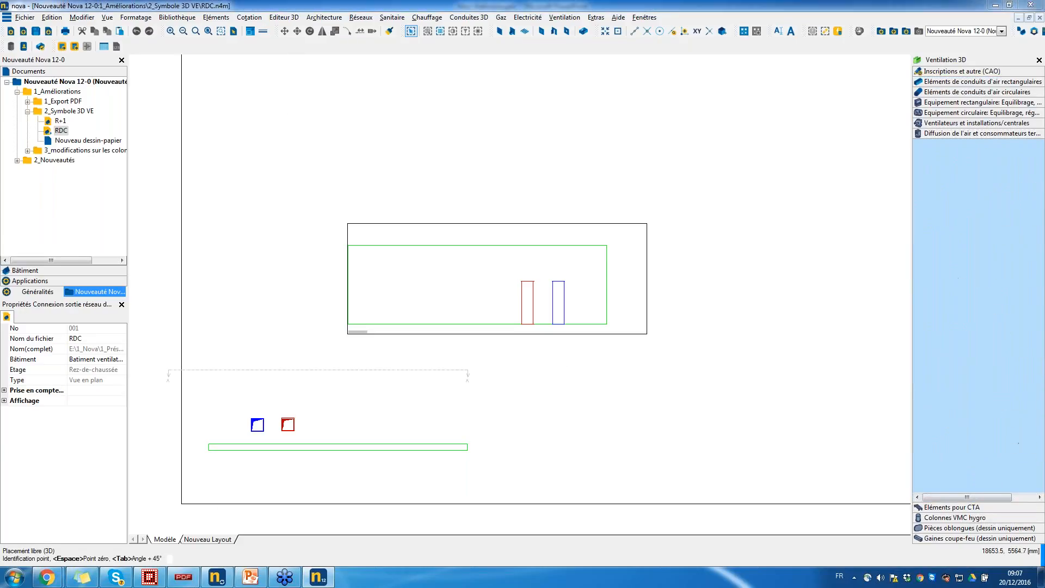
{"action": "left_click", "coordinate": [558, 276]}
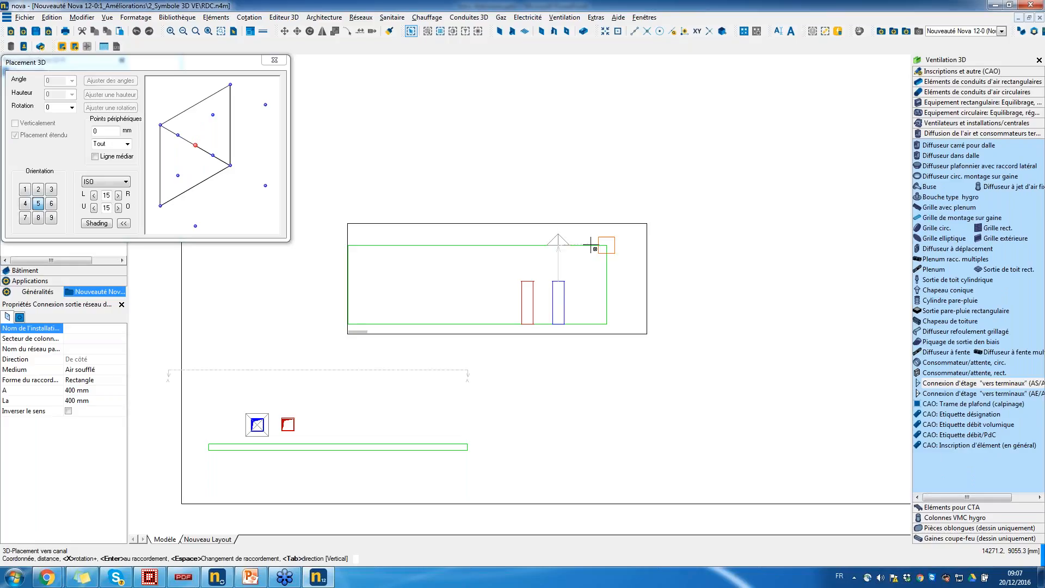
{"action": "left_click", "coordinate": [532, 281]}
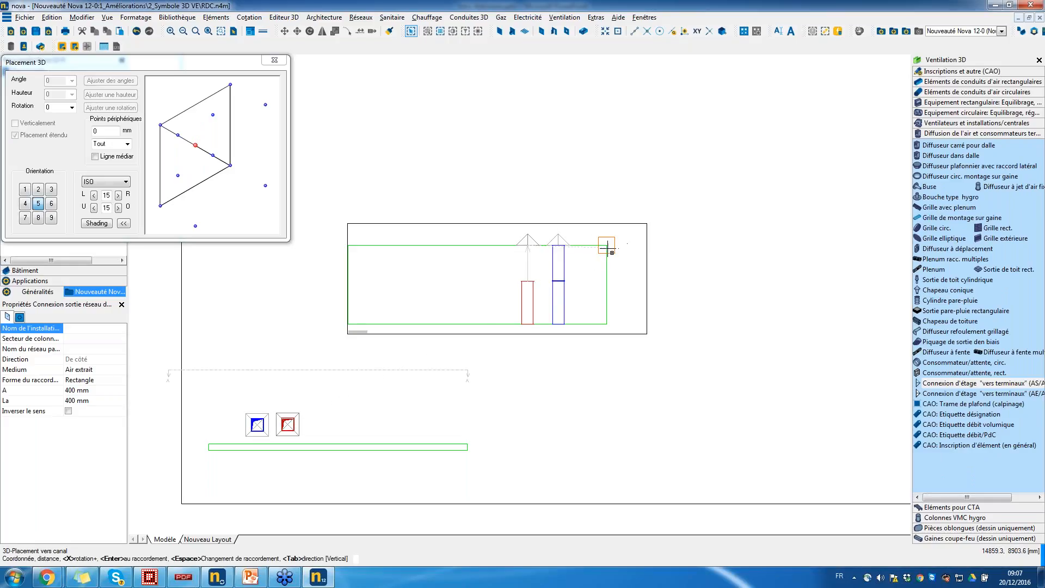
{"action": "key", "text": "Escape"}
Step: Reverse the direction of the red extract duct's floor connection with the Inverser le sens option
{"action": "left_click", "coordinate": [529, 238]}
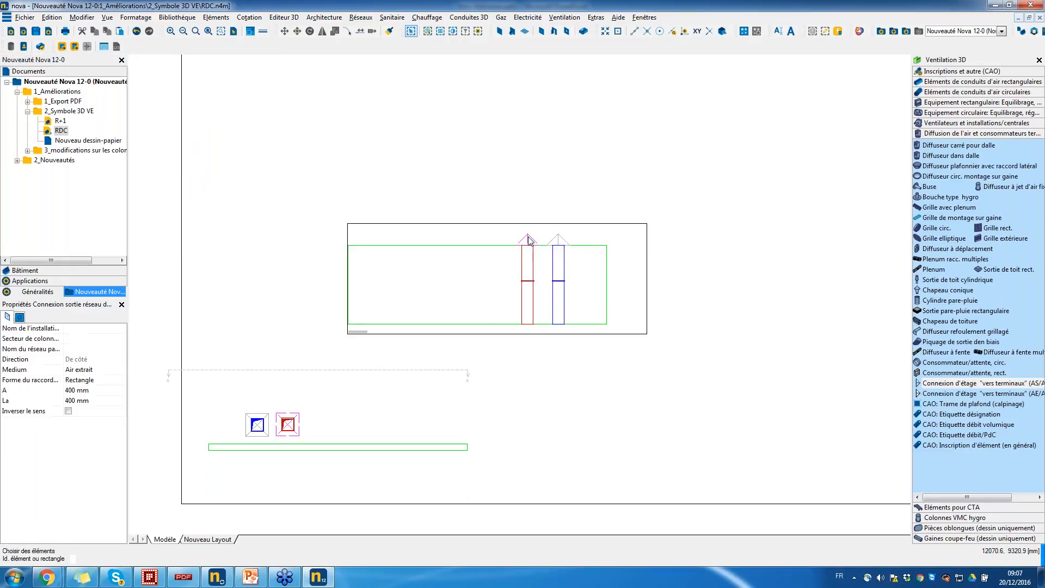
{"action": "left_click", "coordinate": [68, 411]}
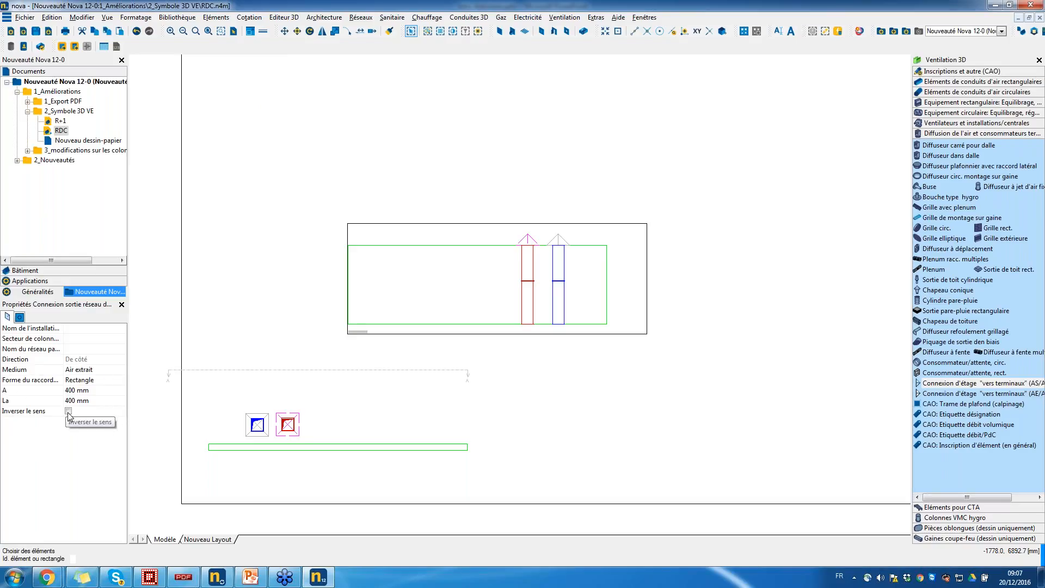
{"action": "left_click", "coordinate": [68, 411]}
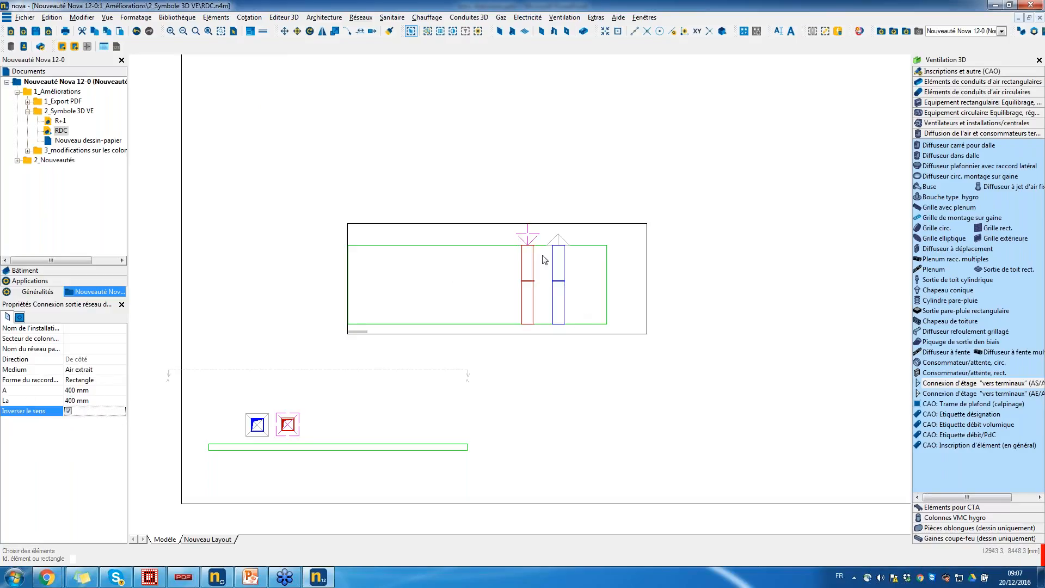
{"action": "left_click", "coordinate": [486, 288]}
Step: Generate the 3D floor passages (Passage 3D entre étages) from both duct connections to the R+1 drawing
{"action": "left_click", "coordinate": [555, 238]}
{"action": "left_click", "coordinate": [533, 238], "text": "ctrl"}
{"action": "right_click", "coordinate": [529, 240]}
{"action": "left_click", "coordinate": [605, 308]}
{"action": "left_click", "coordinate": [596, 291]}
{"action": "left_click", "coordinate": [539, 300]}
{"action": "left_click", "coordinate": [532, 327]}
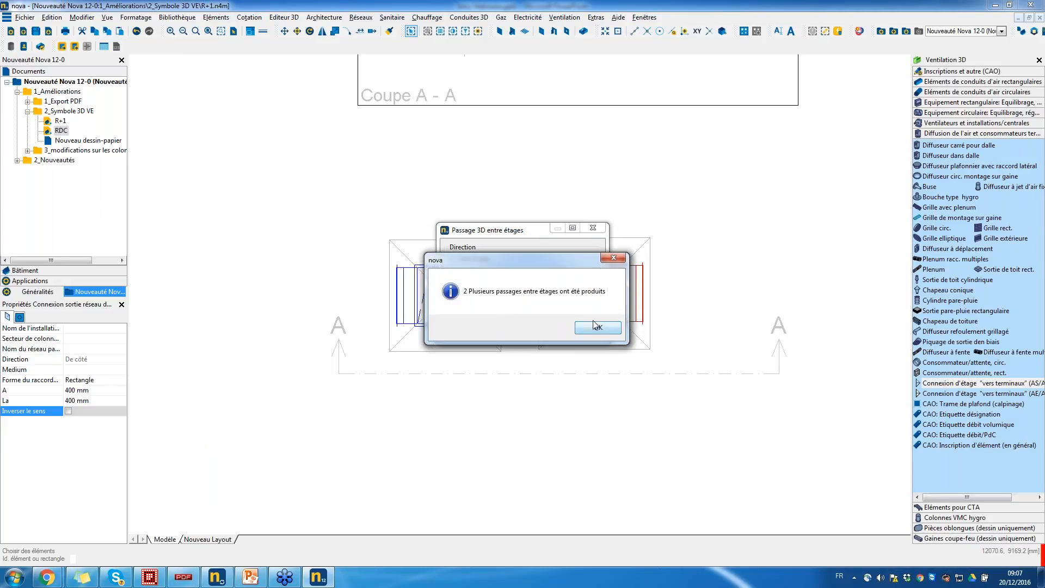
{"action": "left_click", "coordinate": [596, 328]}
Step: Join the floor passages to the elbows above them in the R+1 section with the rectangular duct Pièce d'assemblage
{"action": "scroll", "coordinate": [609, 293], "scroll_direction": "down", "scroll_amount": 5}
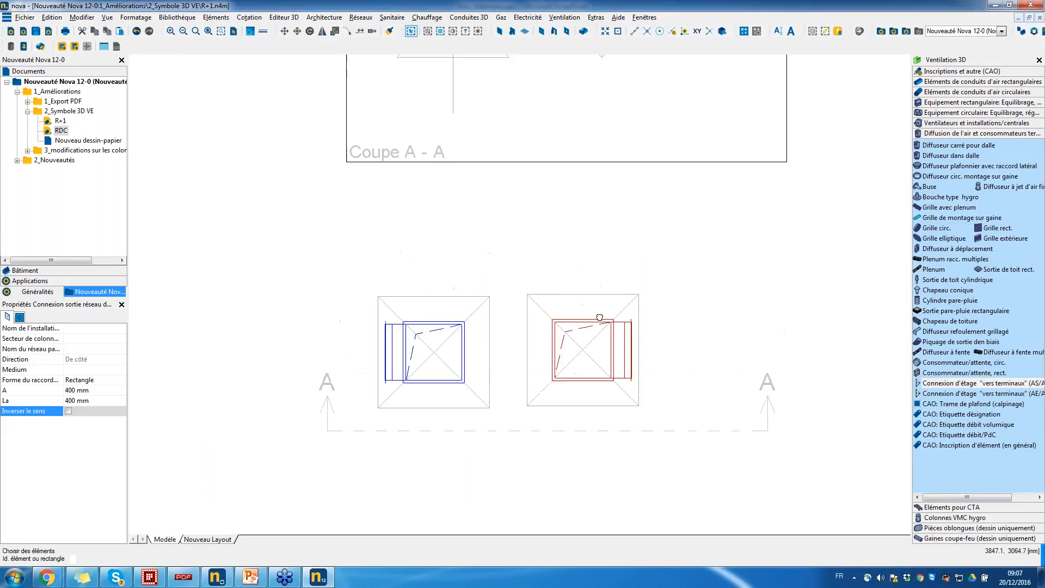
{"action": "scroll", "coordinate": [547, 228], "scroll_direction": "down", "scroll_amount": 2}
{"action": "mouse_move", "coordinate": [548, 227]}
{"action": "middle_mouse_down"}
{"action": "mouse_move", "coordinate": [527, 250]}
{"action": "mouse_move", "coordinate": [511, 356]}
{"action": "middle_mouse_up"}
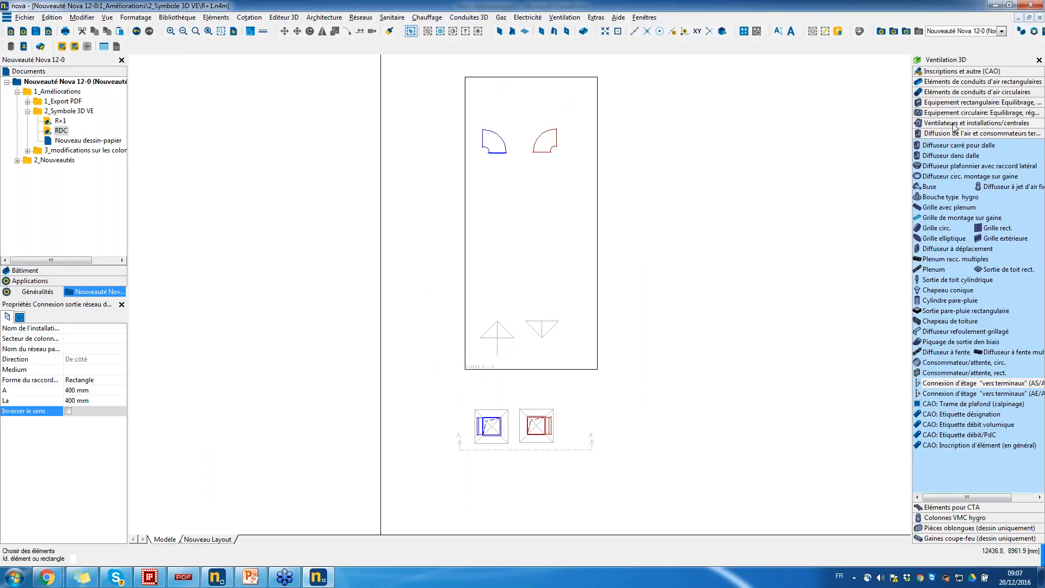
{"action": "left_click", "coordinate": [963, 73]}
{"action": "left_click", "coordinate": [950, 446]}
{"action": "left_click", "coordinate": [950, 93]}
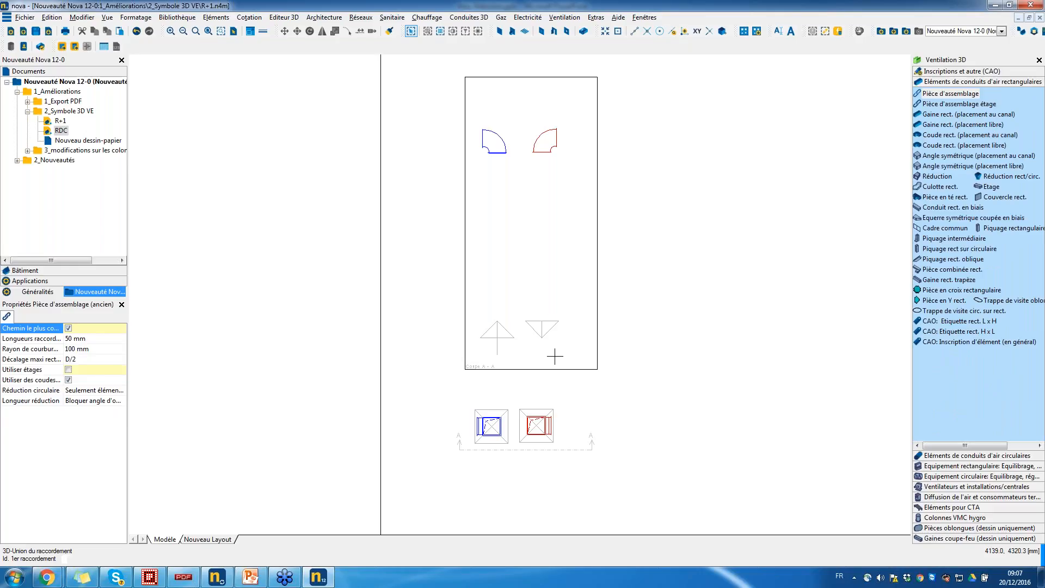
{"action": "left_click", "coordinate": [545, 312]}
{"action": "left_click", "coordinate": [541, 153]}
{"action": "left_click", "coordinate": [506, 162]}
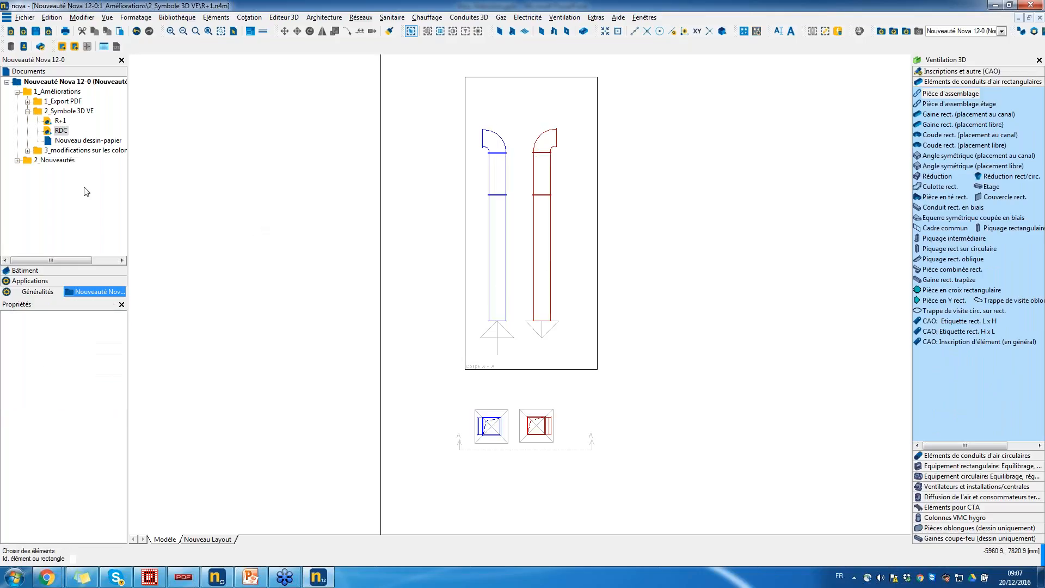
Step: Open the Nouveau dessin-papier drawing and examine the floor passage symbols on both ducts in the section view
{"action": "left_click", "coordinate": [80, 141]}
{"action": "double_click", "coordinate": [80, 141]}
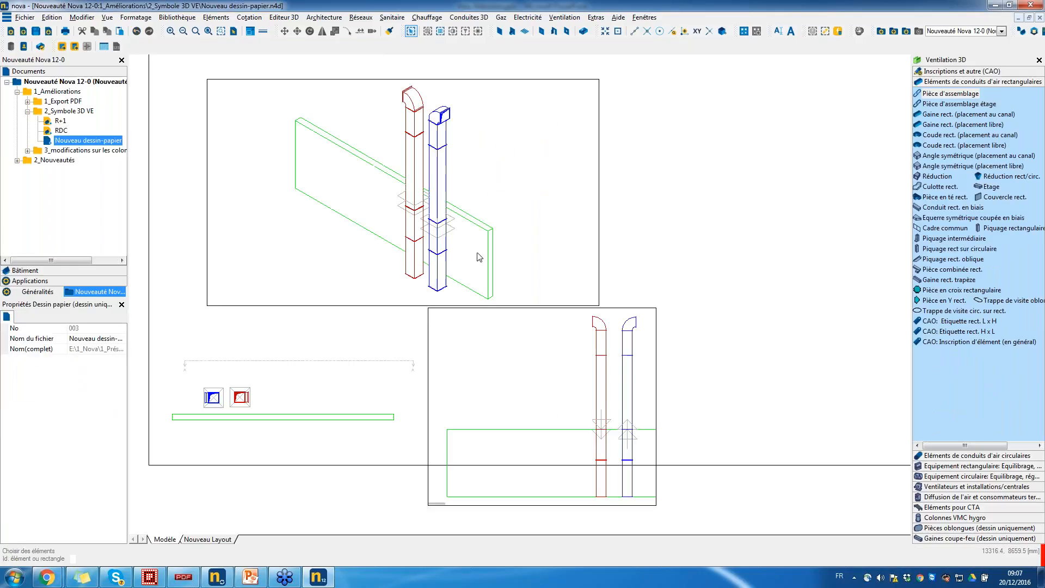
{"action": "scroll", "coordinate": [587, 405], "scroll_direction": "up", "scroll_amount": 5}
{"action": "scroll", "coordinate": [587, 406], "scroll_direction": "down", "scroll_amount": 3}
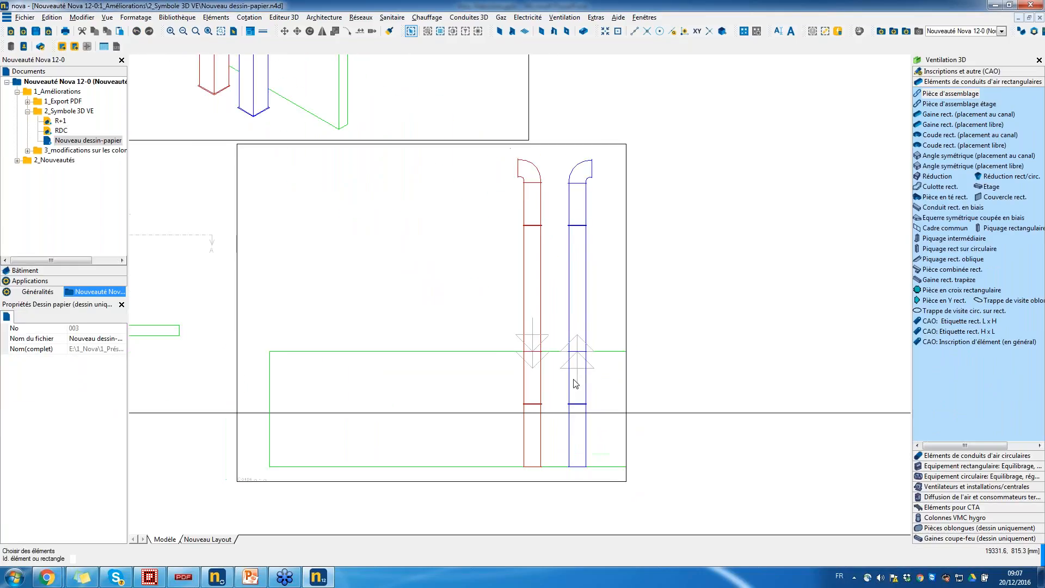
{"action": "scroll", "coordinate": [576, 385], "scroll_direction": "up", "scroll_amount": 2}
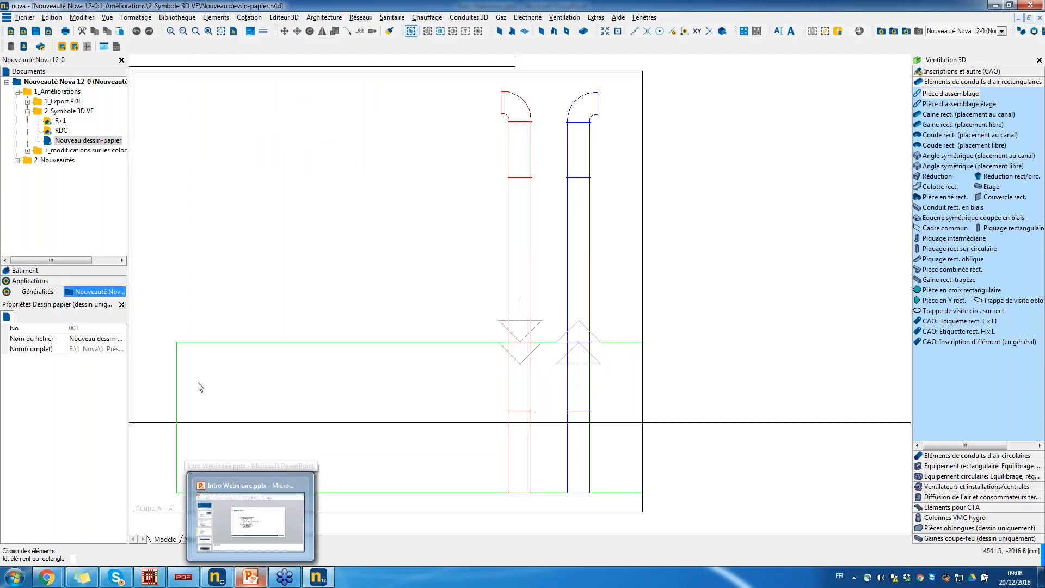
Step: Close the Nouveau dessin-papier, RDC and R+1 drawings, saving the changes to RDC and R+1
{"action": "right_click", "coordinate": [68, 141]}
{"action": "left_click", "coordinate": [90, 146]}
{"action": "right_click", "coordinate": [60, 132]}
{"action": "left_click", "coordinate": [87, 139]}
{"action": "left_click", "coordinate": [522, 328]}
{"action": "right_click", "coordinate": [63, 124]}
{"action": "left_click", "coordinate": [87, 130]}
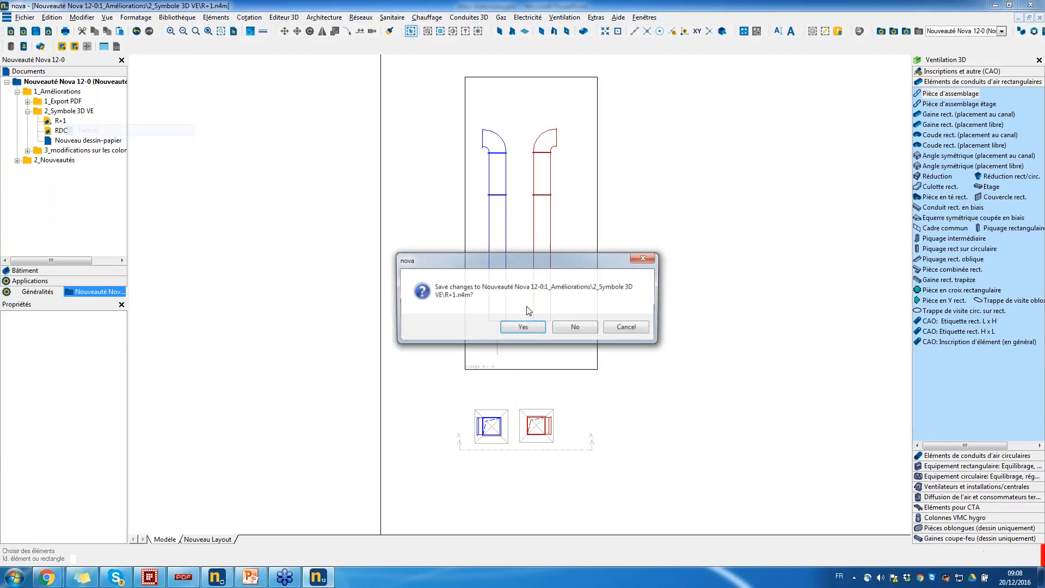
{"action": "left_click", "coordinate": [527, 326]}
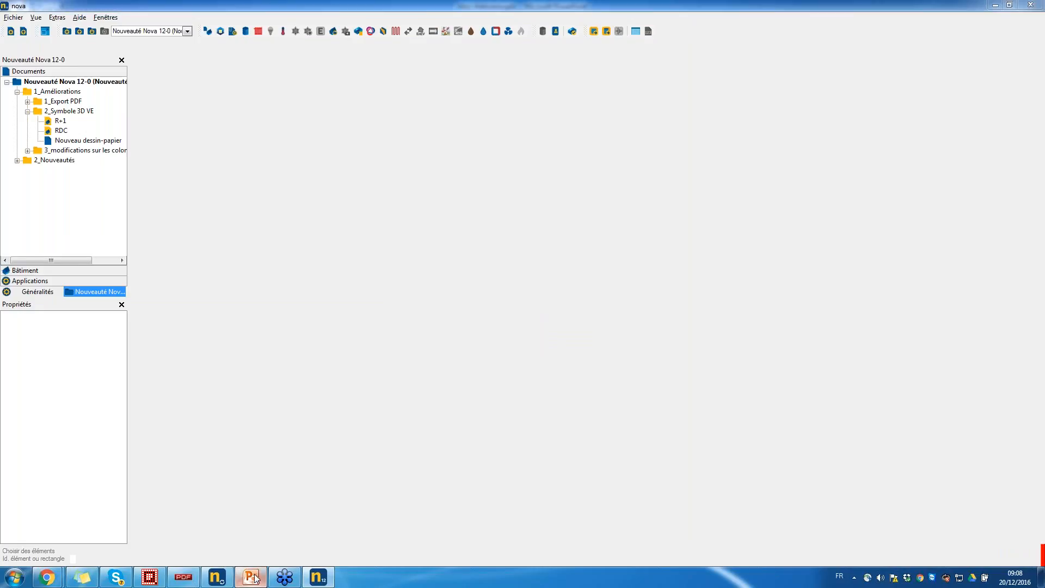
Step: Check the Nova 12-0 topic slide in PowerPoint, return to nova and open RDC from the 3_modifications sur les colonnes folder
{"action": "left_click", "coordinate": [255, 579]}
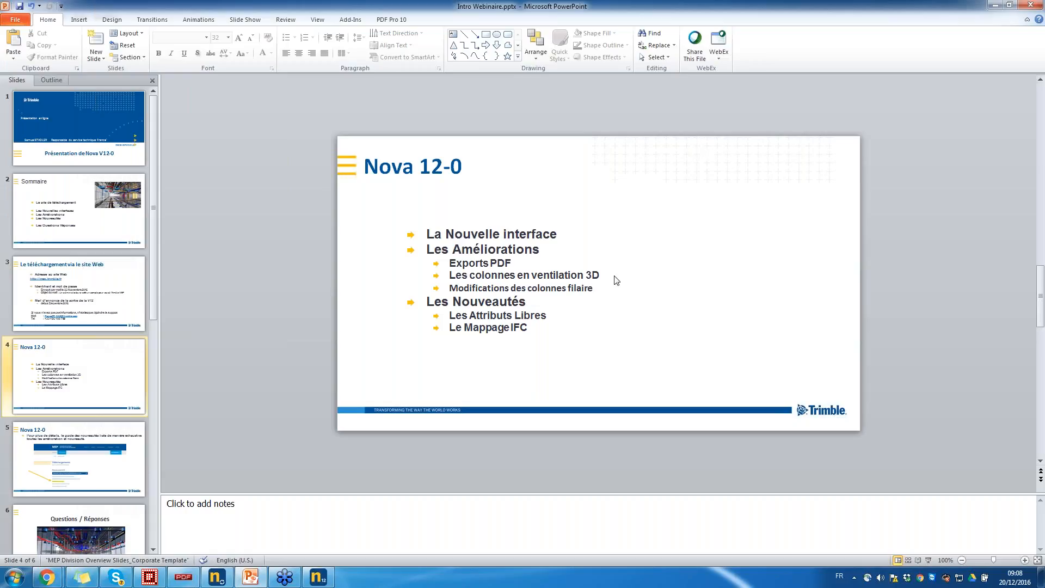
{"action": "left_click", "coordinate": [318, 577]}
{"action": "left_click", "coordinate": [27, 111]}
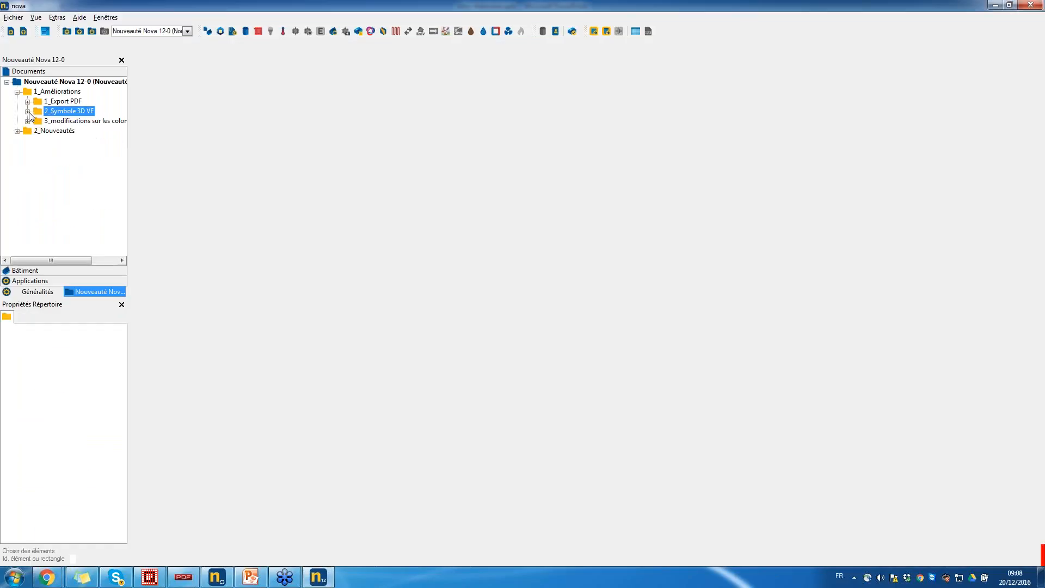
{"action": "left_click", "coordinate": [27, 121]}
{"action": "double_click", "coordinate": [60, 140]}
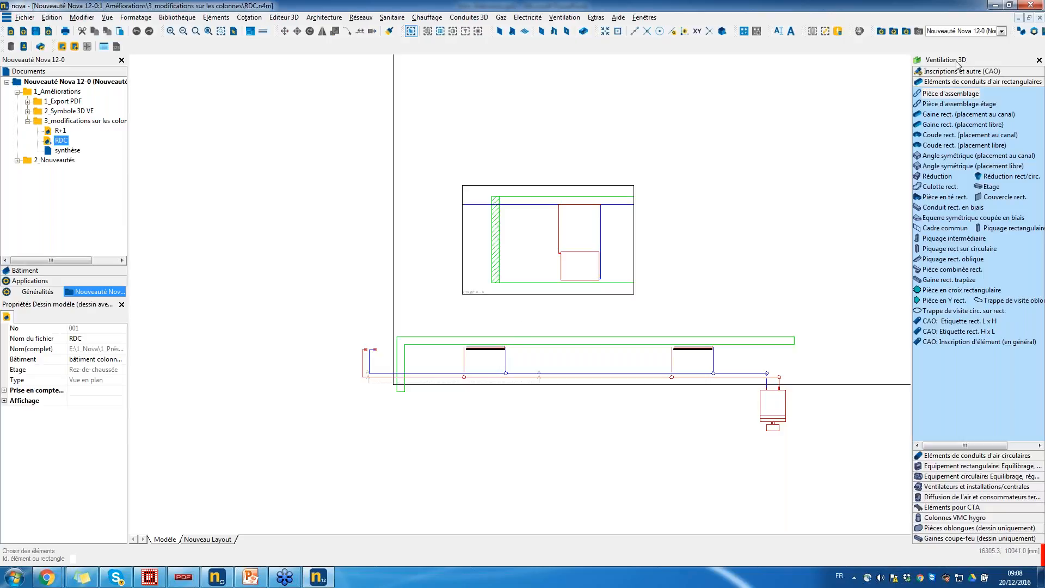
Step: Close the Ventilation 3D library and bring up the Chauffage tools
{"action": "left_click", "coordinate": [1039, 61]}
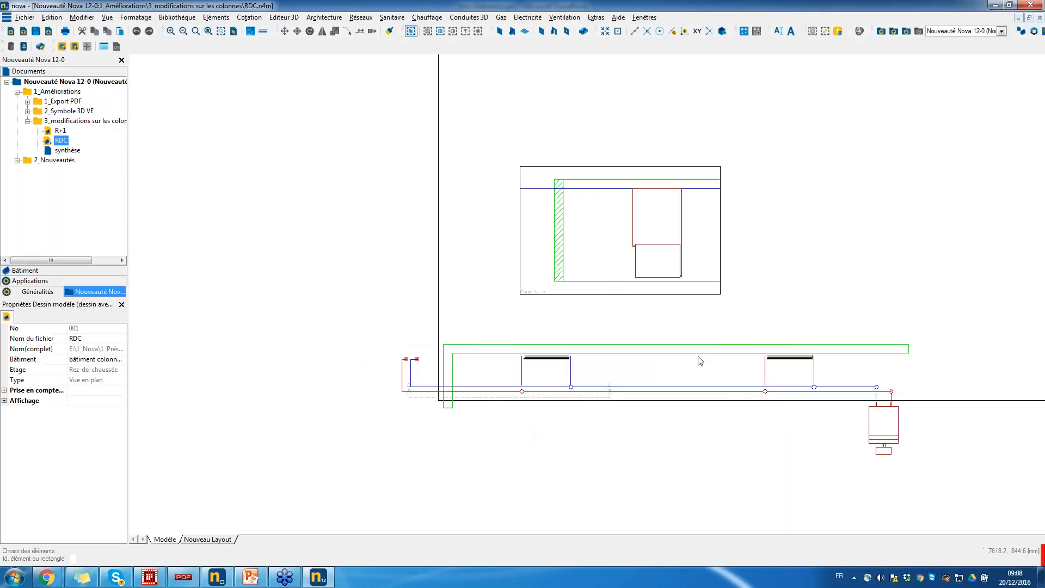
{"action": "right_click", "coordinate": [301, 50]}
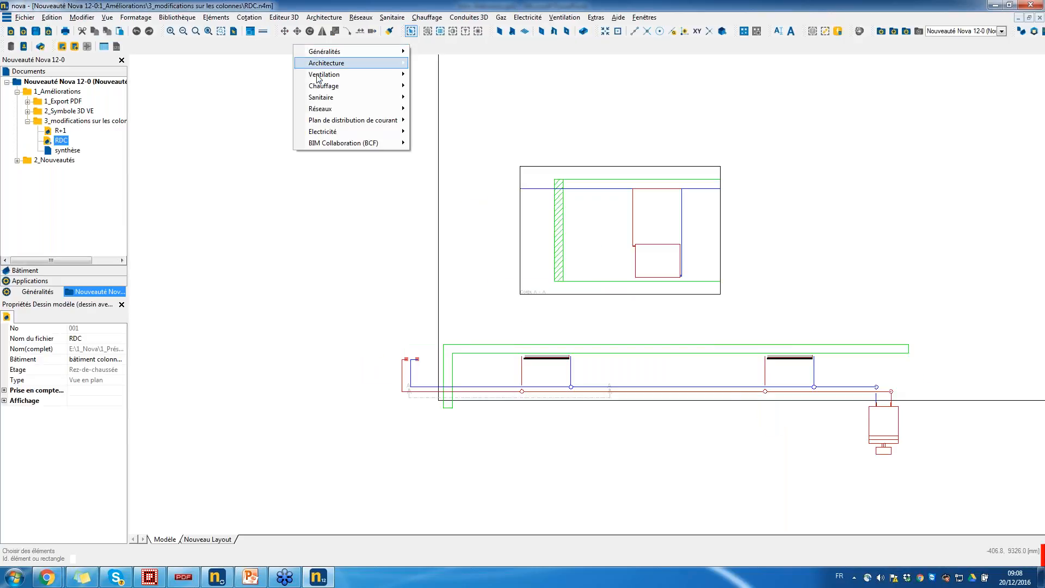
{"action": "mouse_move", "coordinate": [369, 90]}
{"action": "left_click", "coordinate": [433, 86]}
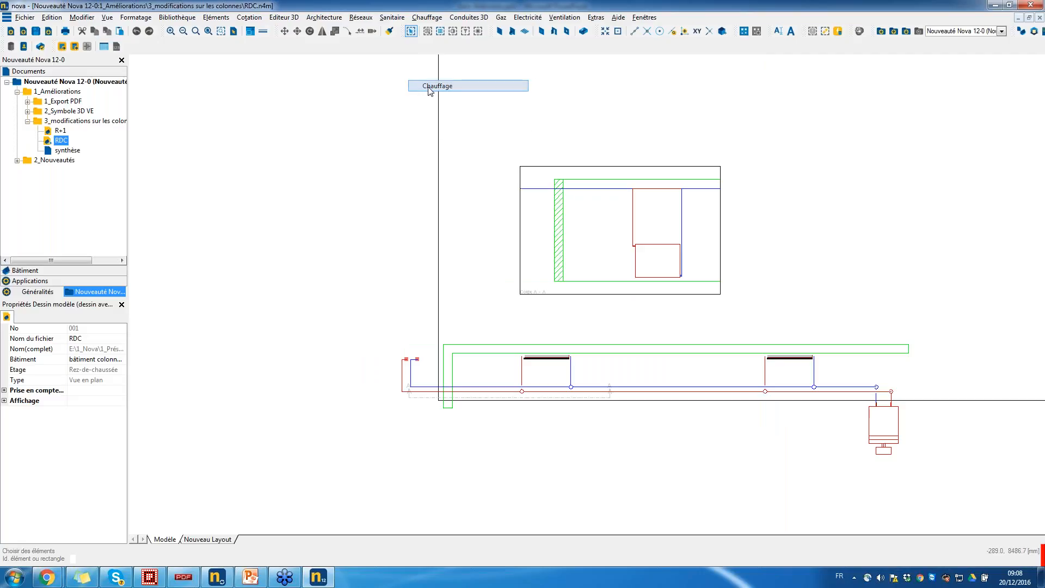
Step: Place two double vertical heating pipes along the inside of the RDC wall, one before each radiator
{"action": "left_click", "coordinate": [453, 117]}
{"action": "scroll", "coordinate": [460, 361], "scroll_direction": "up", "scroll_amount": 2}
{"action": "left_click", "coordinate": [460, 371]}
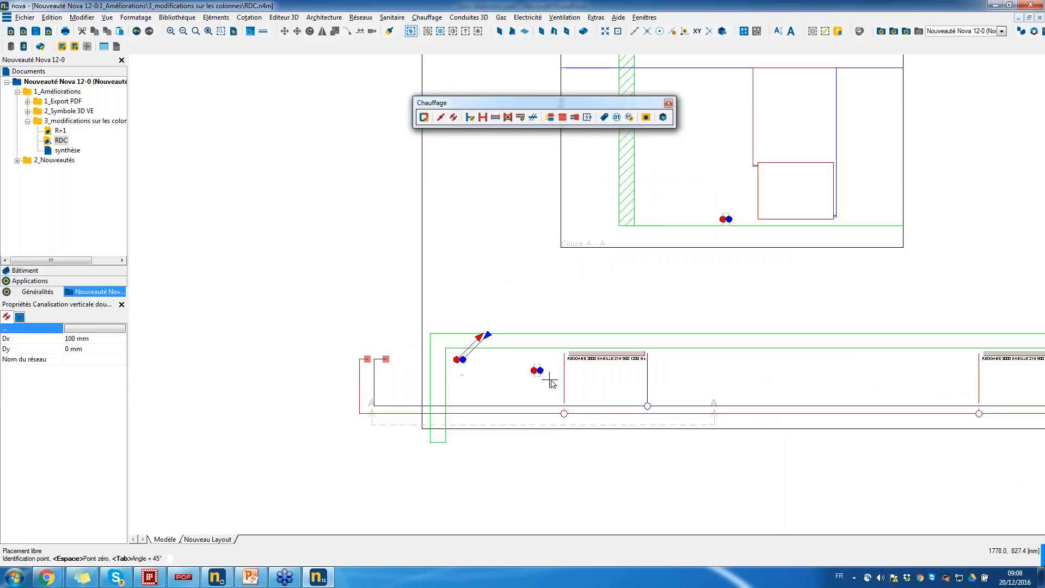
{"action": "left_click", "coordinate": [904, 370]}
{"action": "key", "text": "Escape"}
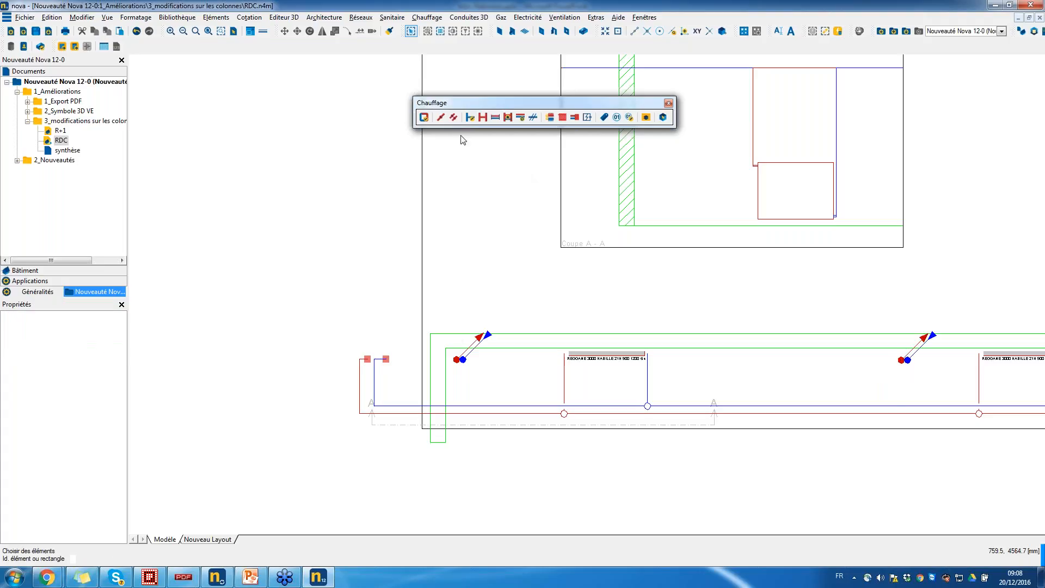
Step: Connect the supply riser of the column near the wall corner to the red supply main
{"action": "left_click", "coordinate": [471, 117]}
{"action": "left_click", "coordinate": [457, 359]}
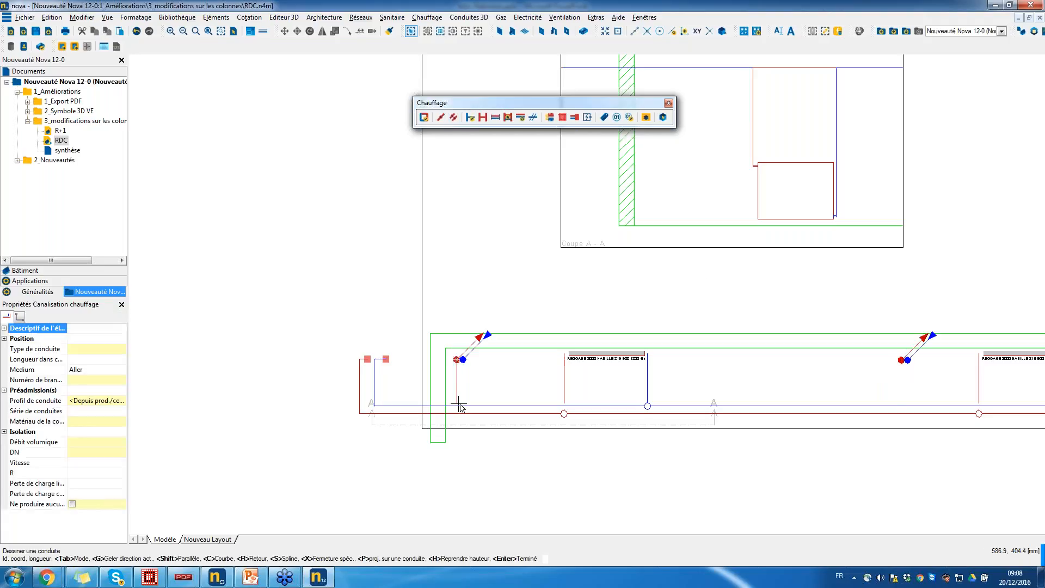
{"action": "left_click", "coordinate": [457, 412]}
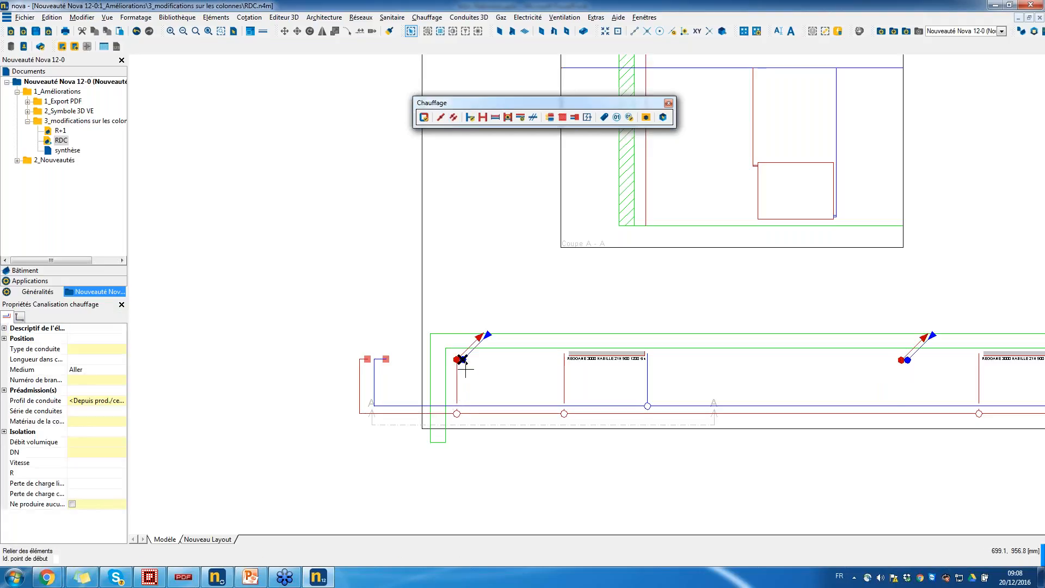
{"action": "key", "text": "Escape"}
Step: Set the global height of the new supply connection pipe to 2300 mm
{"action": "left_click", "coordinate": [458, 382]}
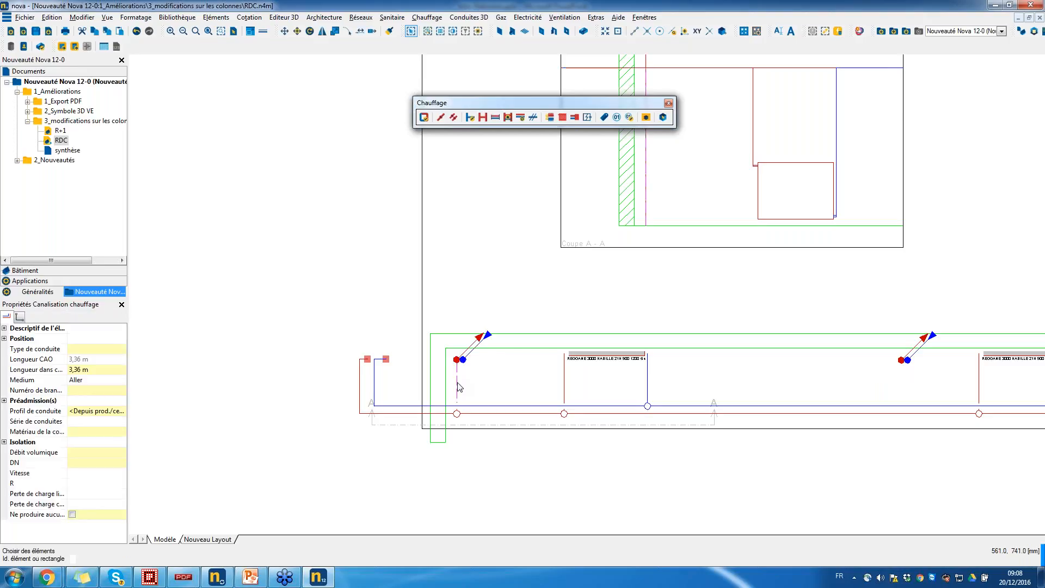
{"action": "left_click", "coordinate": [18, 316]}
{"action": "left_click", "coordinate": [33, 391]}
{"action": "type", "text": "2300"}
{"action": "key", "text": "Return"}
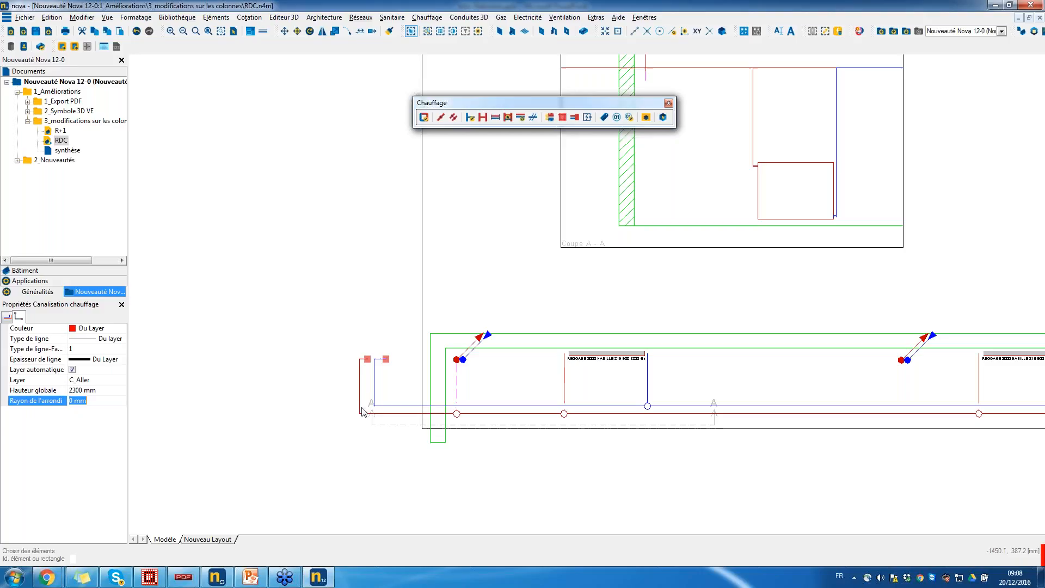
Step: Using the same 2300 mm pipe settings, connect the first column's return and both risers of the second column to their mains
{"action": "right_click", "coordinate": [455, 388]}
{"action": "left_click", "coordinate": [482, 113]}
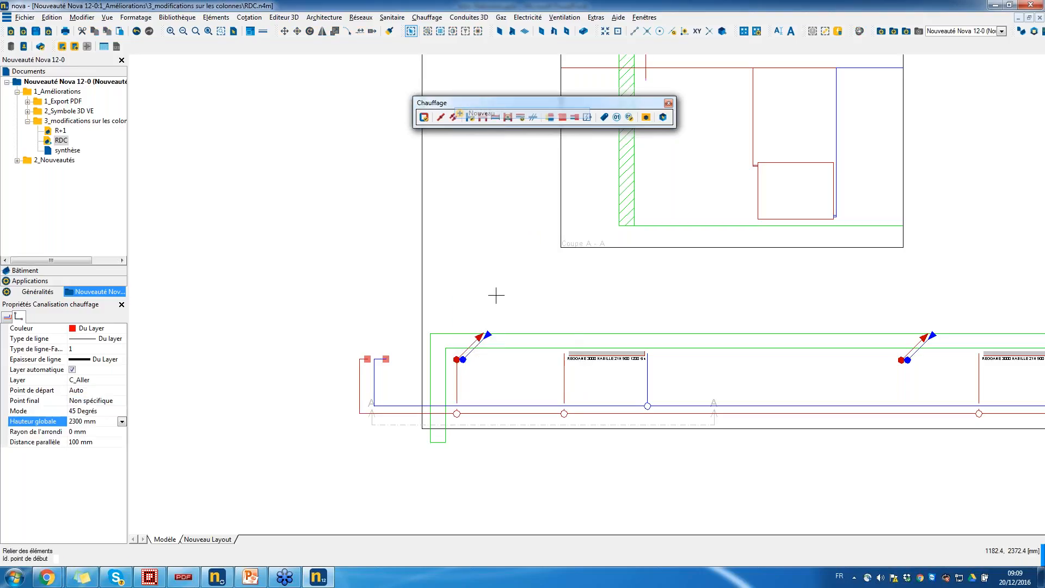
{"action": "left_click", "coordinate": [463, 359]}
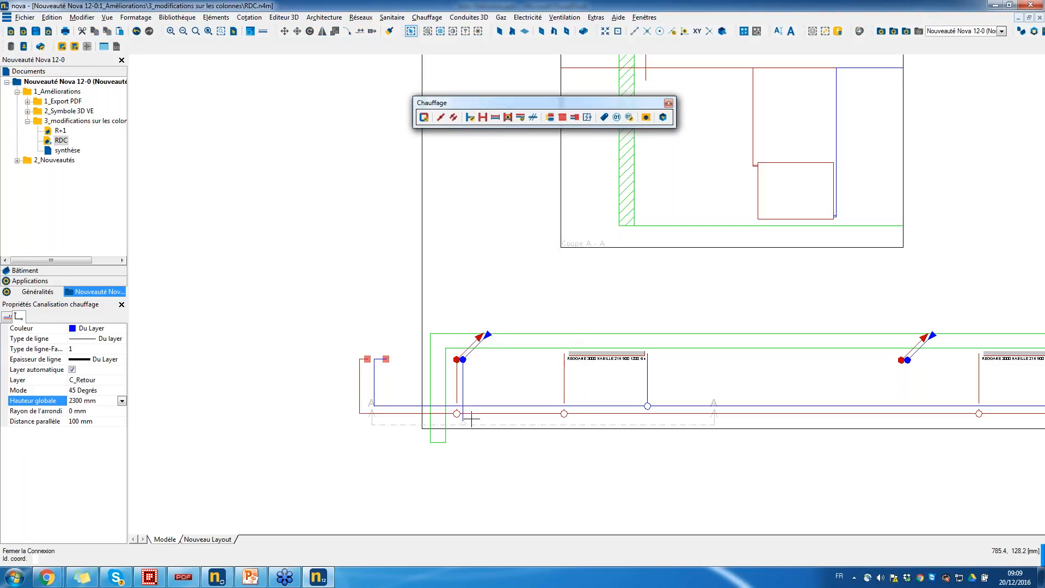
{"action": "left_click", "coordinate": [463, 403]}
{"action": "left_click", "coordinate": [901, 359]}
{"action": "left_click", "coordinate": [906, 395]}
{"action": "left_click", "coordinate": [907, 360]}
{"action": "left_click", "coordinate": [906, 404]}
{"action": "key", "text": "Escape"}
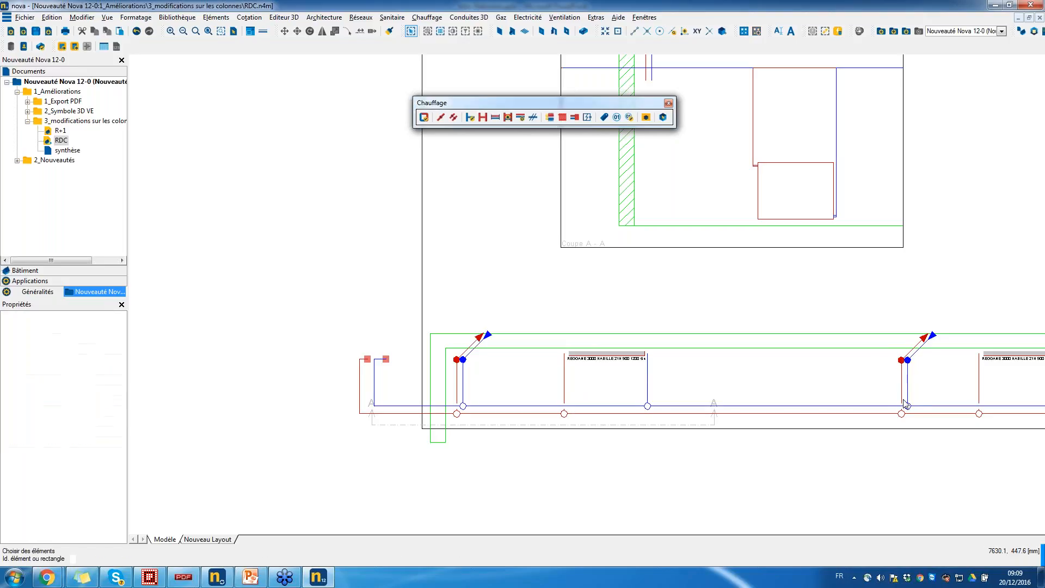
Step: Generate the vertical pipes of both columns from RDC to the 1. étage supérieur
{"action": "left_click", "coordinate": [930, 343]}
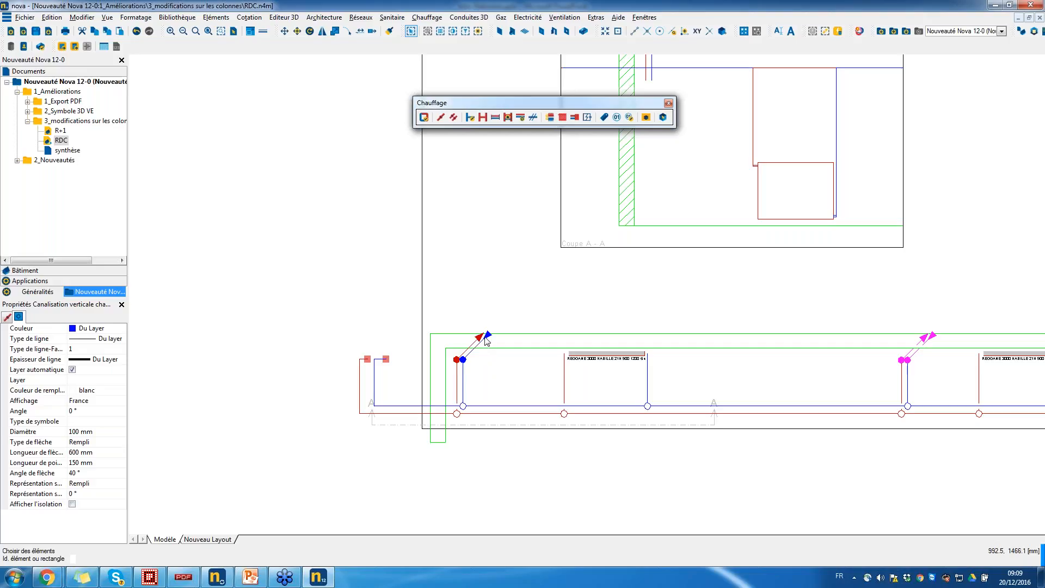
{"action": "left_click", "coordinate": [474, 341]}
{"action": "left_click", "coordinate": [361, 18]}
{"action": "left_click", "coordinate": [399, 113]}
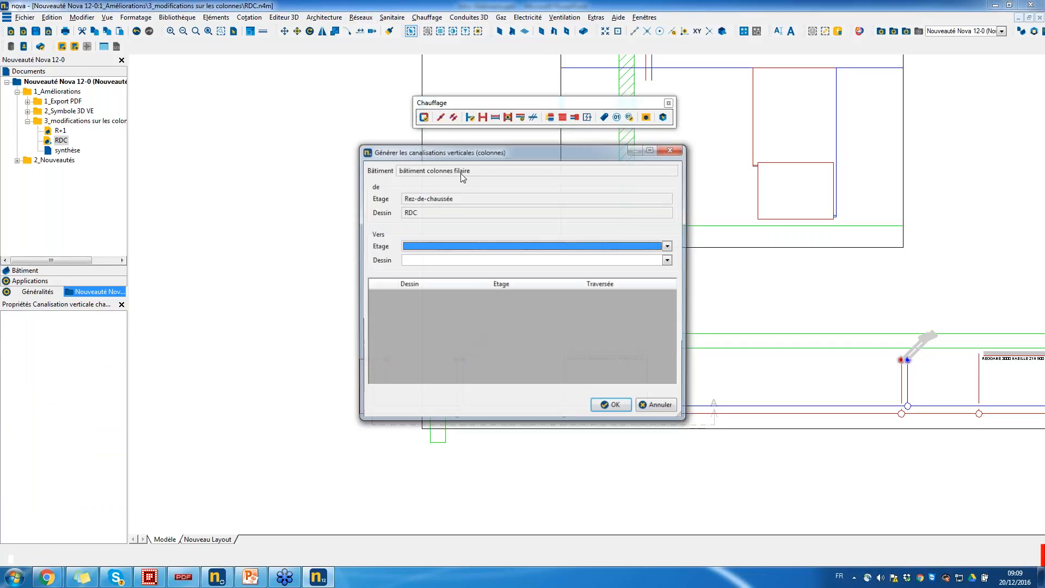
{"action": "left_click", "coordinate": [669, 246]}
{"action": "left_click", "coordinate": [645, 255]}
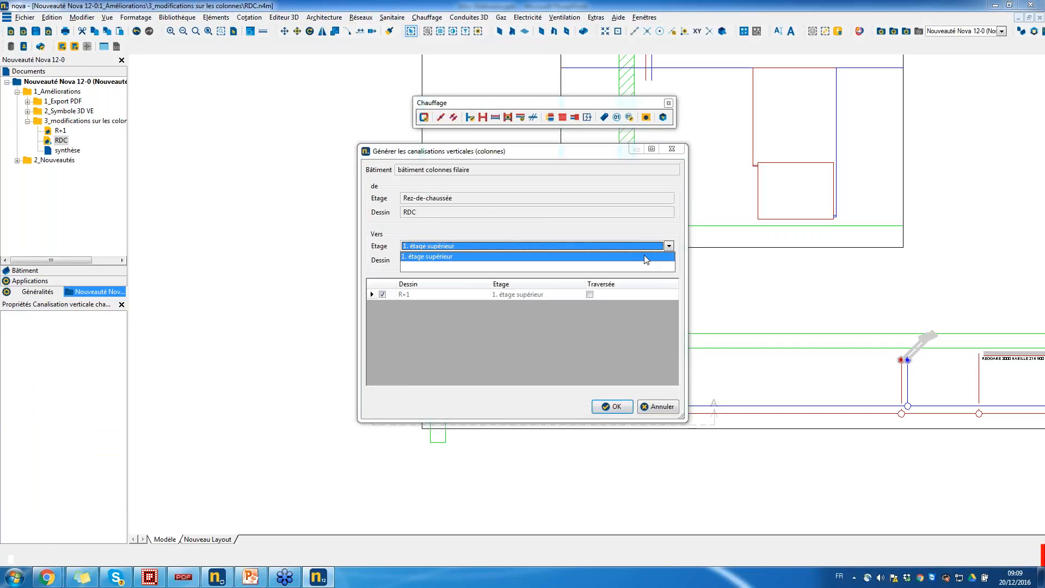
{"action": "left_click", "coordinate": [616, 408]}
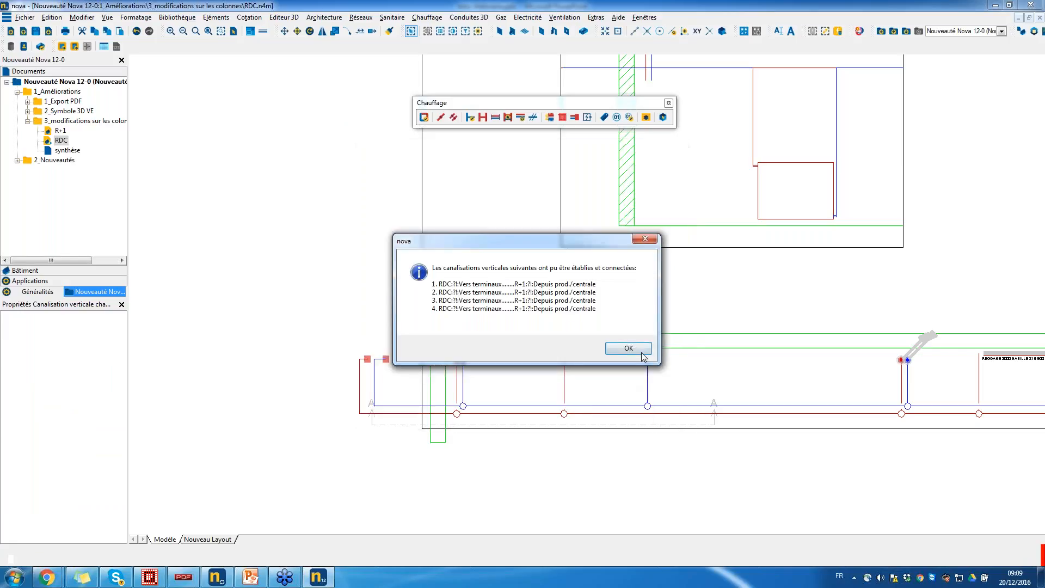
{"action": "left_click", "coordinate": [627, 352]}
Step: Open R+1 and connect the first column's supply riser to the nearest radiator with a pipe at 2300 mm global height
{"action": "double_click", "coordinate": [59, 131]}
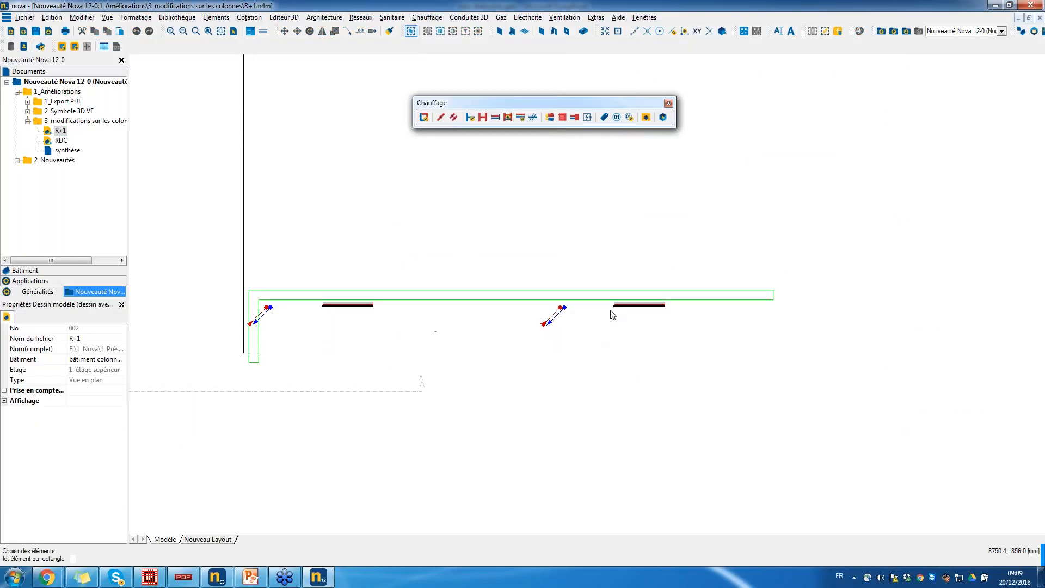
{"action": "left_click", "coordinate": [482, 117]}
{"action": "scroll", "coordinate": [266, 308], "scroll_direction": "up", "scroll_amount": 1}
{"action": "scroll", "coordinate": [267, 307], "scroll_direction": "up", "scroll_amount": 1}
{"action": "left_click", "coordinate": [268, 307]}
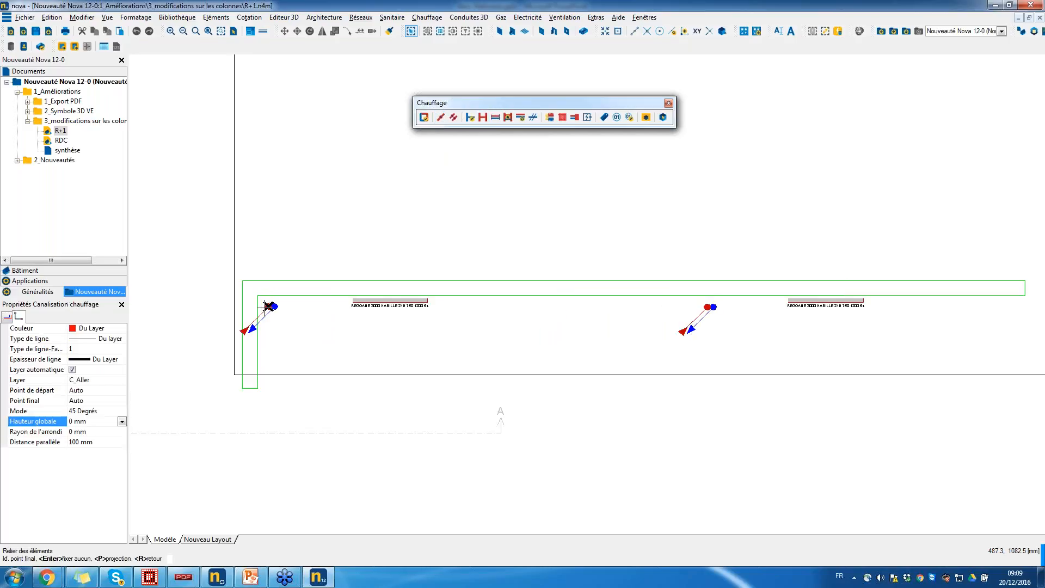
{"action": "left_click", "coordinate": [347, 301]}
{"action": "left_click", "coordinate": [372, 297]}
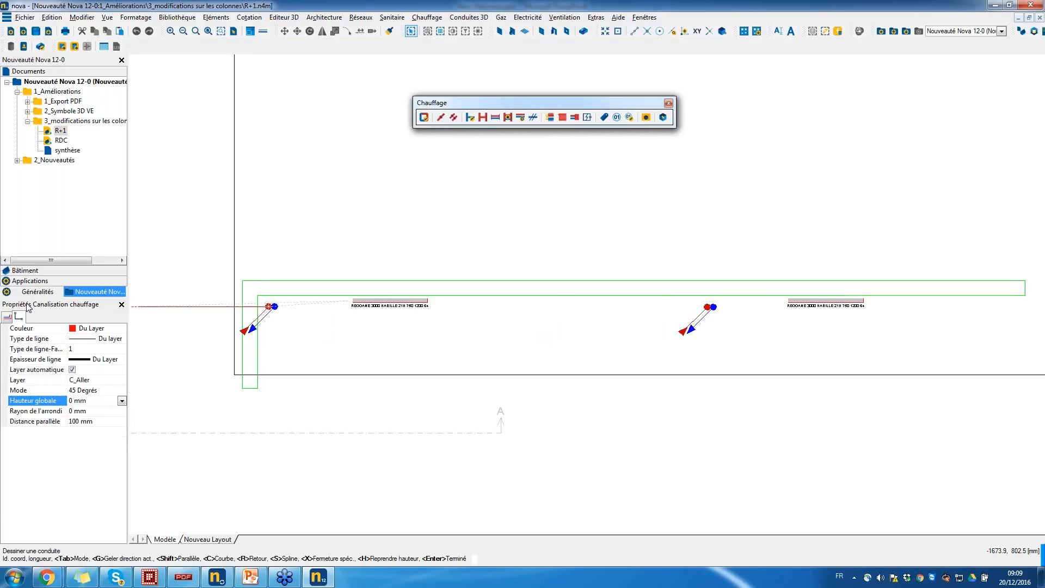
{"action": "left_click_drag", "start_coordinate": [90, 402], "coordinate": [50, 405]}
{"action": "type", "text": "2300"}
{"action": "key", "text": "Return"}
{"action": "left_click", "coordinate": [283, 348]}
{"action": "left_click", "coordinate": [366, 347]}
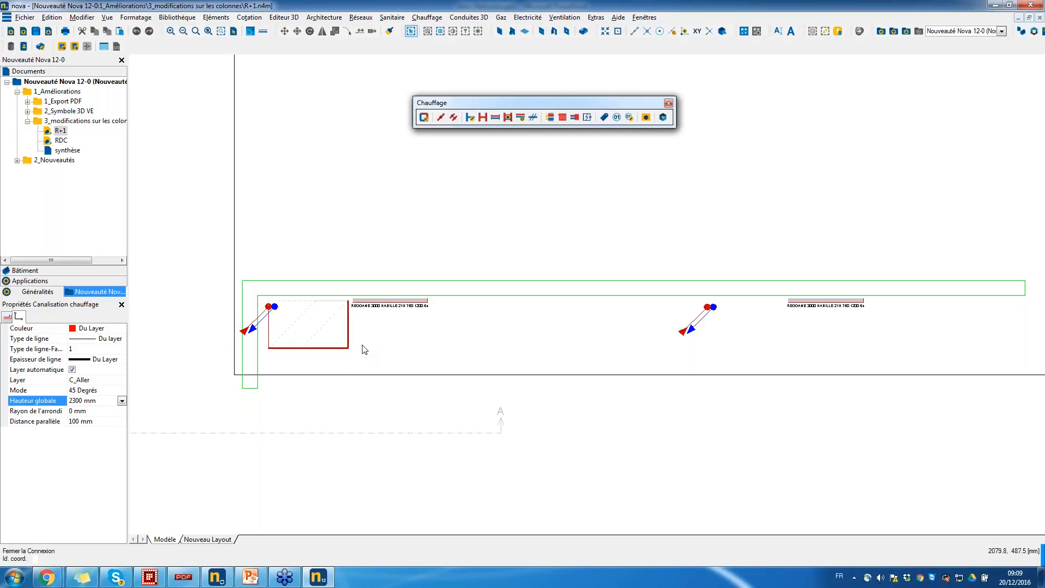
Step: Connect the first column's return riser to the far end of the same radiator
{"action": "left_click", "coordinate": [278, 315]}
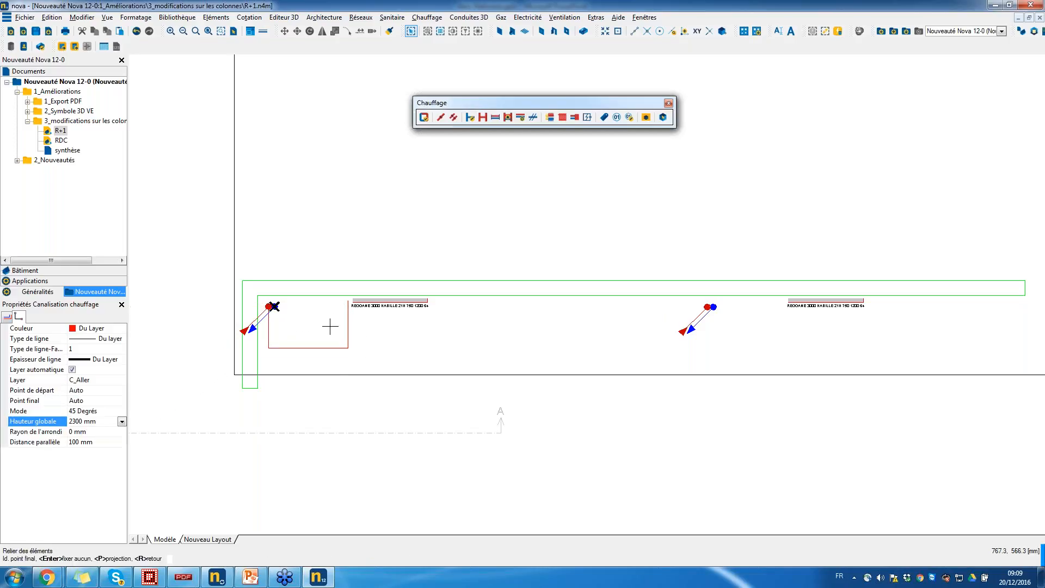
{"action": "left_click", "coordinate": [436, 304]}
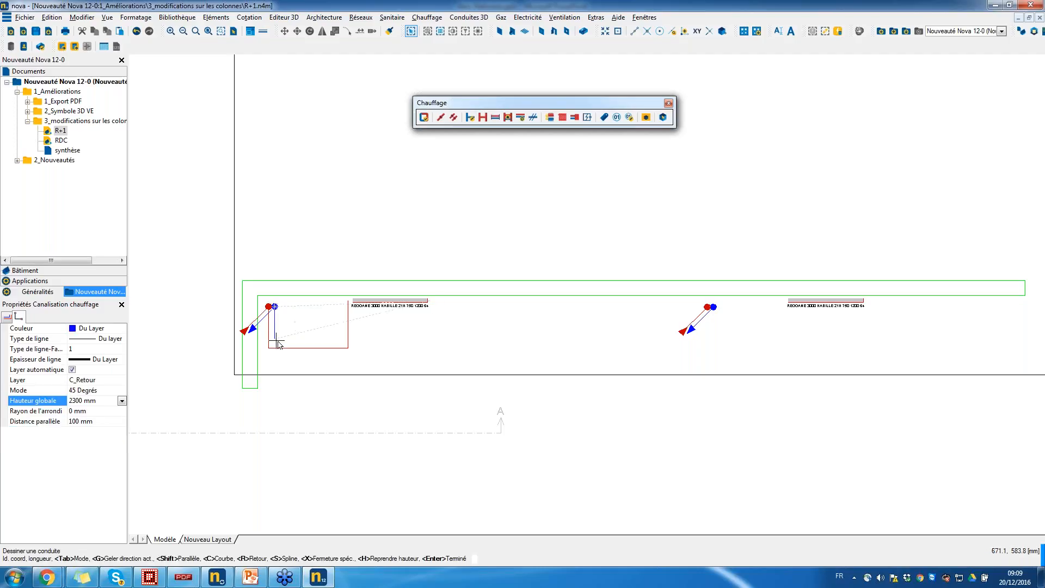
{"action": "left_click", "coordinate": [437, 346]}
Step: Connect the second column's supply and return risers to the two ends of the second R+1 radiator
{"action": "left_click", "coordinate": [707, 307]}
{"action": "left_click", "coordinate": [786, 299]}
{"action": "left_click", "coordinate": [757, 345]}
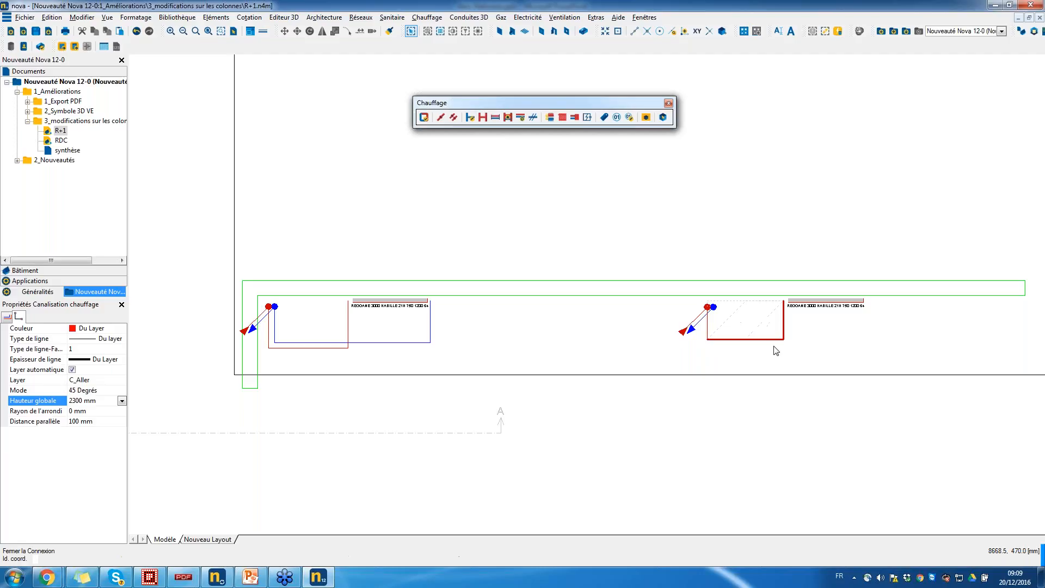
{"action": "left_click", "coordinate": [721, 309]}
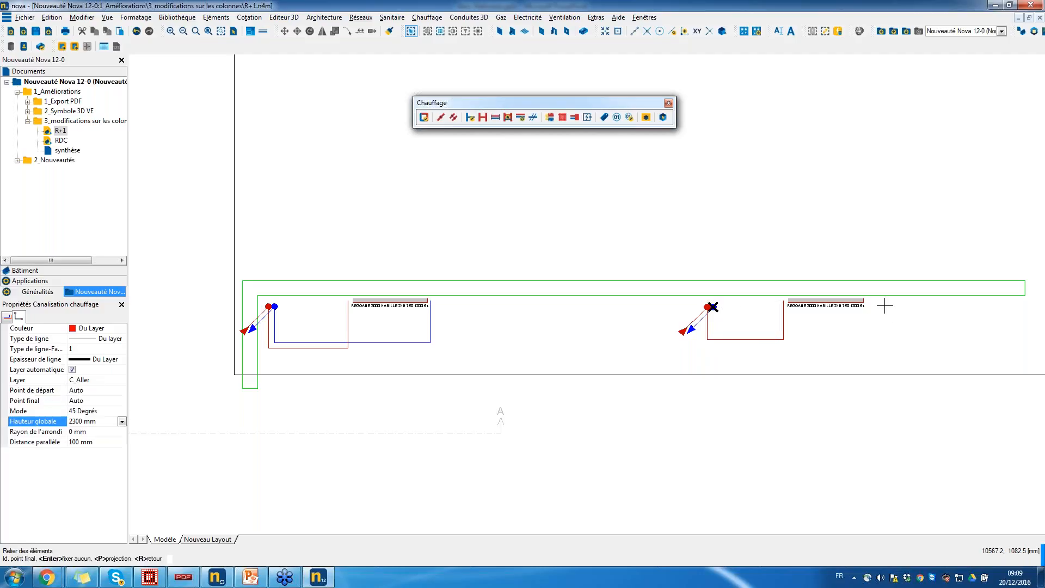
{"action": "left_click", "coordinate": [866, 301]}
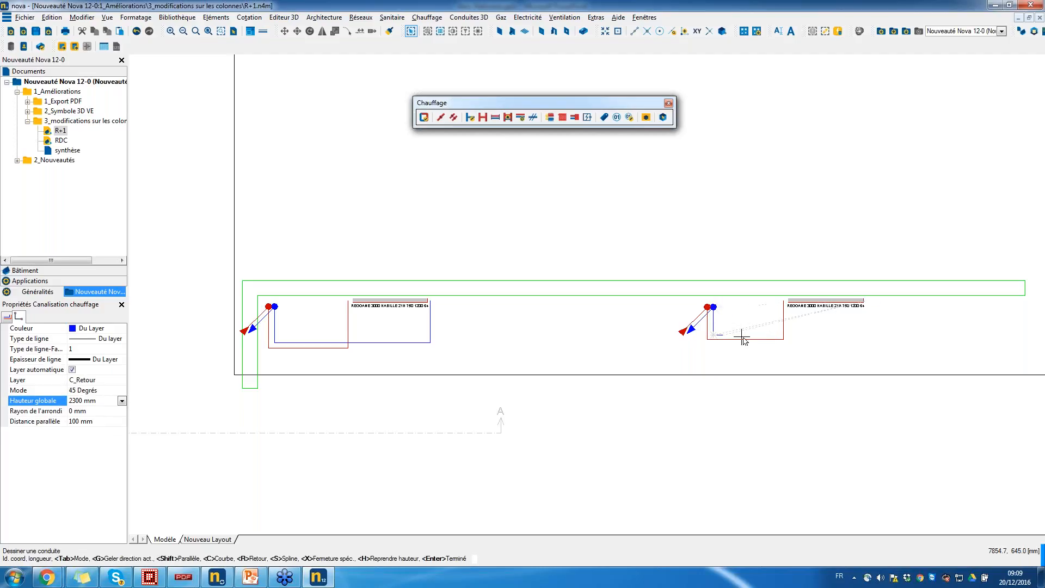
{"action": "left_click", "coordinate": [869, 339]}
{"action": "key", "text": "Escape"}
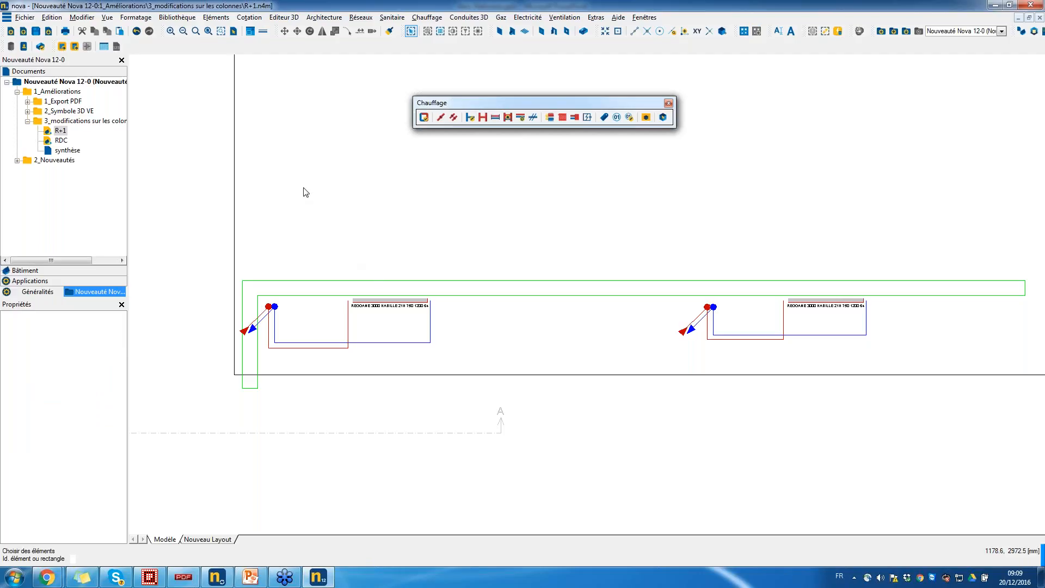
Step: Open the synthèse drawing and examine the single-line columns between the two floors in the isometric view
{"action": "double_click", "coordinate": [65, 151]}
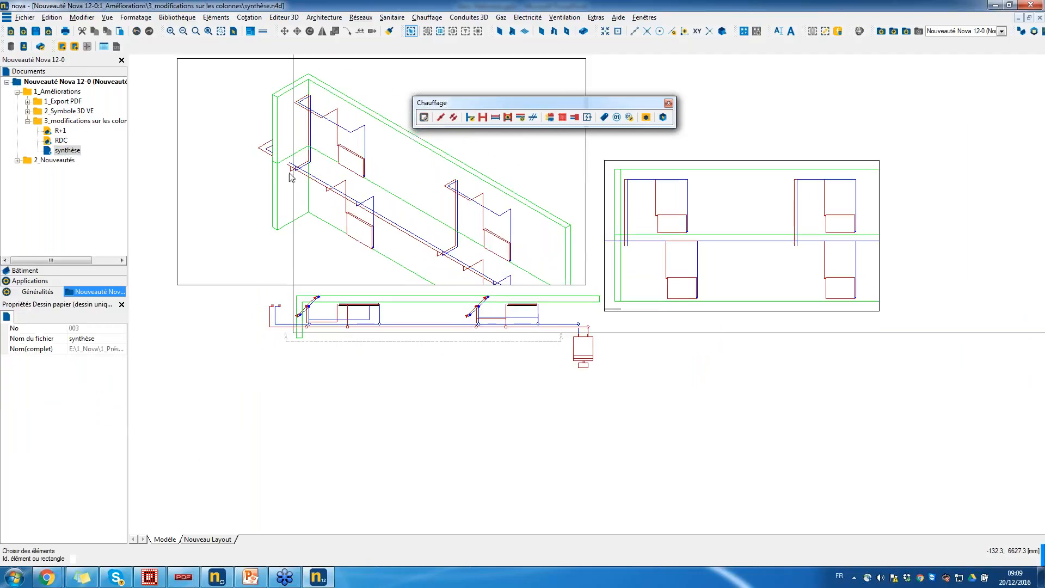
{"action": "scroll", "coordinate": [294, 173], "scroll_direction": "up", "scroll_amount": 3}
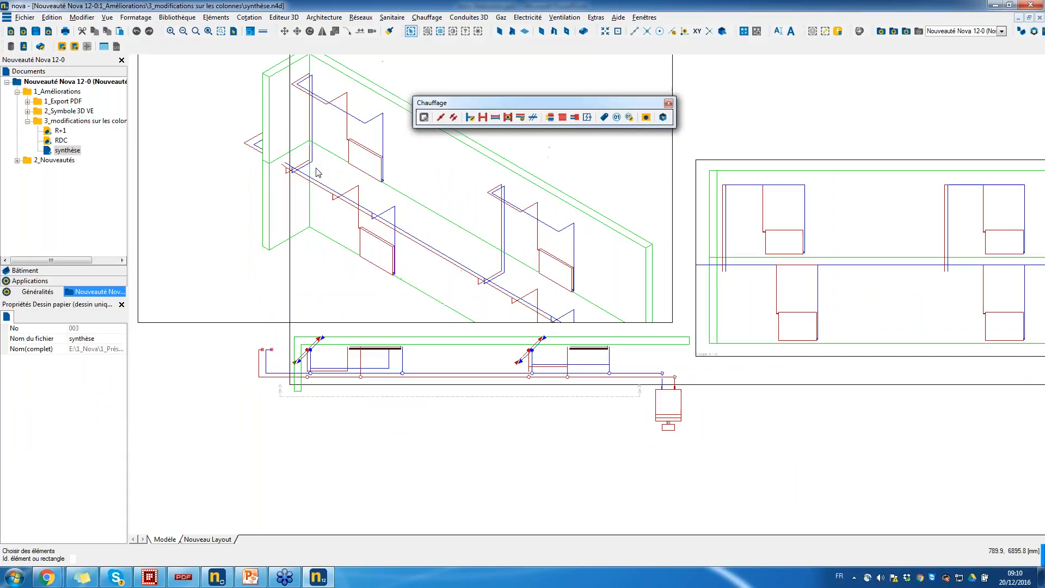
{"action": "scroll", "coordinate": [311, 165], "scroll_direction": "up", "scroll_amount": 3}
{"action": "scroll", "coordinate": [311, 164], "scroll_direction": "down", "scroll_amount": 1}
{"action": "middle_click_drag", "start_coordinate": [525, 246], "coordinate": [432, 208]}
{"action": "scroll", "coordinate": [517, 260], "scroll_direction": "up", "scroll_amount": 1}
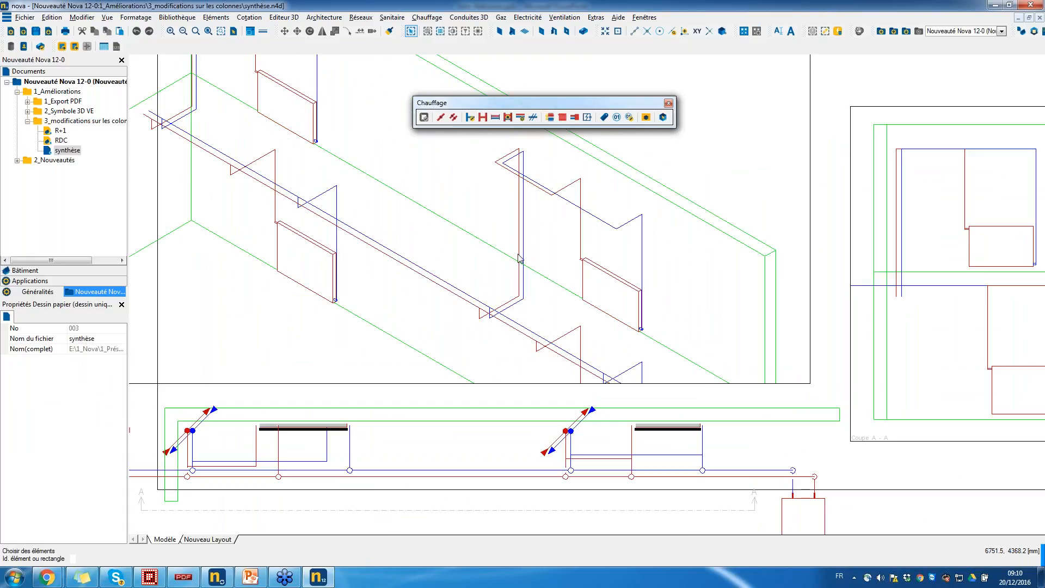
{"action": "scroll", "coordinate": [508, 287], "scroll_direction": "down", "scroll_amount": 2}
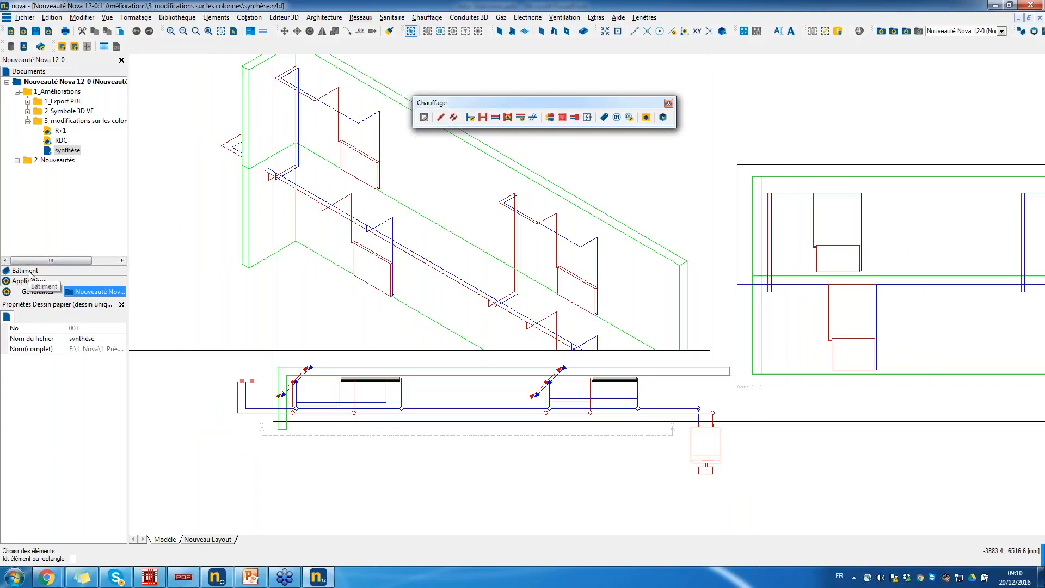
Step: Set the construction height of the Rez-de-chaussée storey in bâtiment colonnes filaire to 3 m
{"action": "left_click", "coordinate": [27, 270]}
{"action": "left_click", "coordinate": [7, 93]}
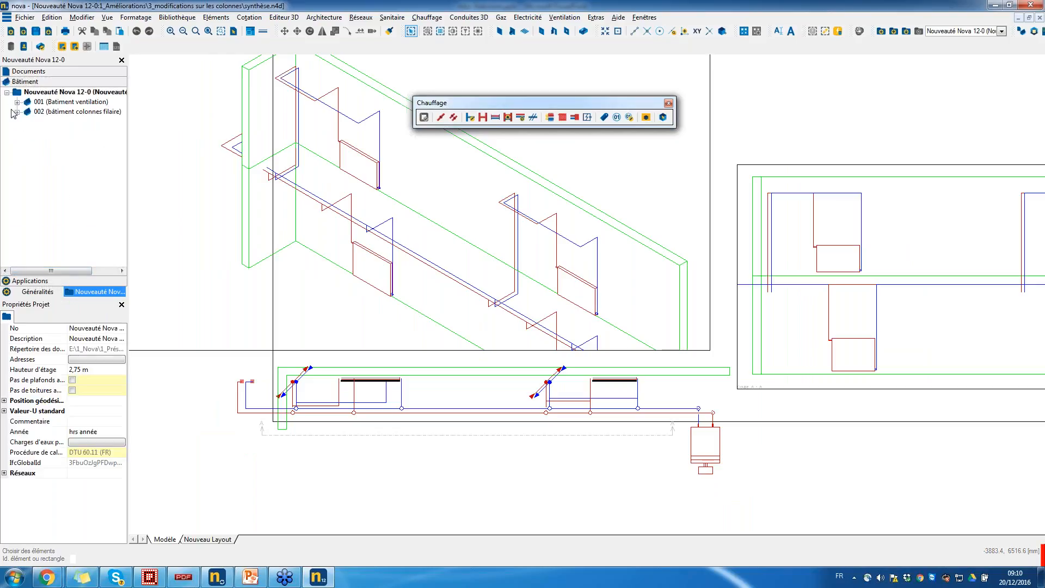
{"action": "left_click", "coordinate": [17, 112]}
{"action": "left_click", "coordinate": [72, 132]}
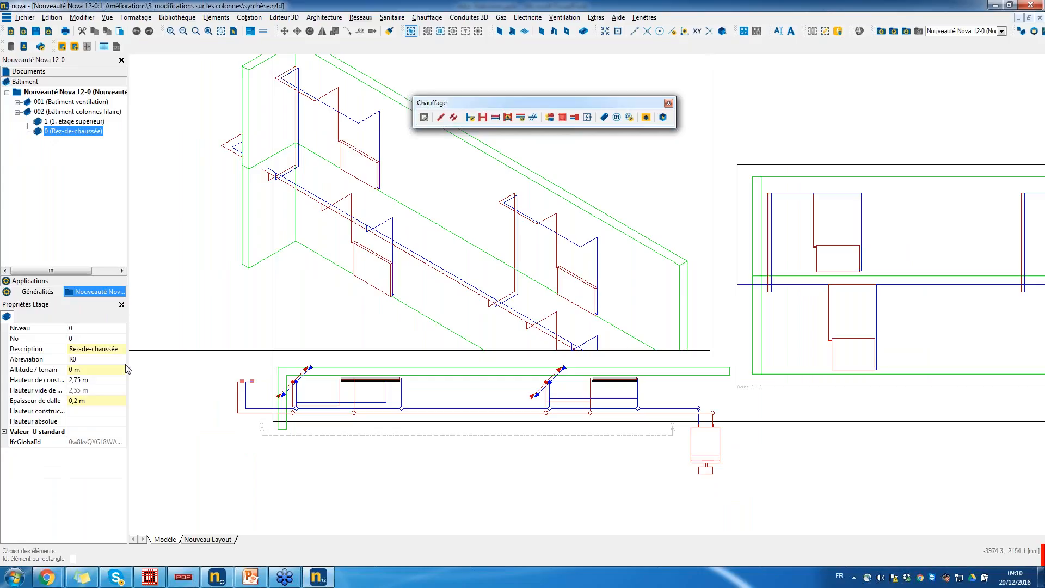
{"action": "left_click", "coordinate": [93, 381]}
{"action": "type", "text": "2"}
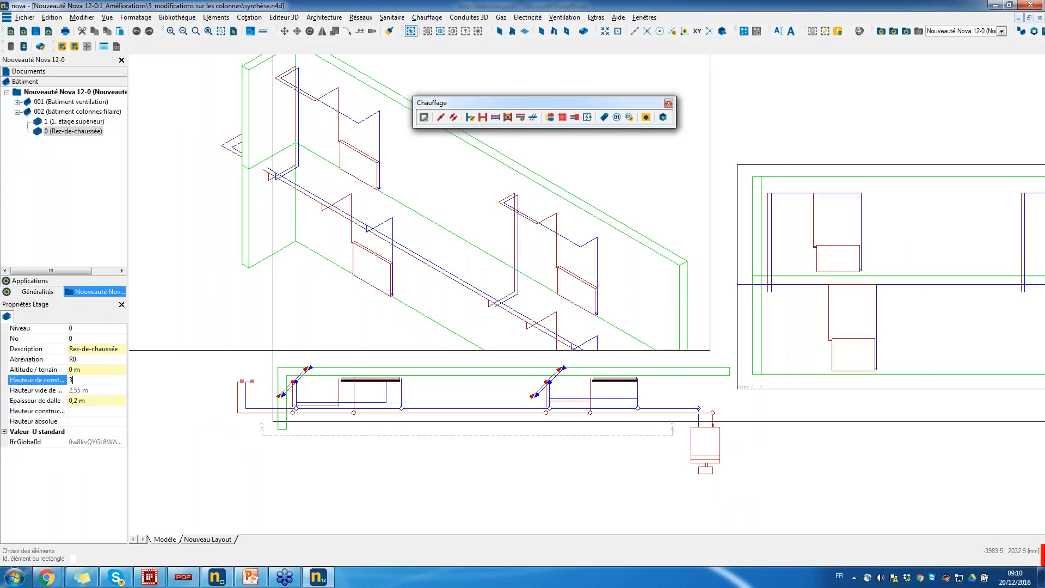
{"action": "type", "text": ".0"}
{"action": "key", "text": "Tab"}
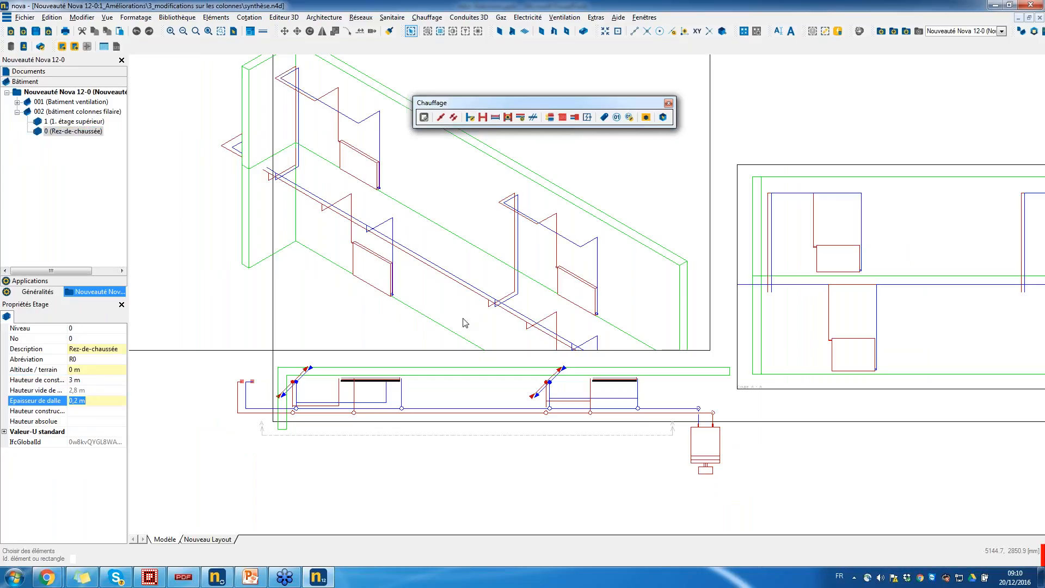
{"action": "left_click", "coordinate": [361, 321]}
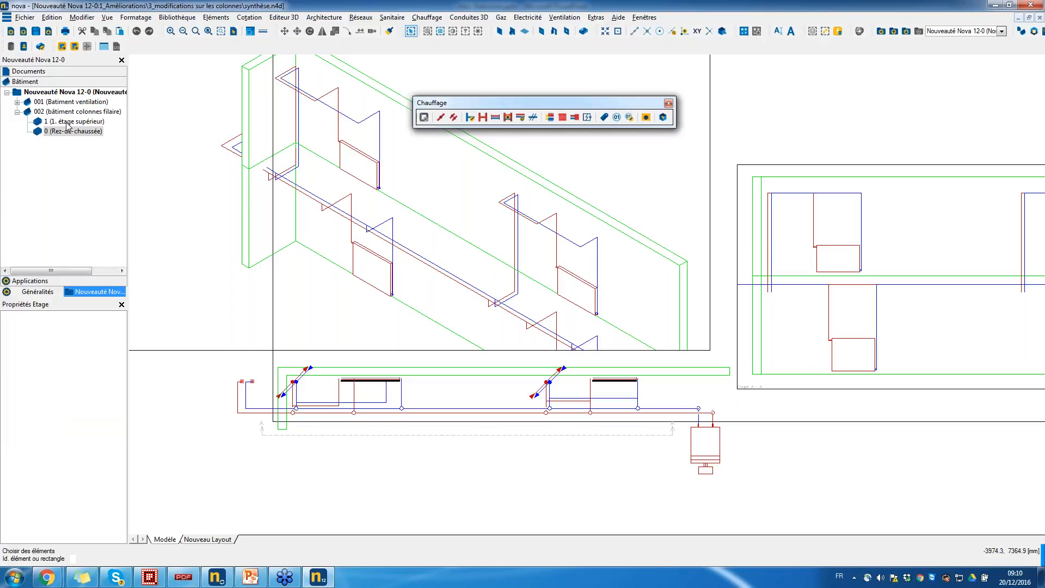
Step: Redraw the synthèse drawing and examine the second column's risers where the two floors meet in the isometric view
{"action": "key", "text": "F5"}
{"action": "scroll", "coordinate": [511, 280], "scroll_direction": "up", "scroll_amount": 2}
{"action": "scroll", "coordinate": [511, 279], "scroll_direction": "up", "scroll_amount": 3}
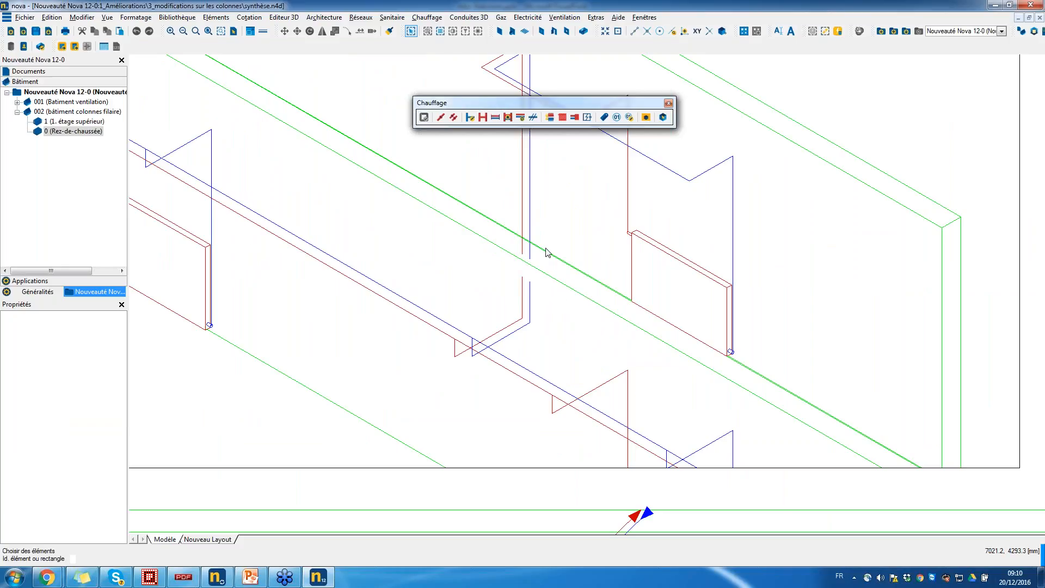
{"action": "scroll", "coordinate": [506, 274], "scroll_direction": "down", "scroll_amount": 1}
{"action": "scroll", "coordinate": [506, 274], "scroll_direction": "down", "scroll_amount": 5}
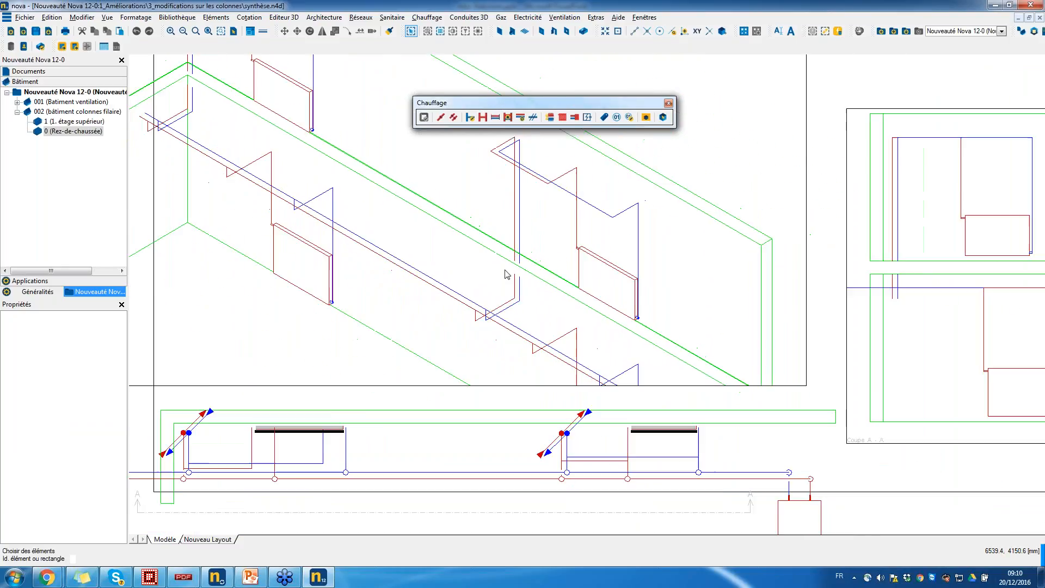
{"action": "middle_click_drag", "start_coordinate": [515, 273], "coordinate": [529, 312]}
Step: Open the RDC drawing and update the height of both columns' supply and return vertical pipes to the new storey height
{"action": "left_click", "coordinate": [57, 72]}
{"action": "double_click", "coordinate": [61, 140]}
{"action": "left_click", "coordinate": [478, 339], "text": "ctrl"}
{"action": "left_click", "coordinate": [929, 339], "text": "ctrl"}
{"action": "left_click", "coordinate": [921, 340], "text": "ctrl"}
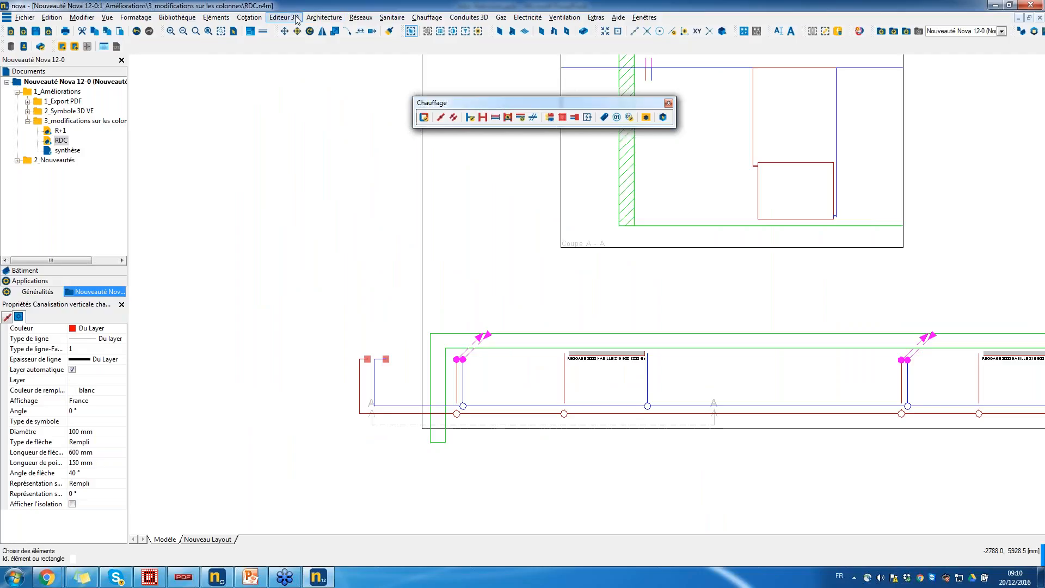
{"action": "left_click", "coordinate": [361, 17]}
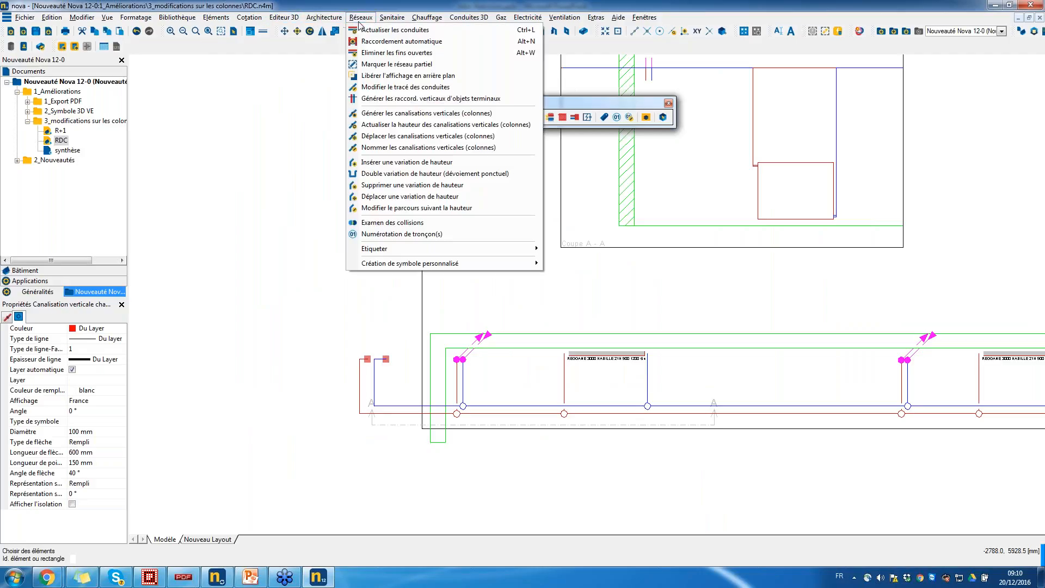
{"action": "left_click", "coordinate": [414, 125]}
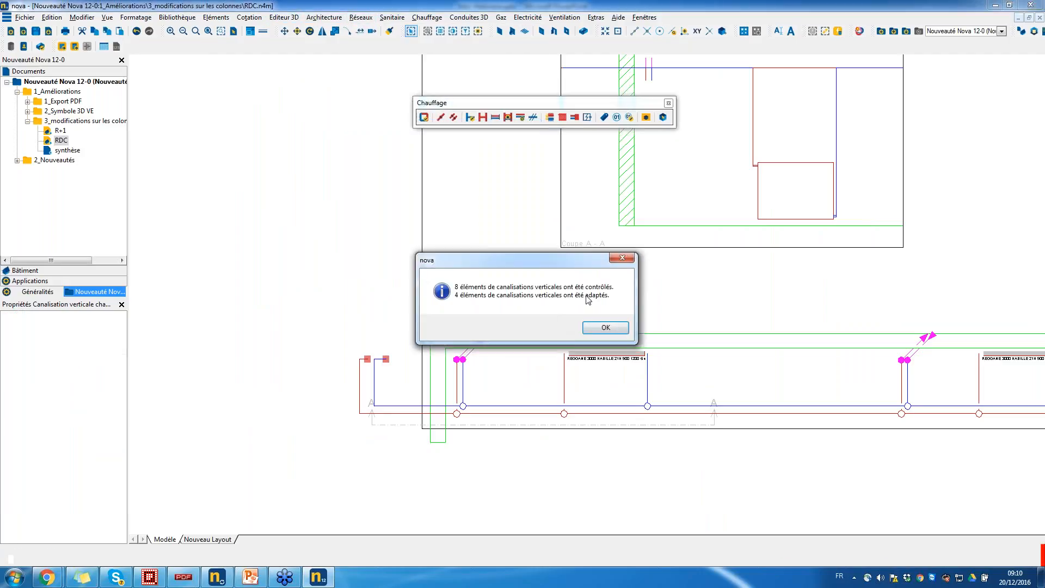
{"action": "left_click", "coordinate": [606, 329]}
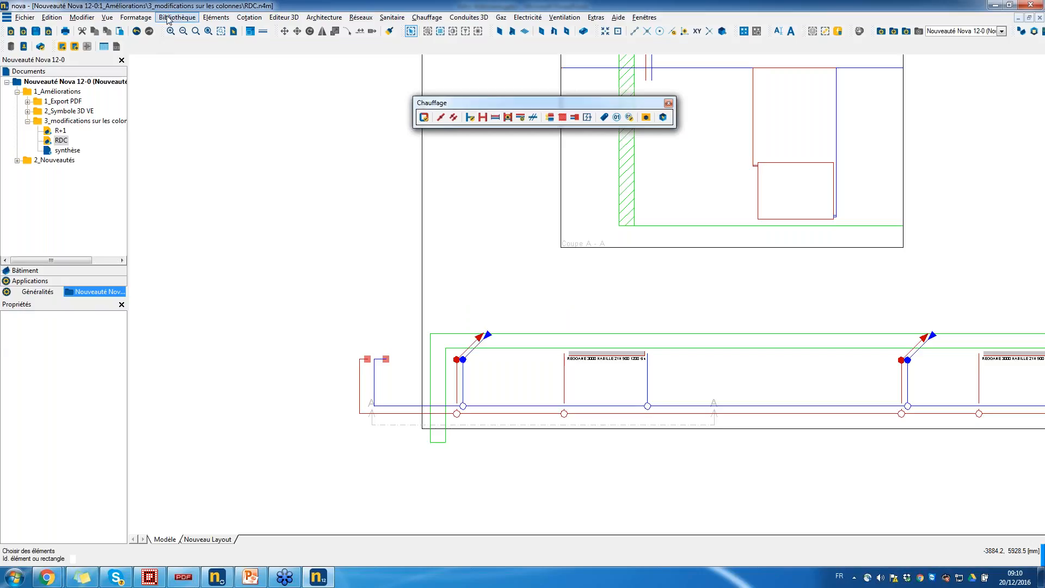
Step: Regenerate the object geometry in RDC, and open the synthèse drawing to check the column joints between the floors
{"action": "left_click", "coordinate": [87, 17]}
{"action": "mouse_move", "coordinate": [107, 17]}
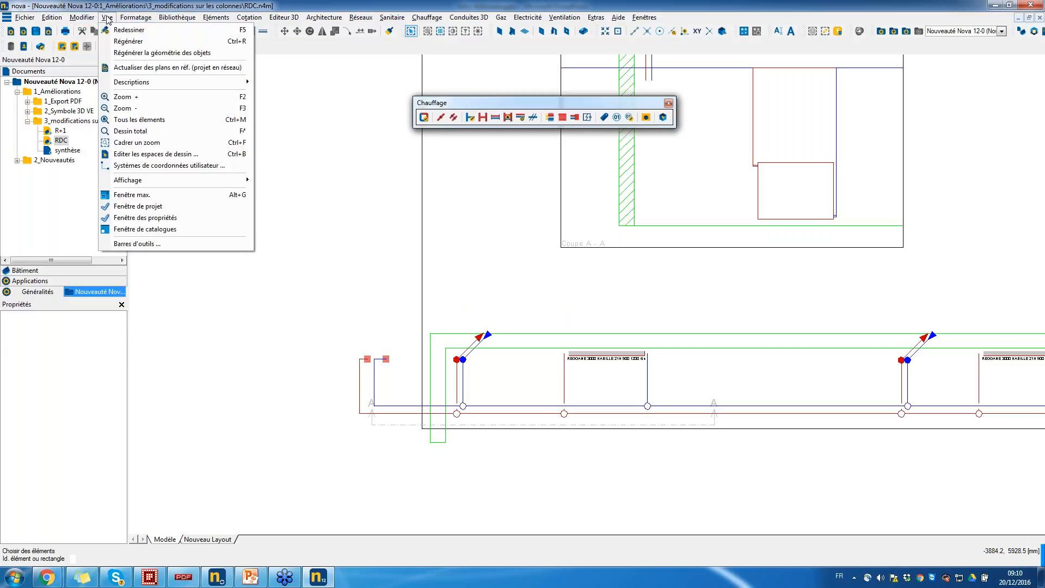
{"action": "left_click", "coordinate": [120, 54]}
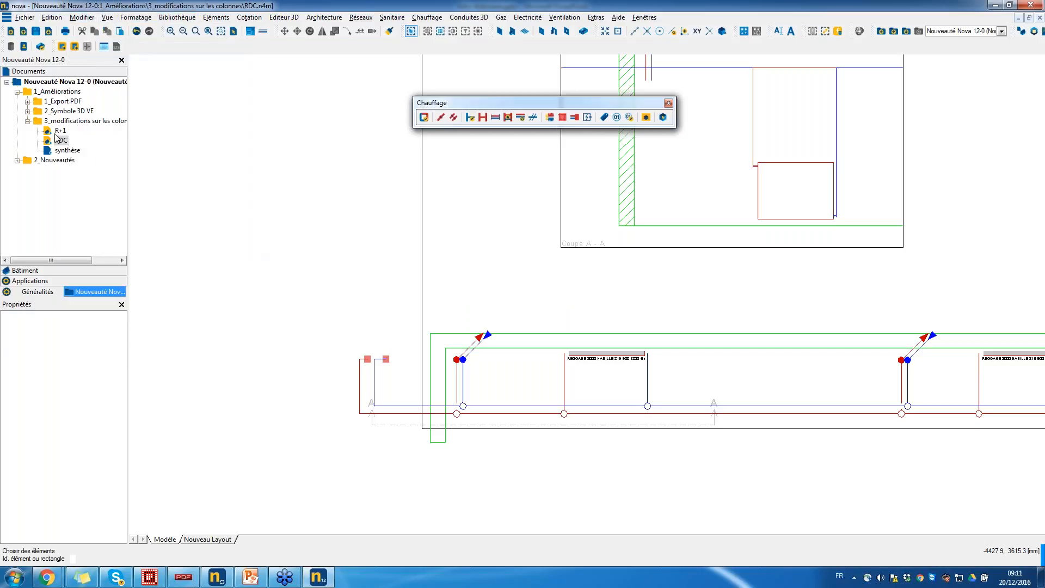
{"action": "double_click", "coordinate": [58, 151]}
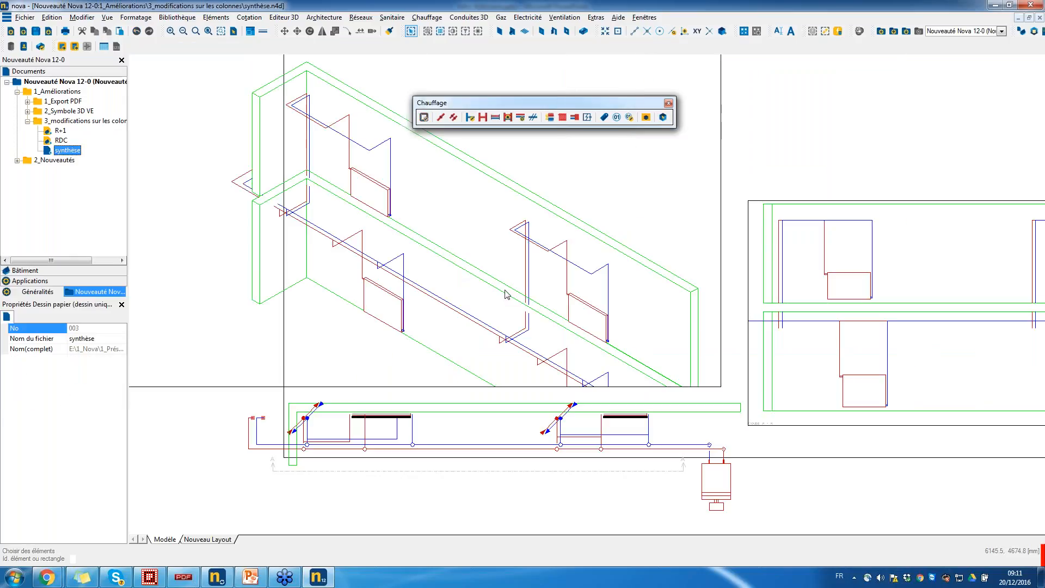
{"action": "left_click", "coordinate": [523, 316]}
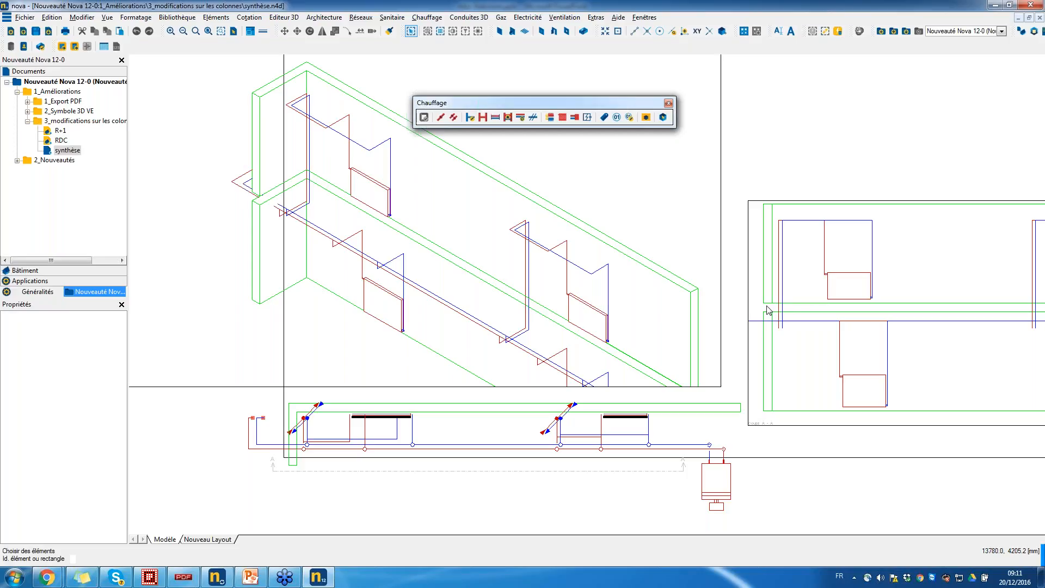
Step: Move the first column's vertical pipes in RDC about 630 mm towards the radiator, and check the shift in R+1 and synthèse
{"action": "left_click", "coordinate": [64, 140]}
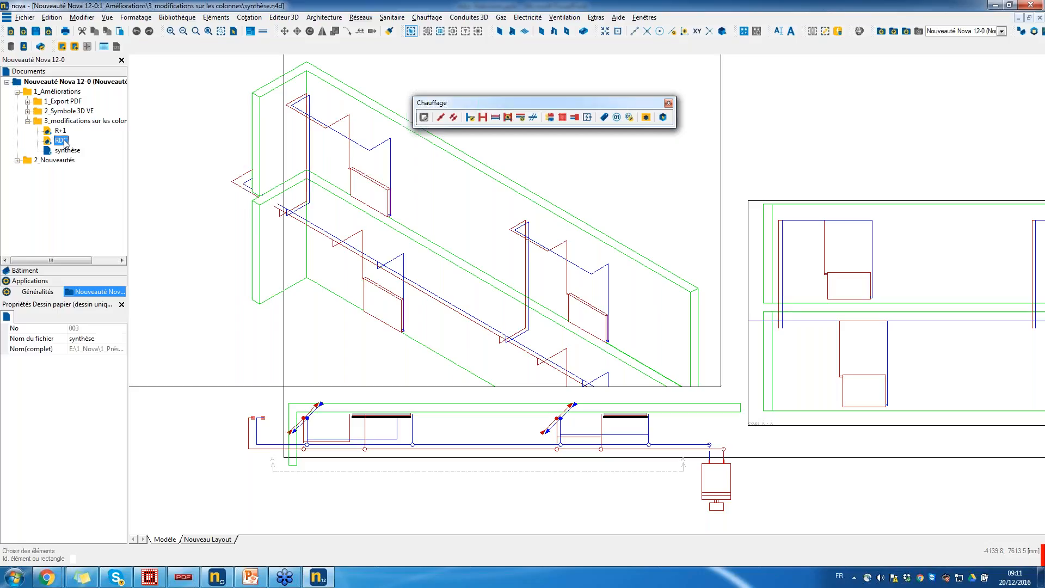
{"action": "double_click", "coordinate": [64, 140]}
{"action": "left_click", "coordinate": [487, 344]}
{"action": "left_click", "coordinate": [482, 343]}
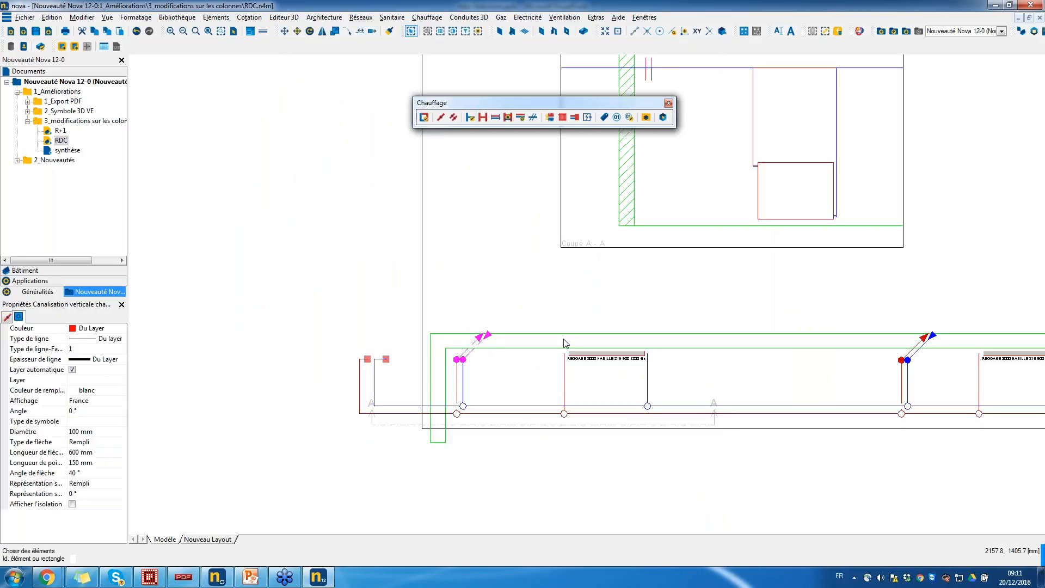
{"action": "left_click", "coordinate": [361, 18]}
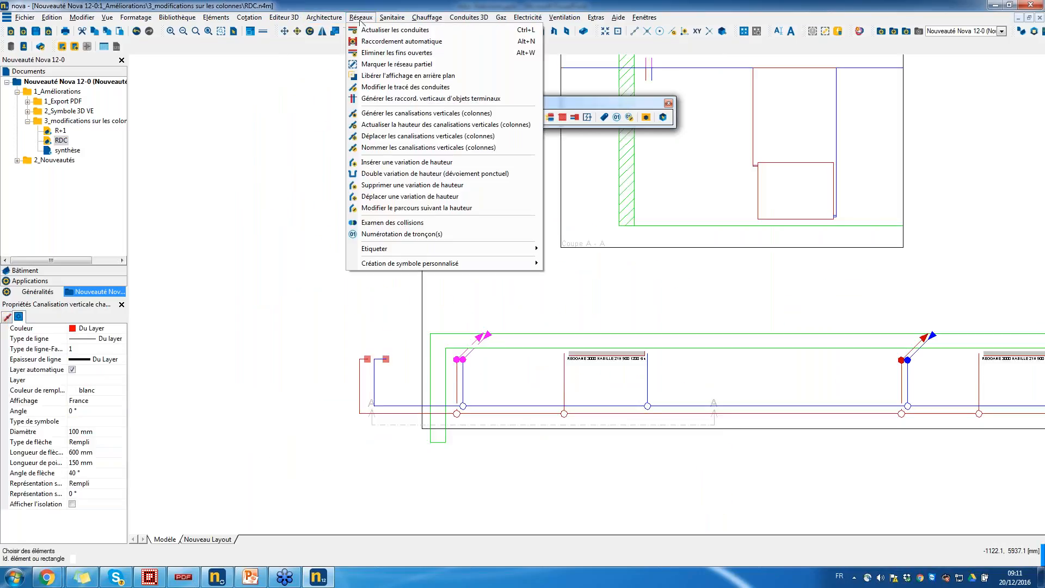
{"action": "left_click", "coordinate": [412, 136]}
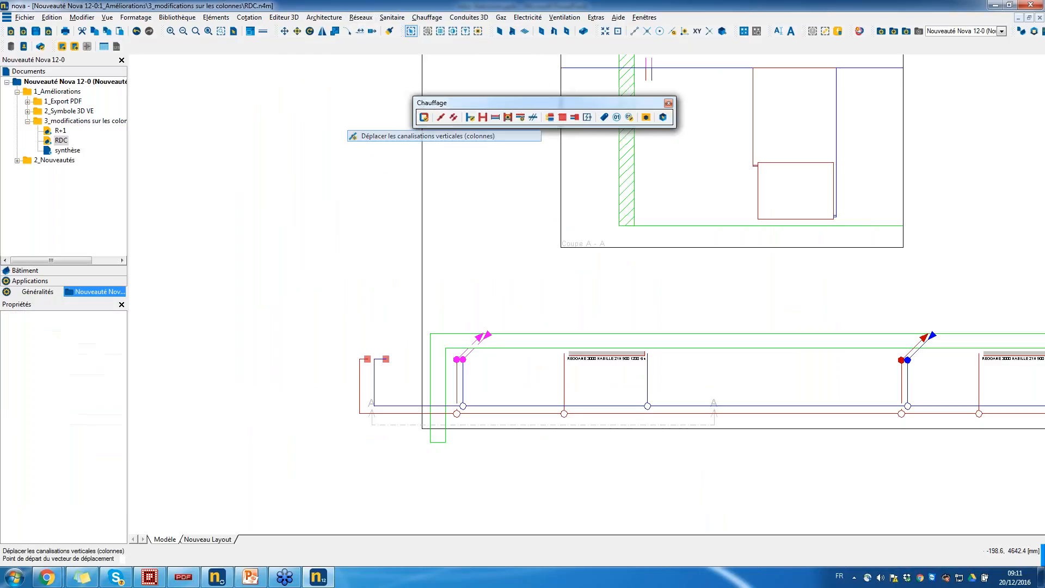
{"action": "left_click", "coordinate": [472, 364]}
{"action": "key", "text": "Tab"}
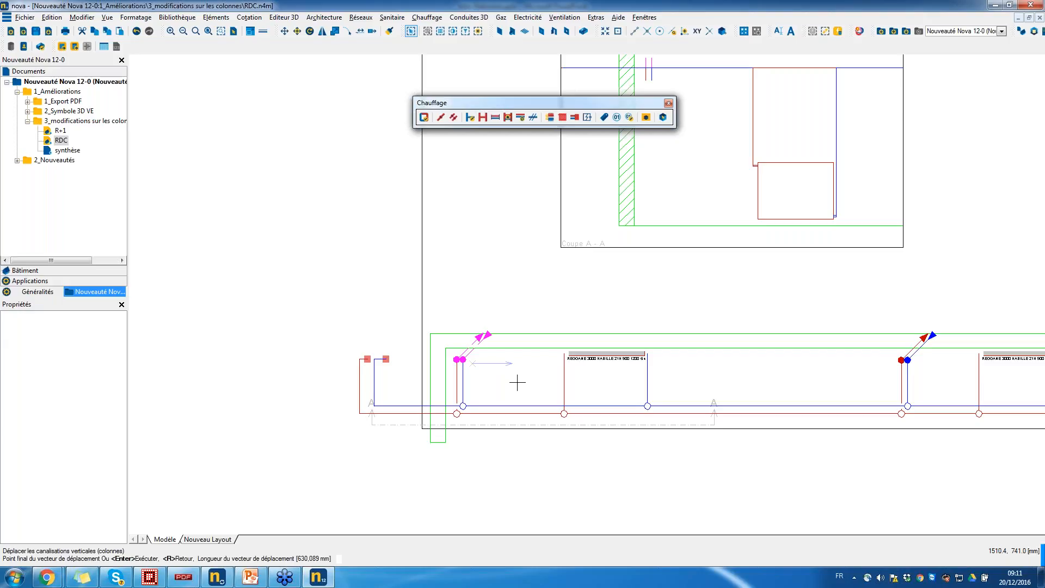
{"action": "key", "text": "Return"}
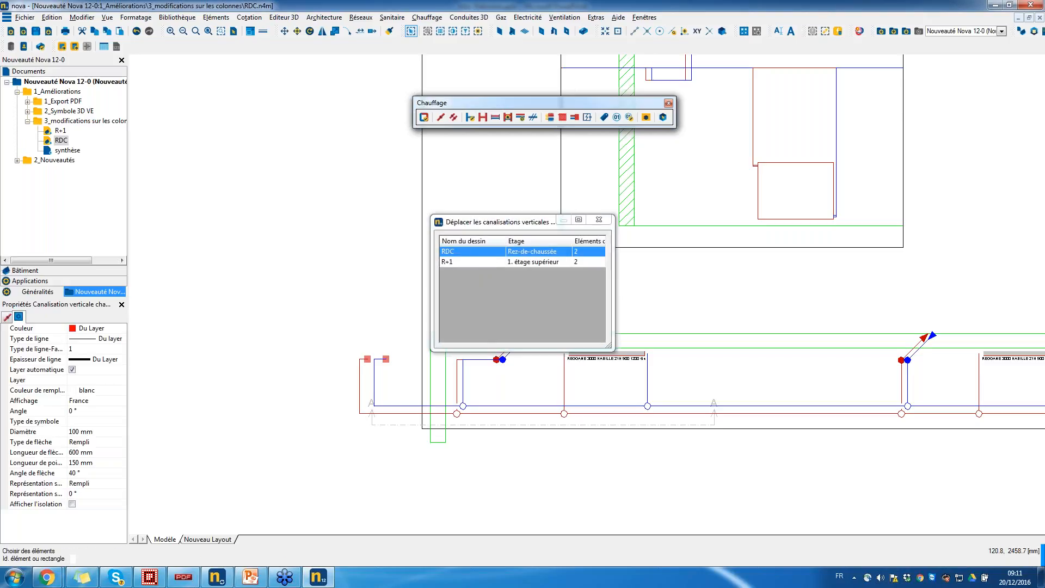
{"action": "left_click", "coordinate": [599, 220]}
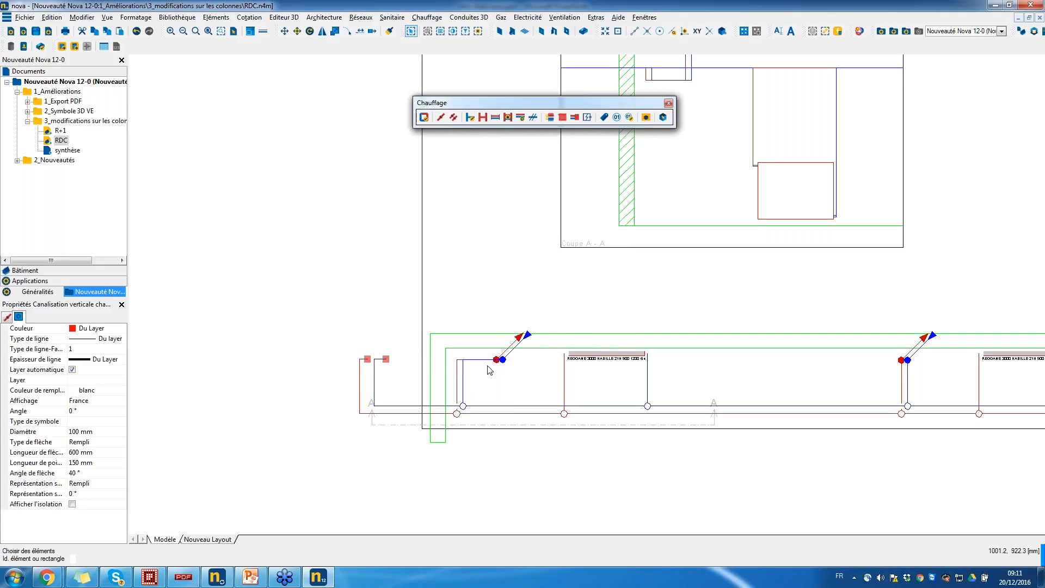
{"action": "left_click", "coordinate": [61, 131]}
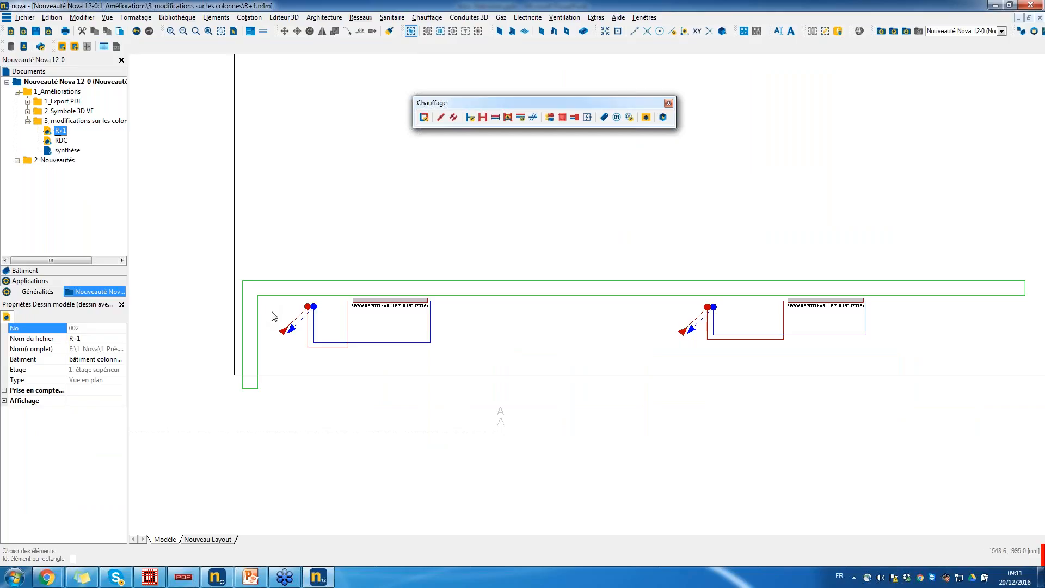
{"action": "left_click", "coordinate": [68, 150]}
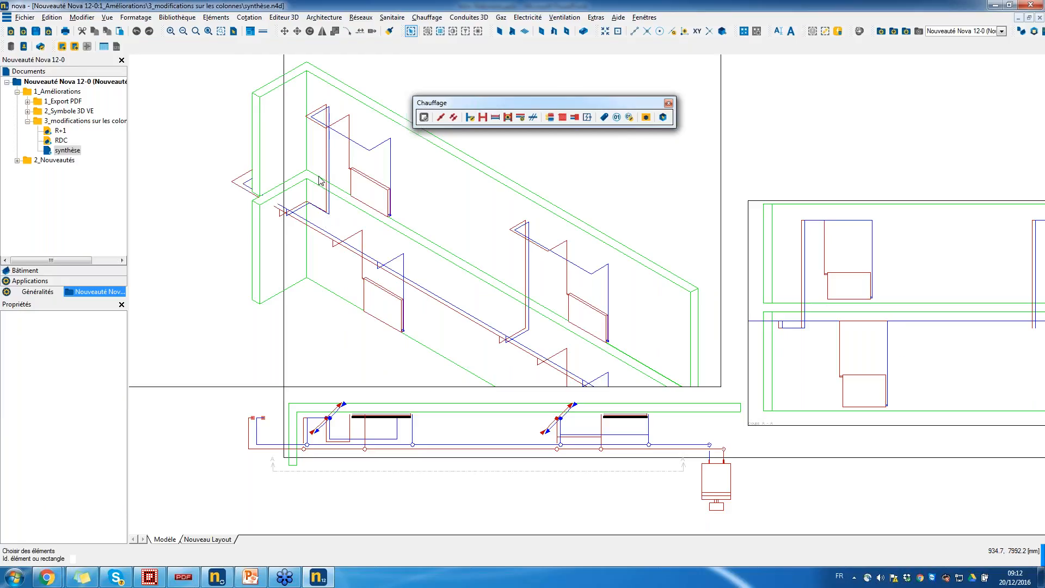
Step: Place a vertical pipe inscription for the first column's riser in RDC, between the column and the first radiator
{"action": "double_click", "coordinate": [61, 140]}
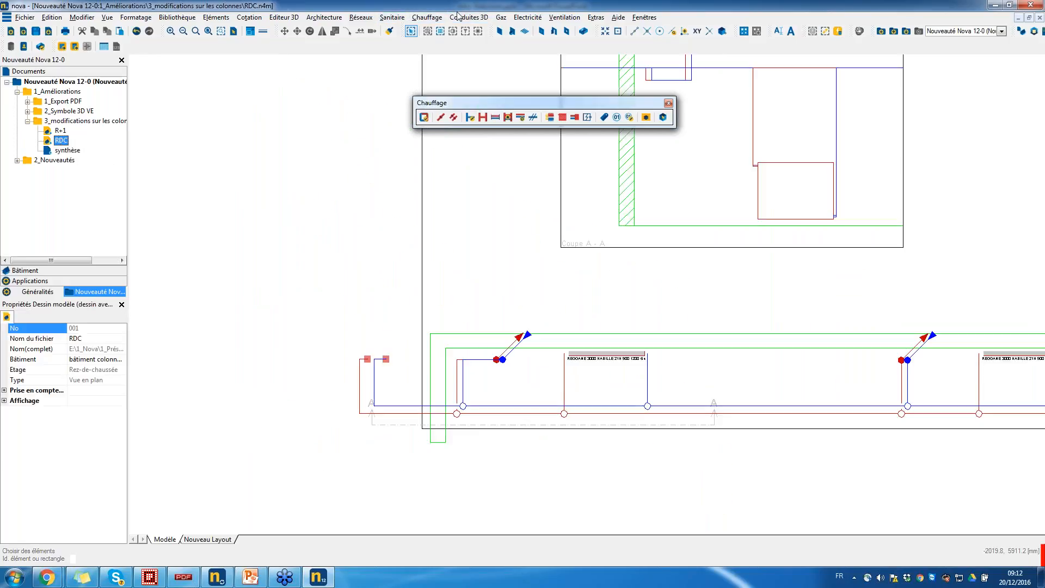
{"action": "left_click", "coordinate": [427, 18]}
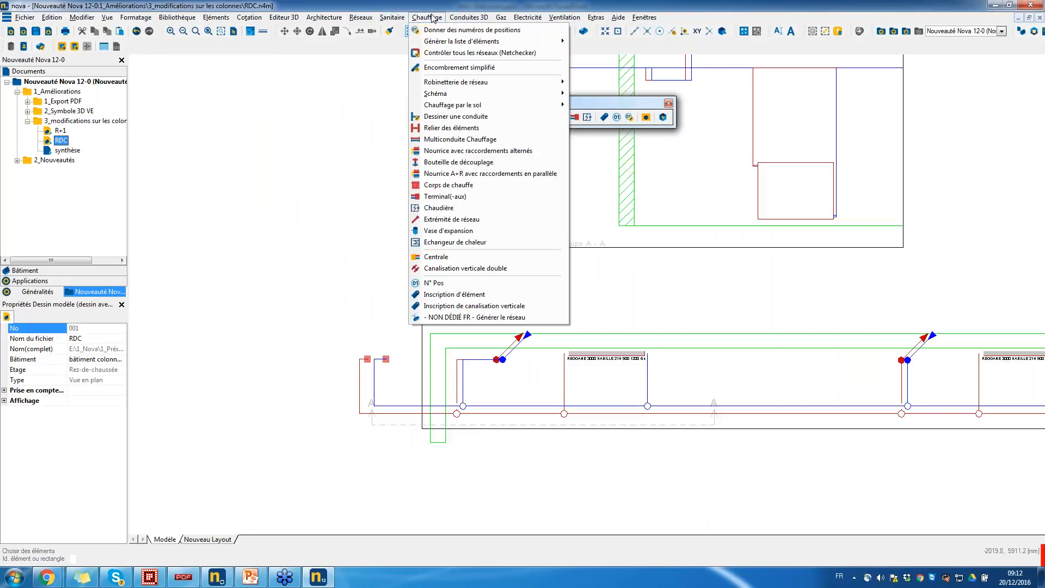
{"action": "left_click", "coordinate": [474, 306]}
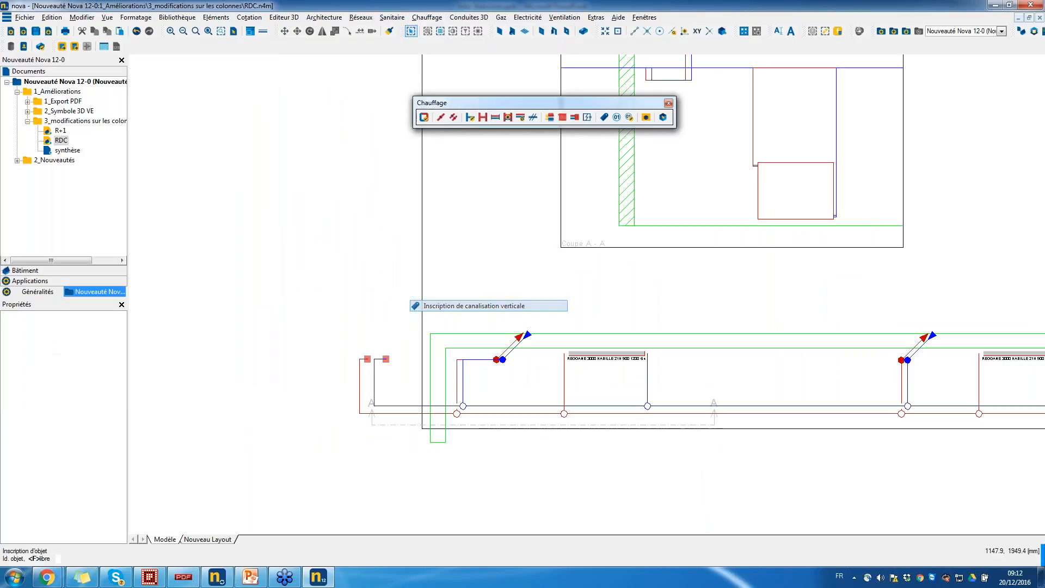
{"action": "left_click", "coordinate": [512, 342]}
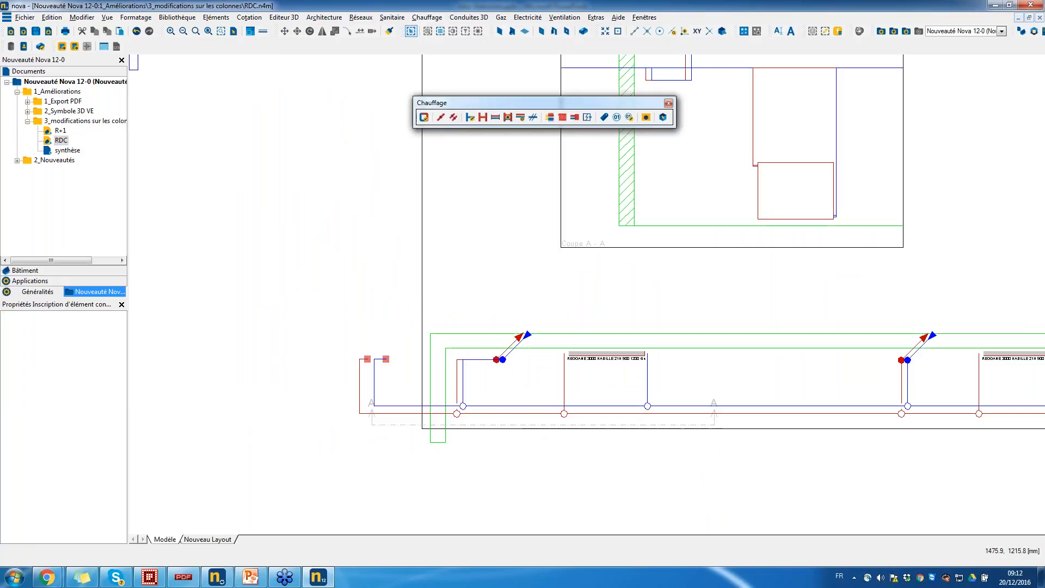
{"action": "left_click", "coordinate": [527, 377]}
Step: Set the number of columns of the riser inscription to 2
{"action": "left_click", "coordinate": [9, 321]}
{"action": "left_click", "coordinate": [16, 362]}
{"action": "left_click", "coordinate": [122, 360]}
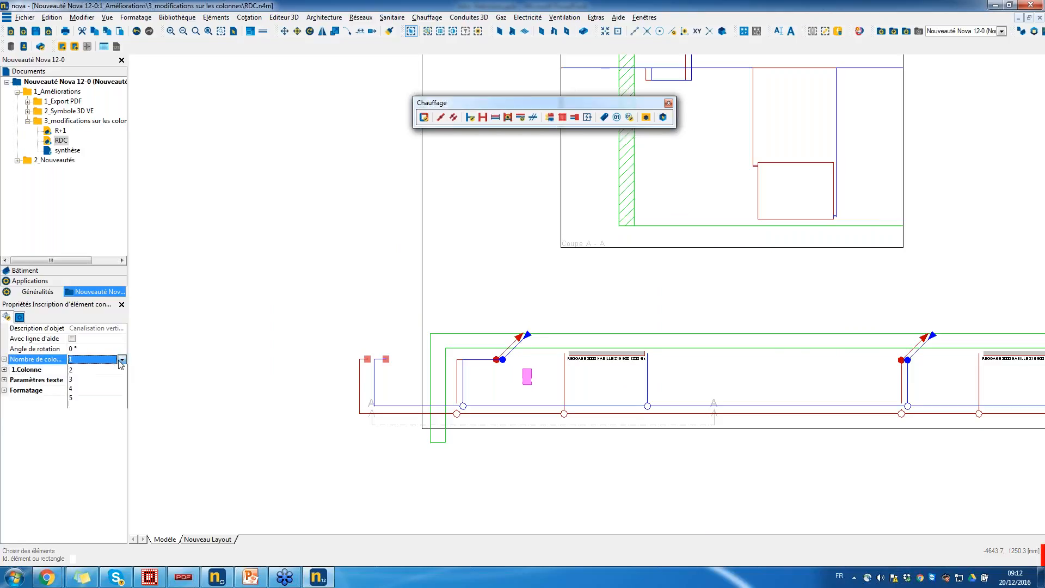
{"action": "left_click", "coordinate": [77, 378]}
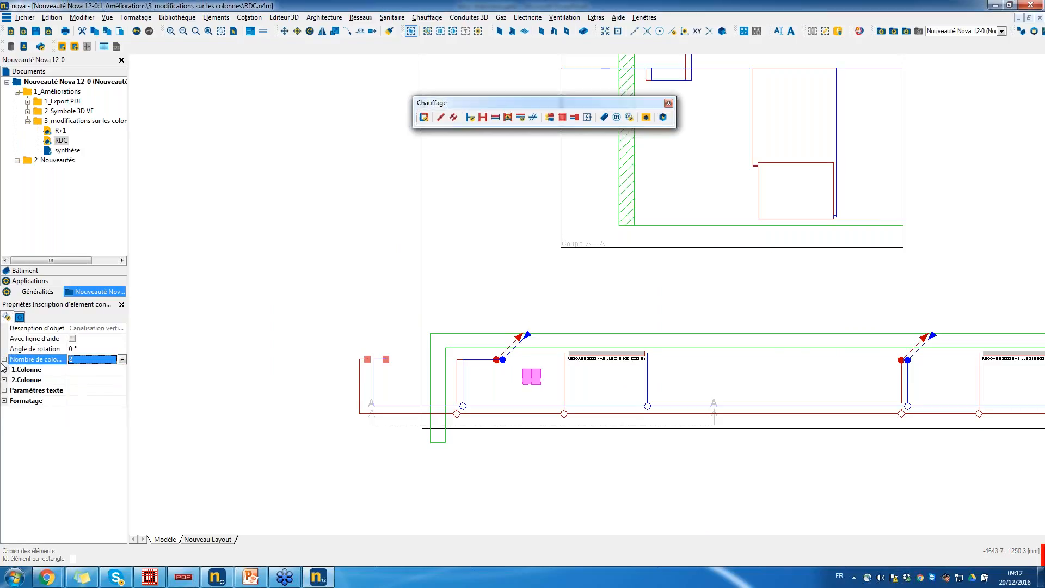
Step: Examine the values available for the first column of the riser inscription, from pipe description and dimension to network name and remarks
{"action": "left_click", "coordinate": [4, 369]}
{"action": "left_click", "coordinate": [114, 381]}
{"action": "left_click", "coordinate": [122, 380]}
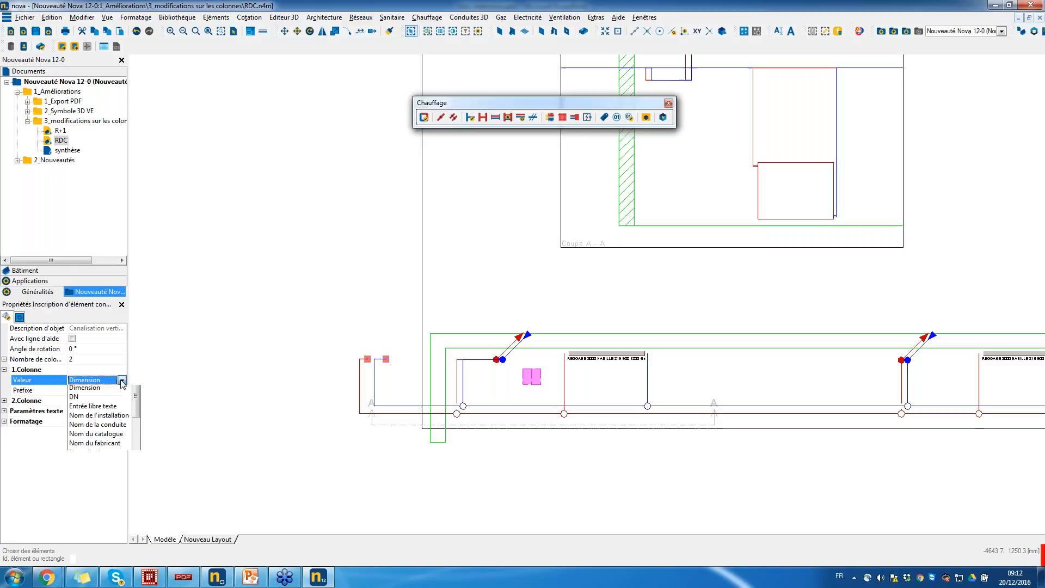
{"action": "scroll", "coordinate": [103, 457], "scroll_direction": "down", "scroll_amount": 3}
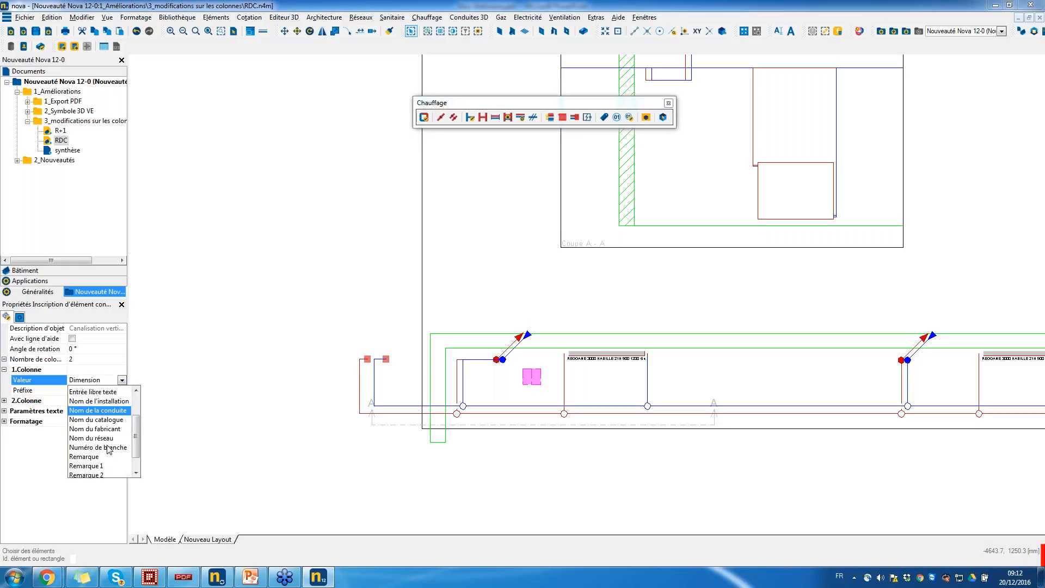
{"action": "scroll", "coordinate": [93, 472], "scroll_direction": "up", "scroll_amount": 6}
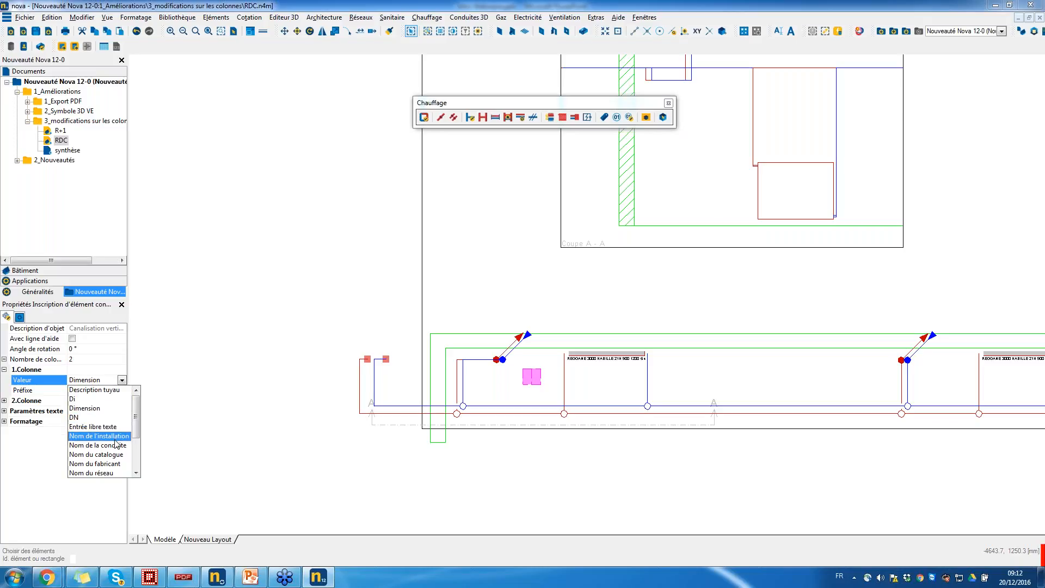
{"action": "scroll", "coordinate": [116, 445], "scroll_direction": "down", "scroll_amount": 1}
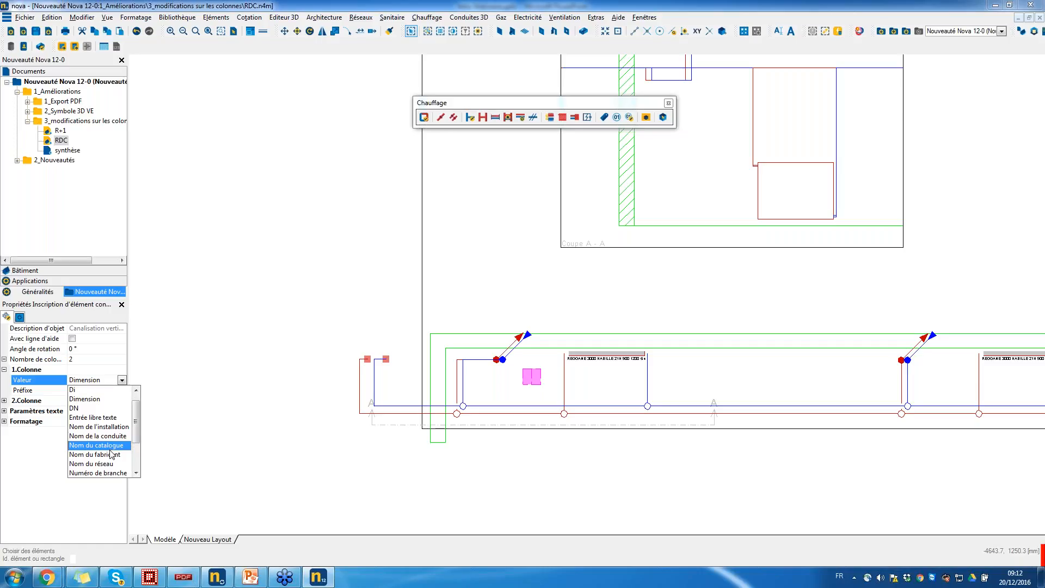
{"action": "scroll", "coordinate": [111, 455], "scroll_direction": "down", "scroll_amount": 2}
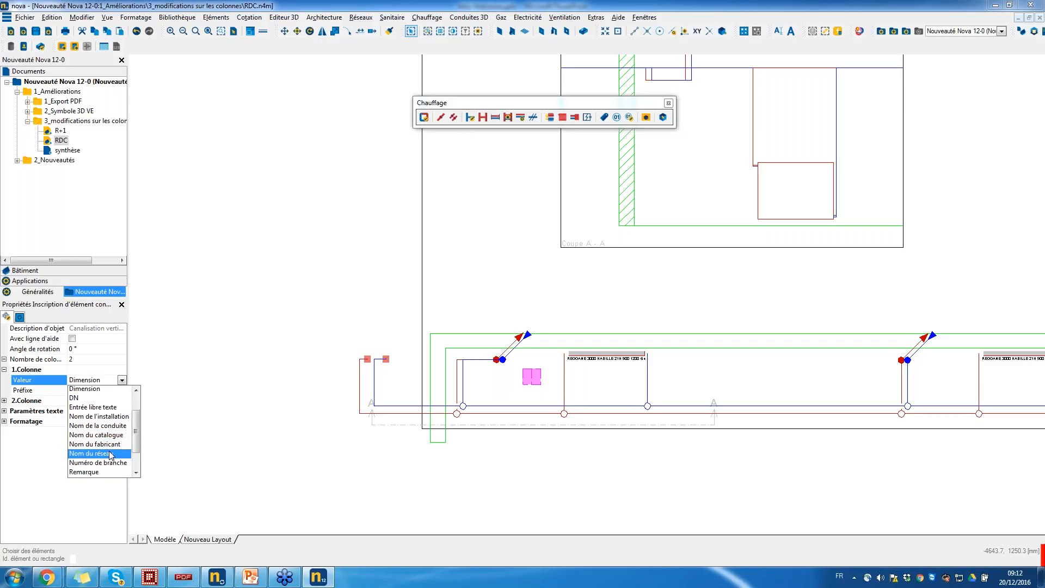
{"action": "scroll", "coordinate": [111, 452], "scroll_direction": "down", "scroll_amount": 1}
{"action": "scroll", "coordinate": [111, 457], "scroll_direction": "down", "scroll_amount": 1}
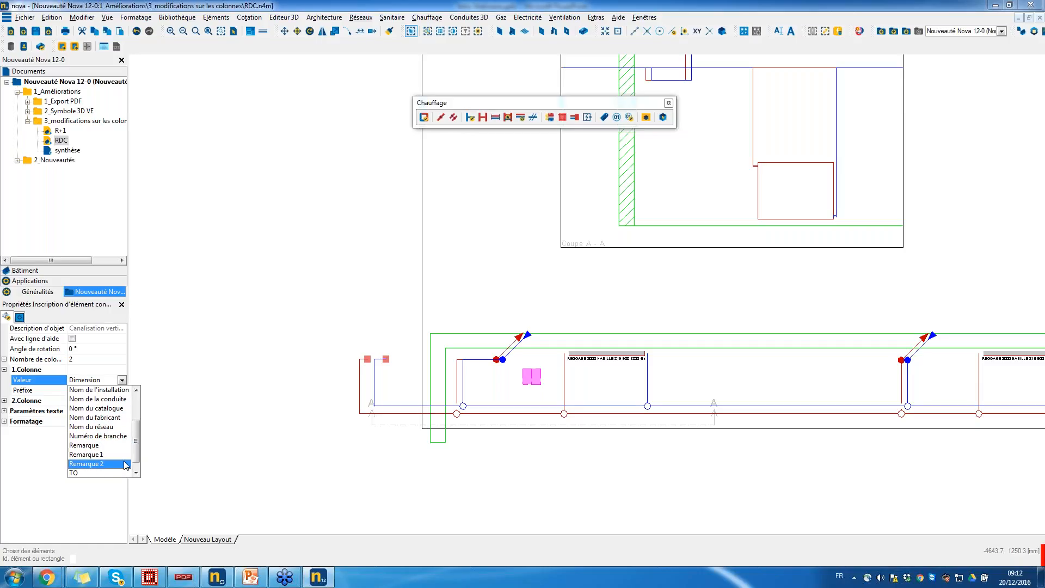
{"action": "left_click", "coordinate": [357, 467]}
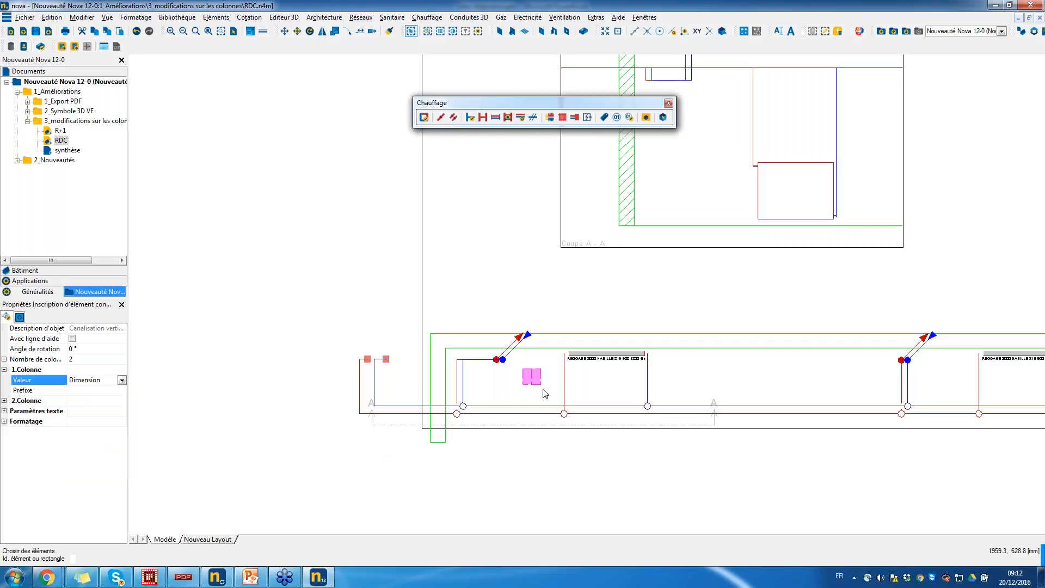
Step: Delete the riser inscription and the blue return pipe running from the first column's connection to the network end outside the wall
{"action": "left_click", "coordinate": [515, 394]}
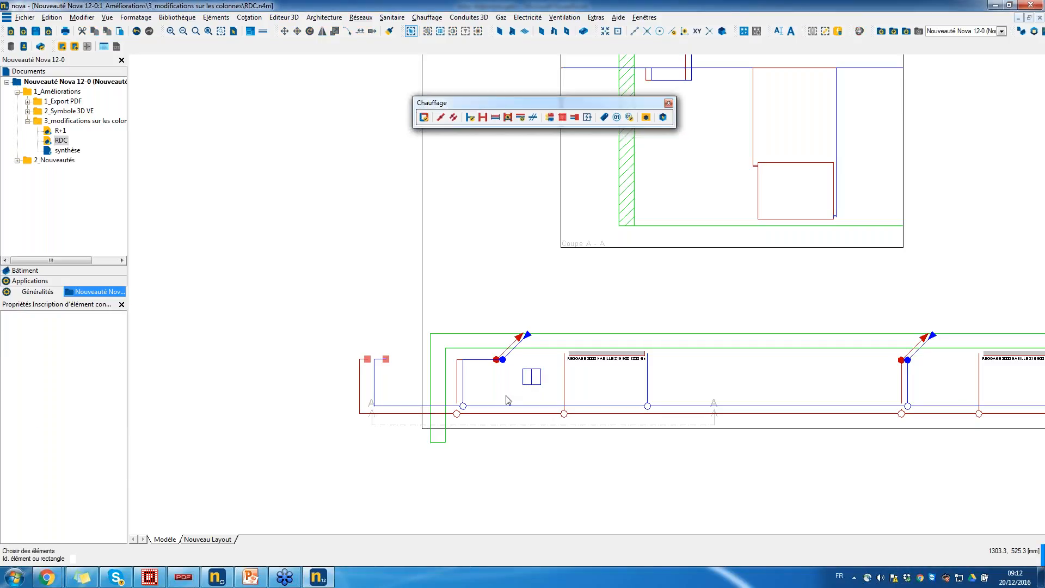
{"action": "left_click", "coordinate": [538, 378]}
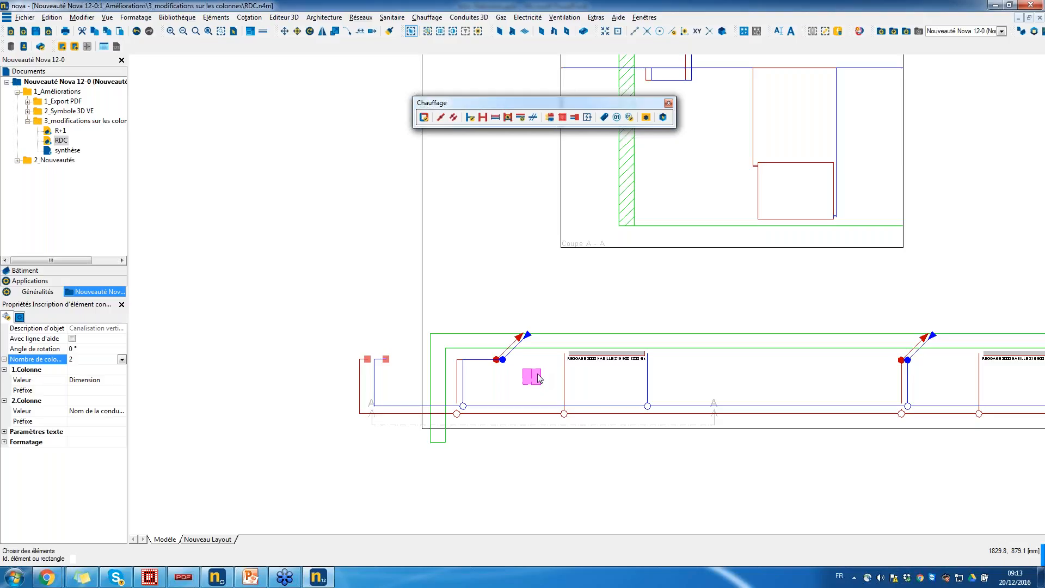
{"action": "left_click", "coordinate": [454, 398]}
{"action": "left_click", "coordinate": [410, 406]}
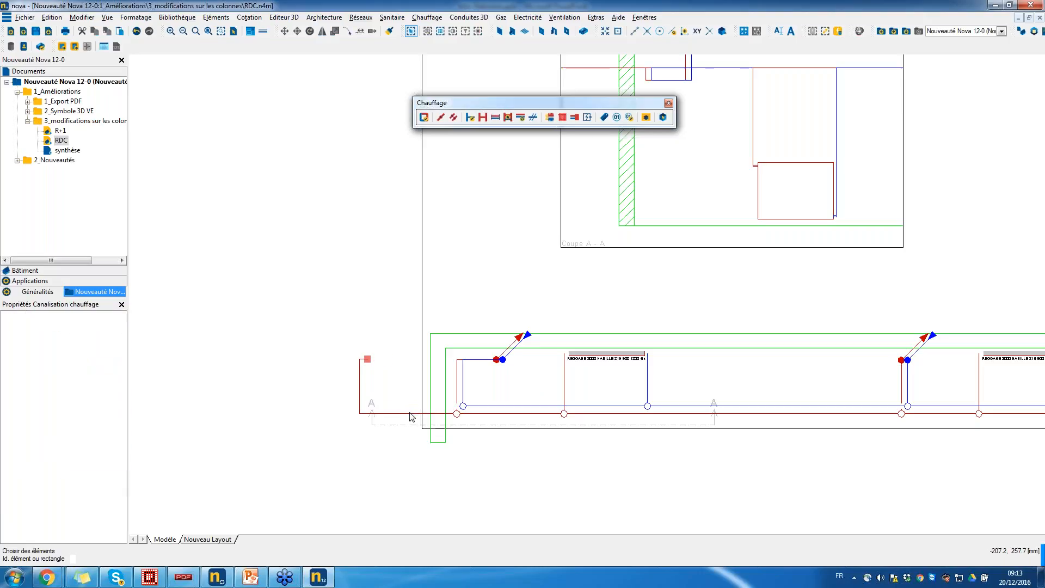
Step: Delete the red supply pipe running from the first column's connection to the network end outside the wall
{"action": "key", "text": "Delete"}
{"action": "mouse_move", "coordinate": [657, 313]}
{"action": "middle_mouse_down"}
{"action": "mouse_move", "coordinate": [579, 298]}
{"action": "mouse_move", "coordinate": [472, 331]}
{"action": "mouse_move", "coordinate": [422, 362]}
{"action": "middle_mouse_up"}
{"action": "scroll", "coordinate": [428, 364], "scroll_direction": "down", "scroll_amount": 2}
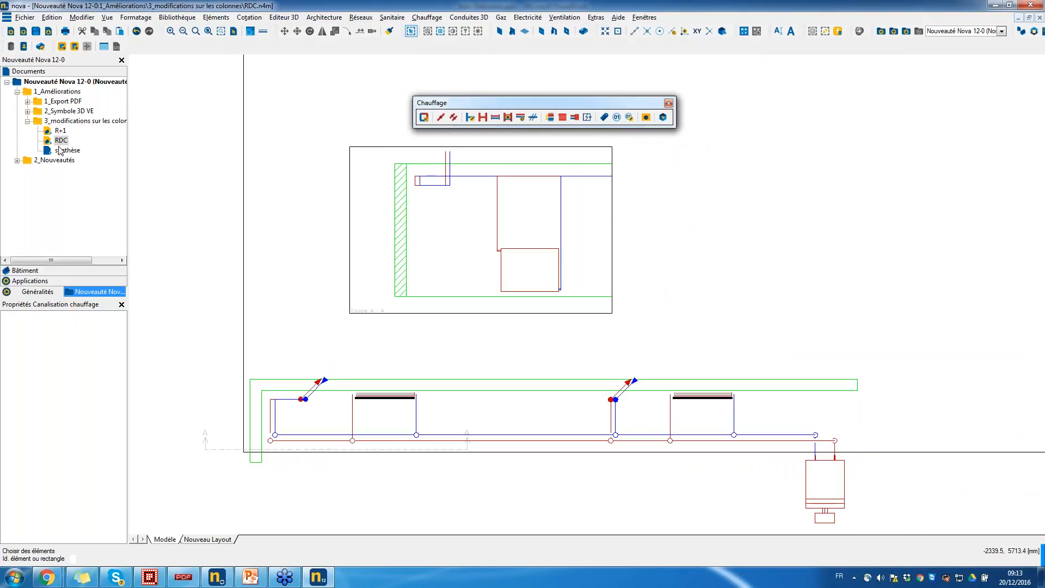
Step: Switch to PowerPoint to review the Nova 12-0 agenda slide, and return to nova
{"action": "left_click", "coordinate": [251, 578]}
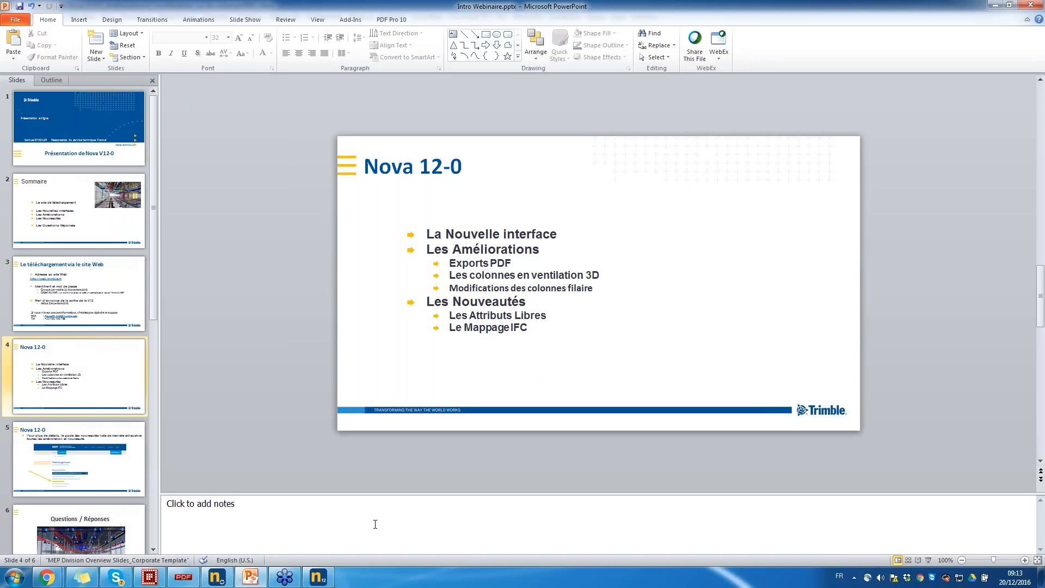
{"action": "left_click", "coordinate": [319, 577]}
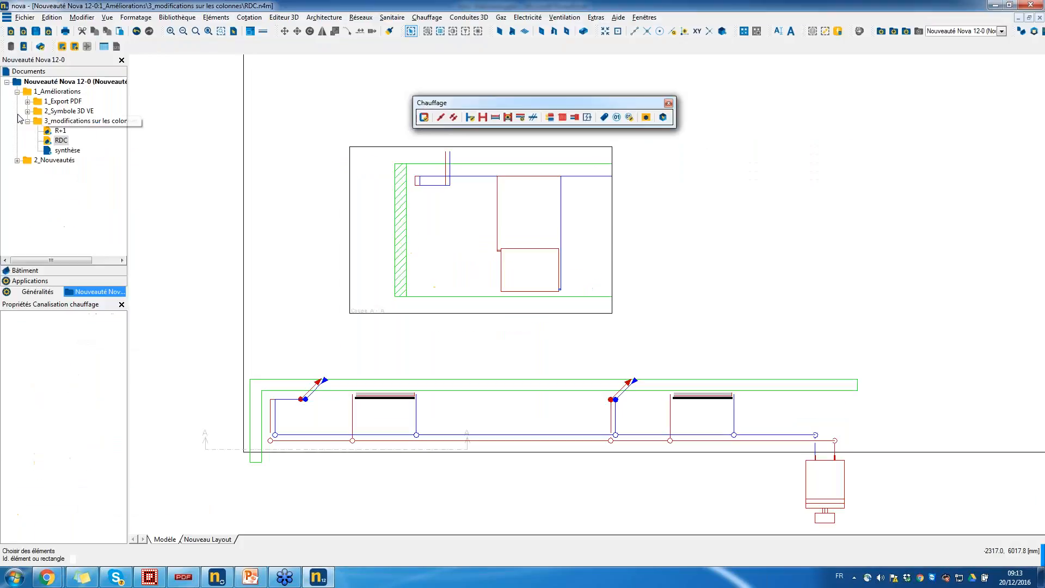
Step: Close the R+1 and RDC drawings, saving their changes, and close the synthèse drawing
{"action": "right_click", "coordinate": [52, 131]}
{"action": "left_click", "coordinate": [75, 136]}
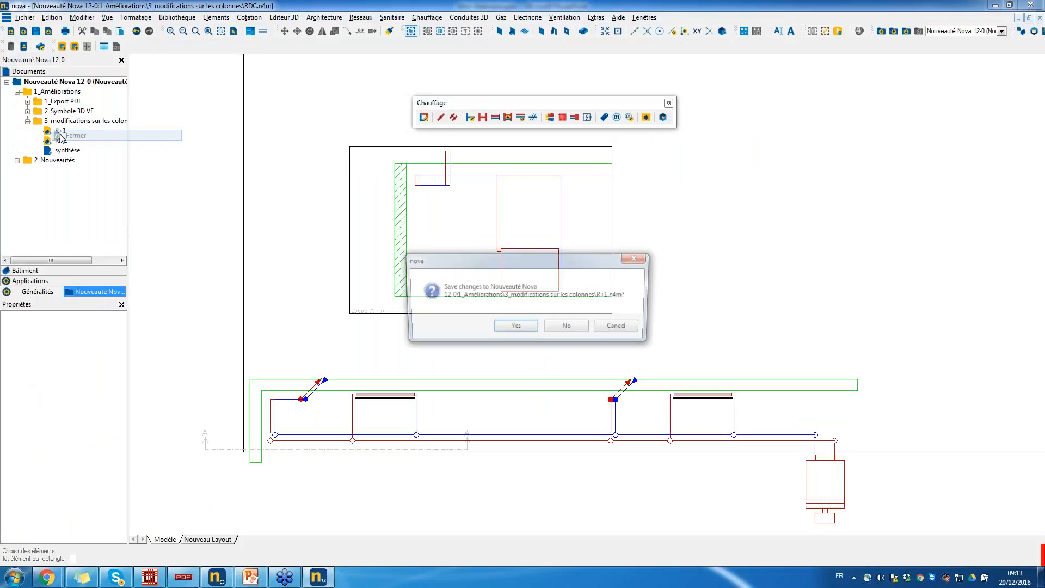
{"action": "left_click", "coordinate": [509, 329]}
{"action": "right_click", "coordinate": [67, 141]}
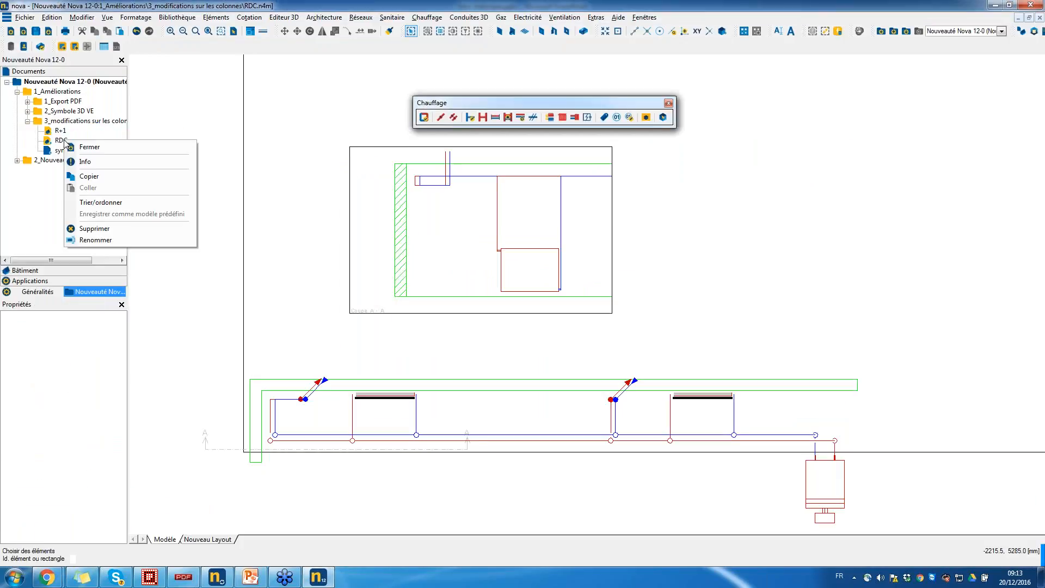
{"action": "left_click", "coordinate": [88, 147]}
{"action": "left_click", "coordinate": [516, 325]}
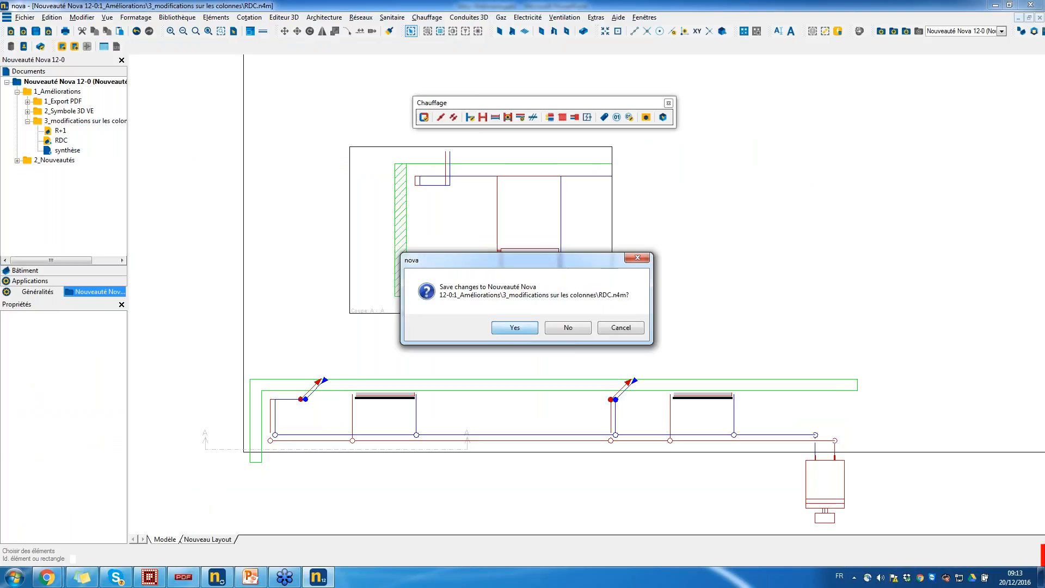
{"action": "right_click", "coordinate": [53, 151]}
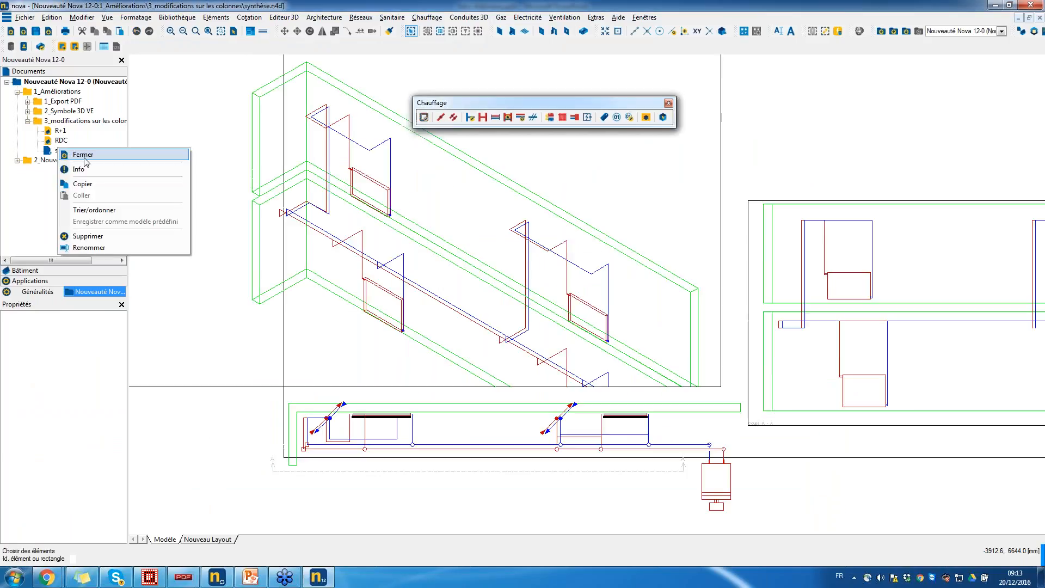
{"action": "left_click", "coordinate": [85, 158]}
Step: Open the CVC_R+1 drawing from the IFC folder of 2_Nouveautés
{"action": "left_click", "coordinate": [17, 160]}
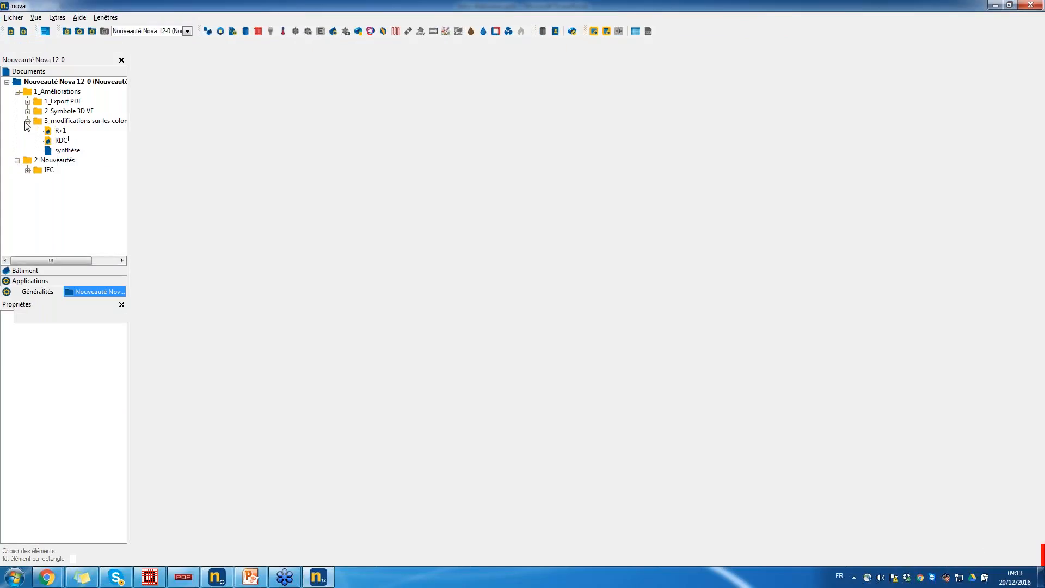
{"action": "left_click", "coordinate": [28, 122]}
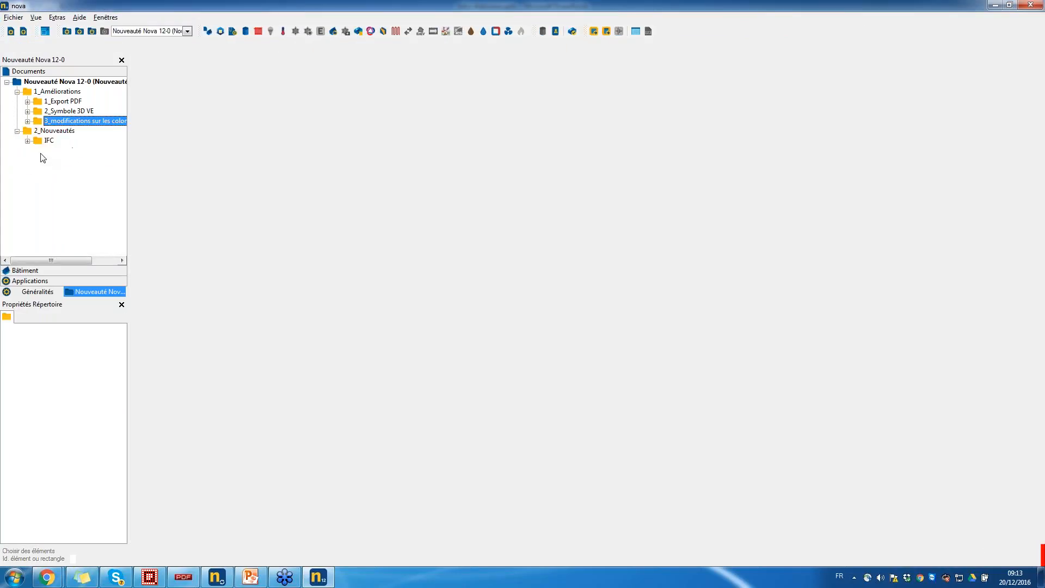
{"action": "left_click", "coordinate": [27, 141]}
{"action": "left_click", "coordinate": [67, 150]}
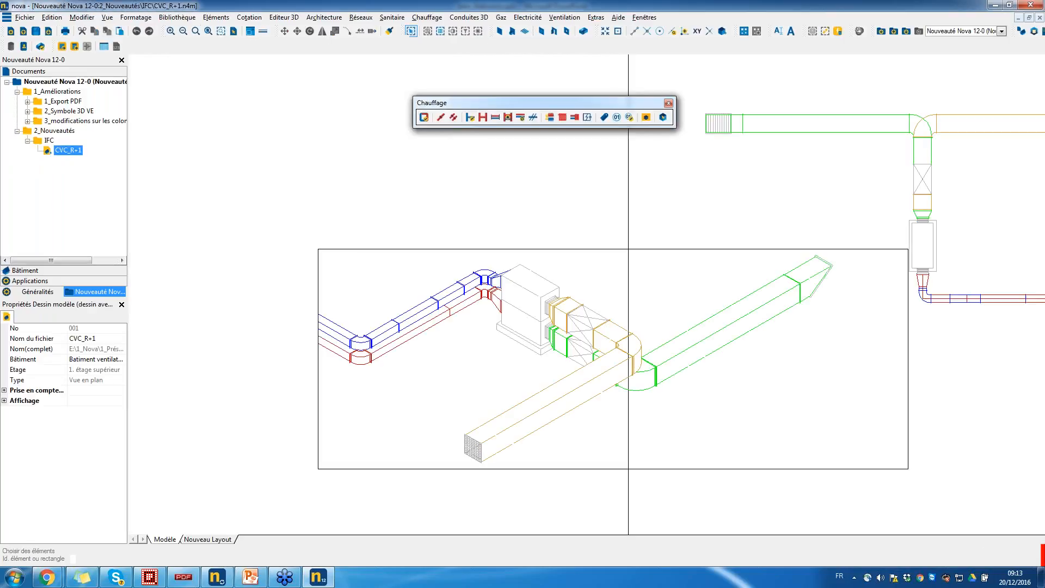
{"action": "middle_click_drag", "start_coordinate": [559, 323], "coordinate": [503, 344]}
{"action": "scroll", "coordinate": [504, 344], "scroll_direction": "down", "scroll_amount": 1}
{"action": "scroll", "coordinate": [503, 347], "scroll_direction": "down", "scroll_amount": 2}
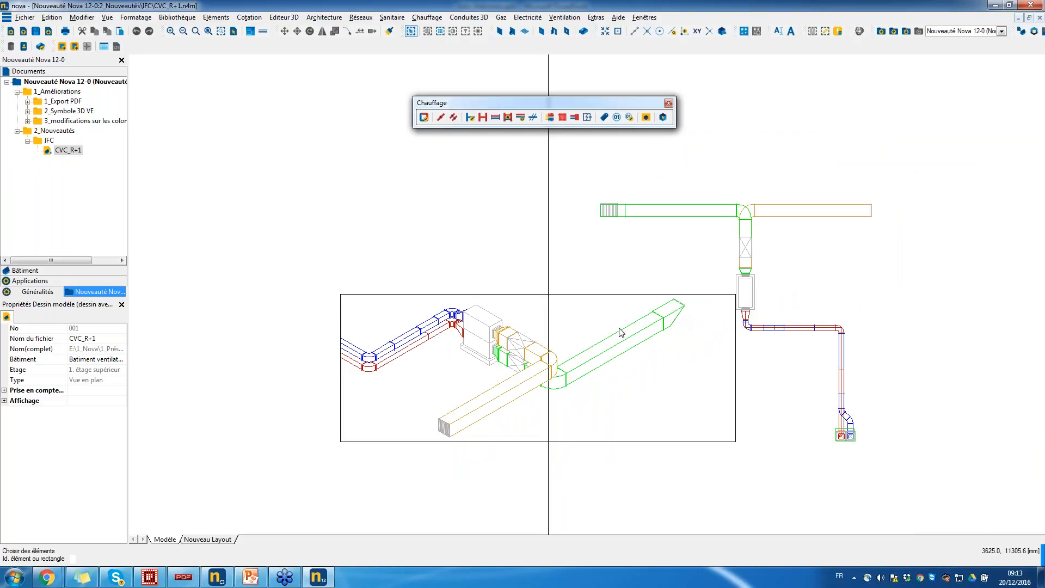
Step: Select the ventilation box in the 3D view and examine its description and position properties
{"action": "left_click", "coordinate": [488, 325]}
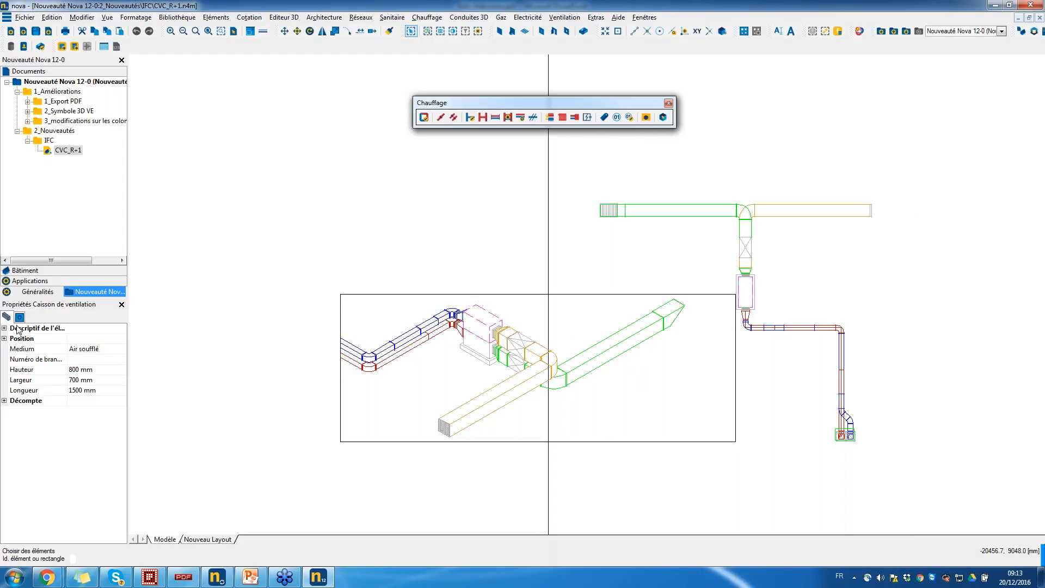
{"action": "left_click", "coordinate": [4, 338]}
{"action": "left_click", "coordinate": [4, 328]}
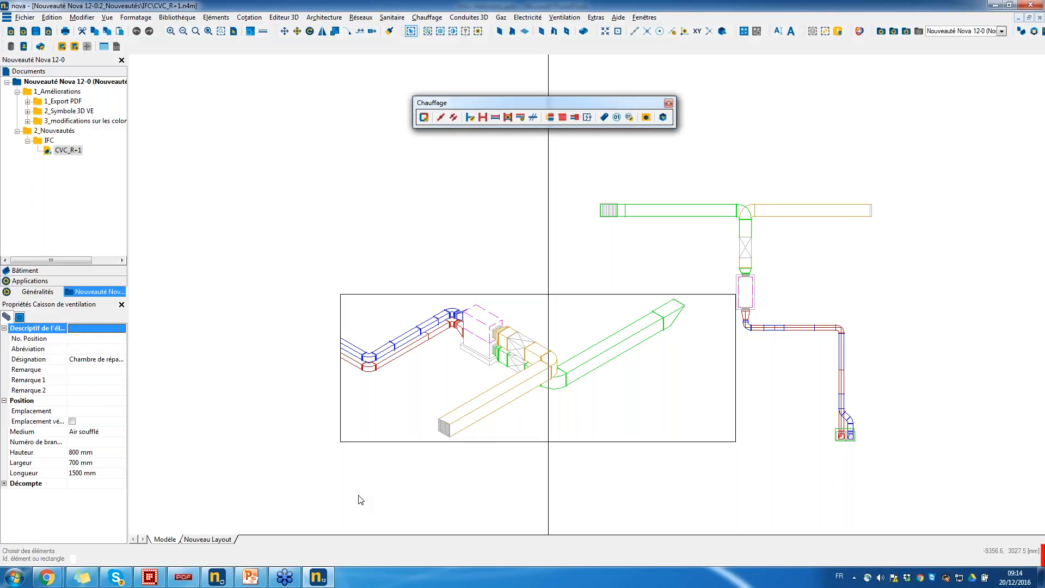
{"action": "left_click", "coordinate": [162, 580]}
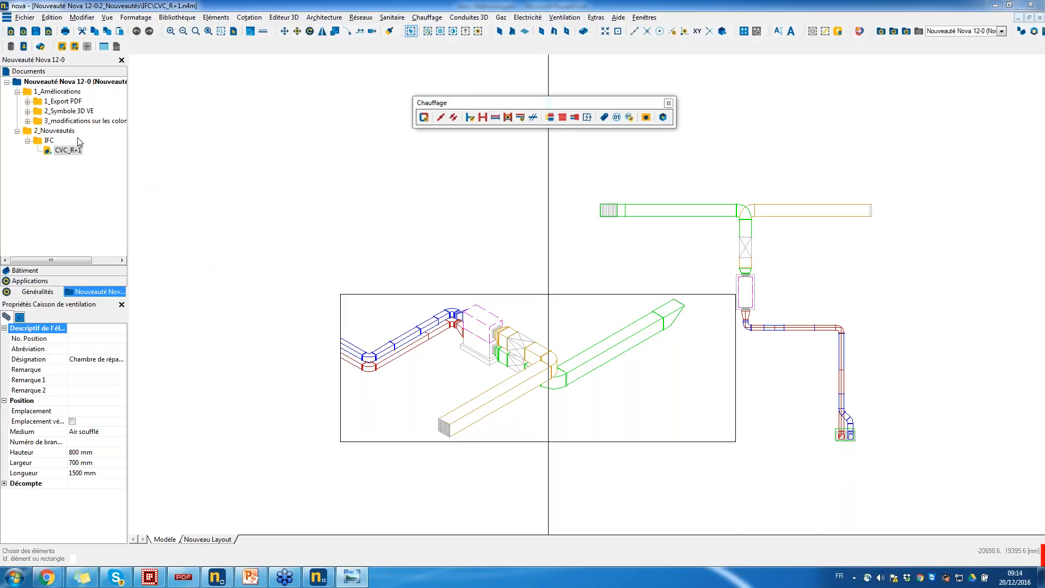
Step: Open the project's free attribute definitions and add an attribute named Type with the designation type
{"action": "right_click", "coordinate": [60, 82]}
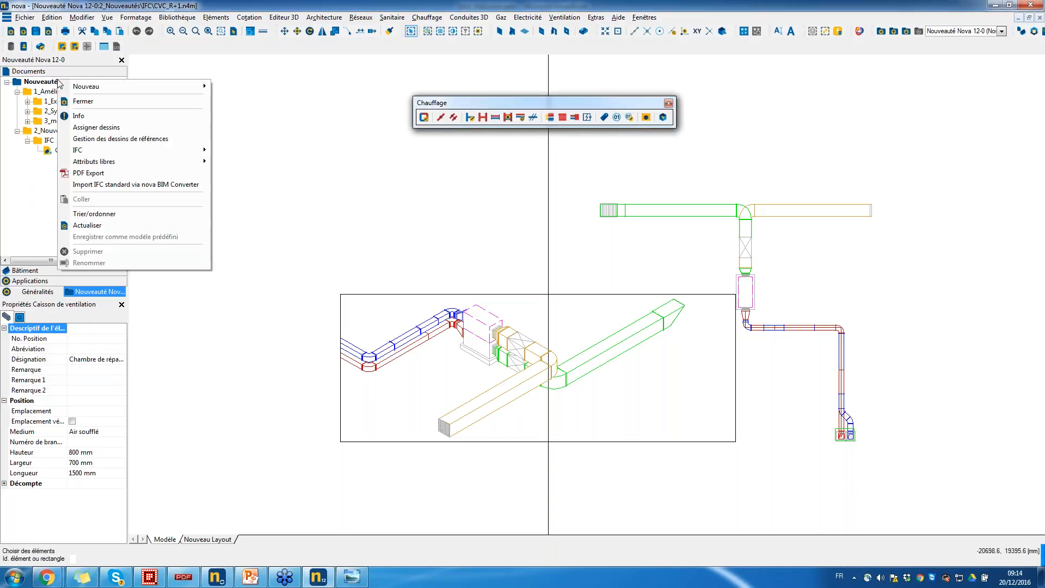
{"action": "left_click", "coordinate": [122, 164]}
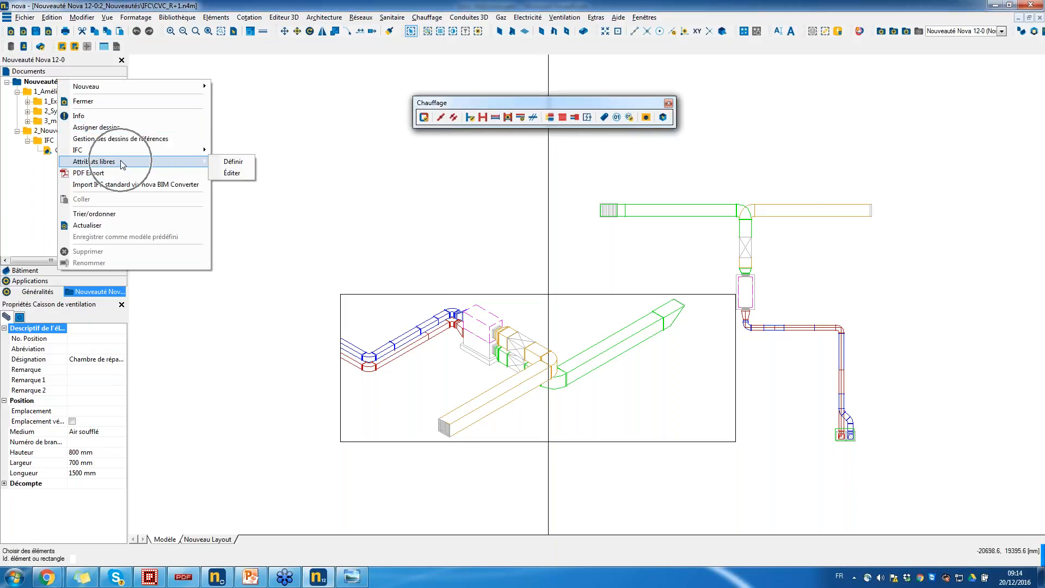
{"action": "left_click", "coordinate": [242, 163]}
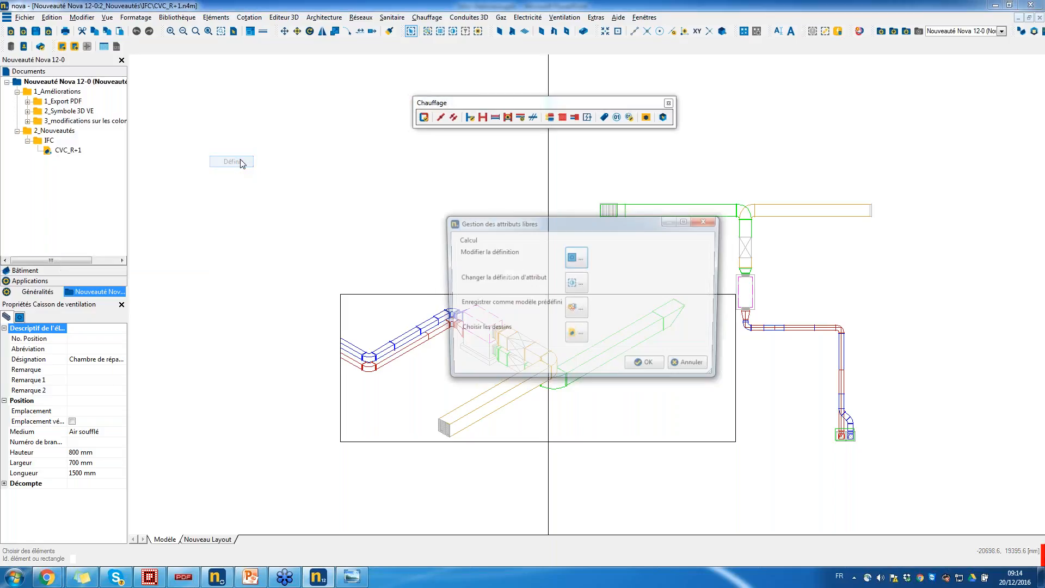
{"action": "left_click", "coordinate": [574, 259]}
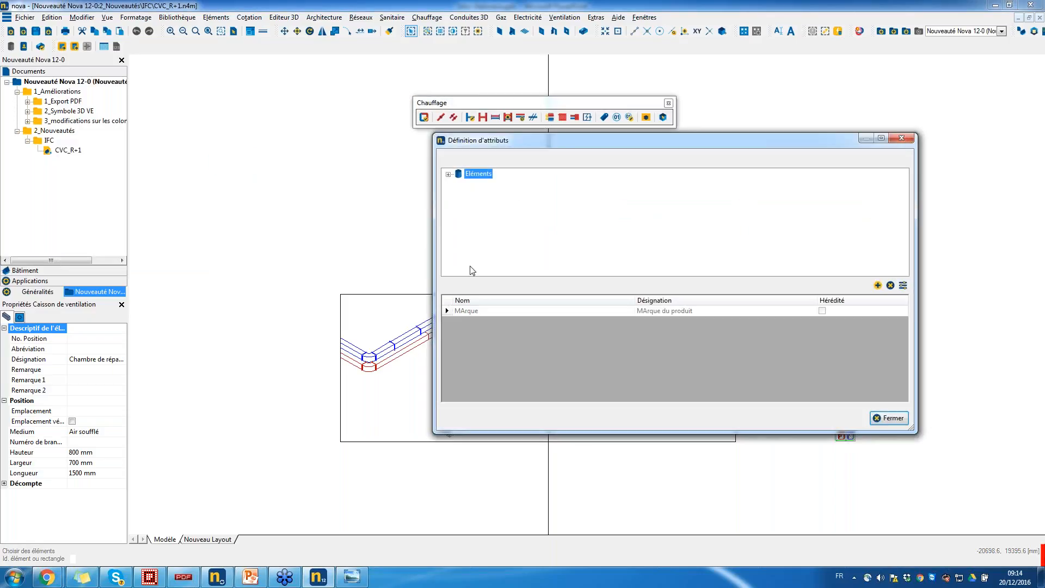
{"action": "left_click", "coordinate": [878, 286]}
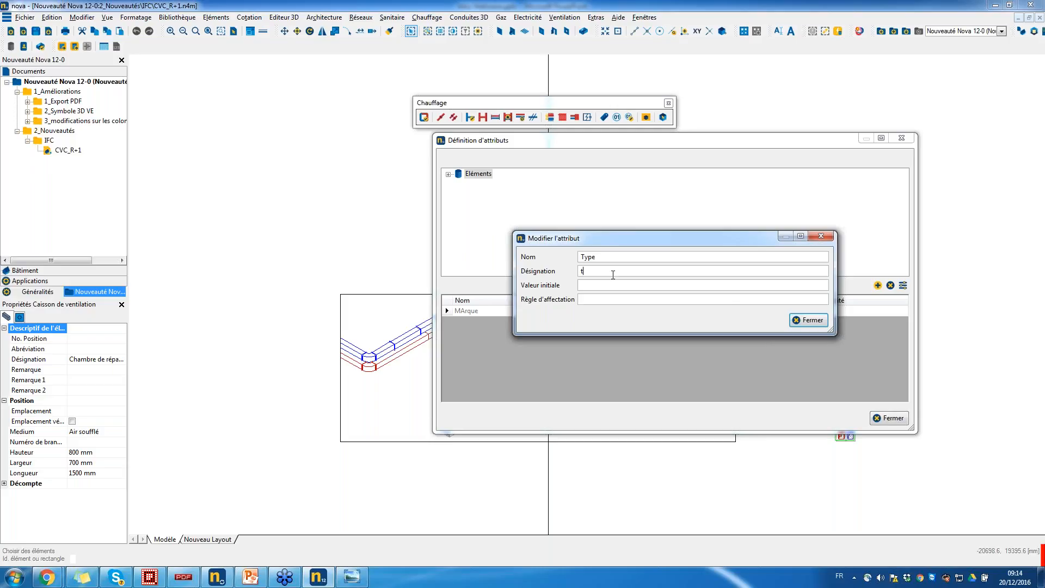
{"action": "type", "text": "e"}
{"action": "left_click", "coordinate": [809, 320]}
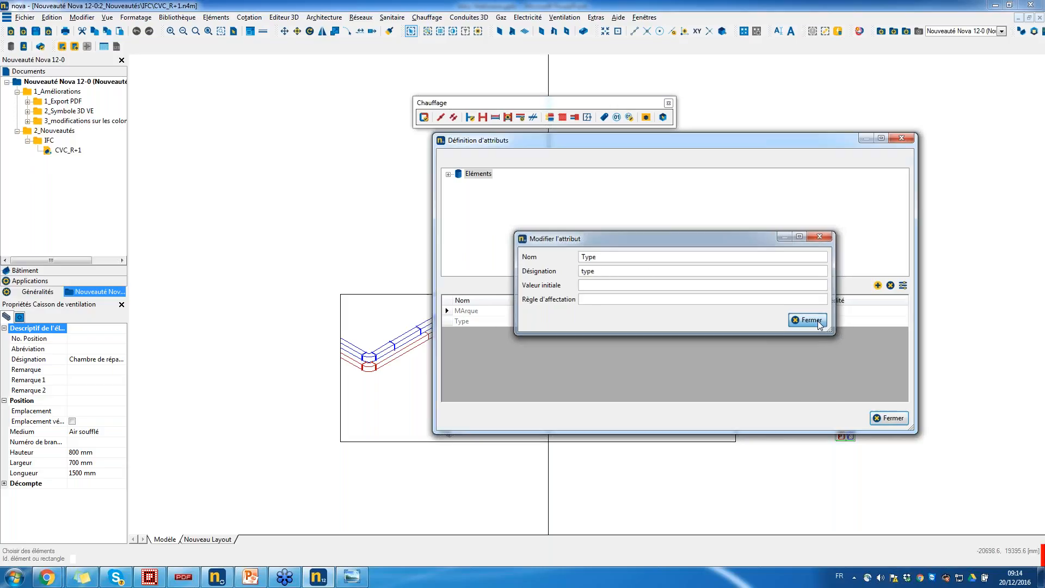
Step: Add a free attribute named N° de Serie for all elements, with the same text as its designation
{"action": "left_click", "coordinate": [878, 286]}
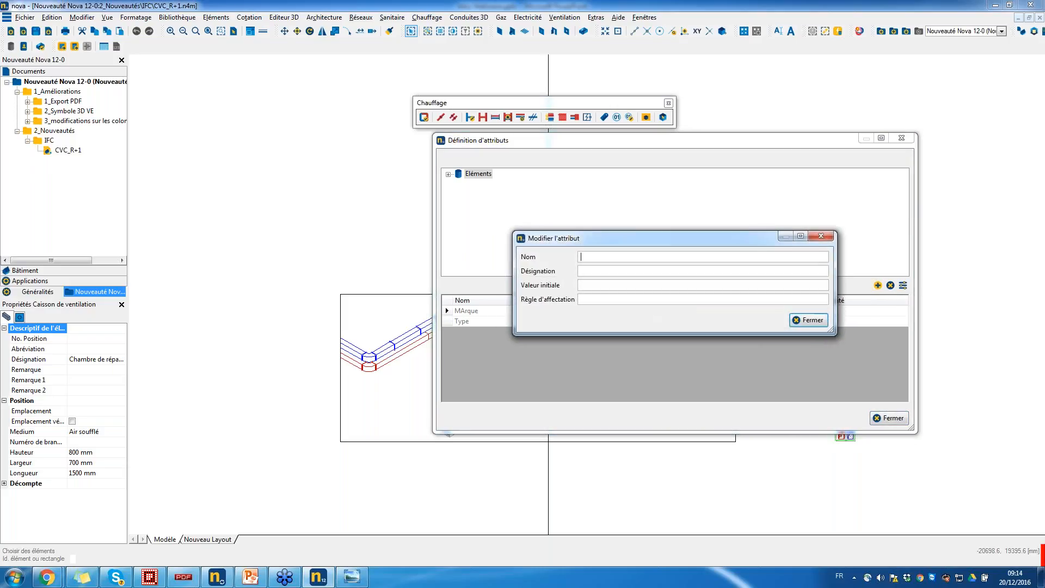
{"action": "type", "text": "N° de Serie"}
{"action": "left_click_drag", "start_coordinate": [617, 259], "coordinate": [582, 260]}
{"action": "key", "text": "ctrl+c"}
{"action": "key", "text": "Tab"}
{"action": "key", "text": "ctrl+v"}
{"action": "left_click", "coordinate": [808, 320]}
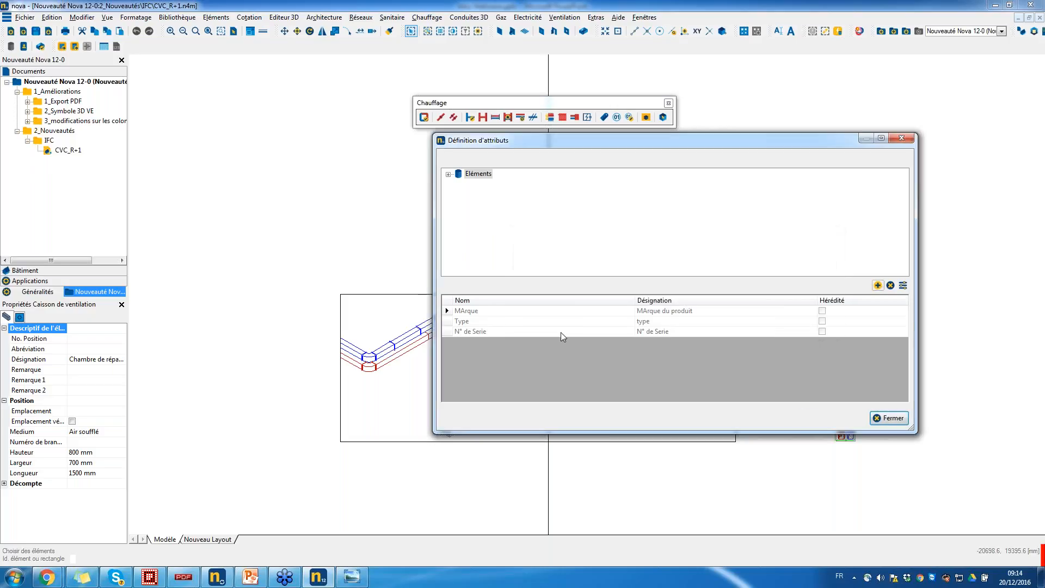
Step: Add a free attribute named Liens html for all elements, with the same text as its designation
{"action": "left_click", "coordinate": [878, 285]}
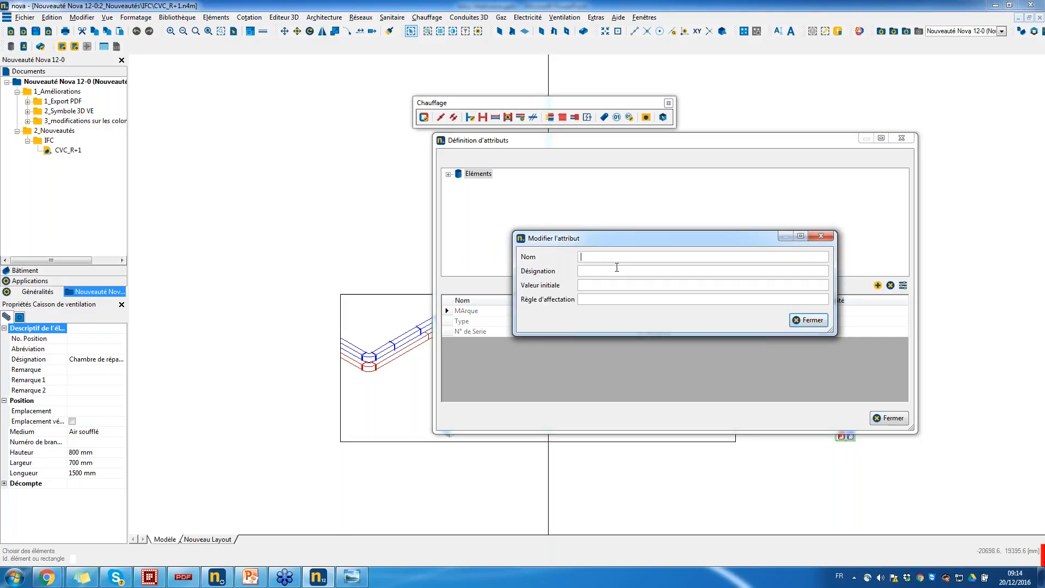
{"action": "type", "text": "Liens hmt"}
{"action": "key", "text": "BackSpace"}
{"action": "key", "text": "BackSpace"}
{"action": "type", "text": "tm"}
{"action": "left_click_drag", "start_coordinate": [621, 257], "coordinate": [580, 257]}
{"action": "key", "text": "ctrl+c"}
{"action": "left_click", "coordinate": [610, 271]}
{"action": "key", "text": "ctrl+v"}
{"action": "left_click", "coordinate": [814, 321]}
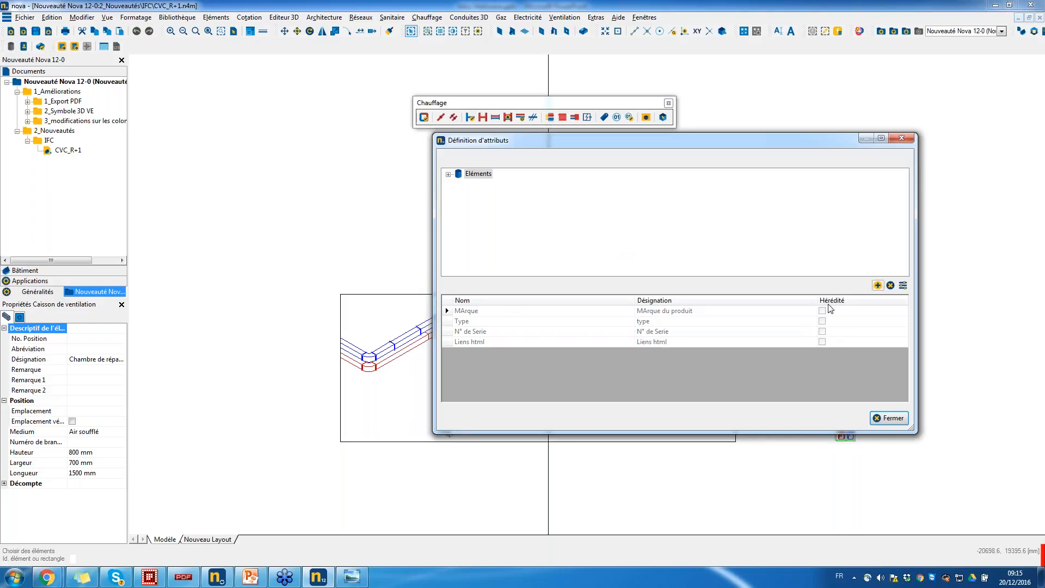
Step: Add a free attribute named Date de pose for all elements, with the same text as its designation
{"action": "left_click", "coordinate": [878, 286]}
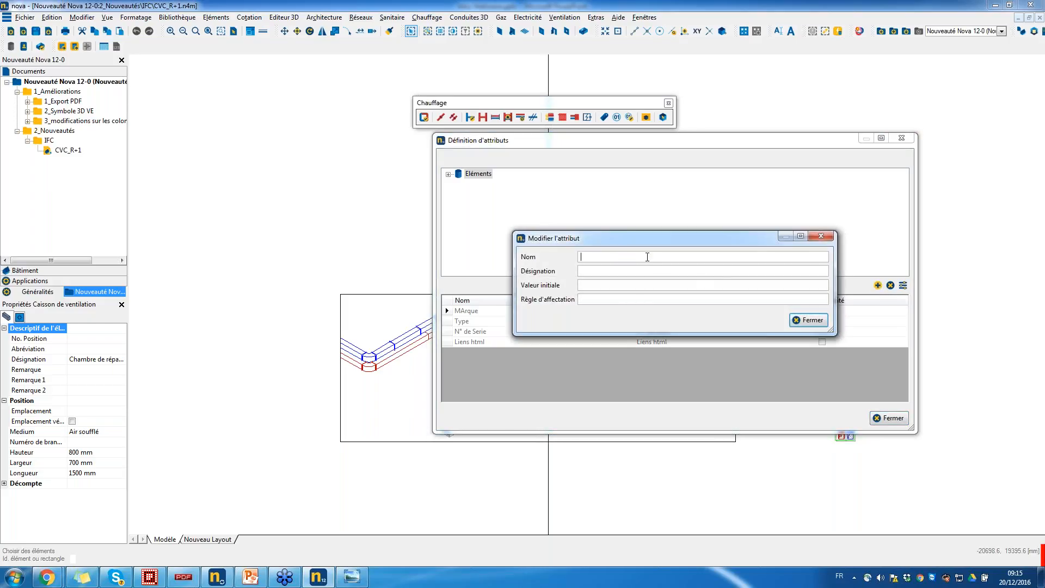
{"action": "type", "text": "Date de pose"}
{"action": "left_click_drag", "start_coordinate": [581, 257], "coordinate": [634, 256]}
{"action": "key", "text": "ctrl+c"}
{"action": "left_click", "coordinate": [605, 271]}
{"action": "key", "text": "ctrl+v"}
{"action": "left_click", "coordinate": [808, 320]}
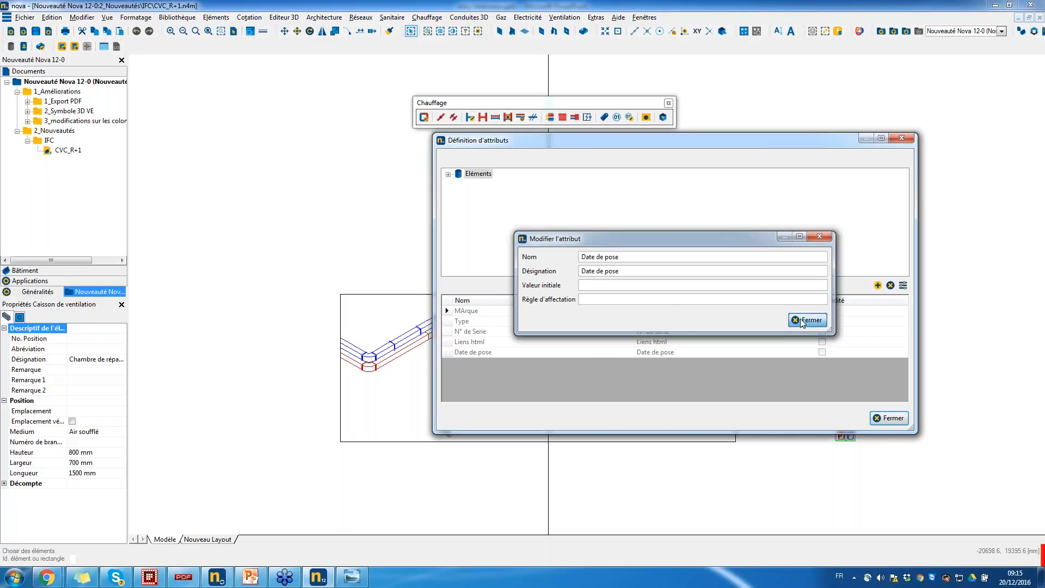
Step: Add a free attribute named N° Charte BIM for all elements, with the same text as its designation
{"action": "left_click", "coordinate": [878, 286]}
{"action": "type", "text": "N°"}
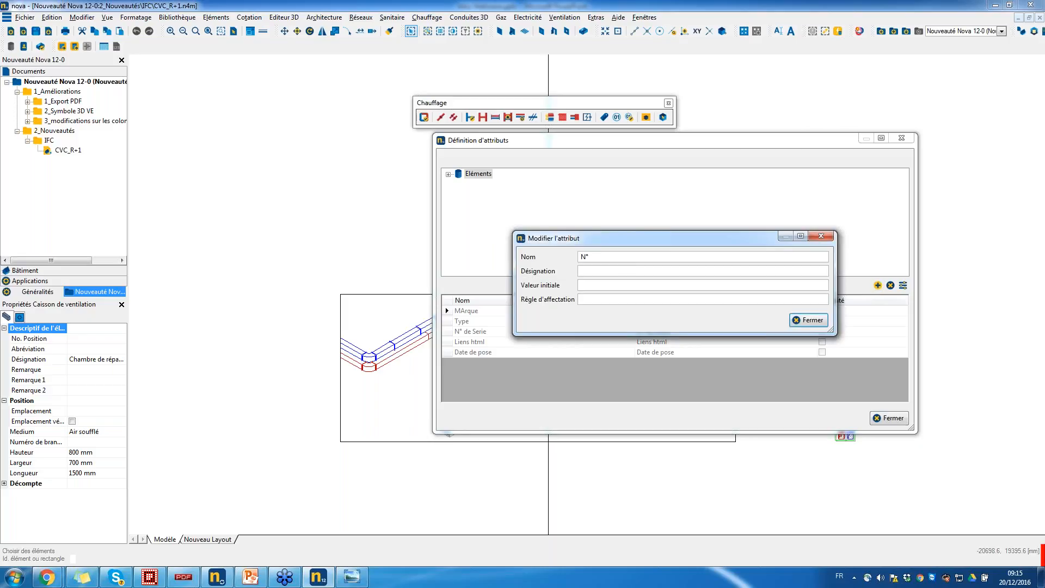
{"action": "type", "text": " Charte BIM"}
{"action": "left_click", "coordinate": [809, 320]}
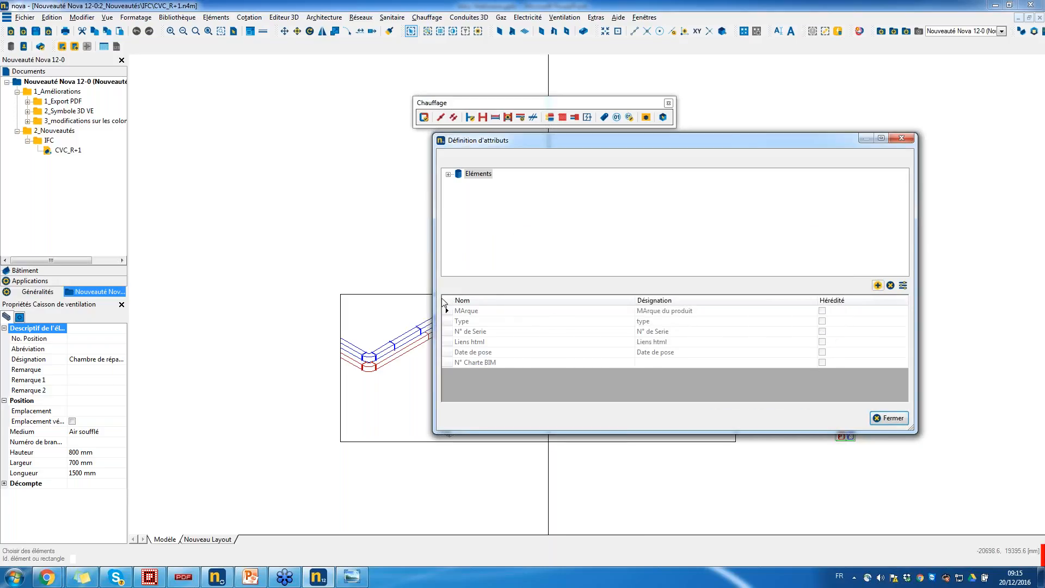
{"action": "double_click", "coordinate": [449, 362]}
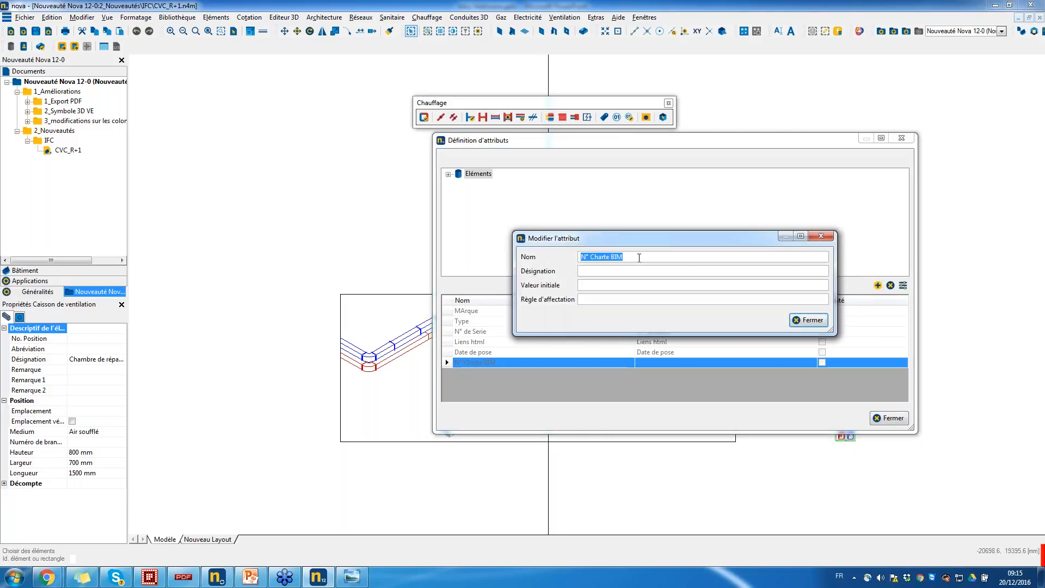
{"action": "key", "text": "ctrl+c"}
{"action": "left_click", "coordinate": [640, 271]}
{"action": "key", "text": "ctrl+v"}
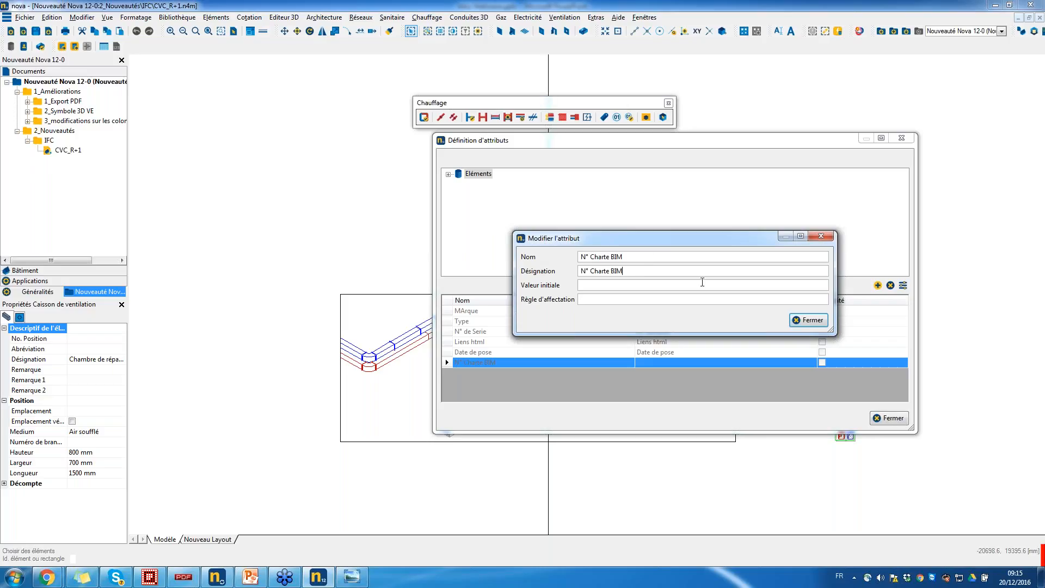
{"action": "left_click", "coordinate": [808, 320]}
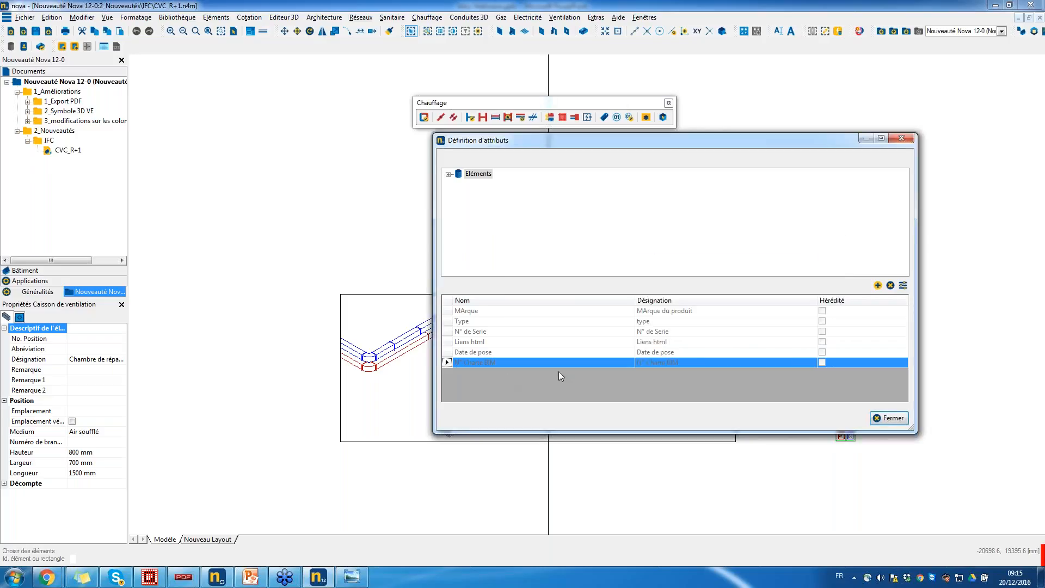
Step: Add a free attribute named Date de maintenance for the Ventilation category, with the same designation and the initial value 20XX-12-XX
{"action": "left_click", "coordinate": [449, 175]}
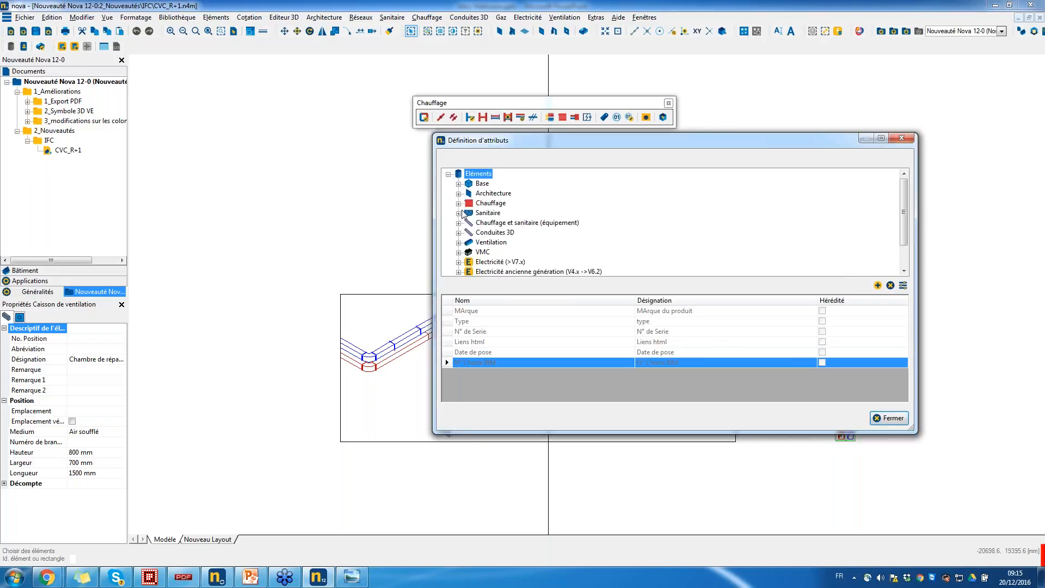
{"action": "left_click", "coordinate": [459, 243]}
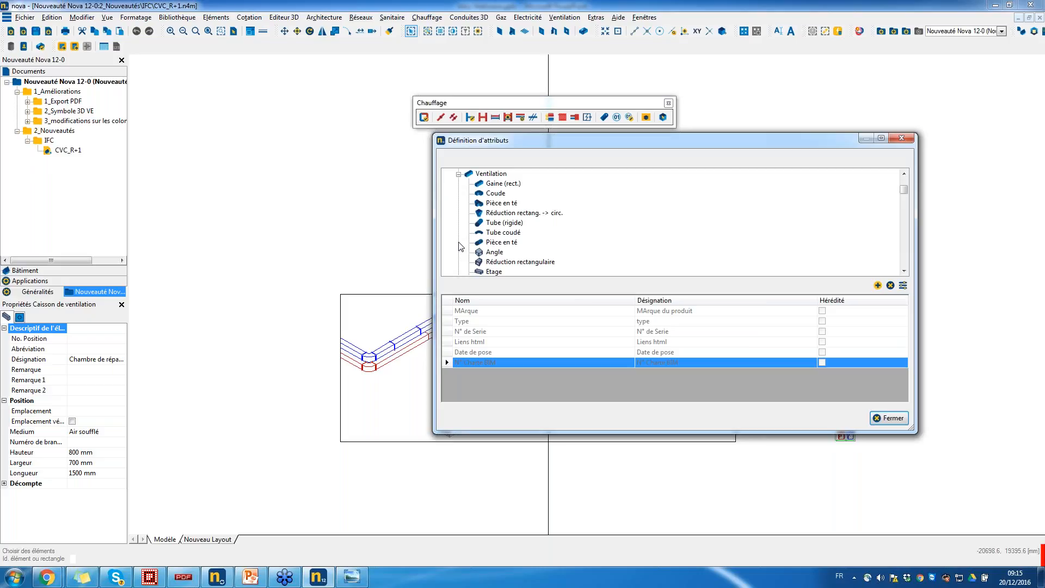
{"action": "left_click", "coordinate": [494, 177]}
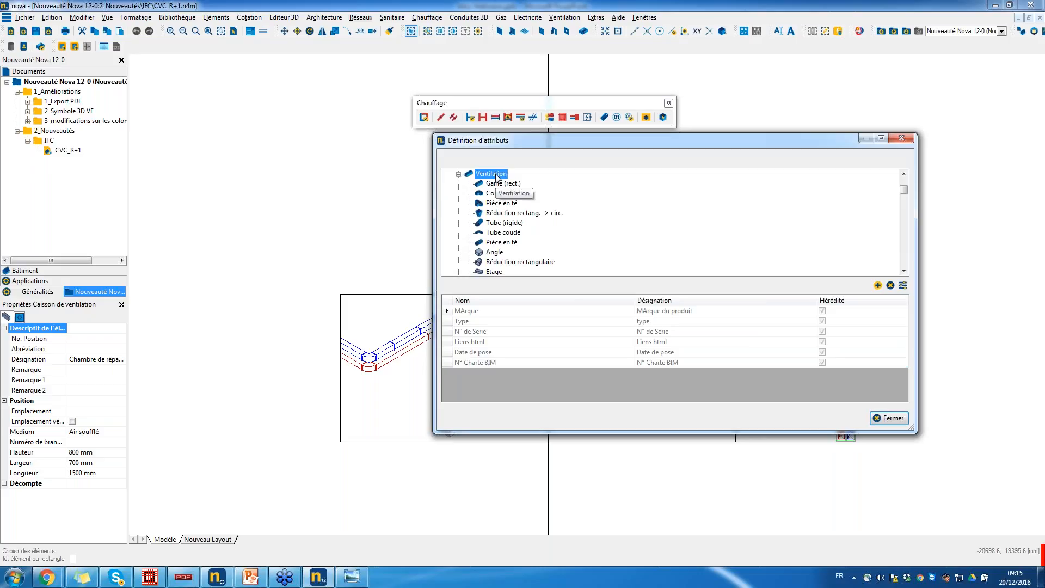
{"action": "left_click", "coordinate": [879, 286]}
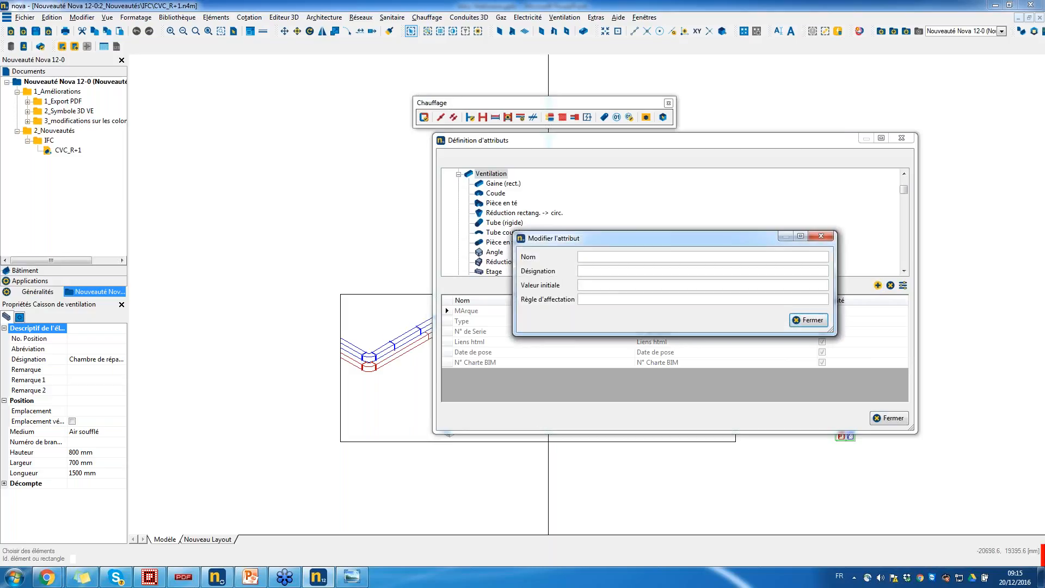
{"action": "type", "text": "Date de maintenance"}
{"action": "left_click_drag", "start_coordinate": [649, 256], "coordinate": [581, 259]}
{"action": "key", "text": "ctrl+c"}
{"action": "left_click", "coordinate": [609, 271]}
{"action": "key", "text": "ctrl+v"}
{"action": "type", "text": "20"}
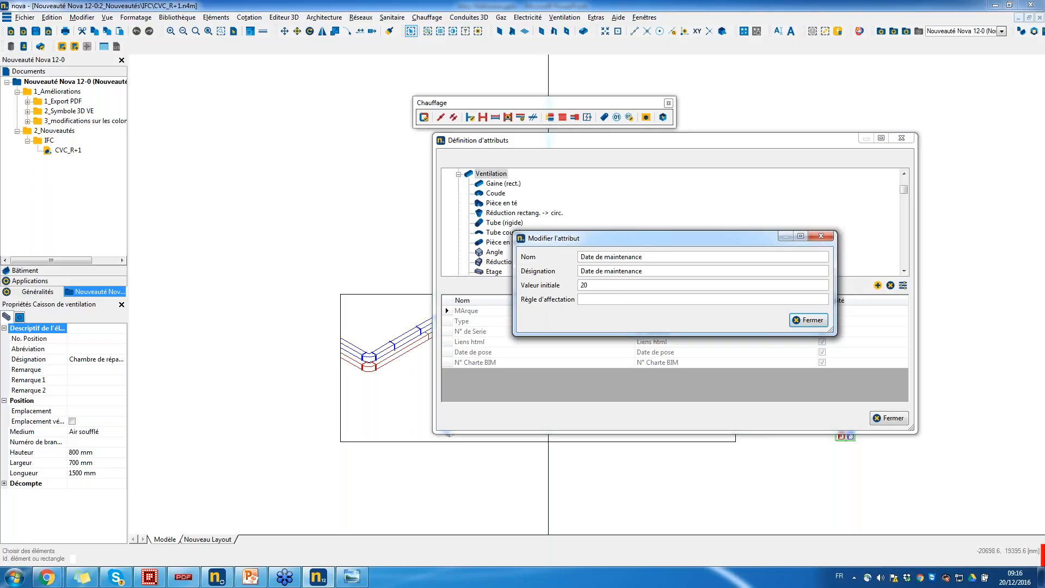
{"action": "type", "text": "XX-12-XX"}
{"action": "left_click", "coordinate": [812, 320]}
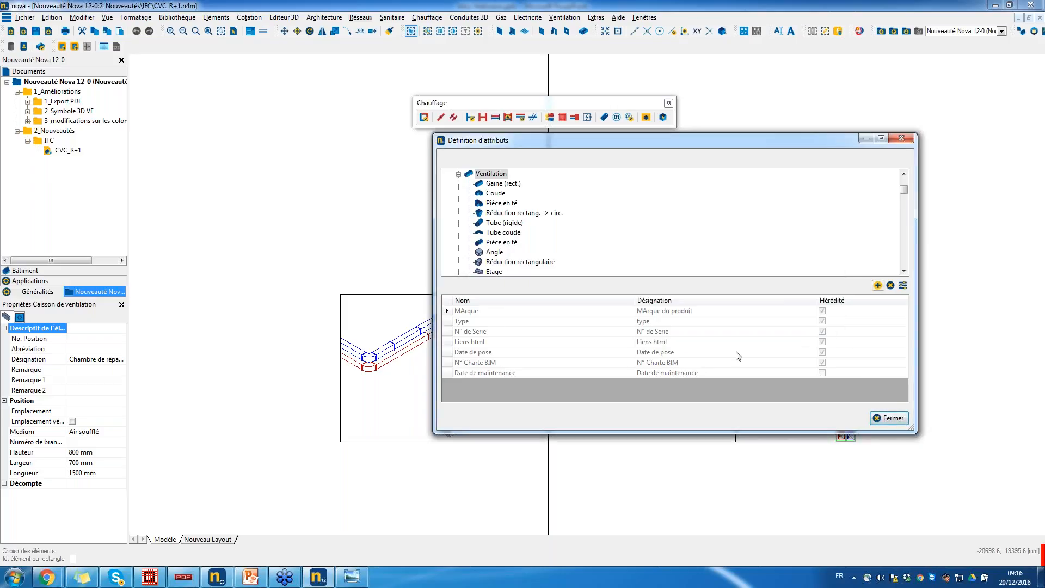
Step: Review the attribute list of the top-level Eléments category and close the attribute definition
{"action": "left_click", "coordinate": [459, 175]}
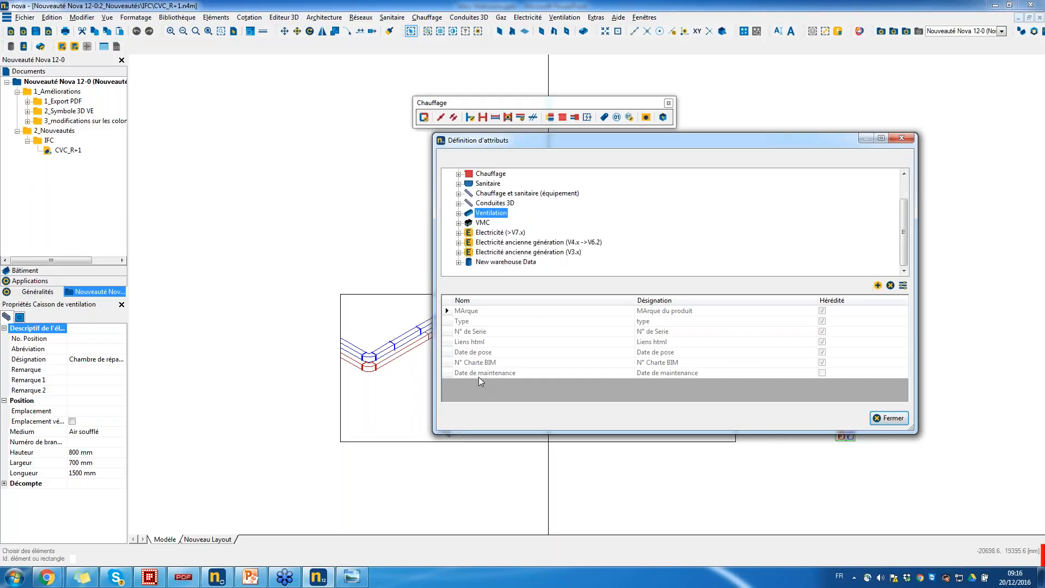
{"action": "scroll", "coordinate": [905, 233], "scroll_direction": "up", "scroll_amount": 1}
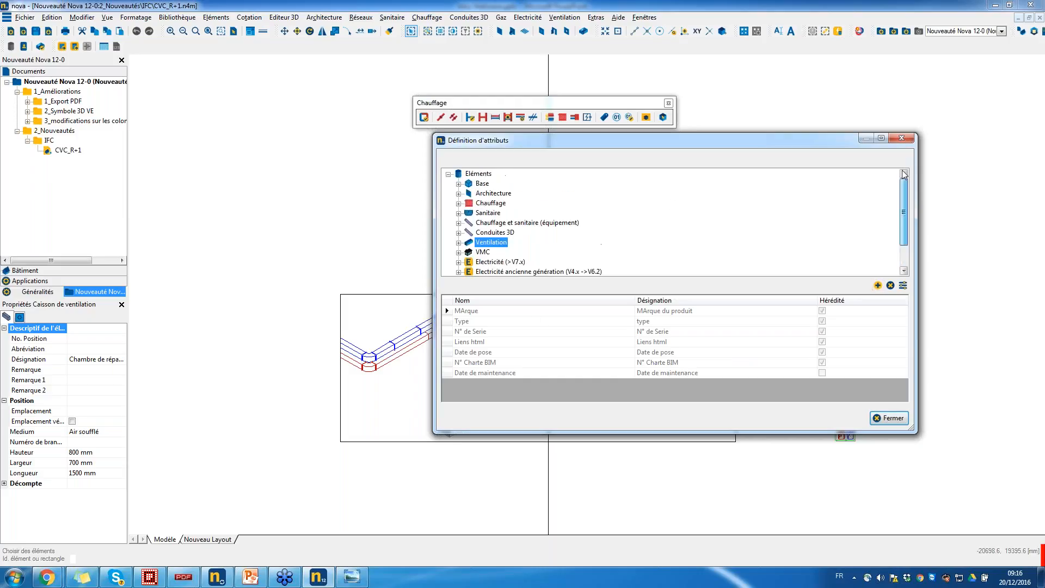
{"action": "left_click", "coordinate": [478, 174]}
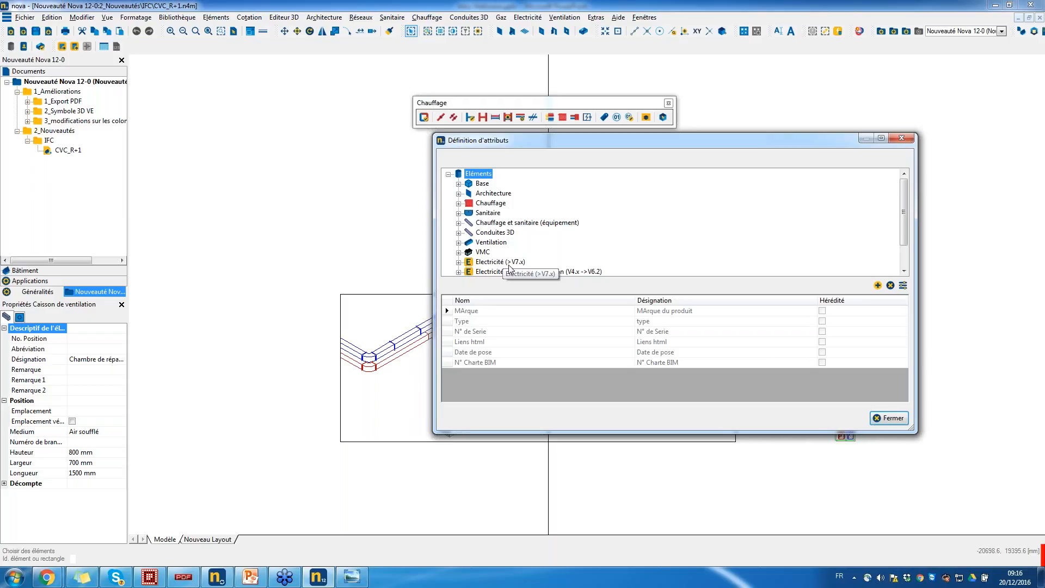
{"action": "left_click", "coordinate": [893, 418]}
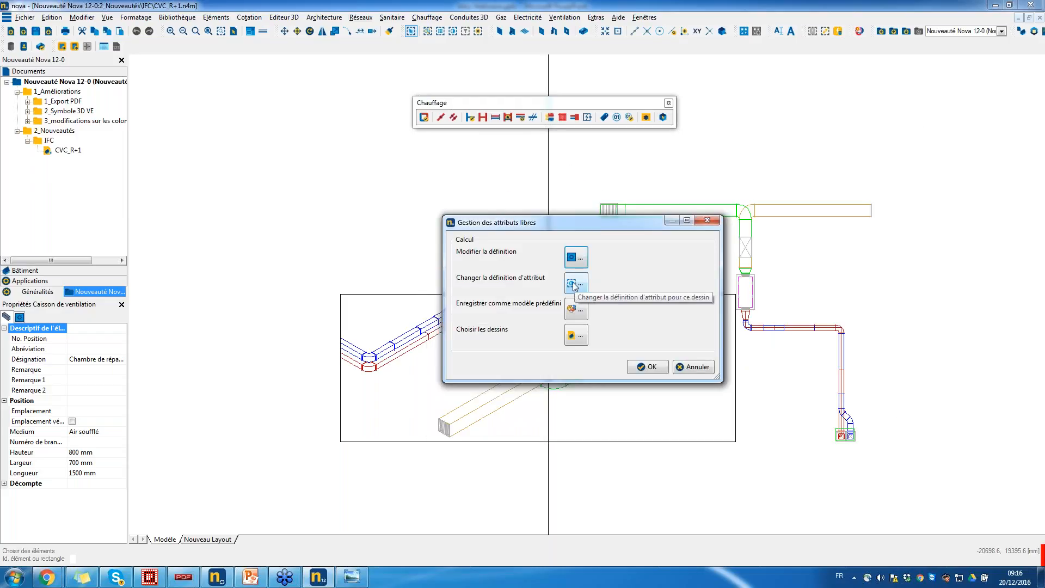
Step: Start saving the attributes as a predefined model and browse to the Master folder inside 0_Présentation_N12-0_V1_DATA on the Data (E:) drive
{"action": "left_click", "coordinate": [578, 312]}
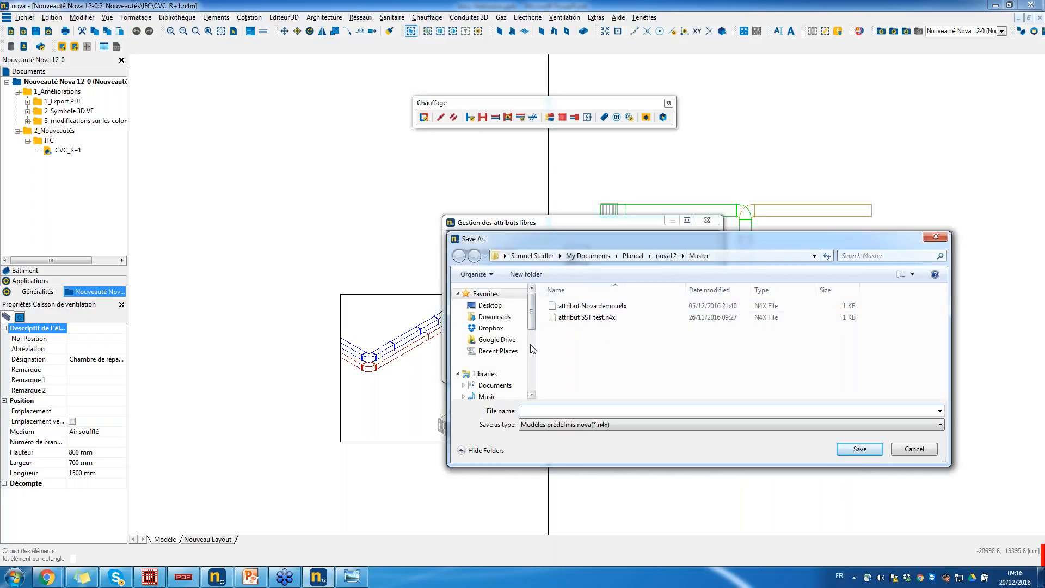
{"action": "scroll", "coordinate": [532, 325], "scroll_direction": "down", "scroll_amount": 2}
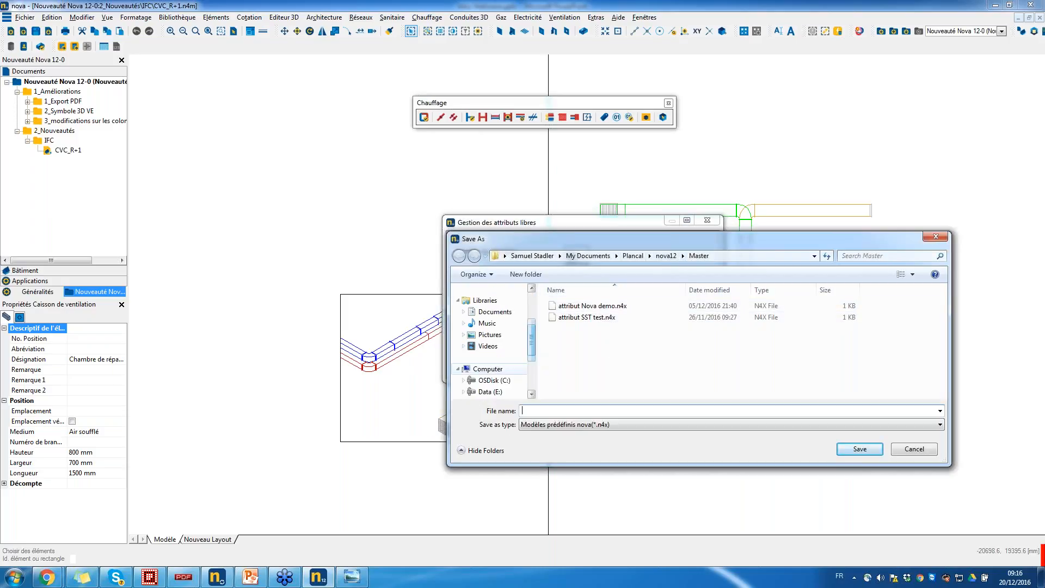
{"action": "left_click", "coordinate": [482, 392]}
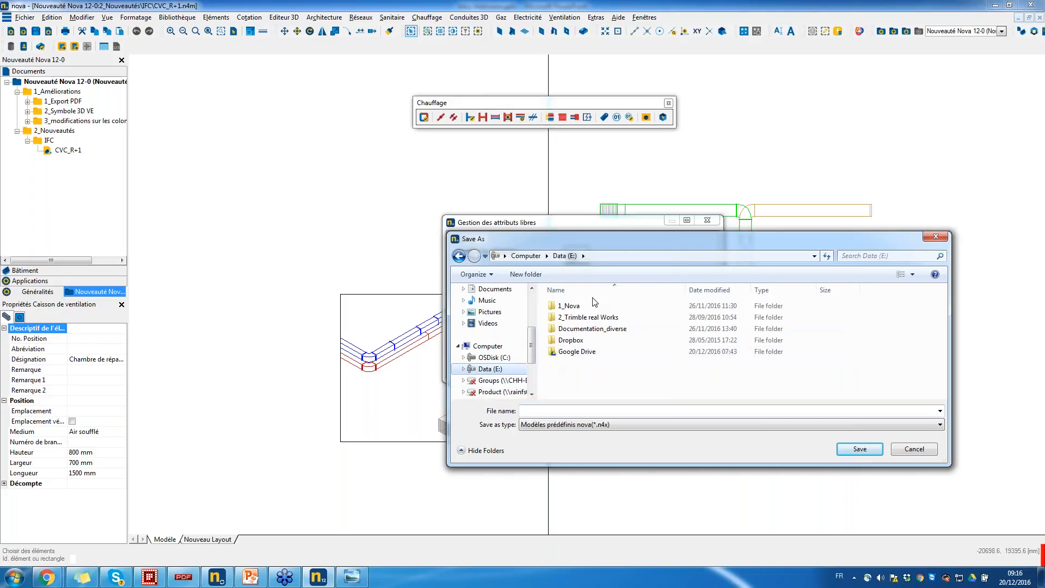
{"action": "double_click", "coordinate": [576, 308]}
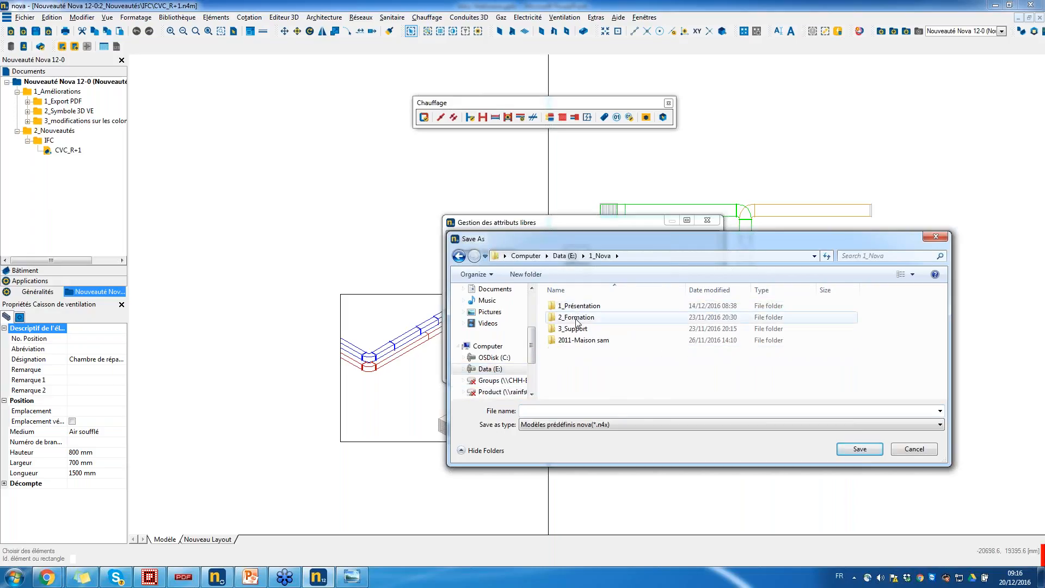
{"action": "double_click", "coordinate": [588, 308]}
{"action": "double_click", "coordinate": [589, 329]}
{"action": "double_click", "coordinate": [586, 314]}
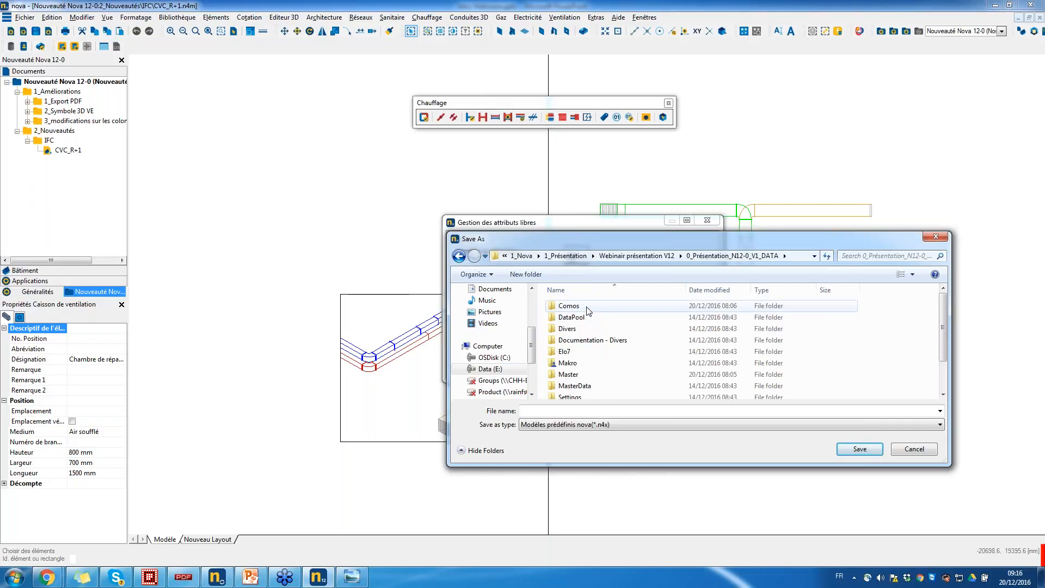
{"action": "double_click", "coordinate": [619, 375]}
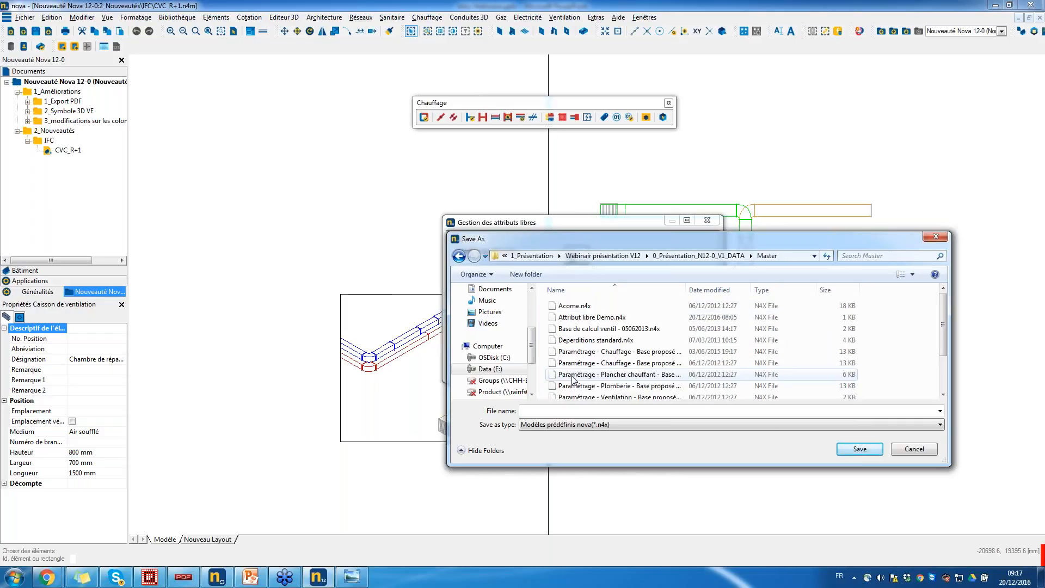
Step: Save the predefined model under the file name Attribut libre Demo_V1.n4x, based on the existing Attribut libre Demo name
{"action": "left_click", "coordinate": [609, 320]}
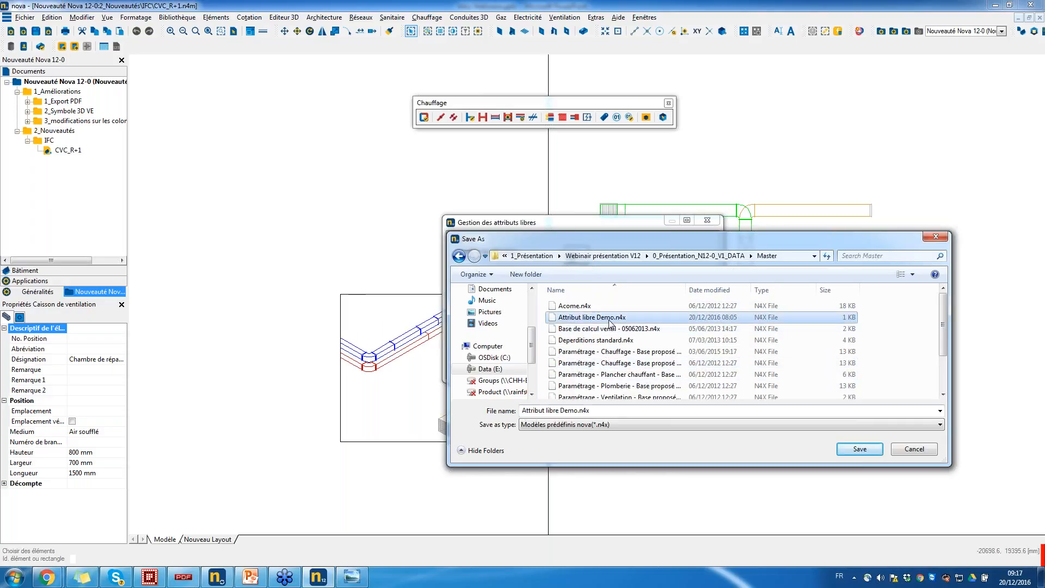
{"action": "left_click", "coordinate": [581, 412]}
{"action": "left_click", "coordinate": [580, 412]}
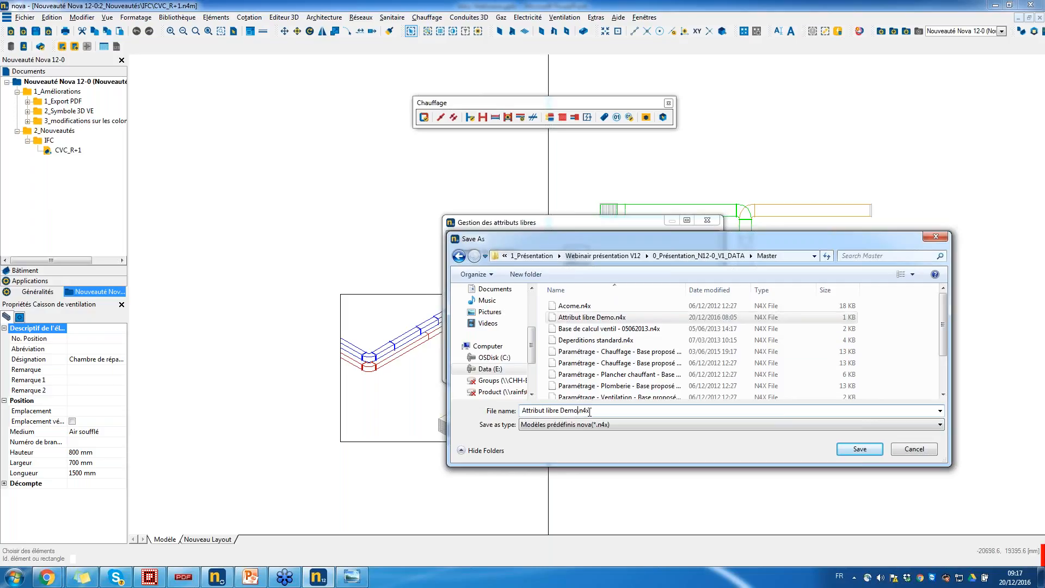
{"action": "type", "text": "_V1"}
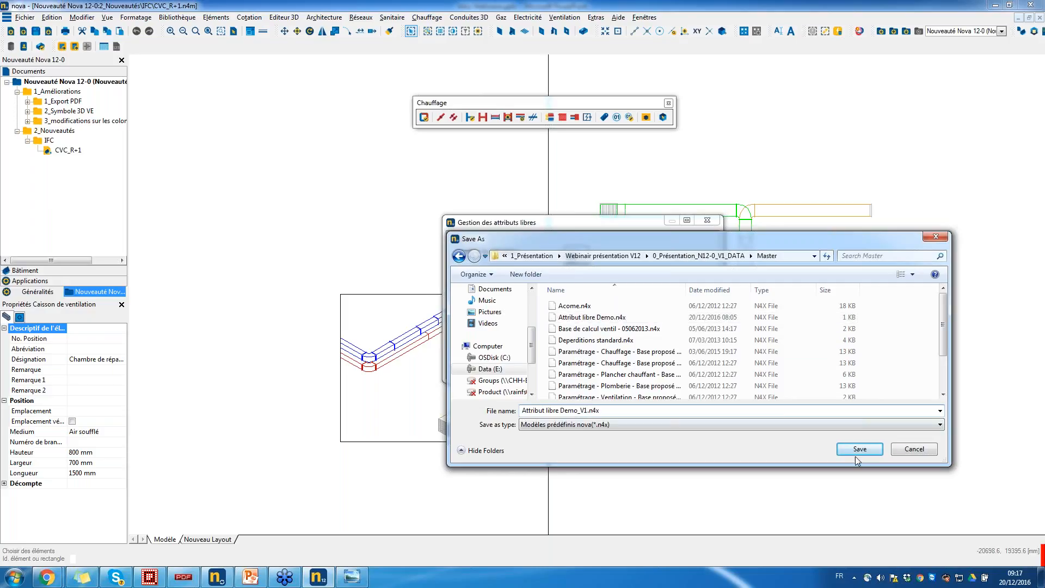
{"action": "left_click", "coordinate": [866, 449]}
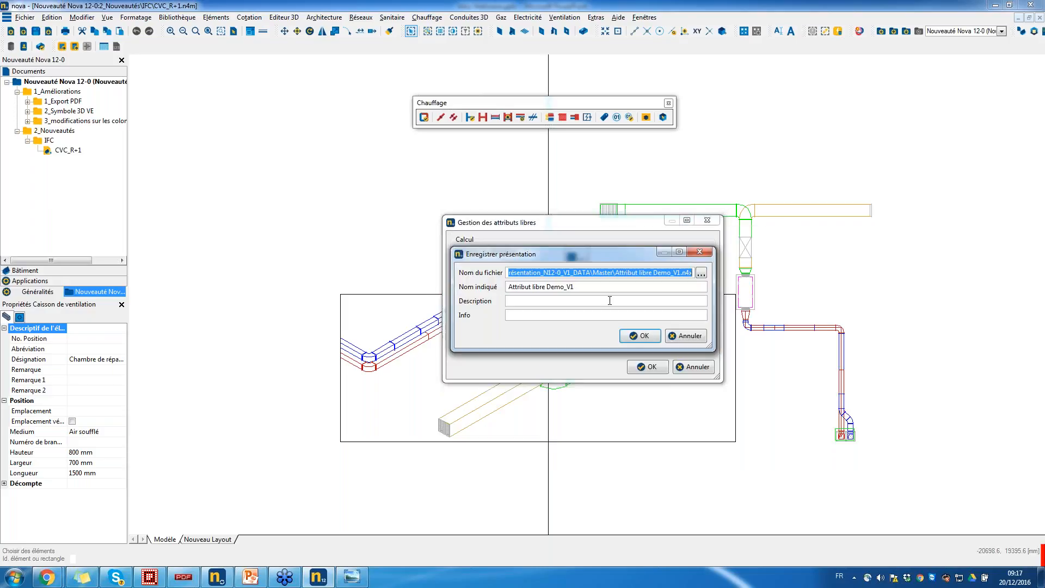
Step: Describe the predefined model as "fait" followed by the author's initials, with "le 2016-12-20" as its info, and confirm
{"action": "type", "text": "fait SST"}
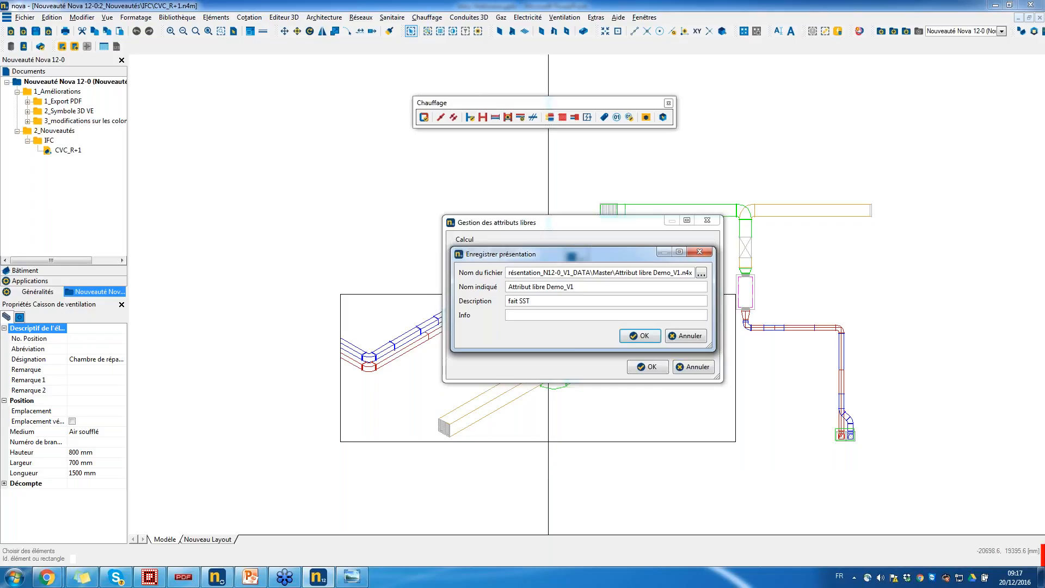
{"action": "left_click", "coordinate": [559, 314]}
{"action": "type", "text": "le 2016-12-20"}
{"action": "left_click", "coordinate": [640, 335]}
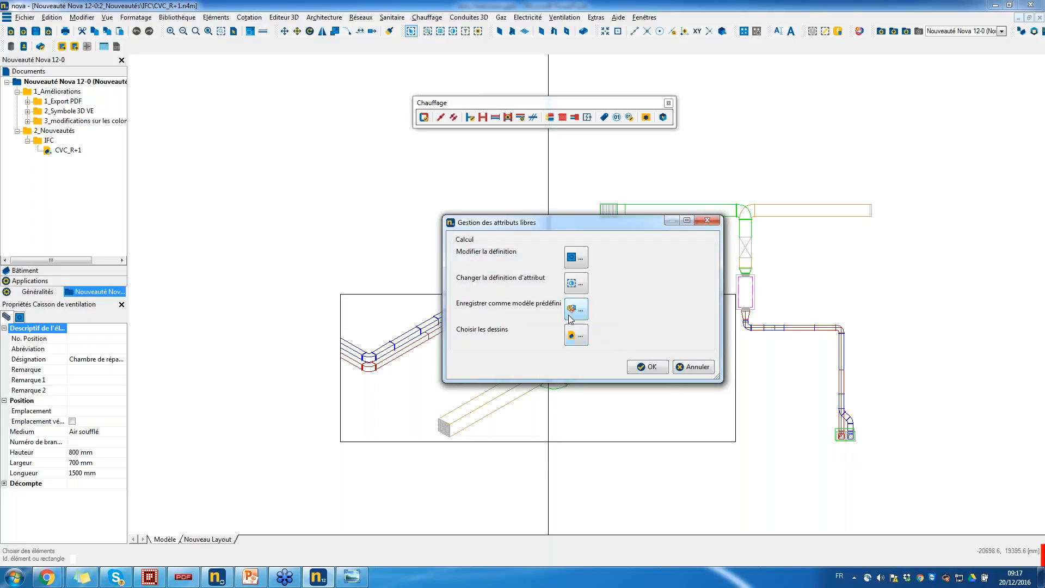
Step: Limit the drawings to analyse to CVC_R+1 and confirm the free attribute management settings
{"action": "left_click", "coordinate": [576, 335]}
{"action": "left_click", "coordinate": [511, 254]}
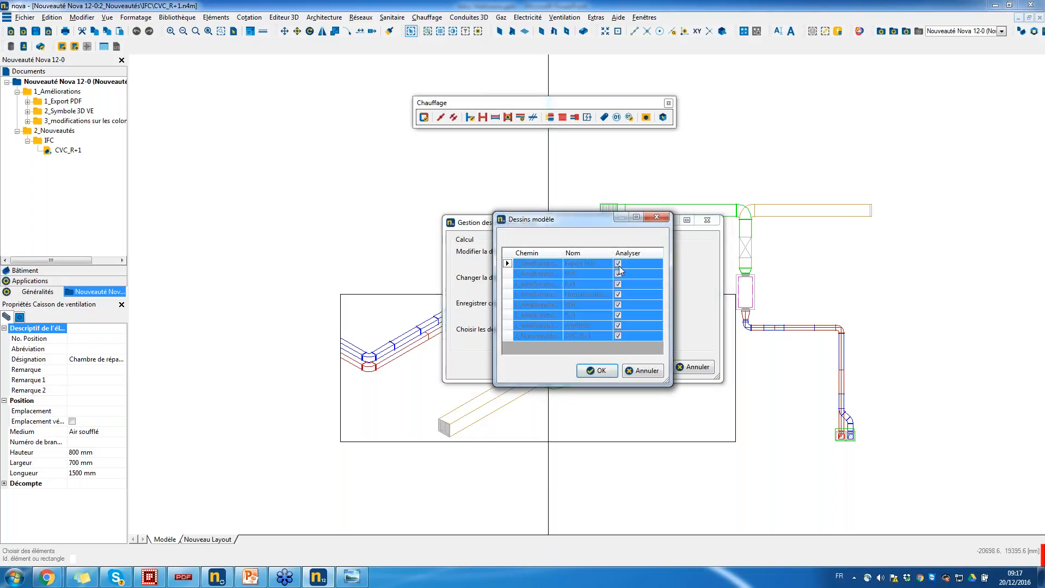
{"action": "left_click", "coordinate": [511, 264]}
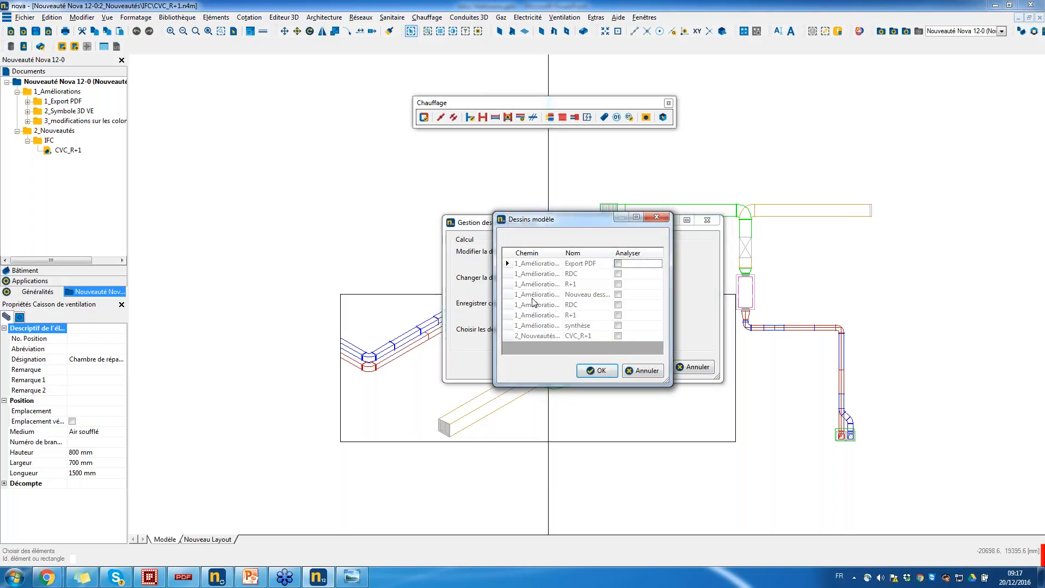
{"action": "left_click", "coordinate": [619, 336]}
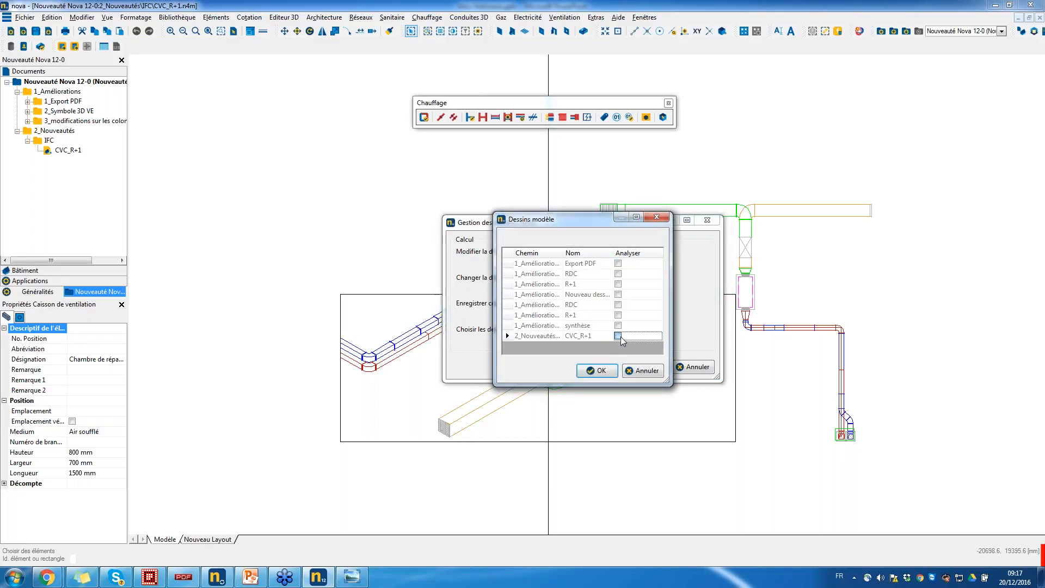
{"action": "left_click", "coordinate": [597, 370]}
{"action": "left_click", "coordinate": [651, 368]}
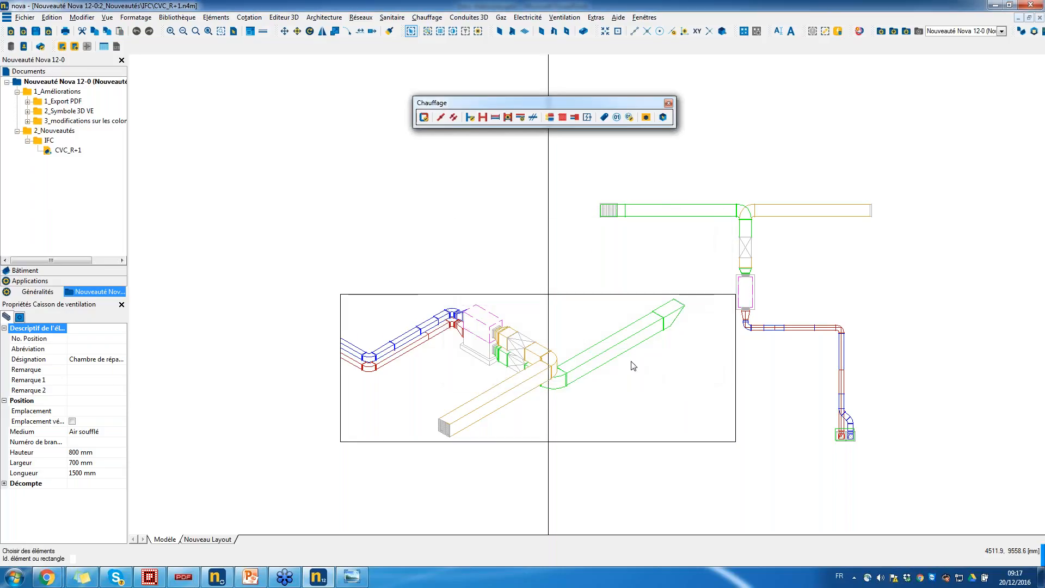
Step: Edit the attributes of the ventilation unit in the isometric view, setting MArque to GEA and Type to Type
{"action": "right_click", "coordinate": [495, 315]}
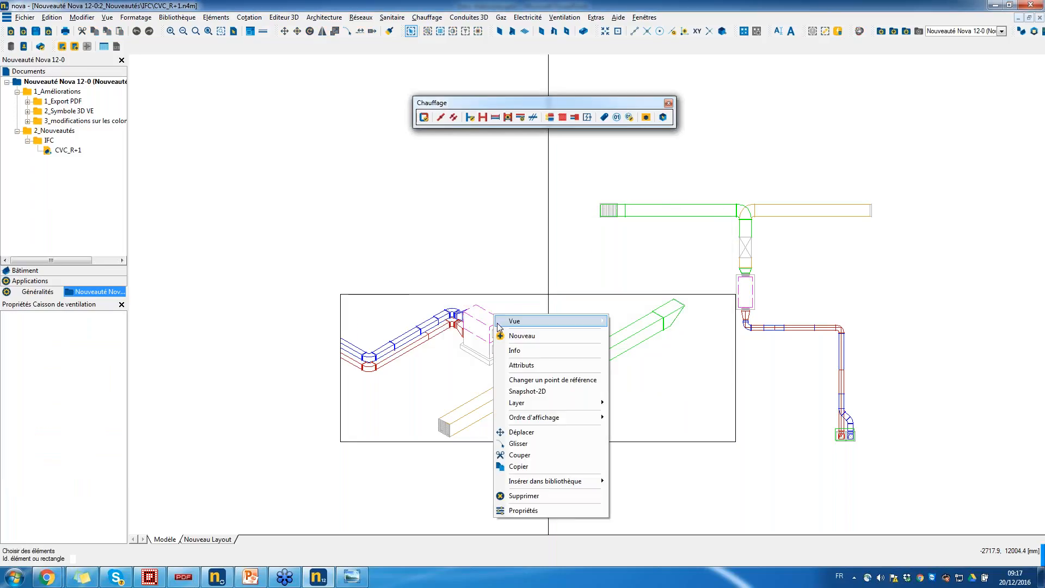
{"action": "left_click", "coordinate": [529, 365]}
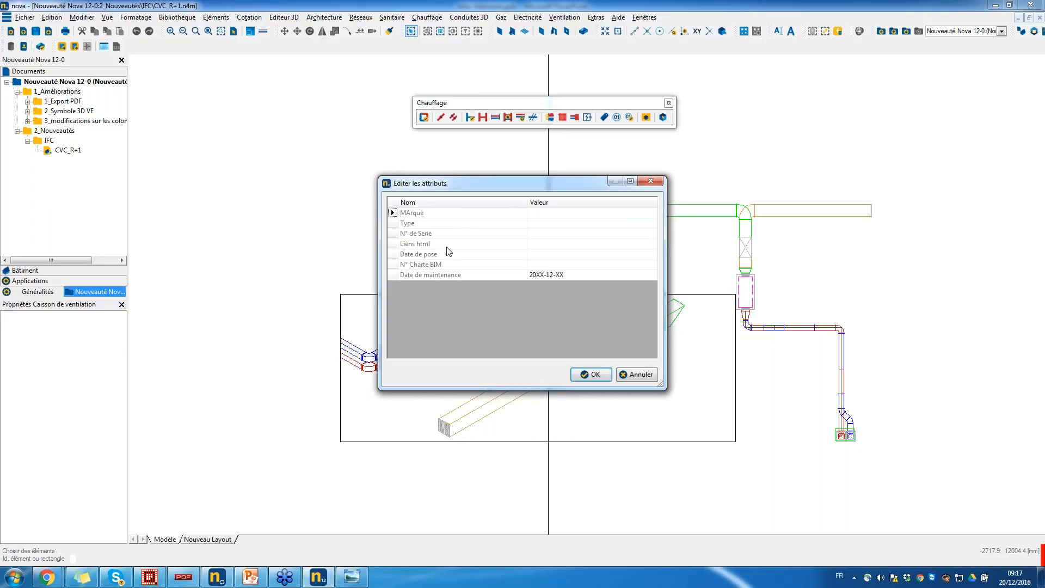
{"action": "left_click", "coordinate": [559, 215]}
{"action": "type", "text": "MA"}
{"action": "key", "text": "BackSpace"}
{"action": "key", "text": "BackSpace"}
{"action": "type", "text": "GA"}
{"action": "key", "text": "BackSpace"}
{"action": "left_click", "coordinate": [552, 223]}
{"action": "type", "text": "Type"}
{"action": "left_click", "coordinate": [591, 379]}
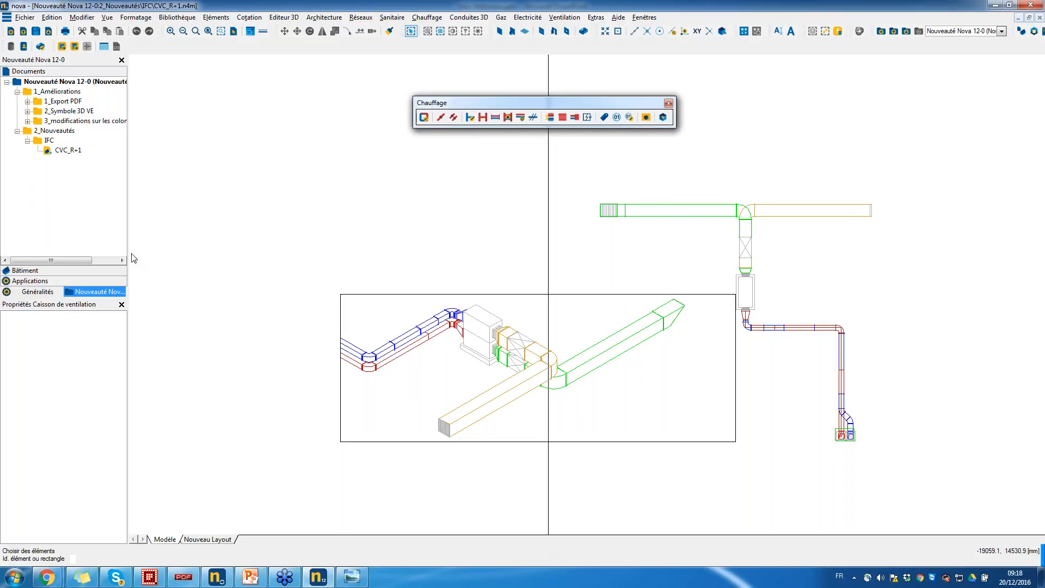
Step: Open the free attributes table for the whole project and include the empty columns
{"action": "right_click", "coordinate": [62, 82]}
{"action": "mouse_move", "coordinate": [126, 161]}
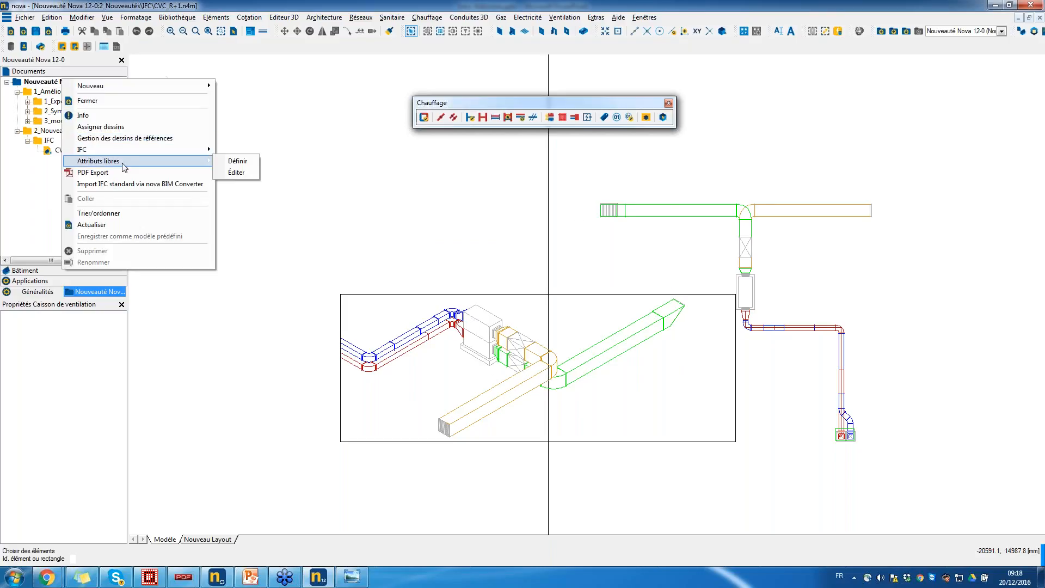
{"action": "left_click", "coordinate": [237, 174]}
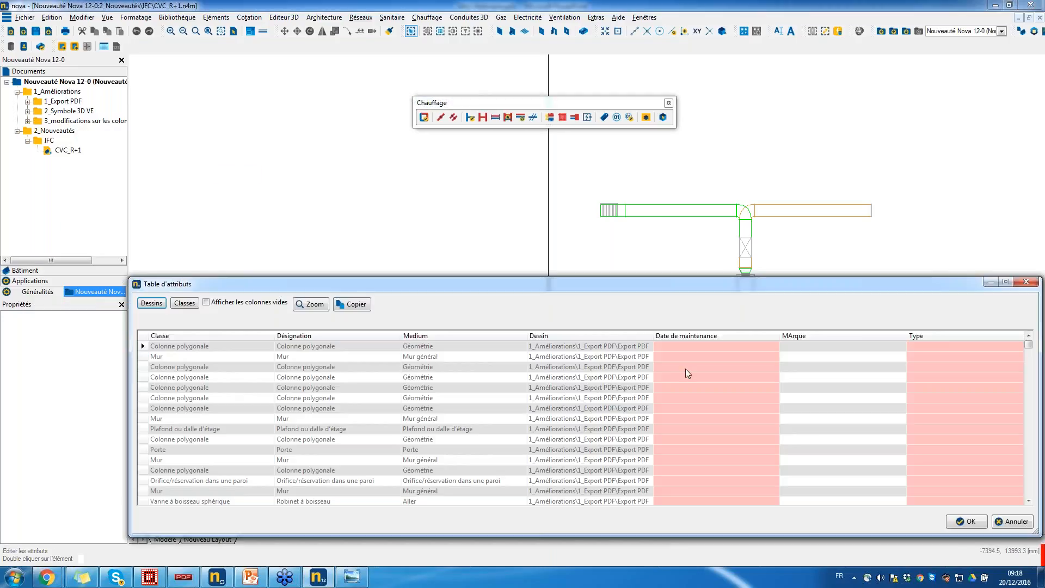
{"action": "left_click", "coordinate": [206, 302]}
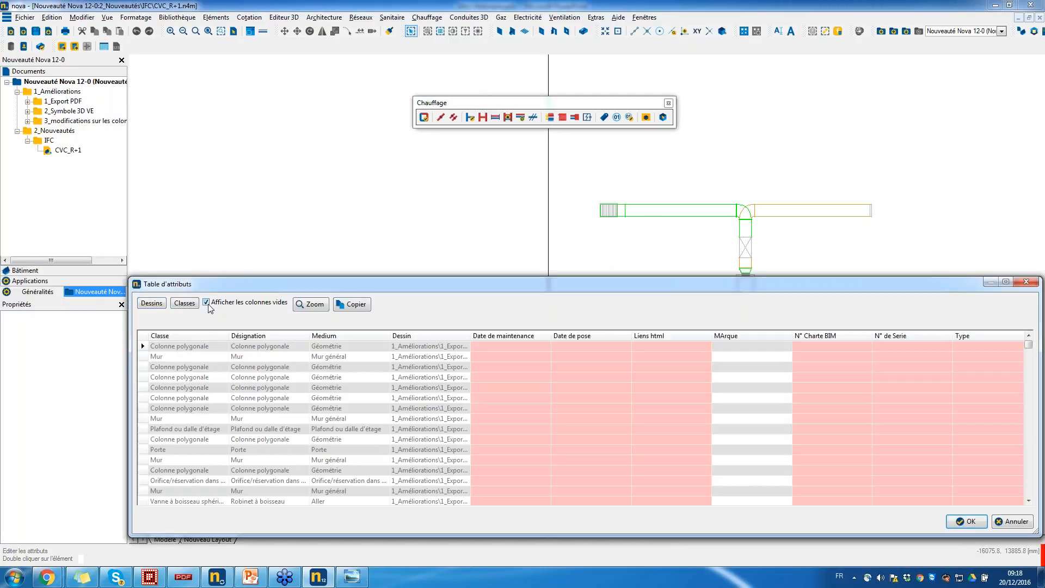
Step: Sort the attribute table by Classe in descending order and close the floating Chauffage toolbar
{"action": "left_click", "coordinate": [178, 337]}
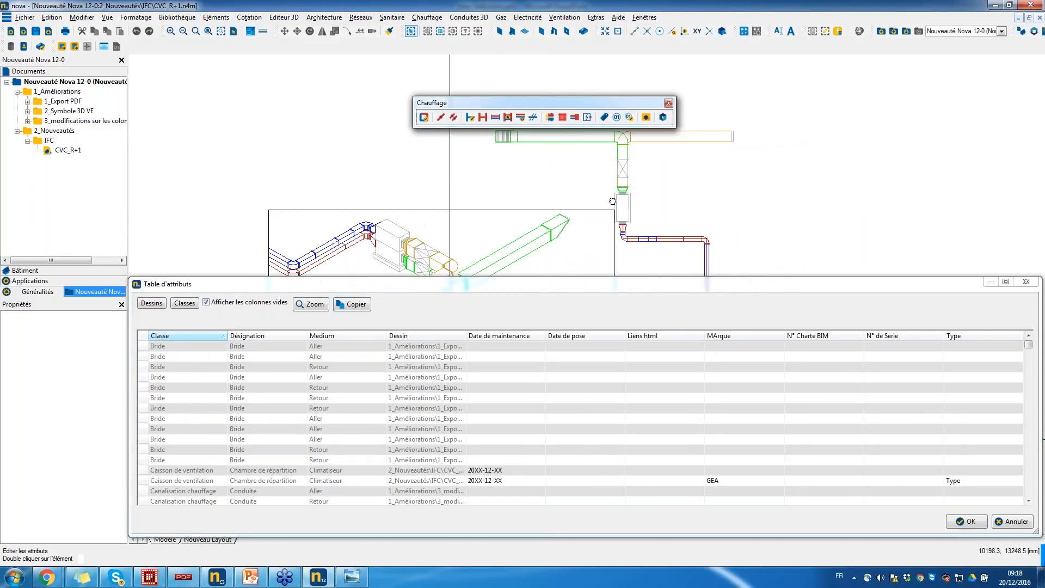
{"action": "left_click", "coordinate": [668, 103]}
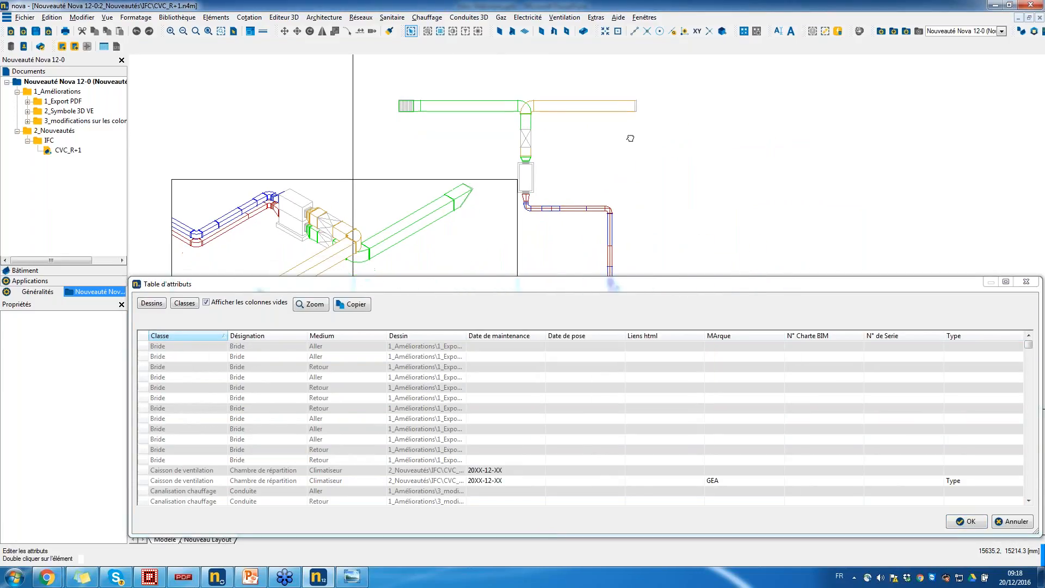
{"action": "left_click", "coordinate": [168, 336]}
{"action": "left_click", "coordinate": [182, 334]}
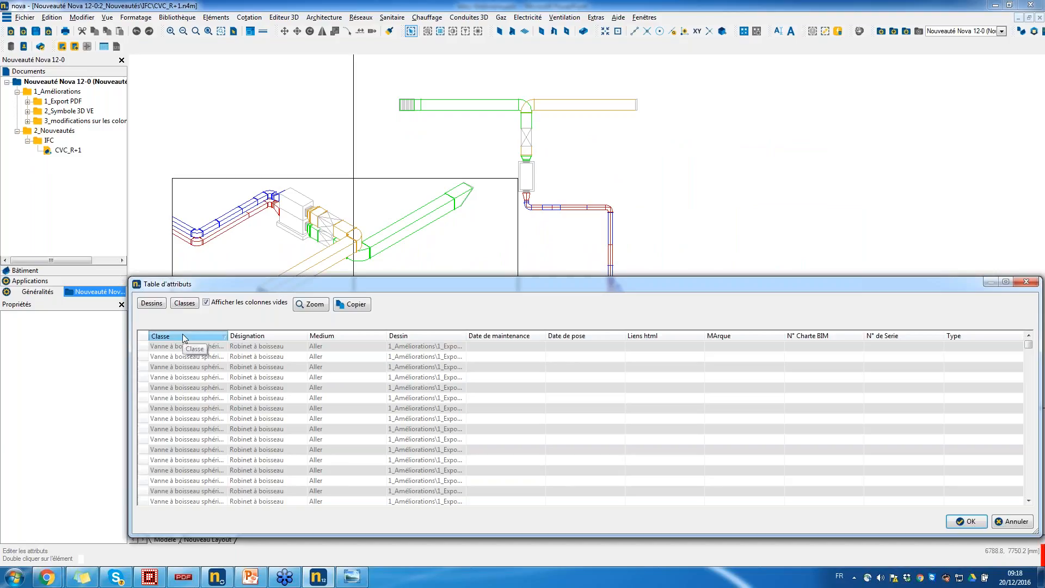
Step: Locate the two Caisson de ventilation entries of the attribute table in the drawing and reposition the table window
{"action": "left_click", "coordinate": [144, 471]}
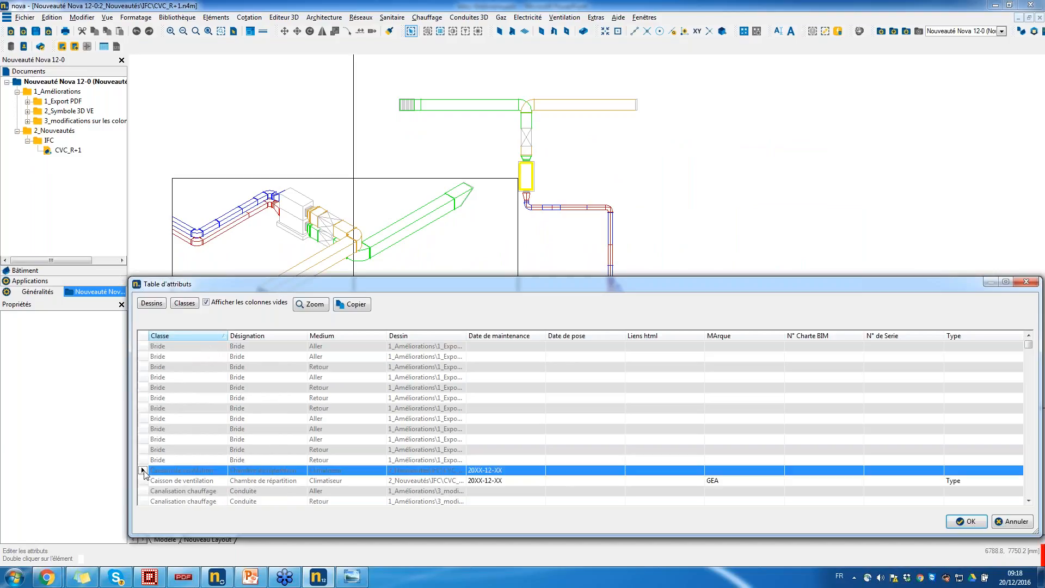
{"action": "left_click", "coordinate": [144, 482]}
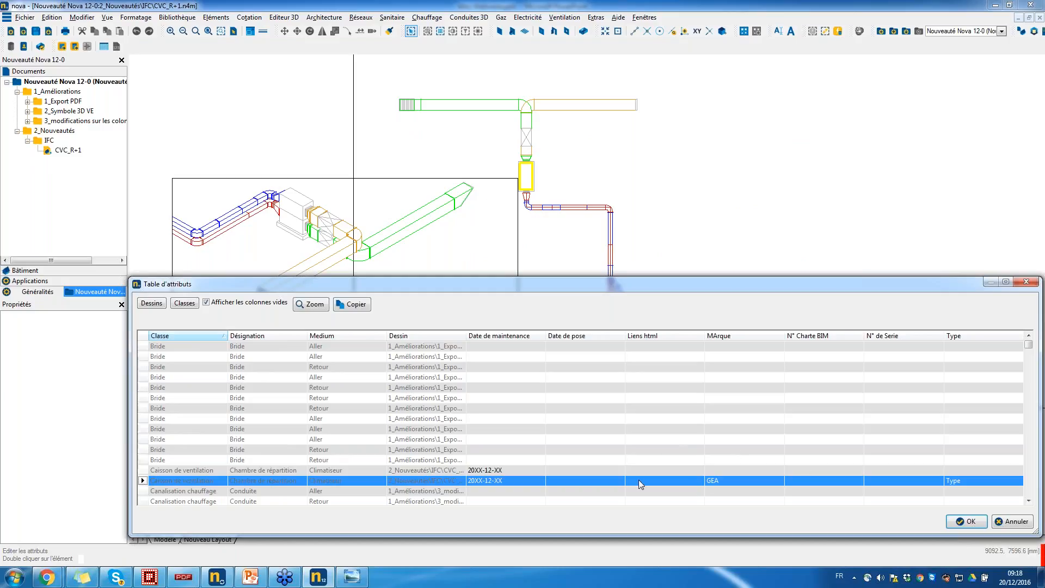
{"action": "left_click_drag", "start_coordinate": [815, 283], "coordinate": [799, 243]}
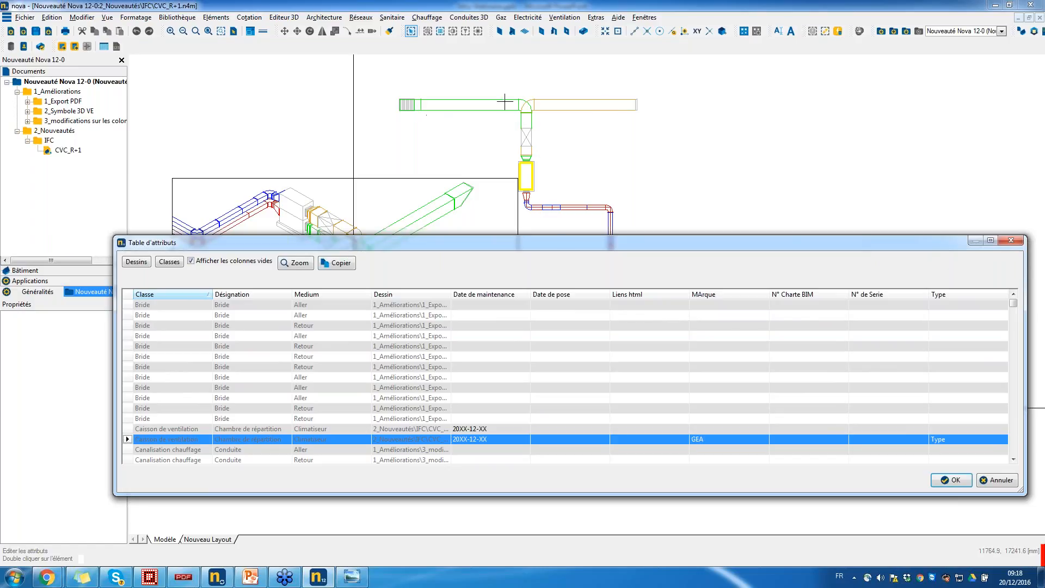
Step: Fill in the floor grille's attributes with MArque France Air and N° de Serie VLX 201, and confirm the attribute table
{"action": "left_click", "coordinate": [410, 103]}
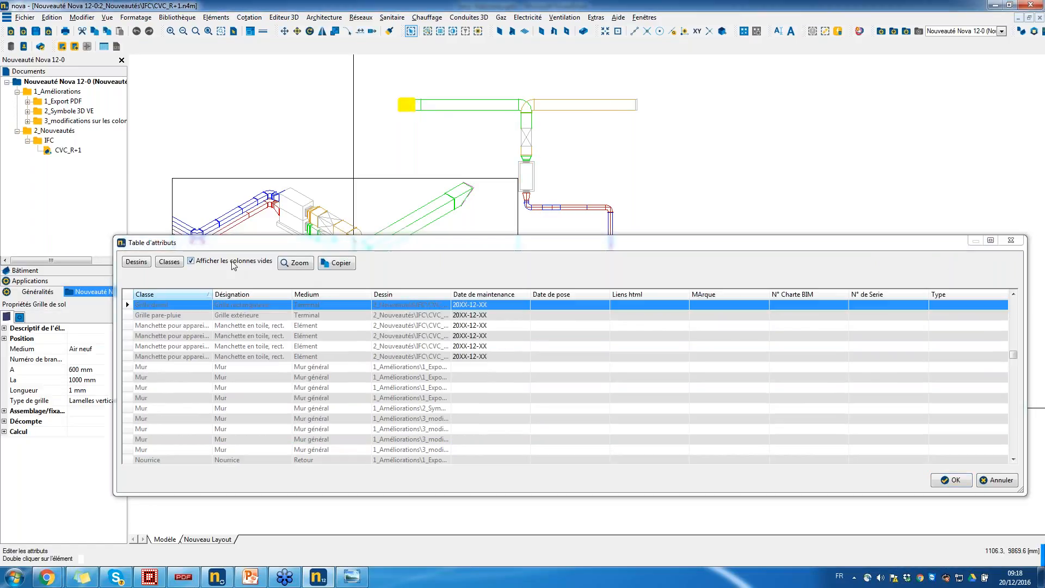
{"action": "left_click", "coordinate": [711, 304]}
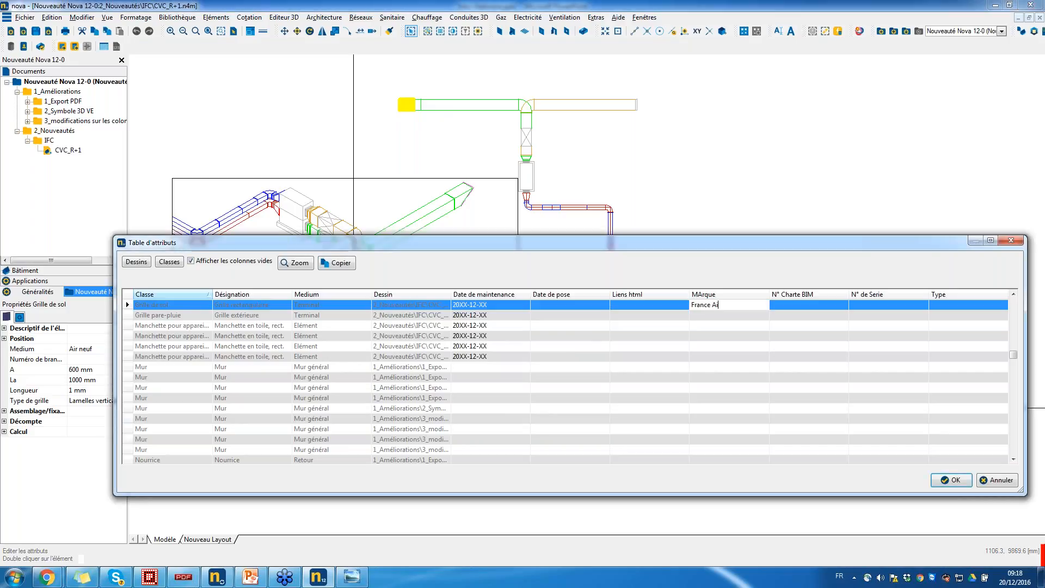
{"action": "left_click", "coordinate": [880, 305]}
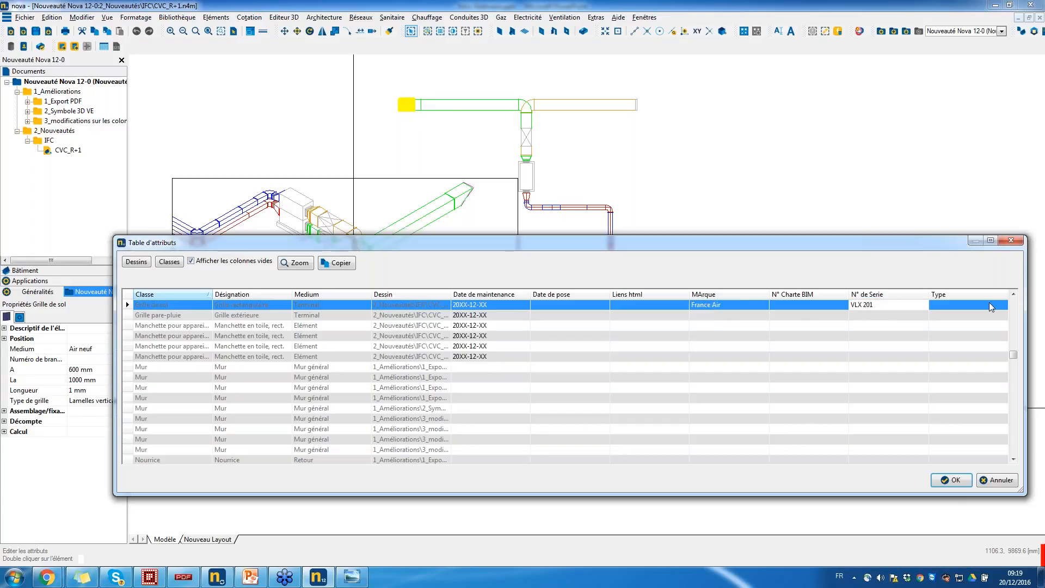
{"action": "left_click", "coordinate": [969, 306]}
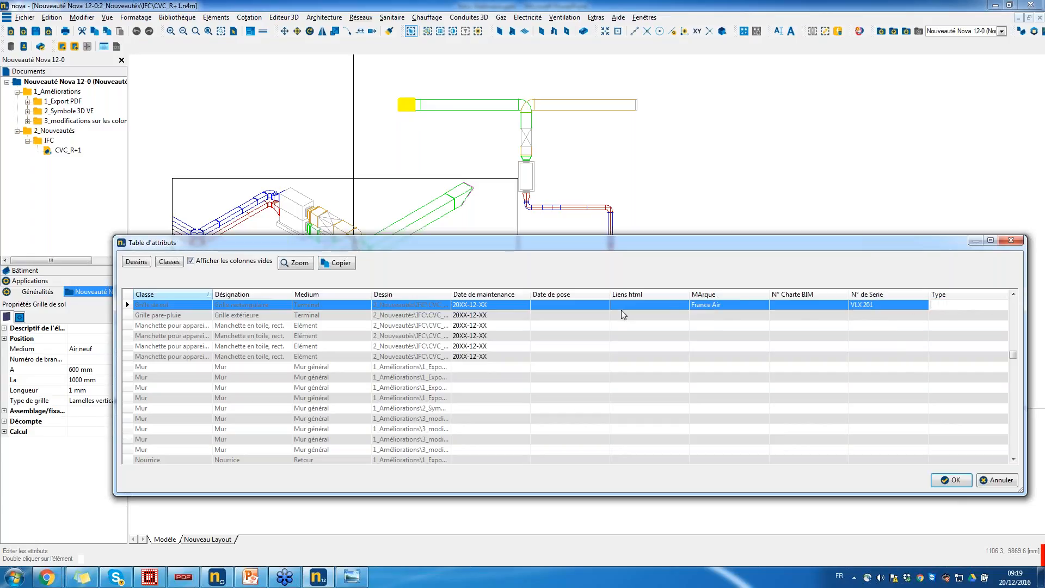
{"action": "left_click", "coordinate": [535, 308]}
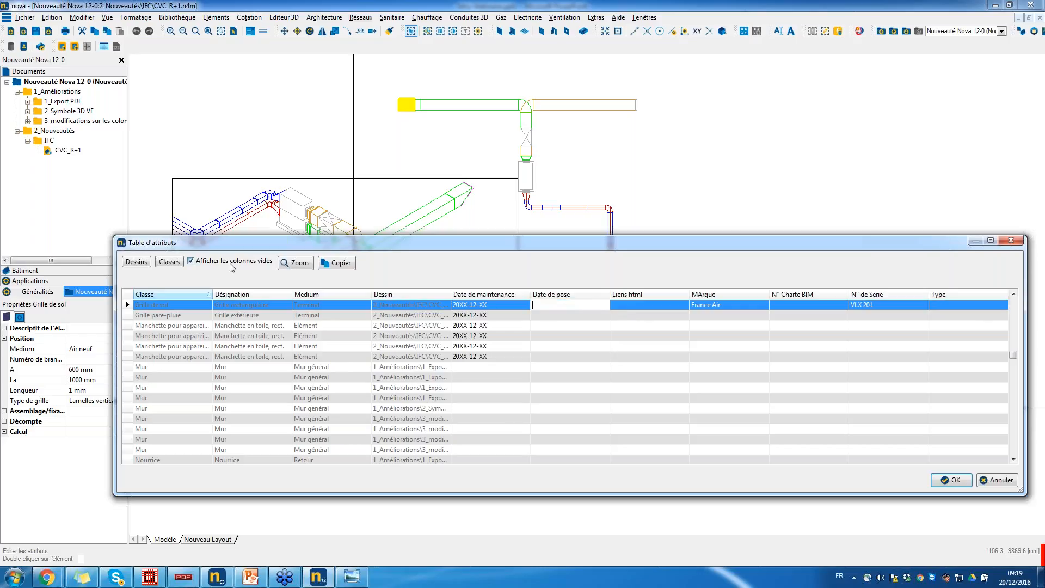
{"action": "left_click", "coordinate": [950, 481]}
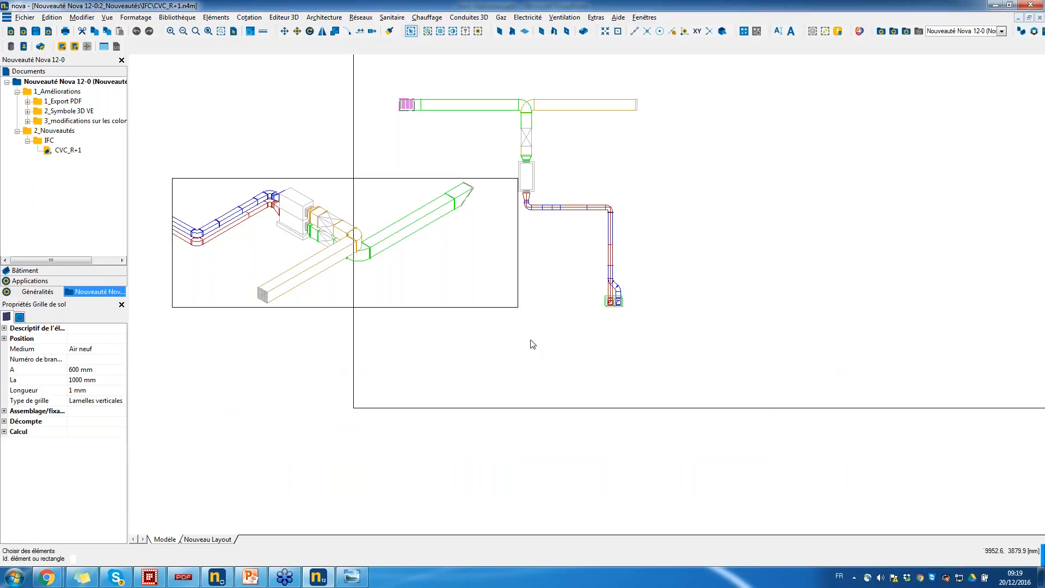
Step: Open the project's IFC property mapping settings and list only the classes used in open drawings
{"action": "right_click", "coordinate": [65, 82]}
{"action": "mouse_move", "coordinate": [107, 155]}
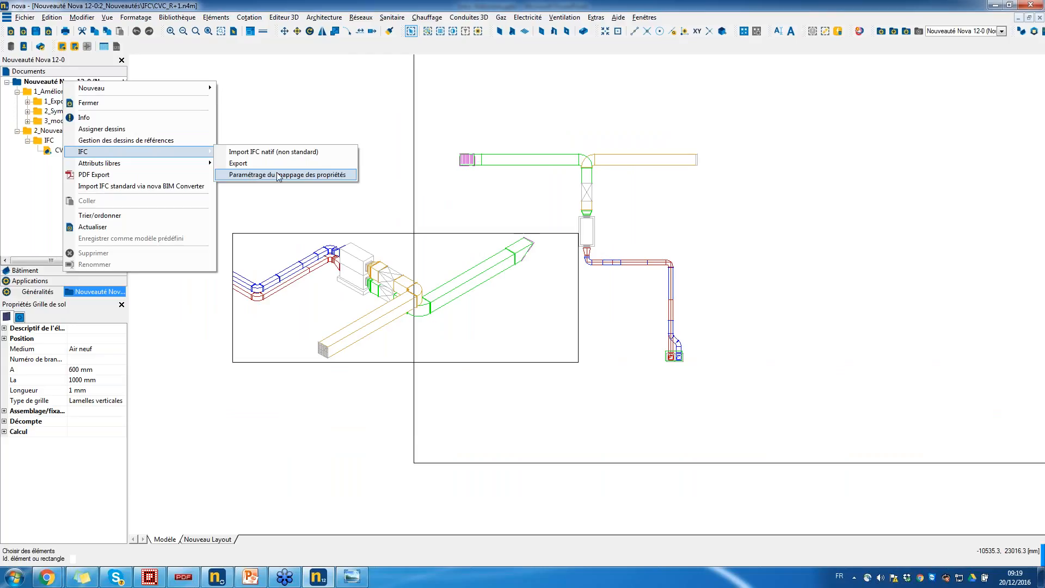
{"action": "left_click", "coordinate": [294, 176]}
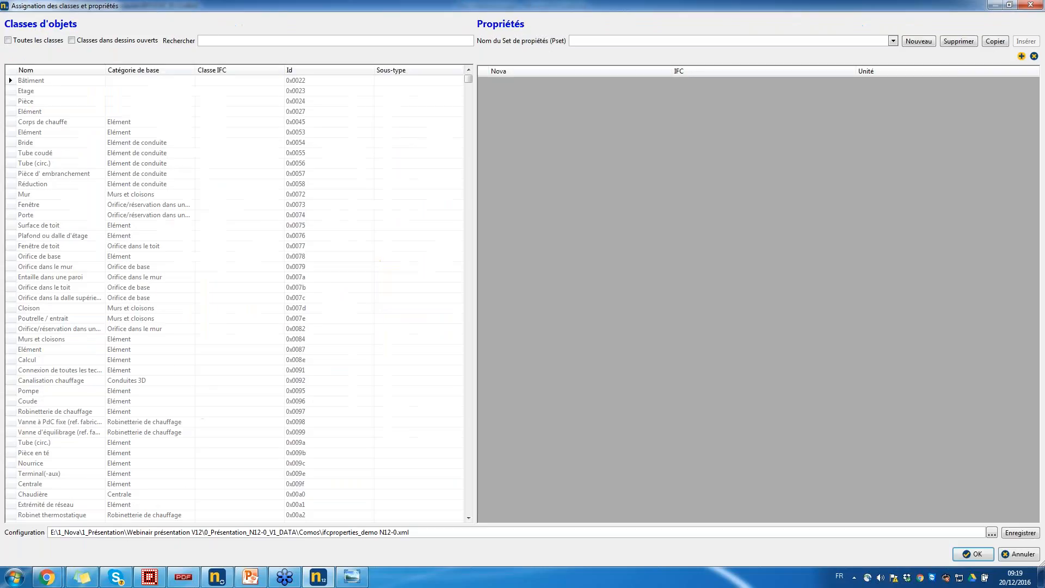
{"action": "left_click", "coordinate": [71, 40]}
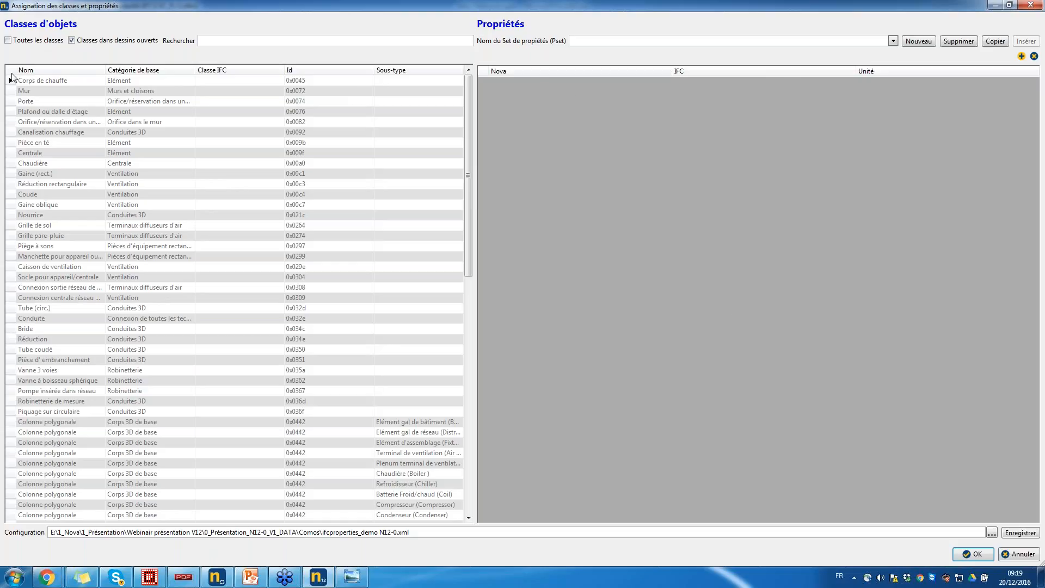
Step: Sort the classes by name and create a property set named Set demo en ligne for Caisson de ventilation
{"action": "left_click", "coordinate": [40, 69]}
{"action": "left_click", "coordinate": [115, 91]}
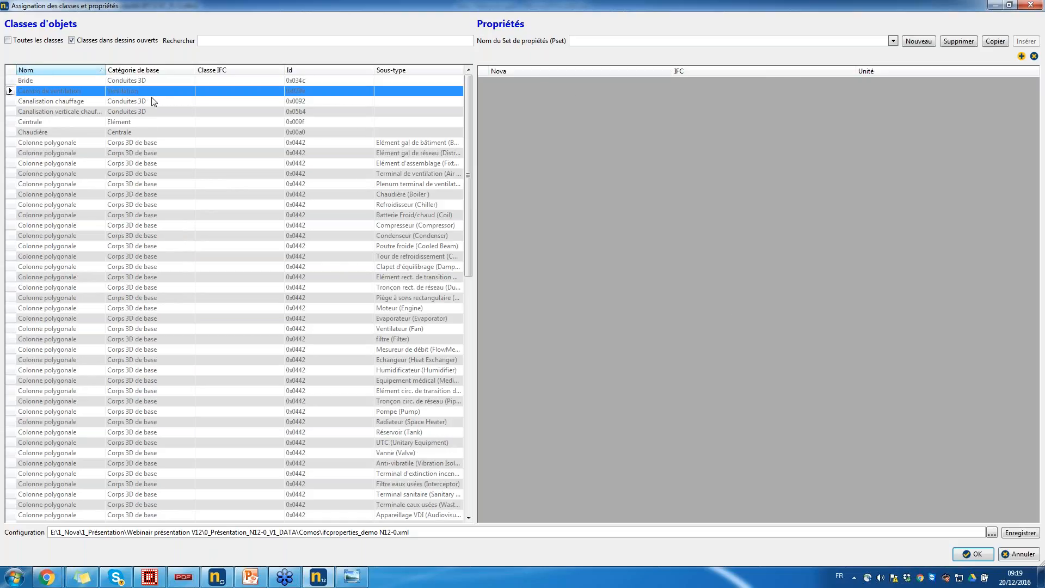
{"action": "left_click", "coordinate": [917, 42]}
{"action": "double_click", "coordinate": [778, 42]}
{"action": "type", "text": "demo en ligne"}
Step: Add a first property to the set and map it to the free attribute MArque
{"action": "left_click", "coordinate": [1021, 56]}
{"action": "left_click", "coordinate": [663, 83]}
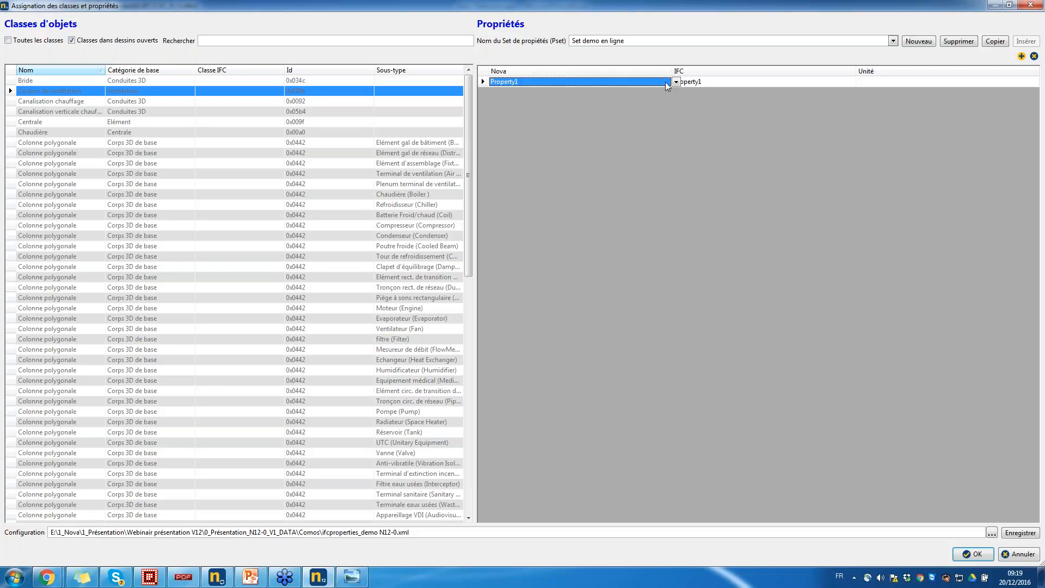
{"action": "left_click", "coordinate": [677, 83]}
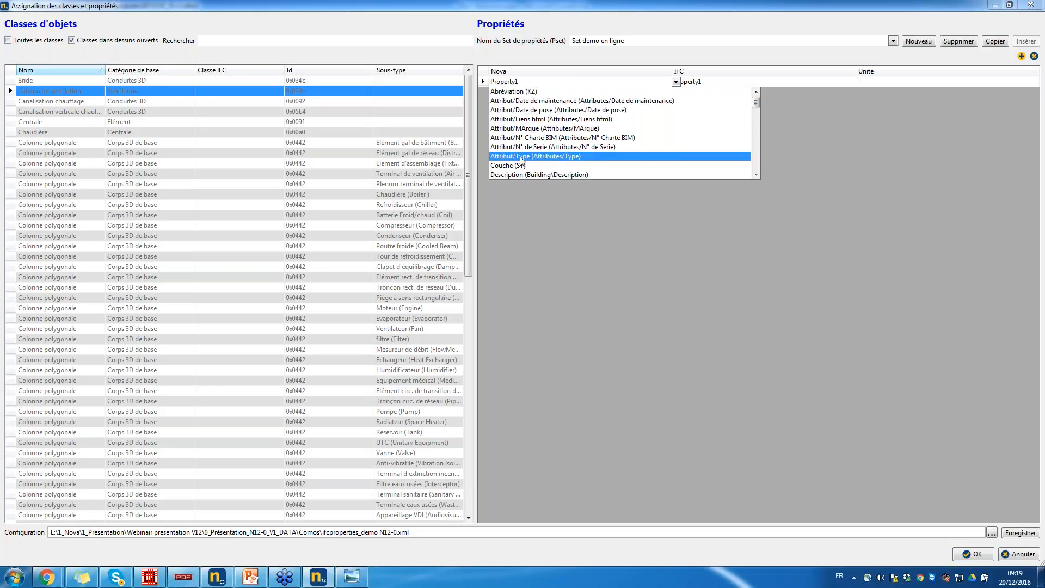
{"action": "mouse_move", "coordinate": [756, 105]}
{"action": "left_mouse_down"}
{"action": "mouse_move", "coordinate": [758, 170]}
{"action": "mouse_move", "coordinate": [752, 104]}
{"action": "left_mouse_up"}
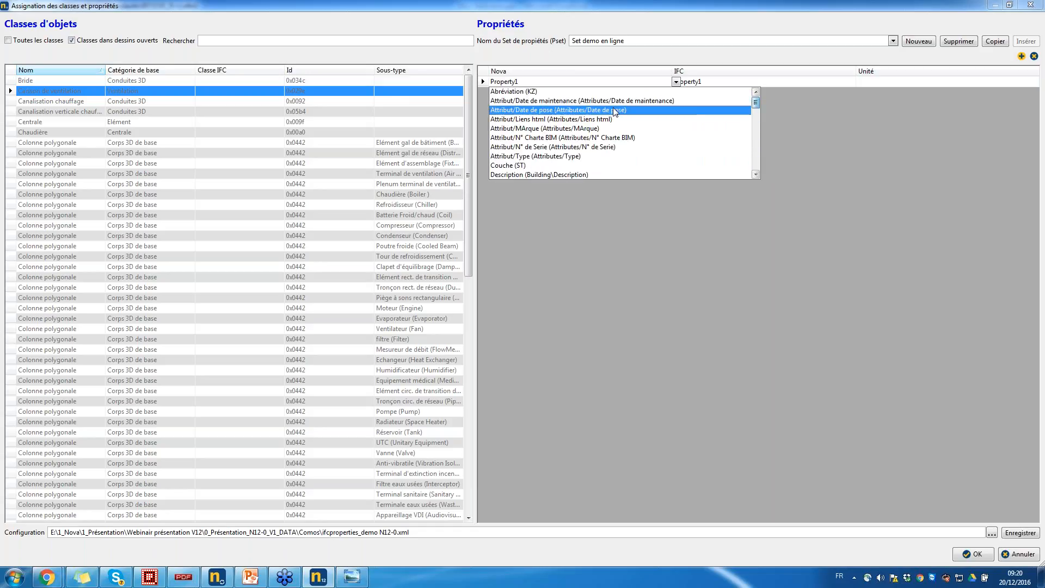
{"action": "left_click", "coordinate": [569, 129]}
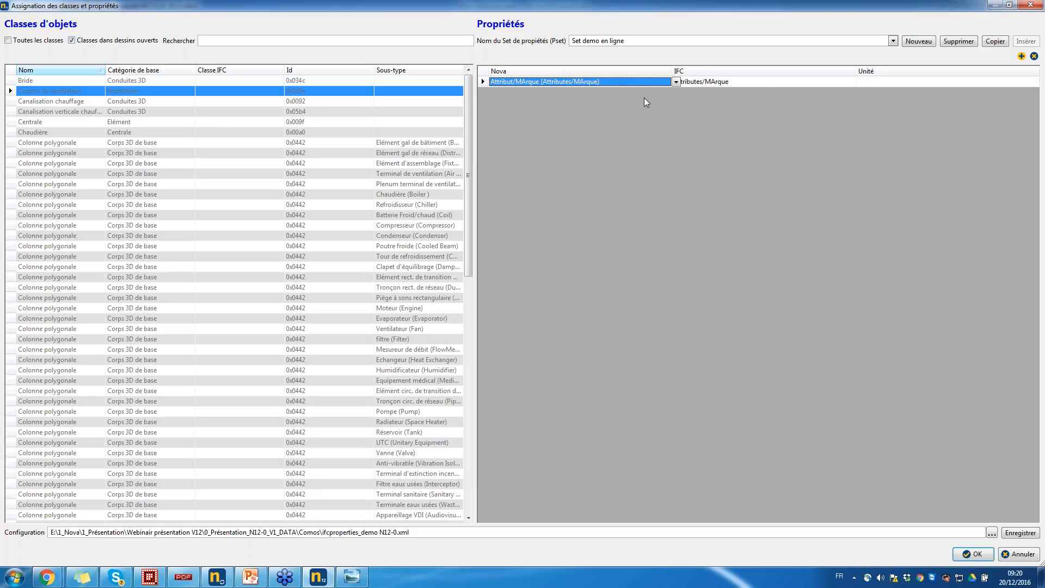
Step: Add two more properties to the set, mapped to the free attributes Type and Date de pose
{"action": "left_click", "coordinate": [1022, 57]}
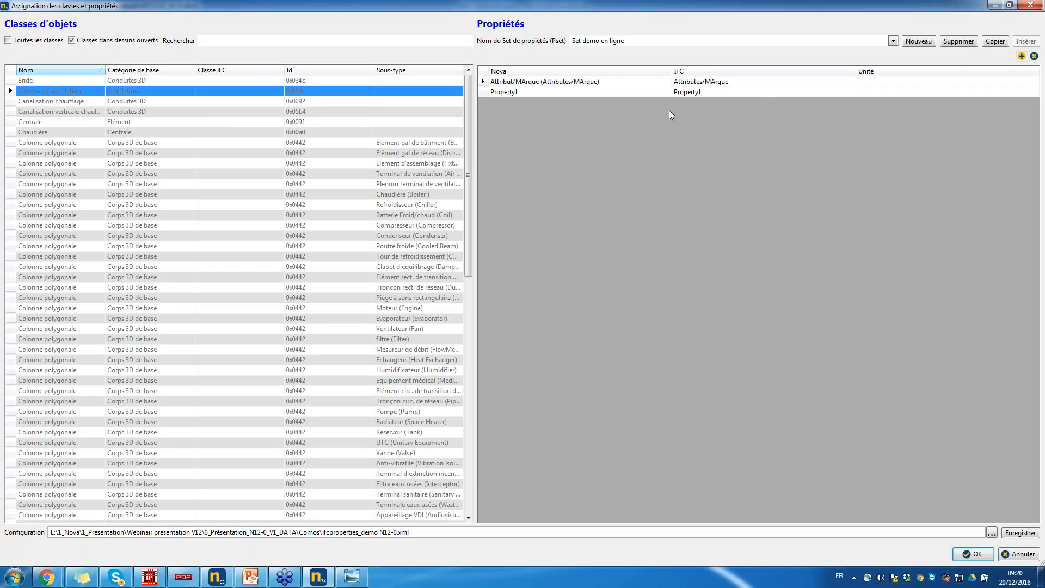
{"action": "left_click", "coordinate": [672, 93]}
{"action": "left_click", "coordinate": [676, 92]}
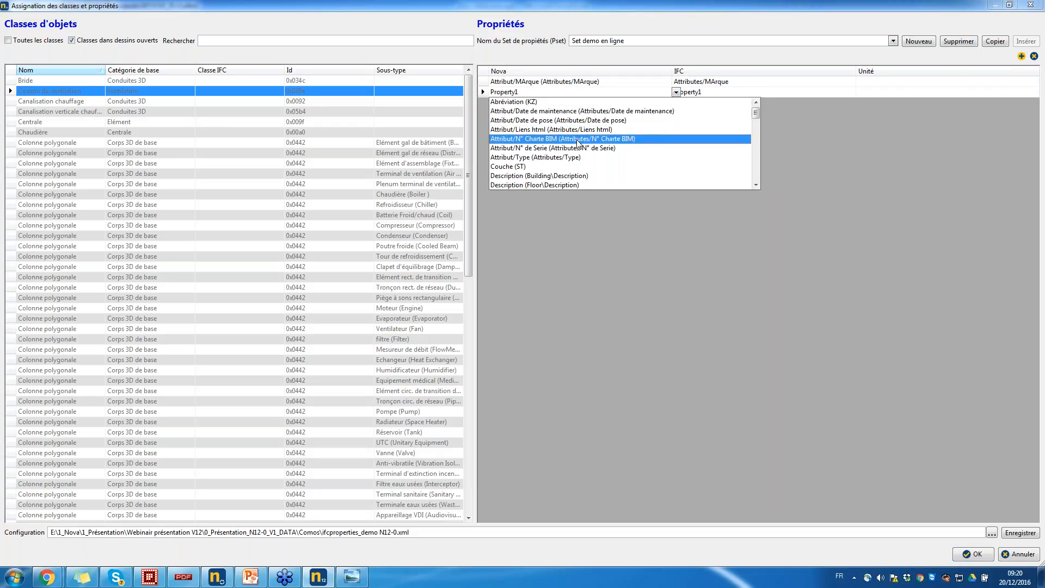
{"action": "left_click", "coordinate": [578, 158]}
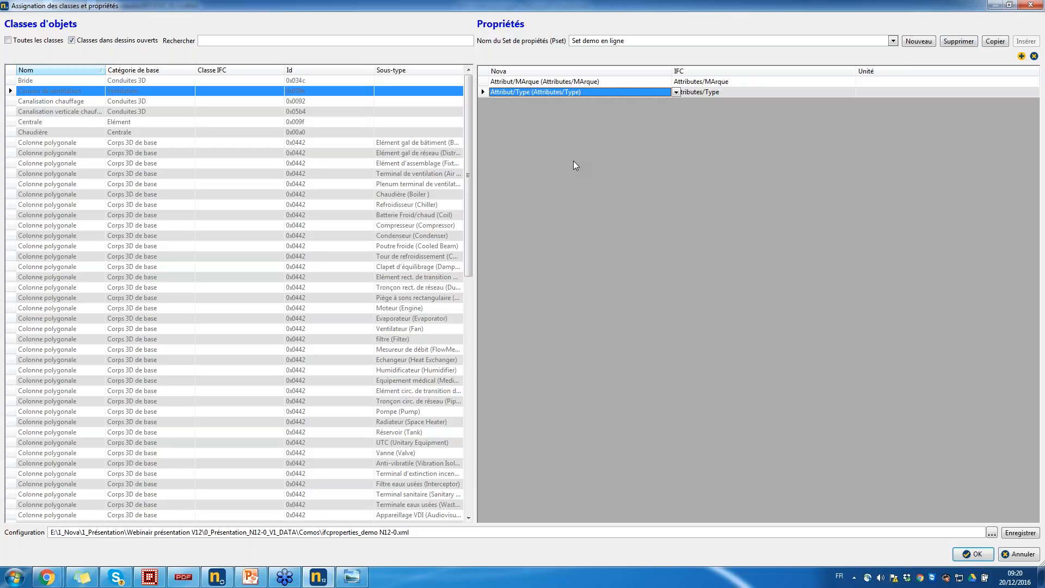
{"action": "left_click", "coordinate": [482, 88]}
{"action": "left_click", "coordinate": [674, 103]}
{"action": "left_click", "coordinate": [676, 103]}
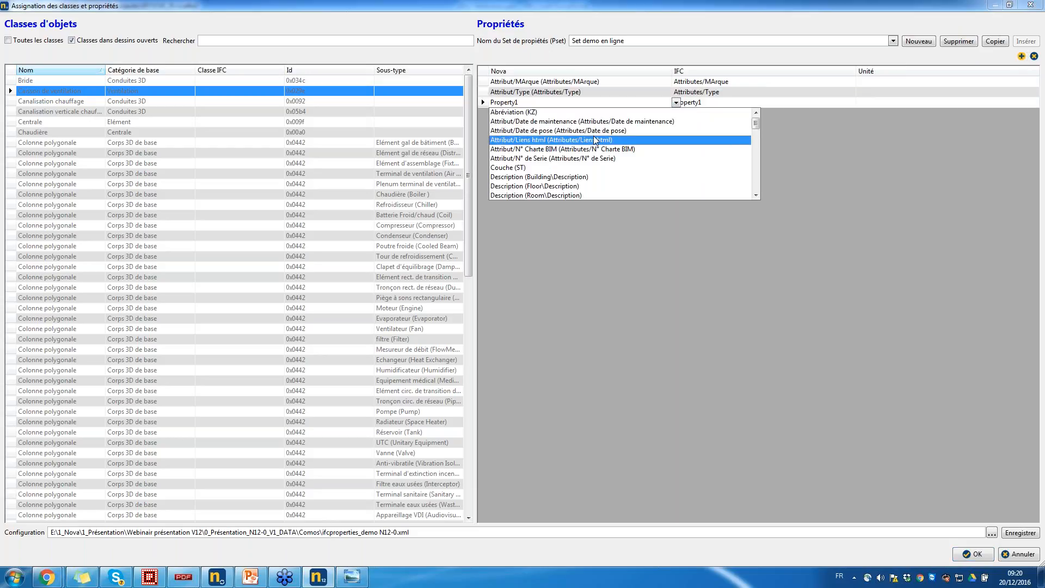
{"action": "left_click", "coordinate": [583, 130]}
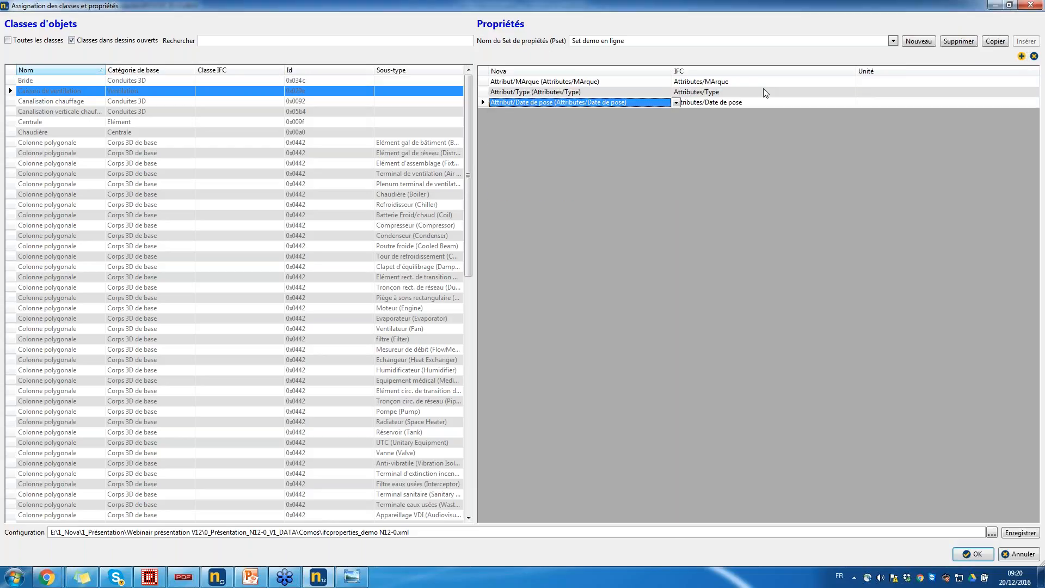
Step: Add properties mapped to the free attributes N° de Serie and Liens html to the set
{"action": "left_click", "coordinate": [1022, 56]}
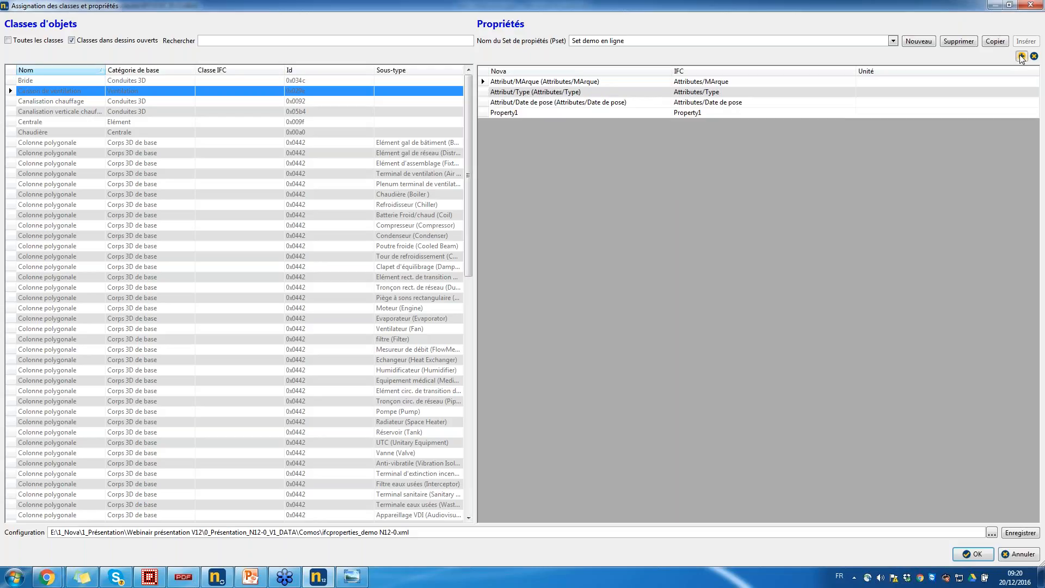
{"action": "left_click", "coordinate": [651, 112]}
{"action": "left_click", "coordinate": [677, 112]}
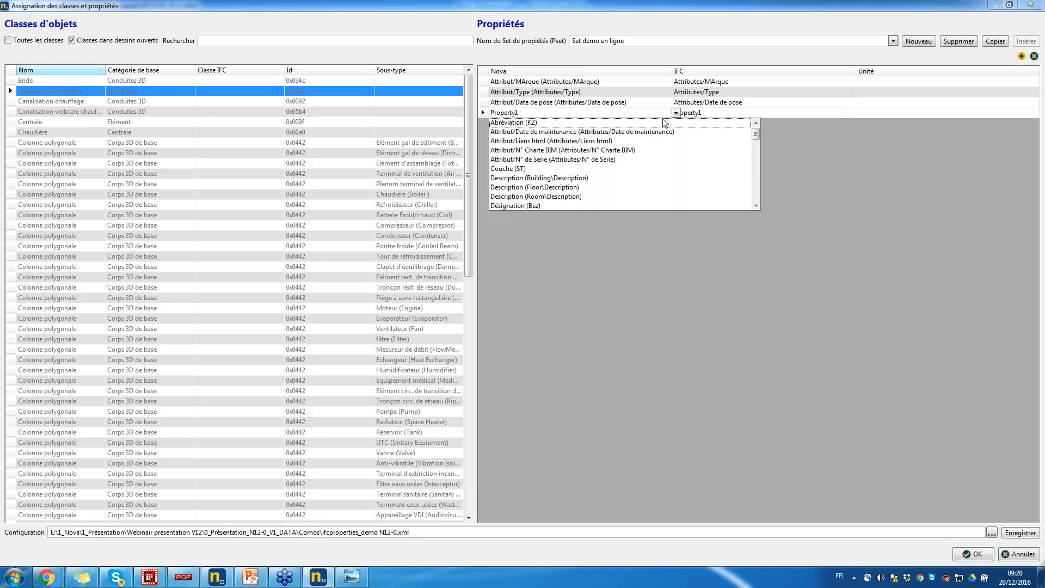
{"action": "left_click", "coordinate": [606, 159]}
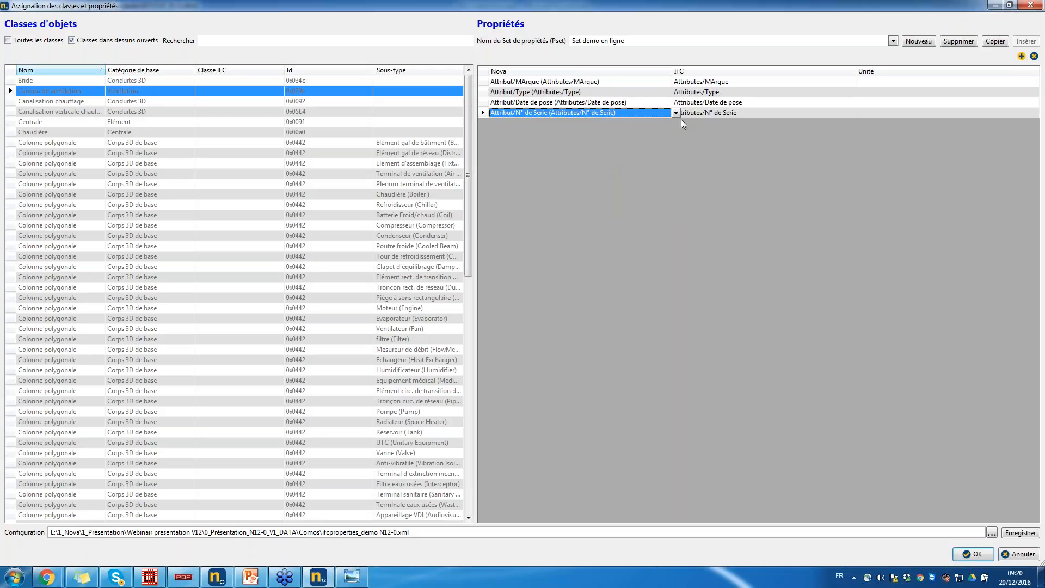
{"action": "left_click", "coordinate": [1022, 56]}
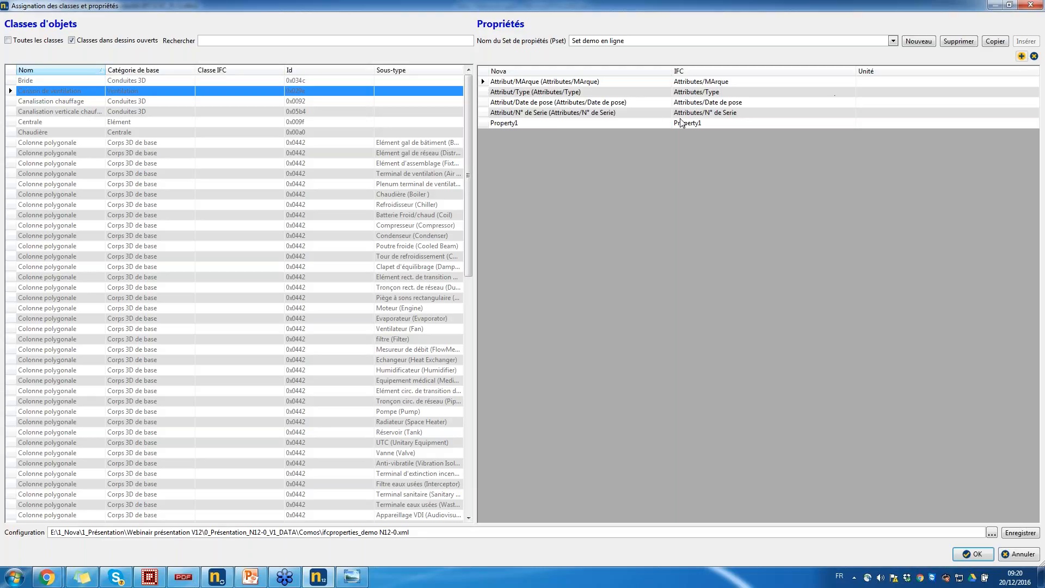
{"action": "left_click", "coordinate": [647, 124]}
{"action": "left_click", "coordinate": [676, 123]}
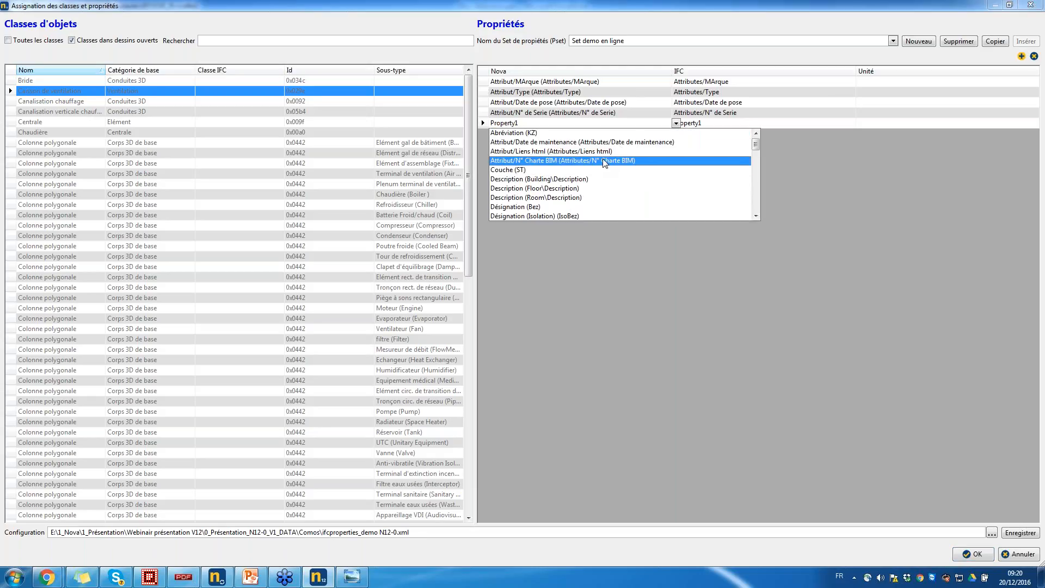
{"action": "left_click", "coordinate": [605, 151]}
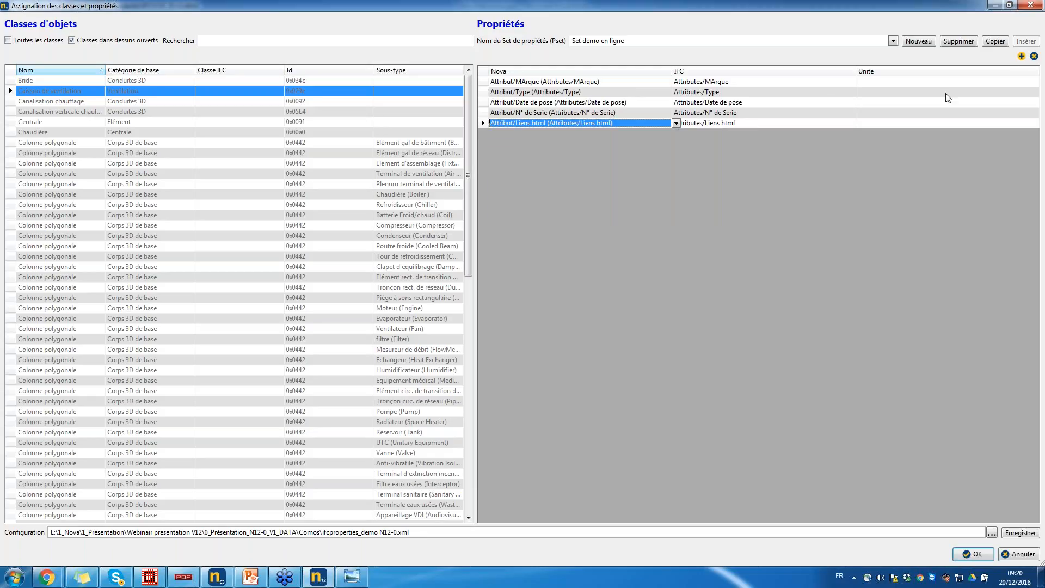
Step: Extend the property set with the free attributes Date de maintenance and N° Charte BIM
{"action": "left_click", "coordinate": [1022, 57]}
{"action": "left_click", "coordinate": [665, 133]}
{"action": "left_click", "coordinate": [675, 134]}
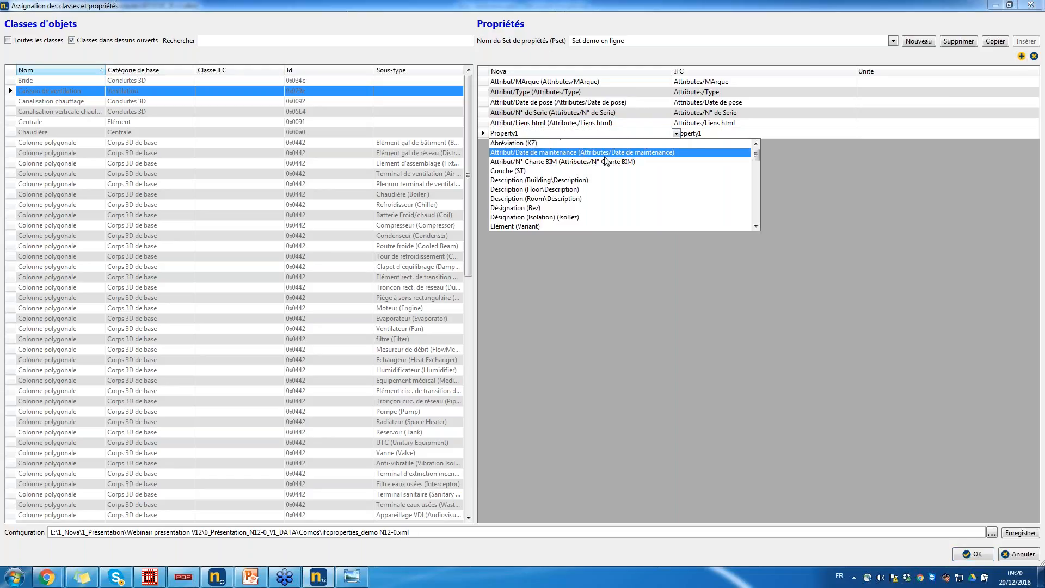
{"action": "left_click", "coordinate": [571, 153]}
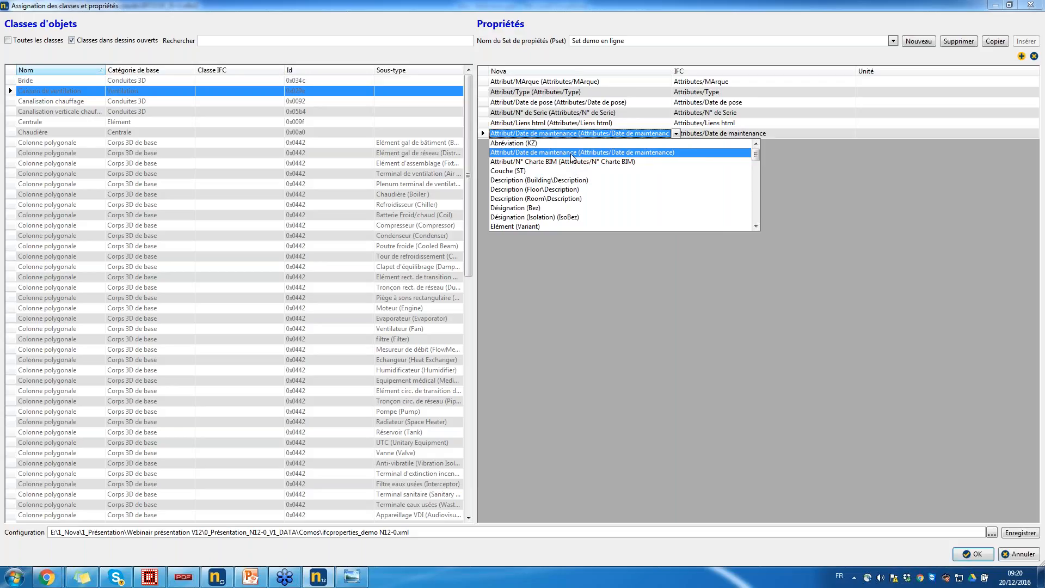
{"action": "left_click", "coordinate": [1021, 56]}
{"action": "left_click", "coordinate": [663, 145]}
{"action": "left_click", "coordinate": [676, 144]}
{"action": "left_click", "coordinate": [637, 165]}
Step: Add a property mapped to the built-in value Poids en kg/m² (par mm d'épaisseur) to the set
{"action": "left_click", "coordinate": [1021, 56]}
{"action": "left_click", "coordinate": [658, 155]}
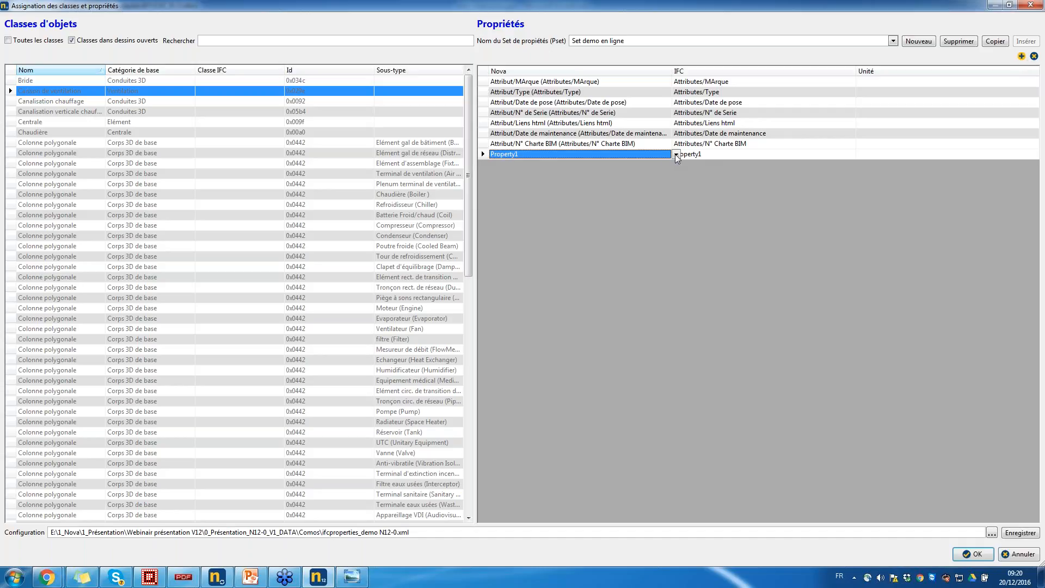
{"action": "left_click", "coordinate": [676, 154]}
{"action": "scroll", "coordinate": [648, 206], "scroll_direction": "down", "scroll_amount": 5}
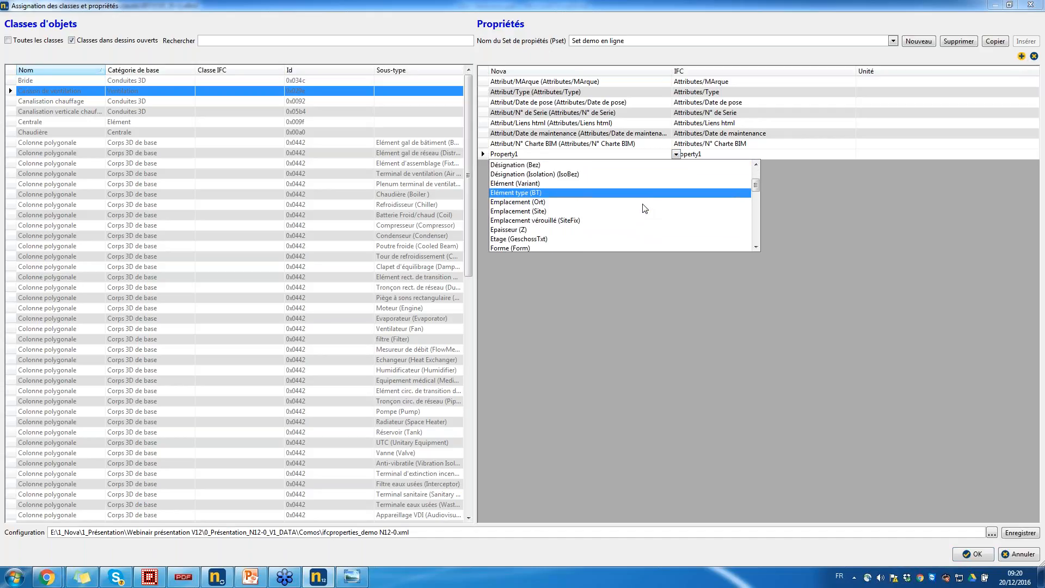
{"action": "scroll", "coordinate": [627, 209], "scroll_direction": "down", "scroll_amount": 3}
{"action": "scroll", "coordinate": [627, 214], "scroll_direction": "down", "scroll_amount": 8}
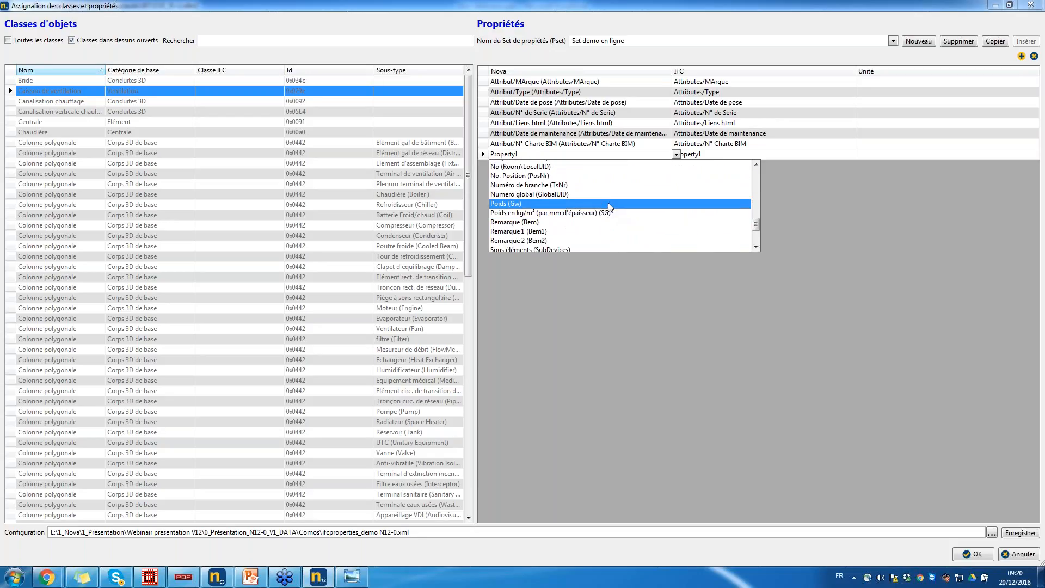
{"action": "scroll", "coordinate": [557, 216], "scroll_direction": "down", "scroll_amount": 3}
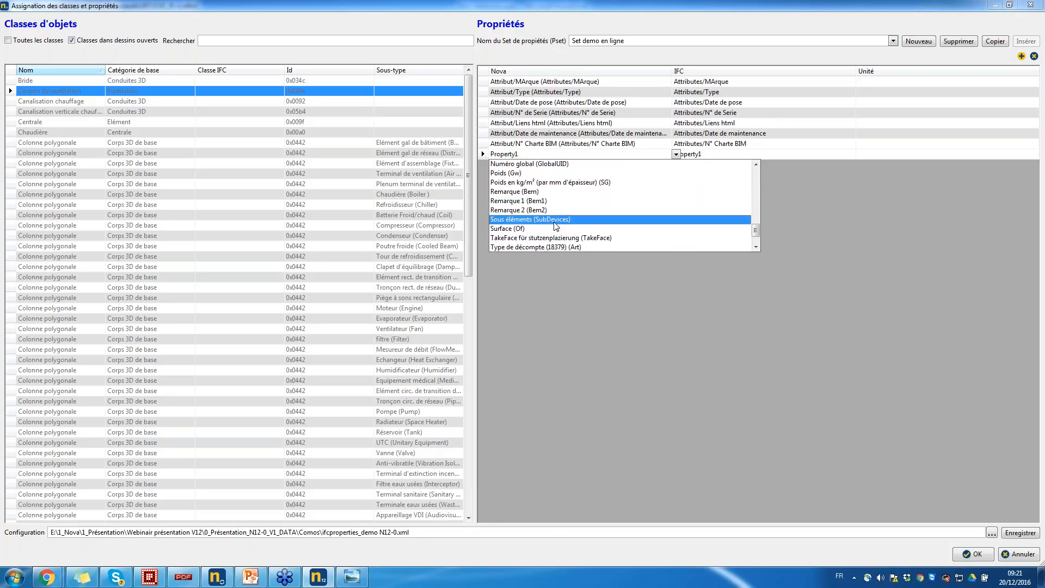
{"action": "left_click", "coordinate": [570, 182]}
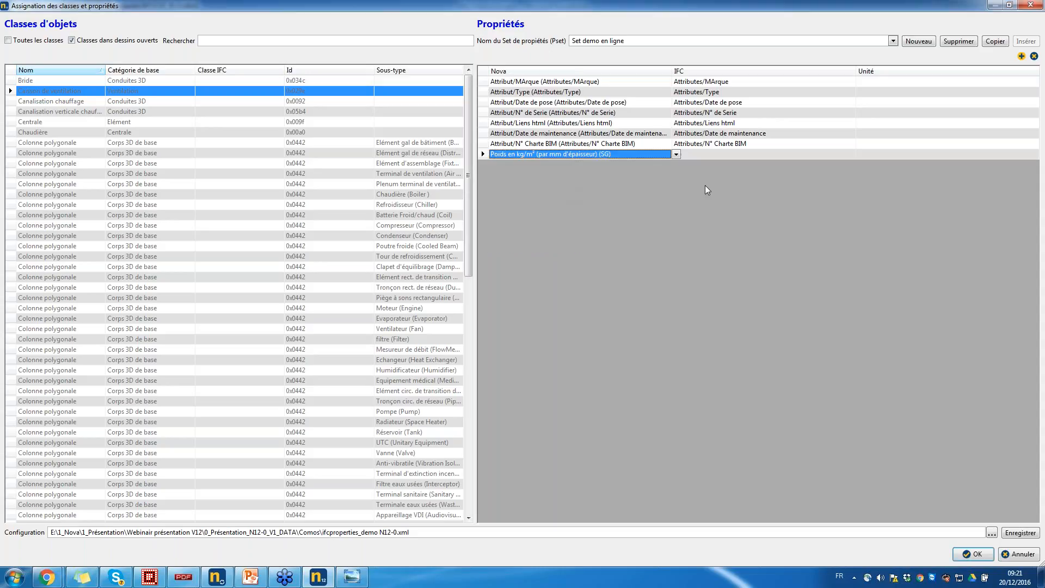
Step: Copy all properties of Set demo en ligne and paste them onto every object class in the list
{"action": "left_click", "coordinate": [798, 144]}
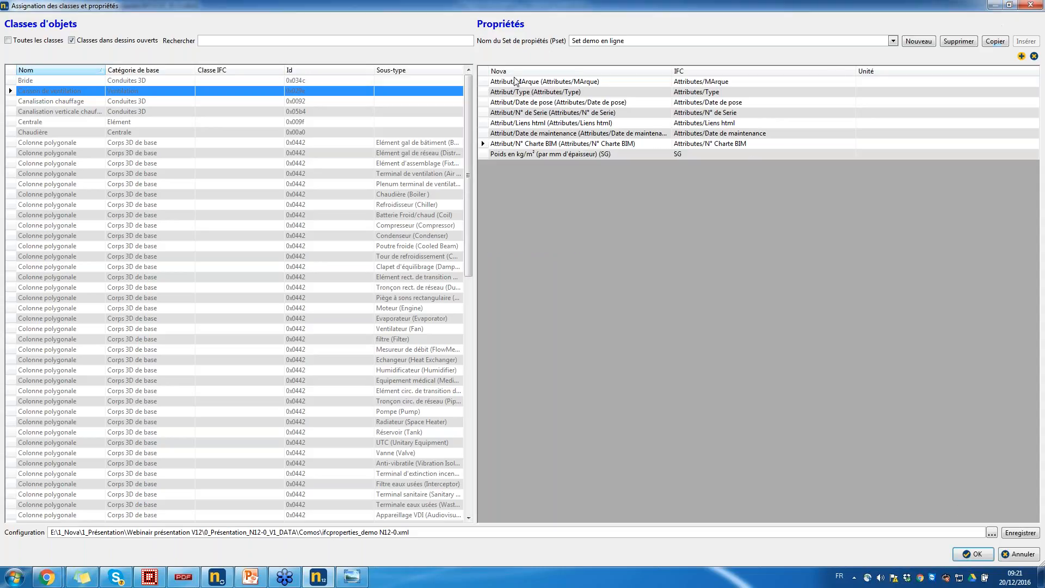
{"action": "left_click", "coordinate": [484, 71]}
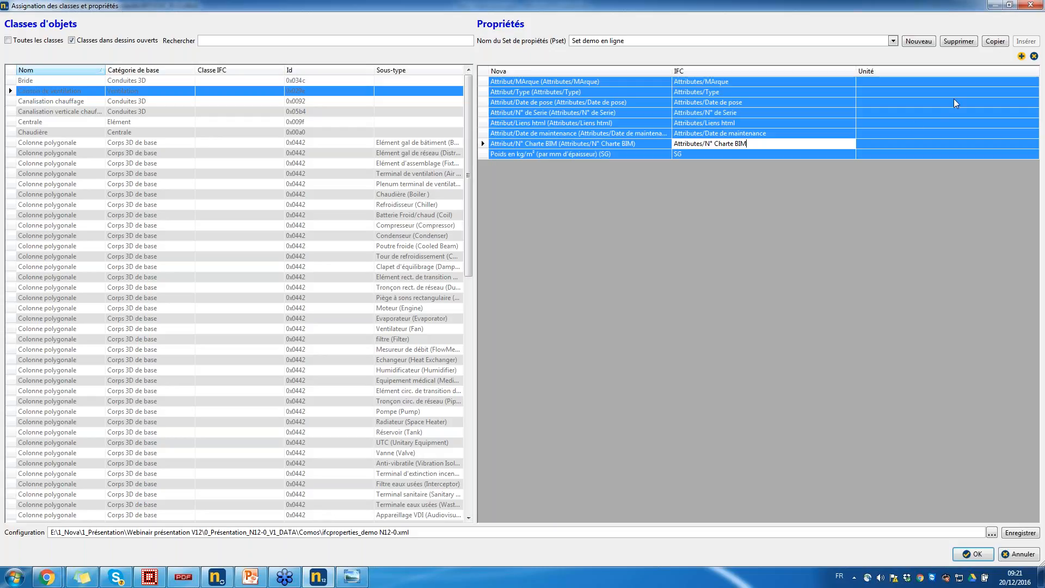
{"action": "left_click", "coordinate": [996, 42]}
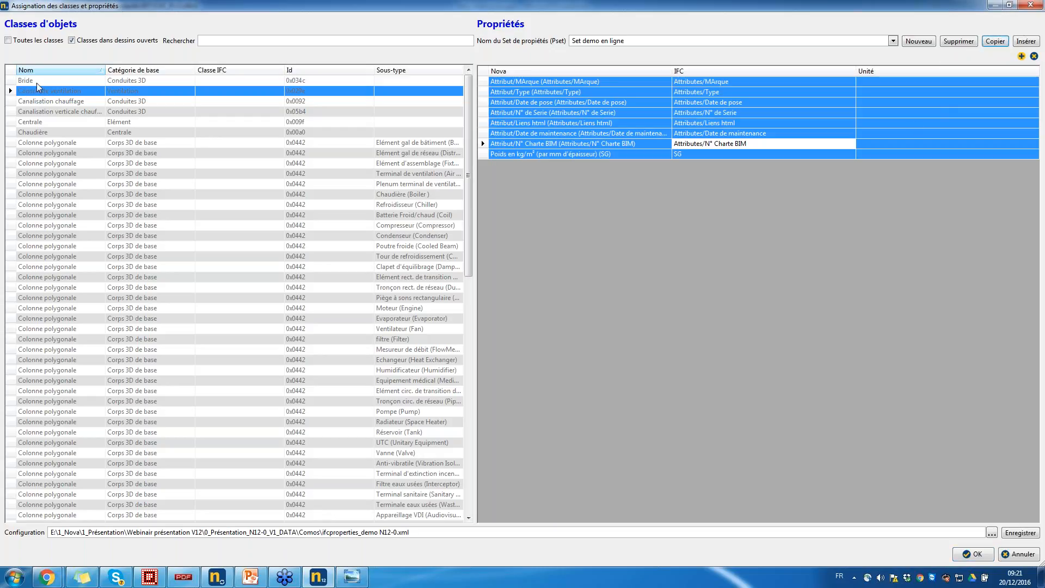
{"action": "left_click", "coordinate": [13, 70]}
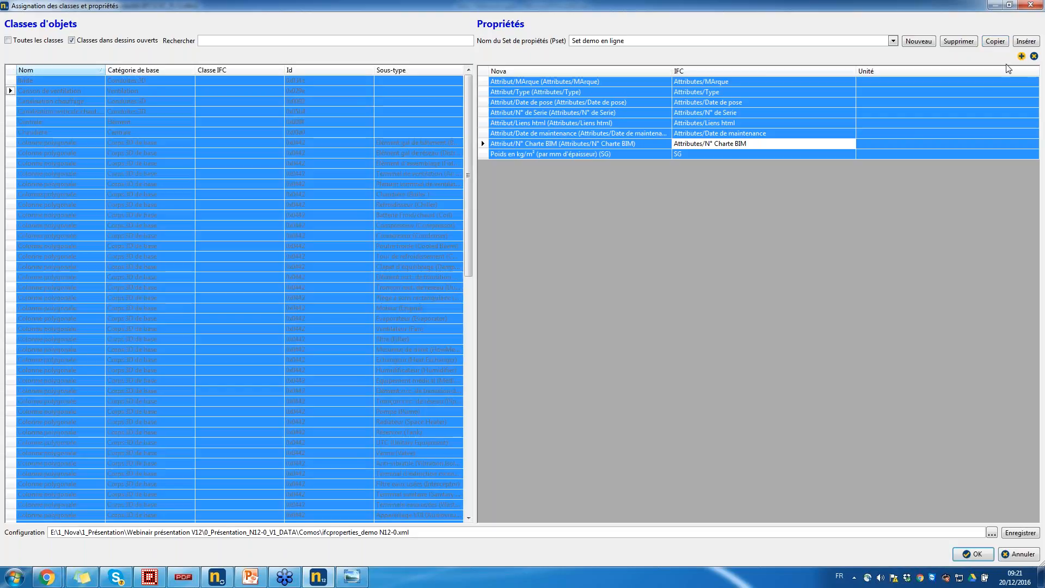
{"action": "left_click", "coordinate": [1025, 41]}
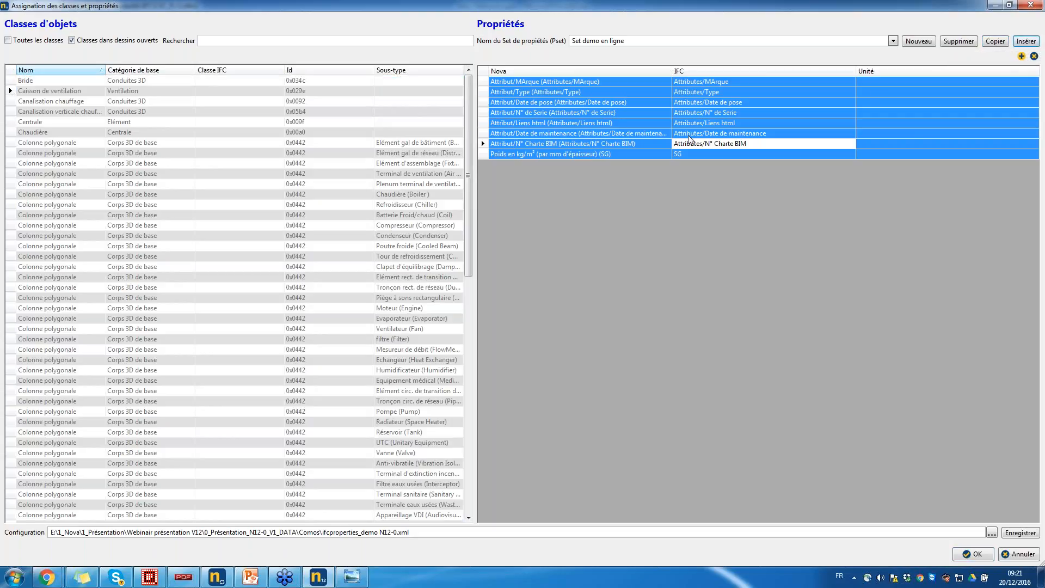
Step: Check the pasted properties on the Centrale, Chaudière and Canalisation chauffage classes, comparing Set_Nova12-0_webinaire with Set demo en ligne
{"action": "left_click", "coordinate": [11, 121]}
{"action": "left_click", "coordinate": [13, 133]}
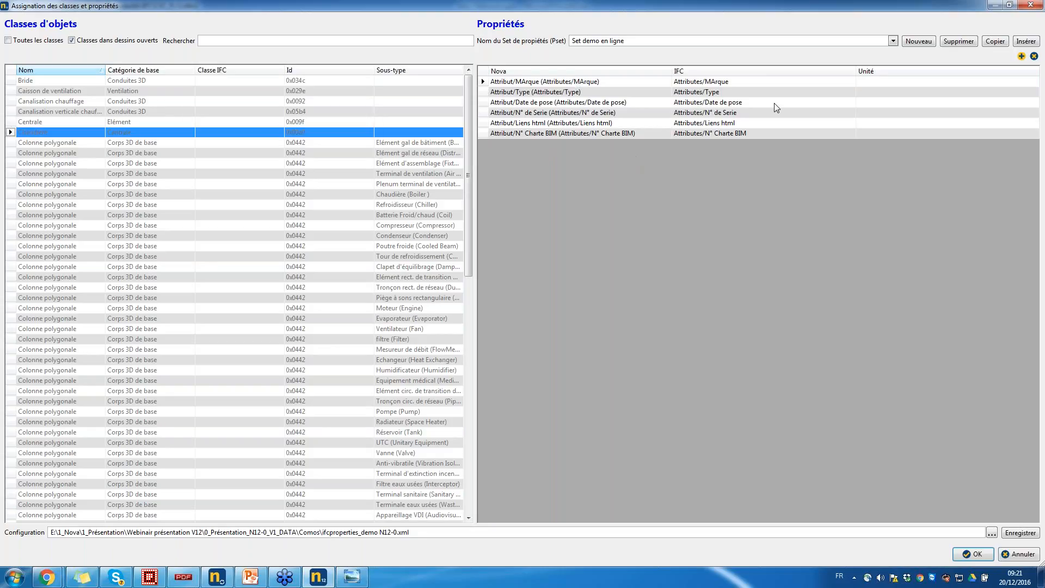
{"action": "left_click", "coordinate": [14, 102]}
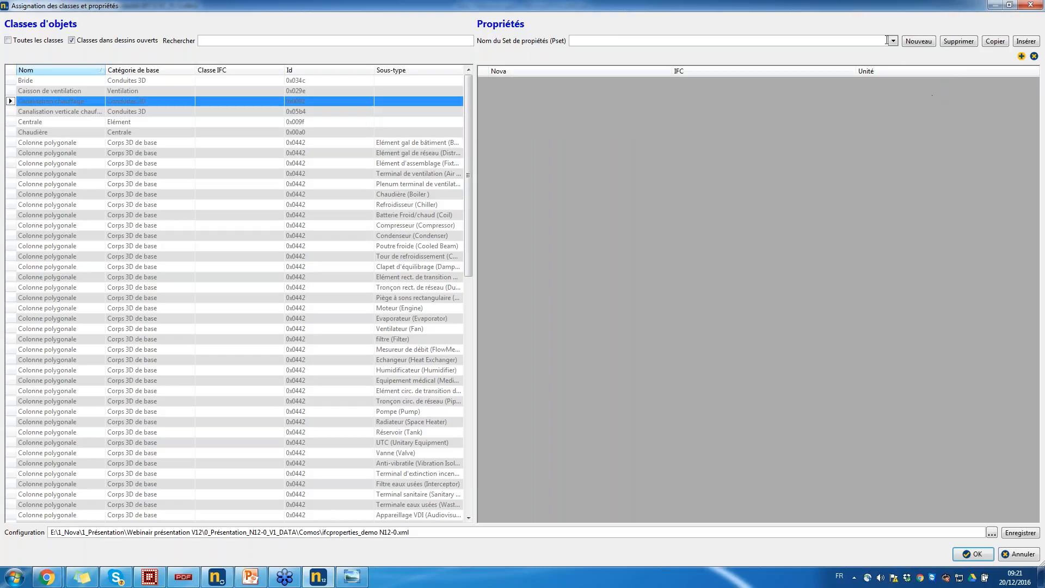
{"action": "left_click", "coordinate": [894, 41]}
{"action": "left_click", "coordinate": [865, 73]}
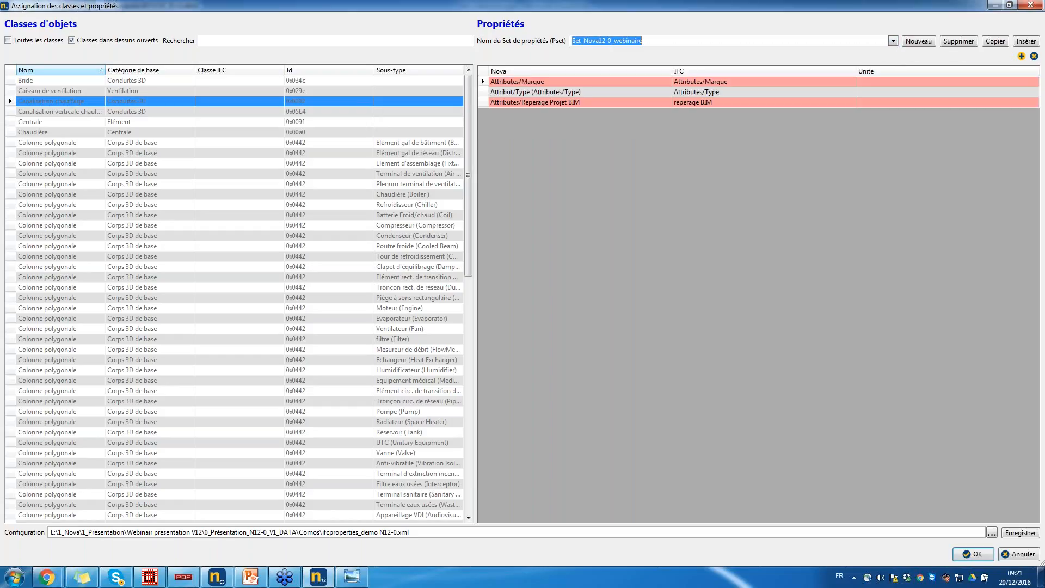
{"action": "left_click", "coordinate": [893, 42]}
{"action": "left_click", "coordinate": [861, 70]}
{"action": "left_click", "coordinate": [893, 41]}
{"action": "left_click", "coordinate": [868, 59]}
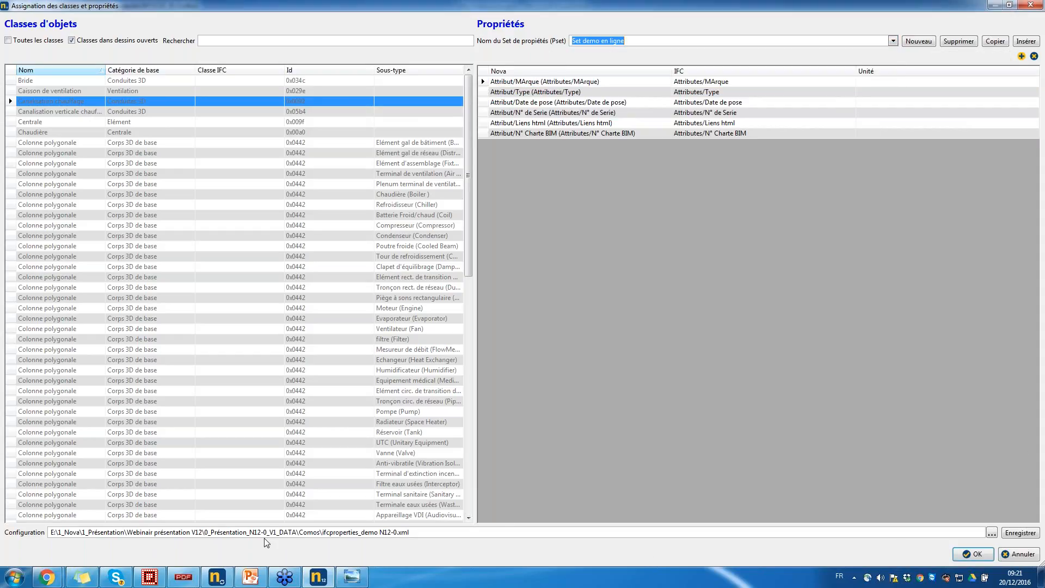
Step: Save the mapping configuration ifcproperties_demo N12-0.xml and accept the class and property assignments
{"action": "left_click", "coordinate": [1026, 536]}
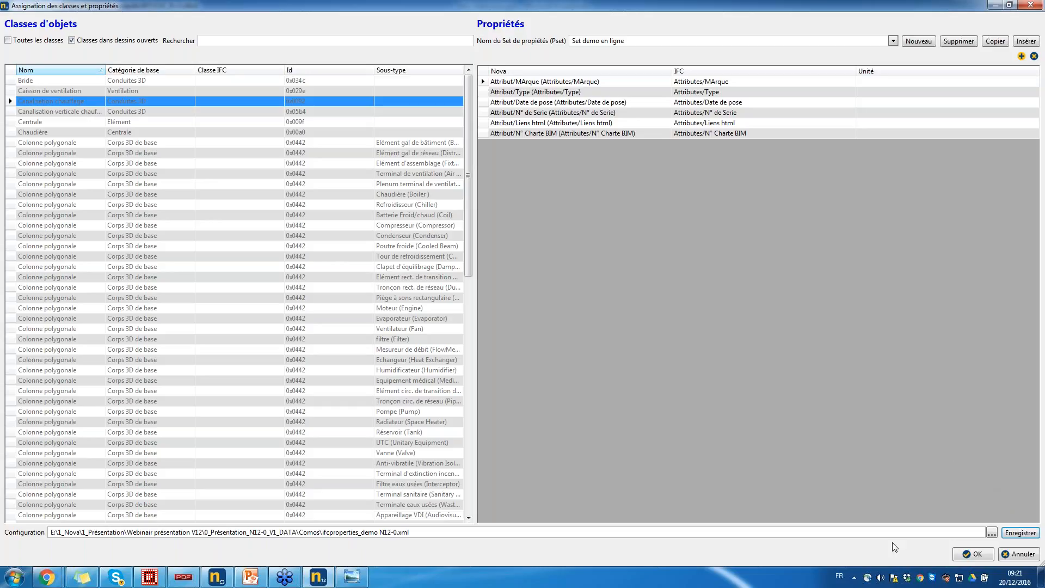
{"action": "left_click", "coordinate": [975, 554]}
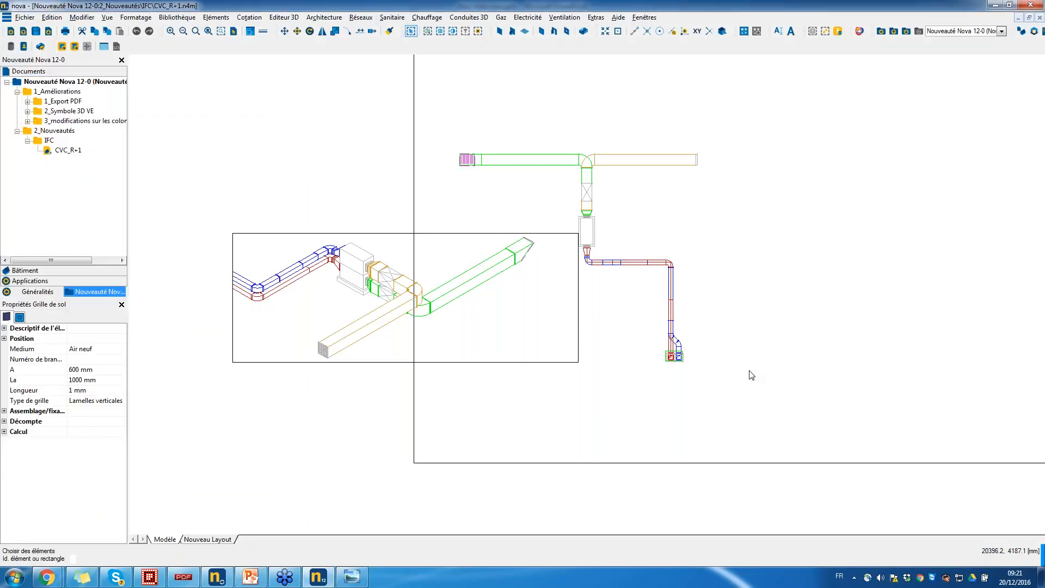
Step: Export the project's CVC_R+1 drawing to Nouveauté Nova 12-0_0000.ifc using the ifcproperties_demo N12-0.xml configuration and metres
{"action": "middle_click_drag", "start_coordinate": [483, 322], "coordinate": [507, 306]}
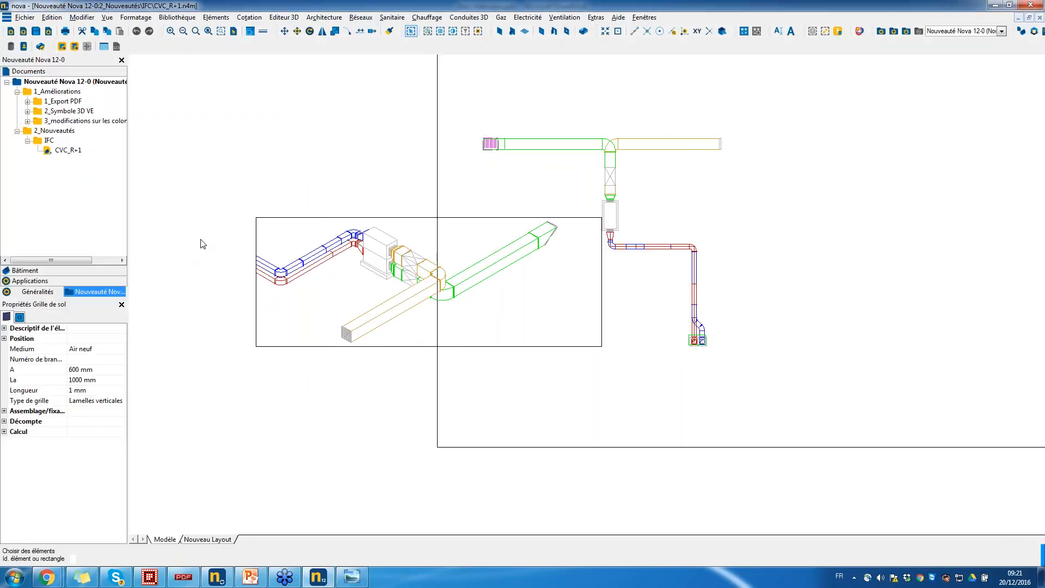
{"action": "right_click", "coordinate": [64, 84]}
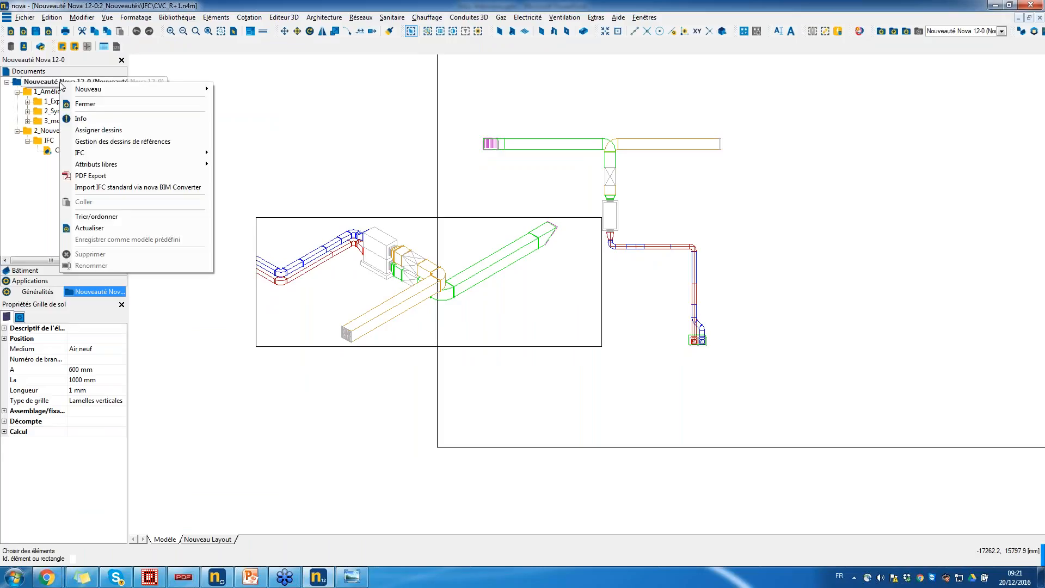
{"action": "mouse_move", "coordinate": [124, 158]}
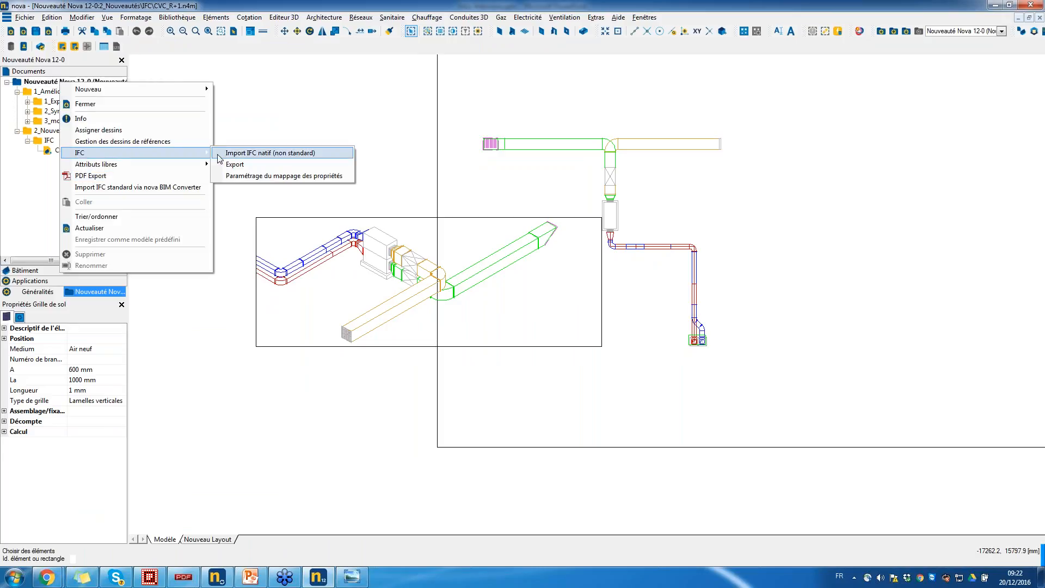
{"action": "left_click", "coordinate": [246, 164]}
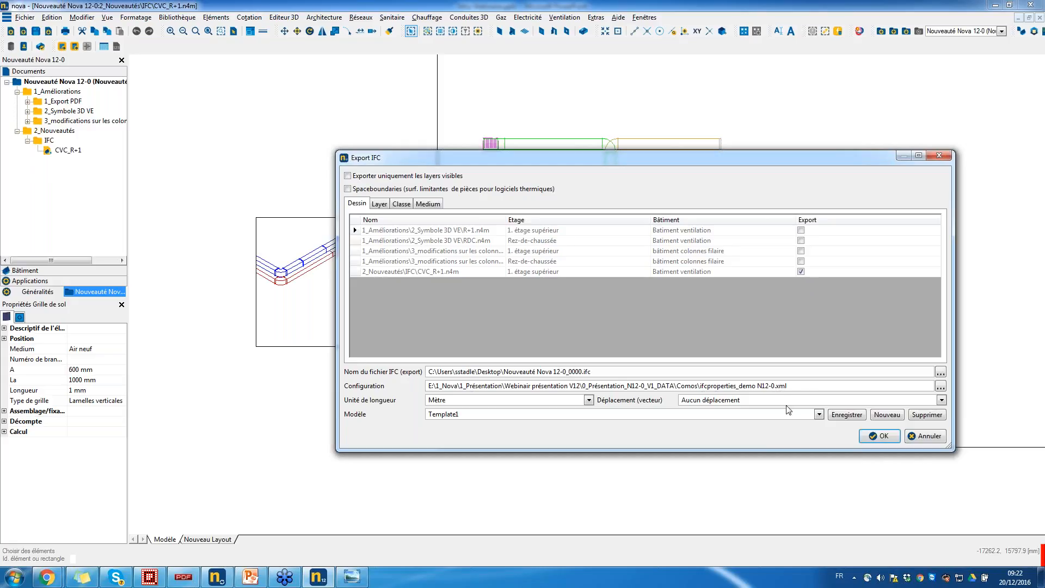
{"action": "left_click", "coordinate": [883, 437]}
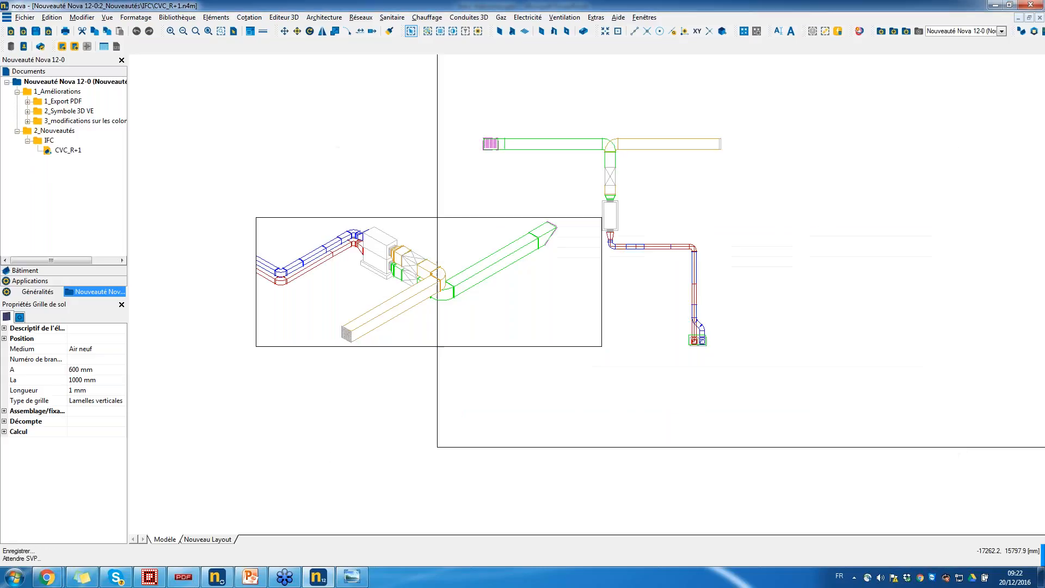
Step: Switch to Tekla BIMsight and load Nouveauté Nova 12-0_0000.ifc from the Desktop into a new project
{"action": "left_click", "coordinate": [998, 7]}
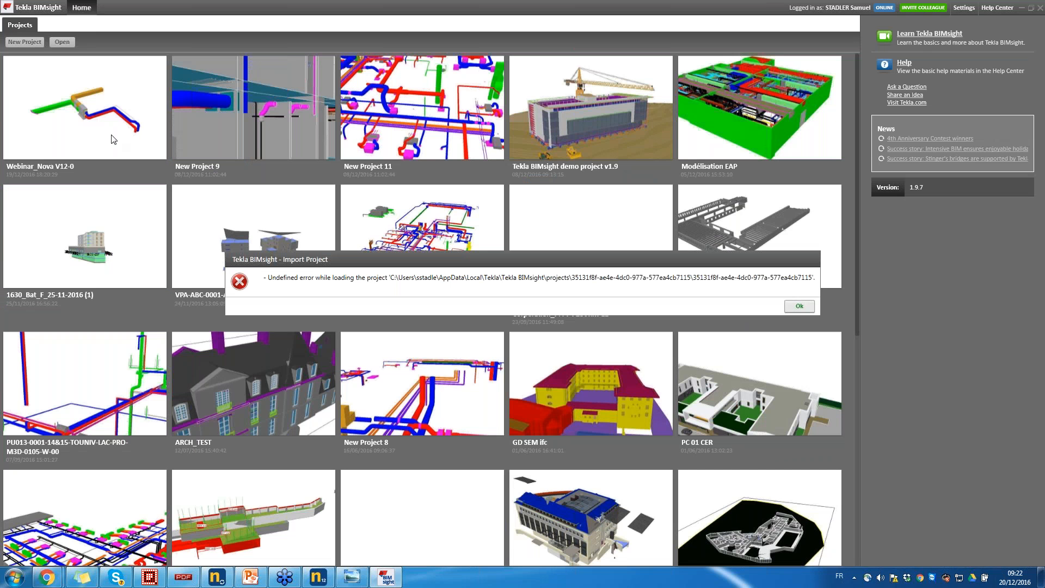
{"action": "left_click", "coordinate": [799, 306]}
{"action": "mouse_move", "coordinate": [99, 78]}
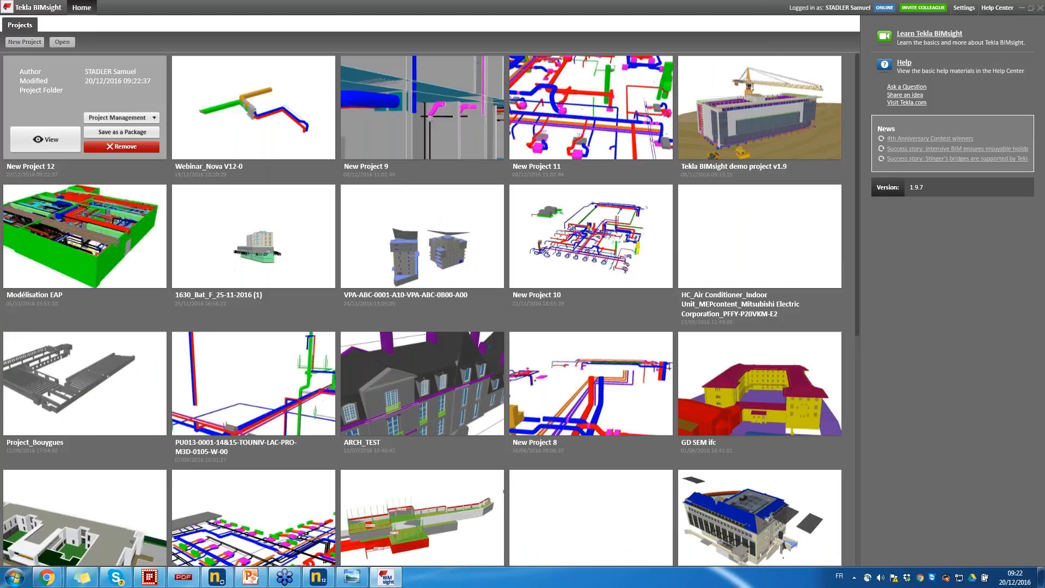
{"action": "left_click", "coordinate": [38, 140]}
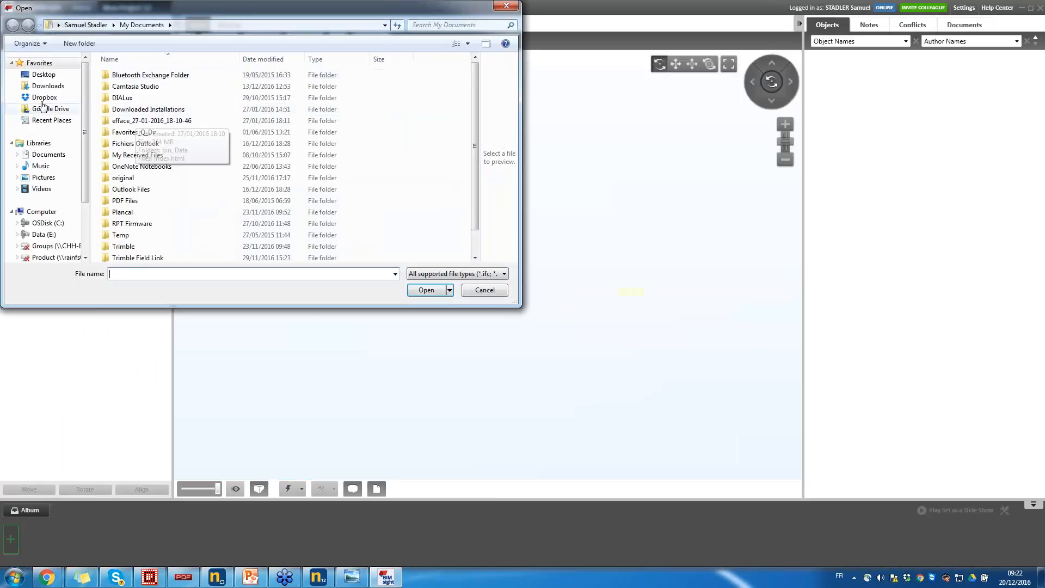
{"action": "left_click", "coordinate": [43, 74]}
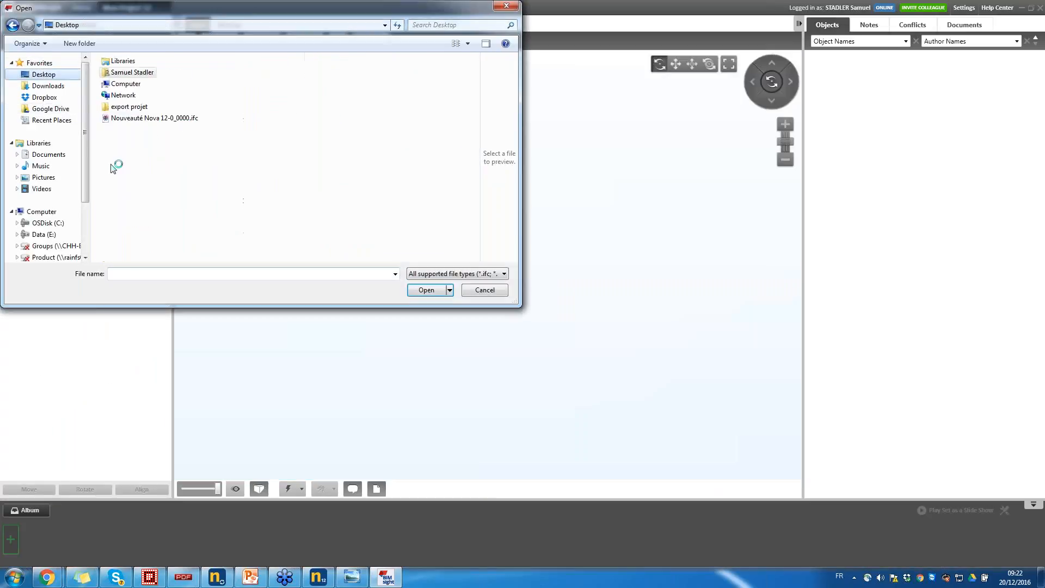
{"action": "left_click", "coordinate": [137, 119]}
{"action": "left_click", "coordinate": [426, 290]}
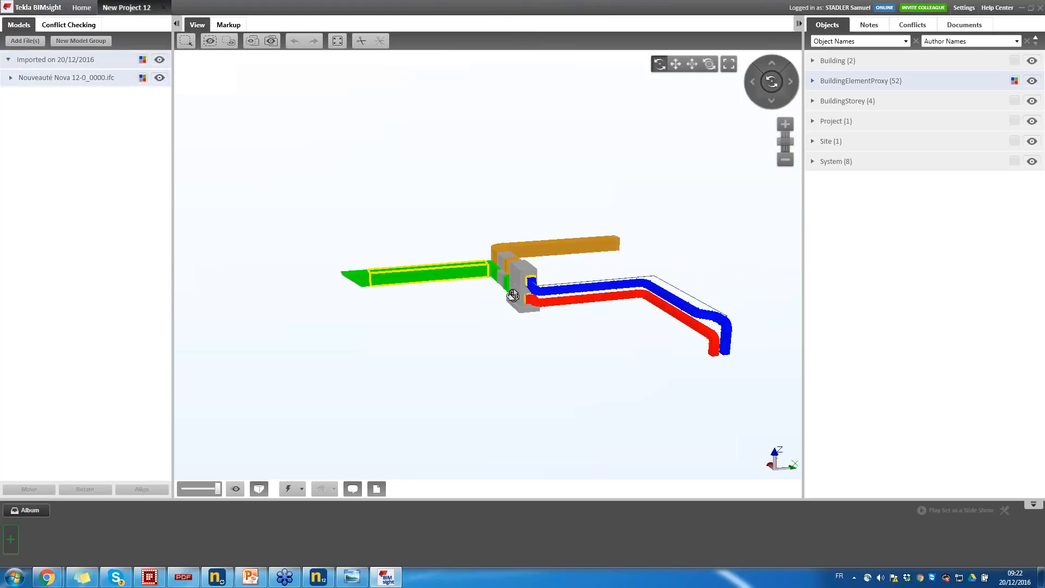
Step: Inspect the exported Set demo en ligne properties on the ventilation unit's upper box and return to Plancal nova
{"action": "left_click", "coordinate": [561, 275]}
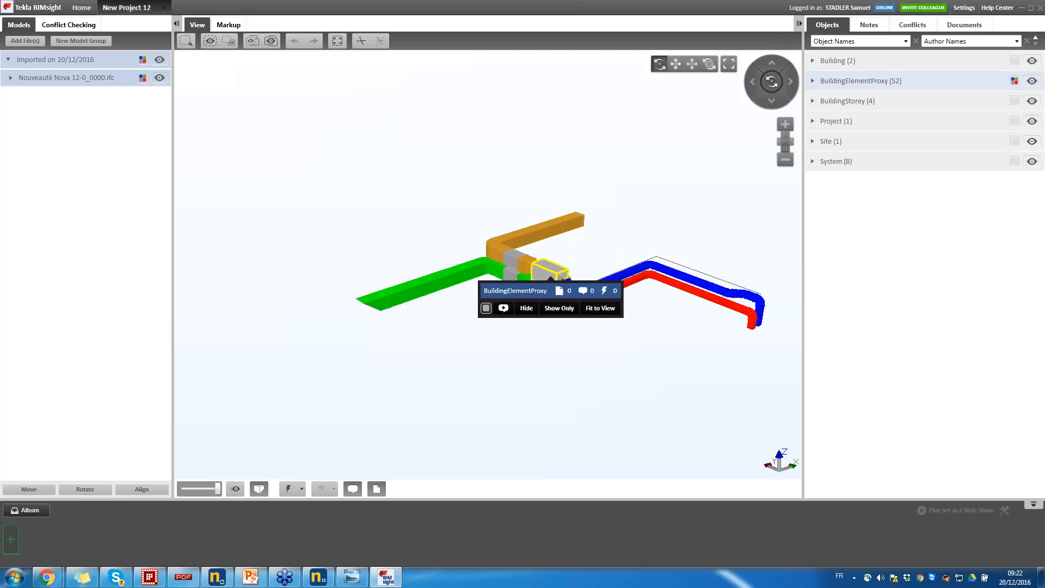
{"action": "left_click", "coordinate": [554, 290]}
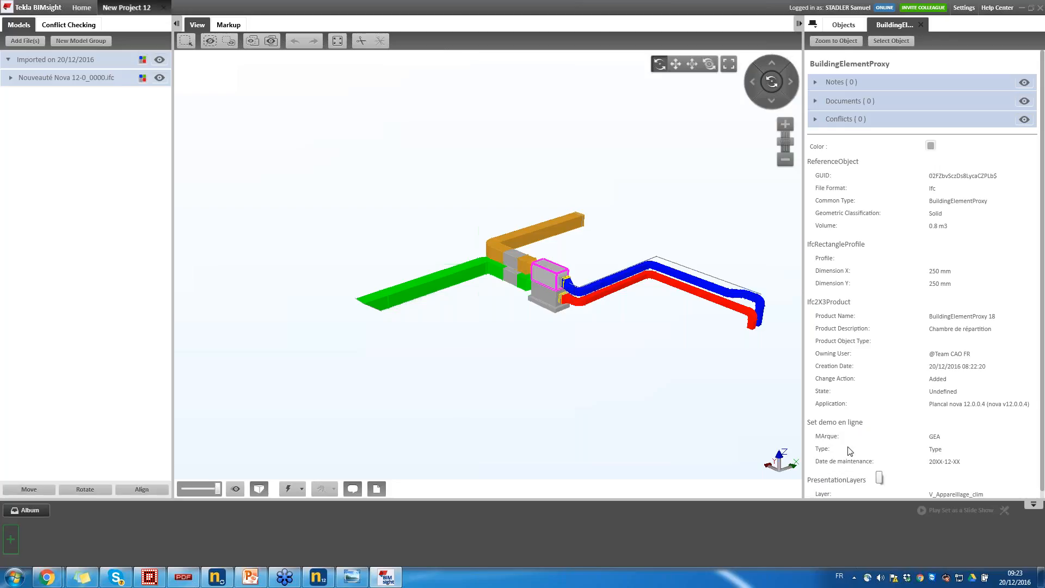
{"action": "left_click", "coordinate": [524, 344]}
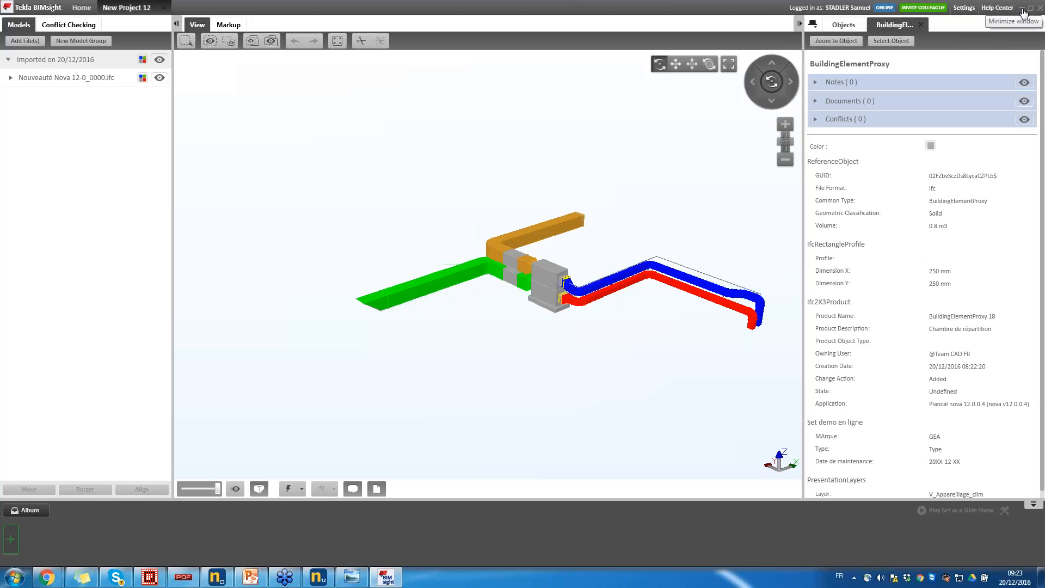
{"action": "left_click", "coordinate": [1023, 9]}
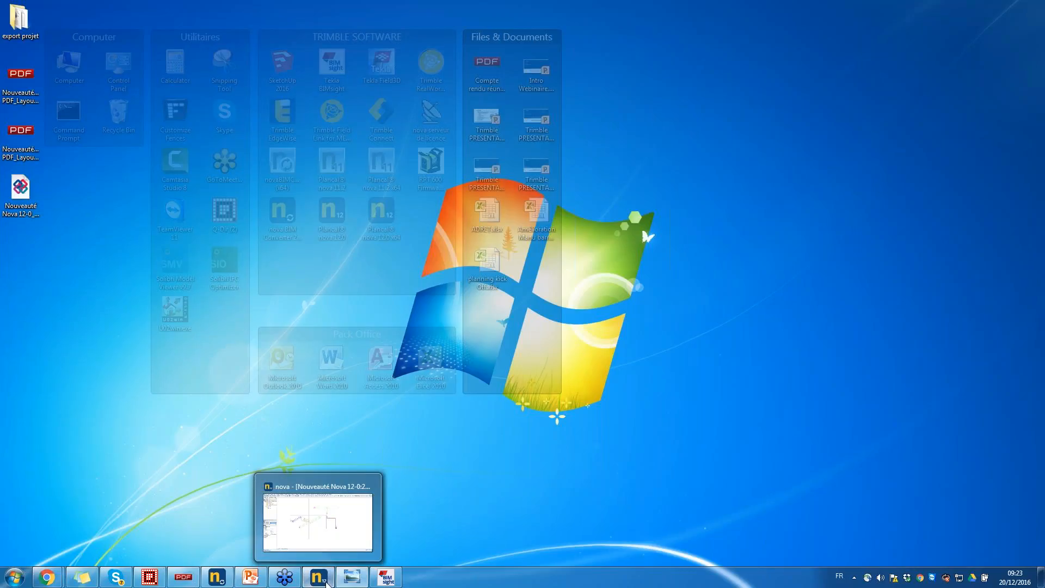
{"action": "left_click", "coordinate": [327, 578]}
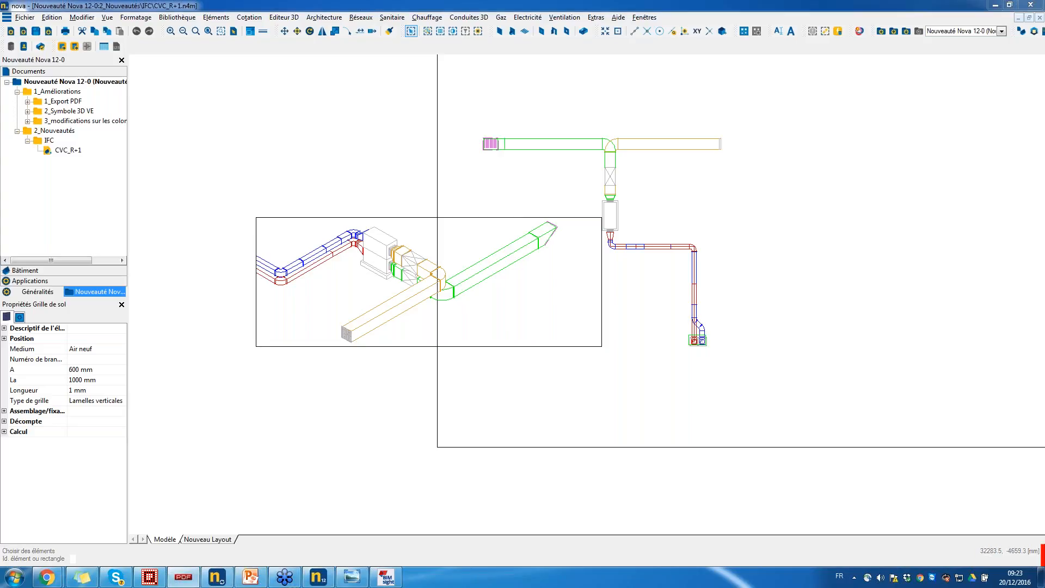
Step: Bring up 03-Nouveautes_nova_12_0_FR (1).pdf in a maximized PDF Pro window and show its cover page at a reduced zoom
{"action": "left_click_drag", "start_coordinate": [1044, 46], "coordinate": [929, 45]}
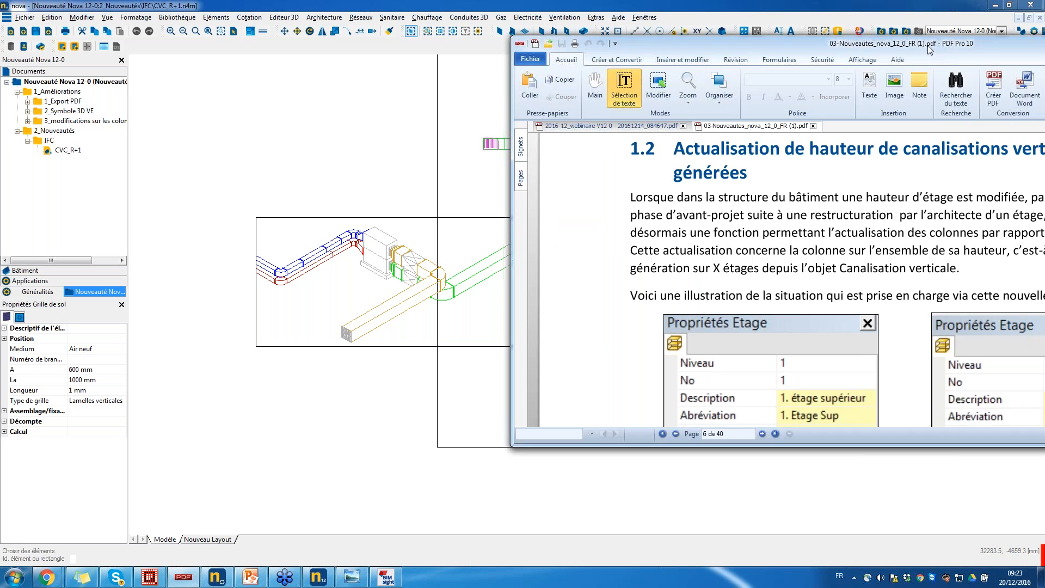
{"action": "double_click", "coordinate": [930, 50]}
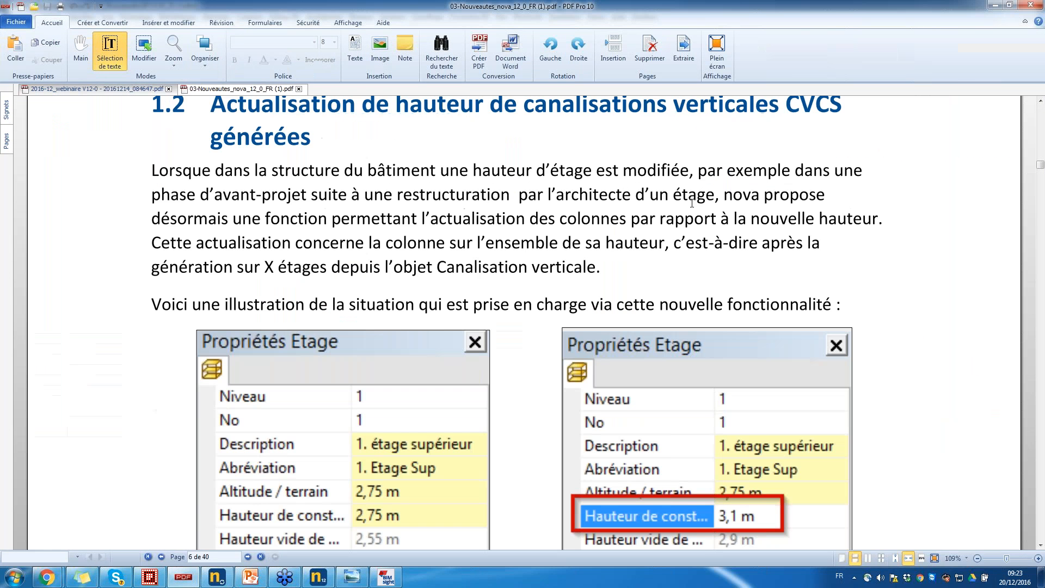
{"action": "scroll", "coordinate": [406, 128], "scroll_direction": "up", "scroll_amount": 10}
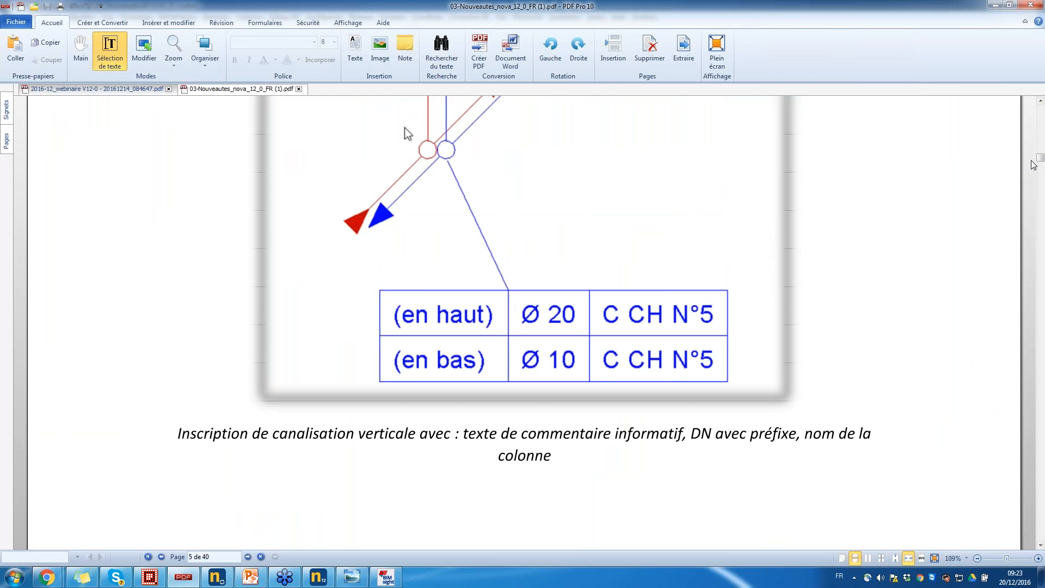
{"action": "left_click_drag", "start_coordinate": [1040, 159], "coordinate": [1041, 107]}
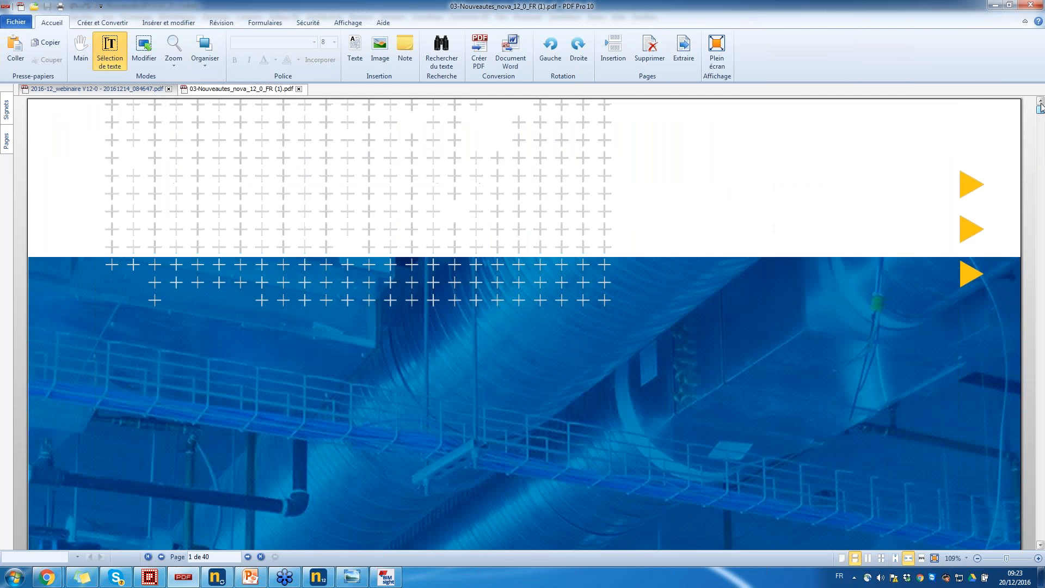
{"action": "left_click", "coordinate": [978, 558]}
{"action": "left_click", "coordinate": [978, 558]}
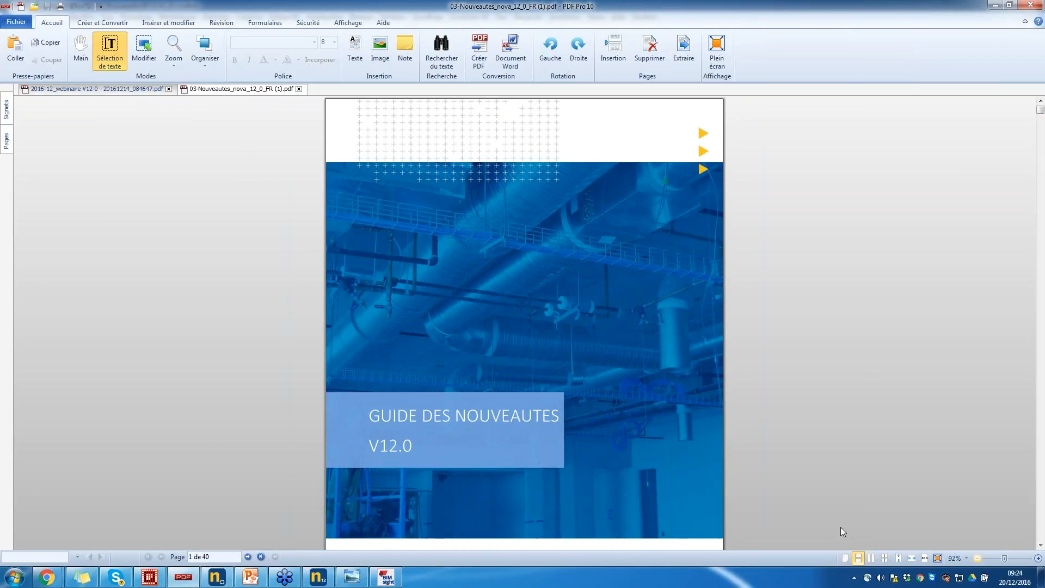
Step: Read through the introduction and table of contents of the V12.0 new features guide
{"action": "scroll", "coordinate": [782, 425], "scroll_direction": "down", "scroll_amount": 3}
{"action": "scroll", "coordinate": [782, 425], "scroll_direction": "down", "scroll_amount": 8}
{"action": "scroll", "coordinate": [782, 426], "scroll_direction": "down", "scroll_amount": 10}
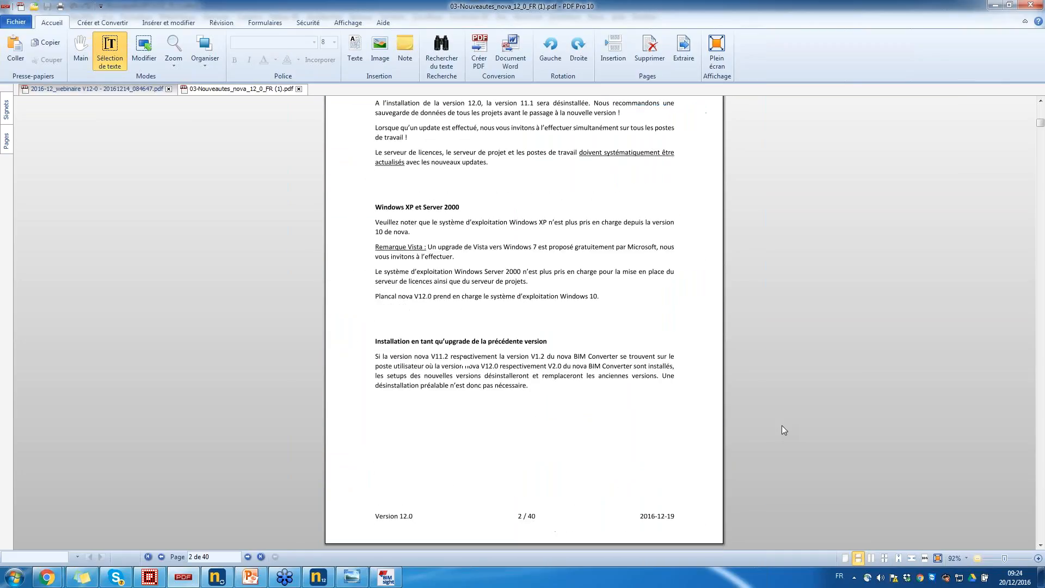
{"action": "scroll", "coordinate": [781, 426], "scroll_direction": "down", "scroll_amount": 10}
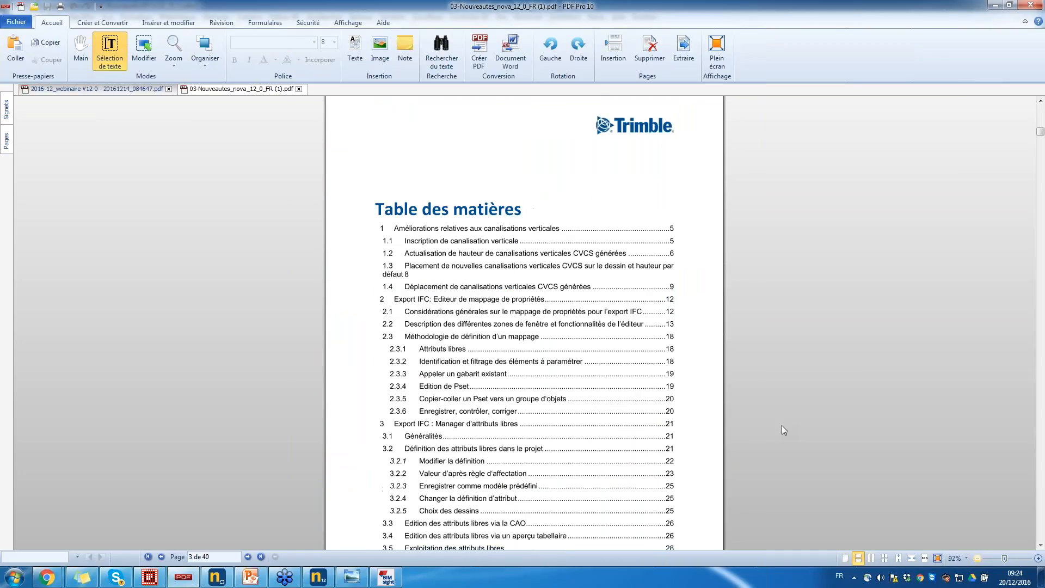
{"action": "scroll", "coordinate": [781, 426], "scroll_direction": "down", "scroll_amount": 1}
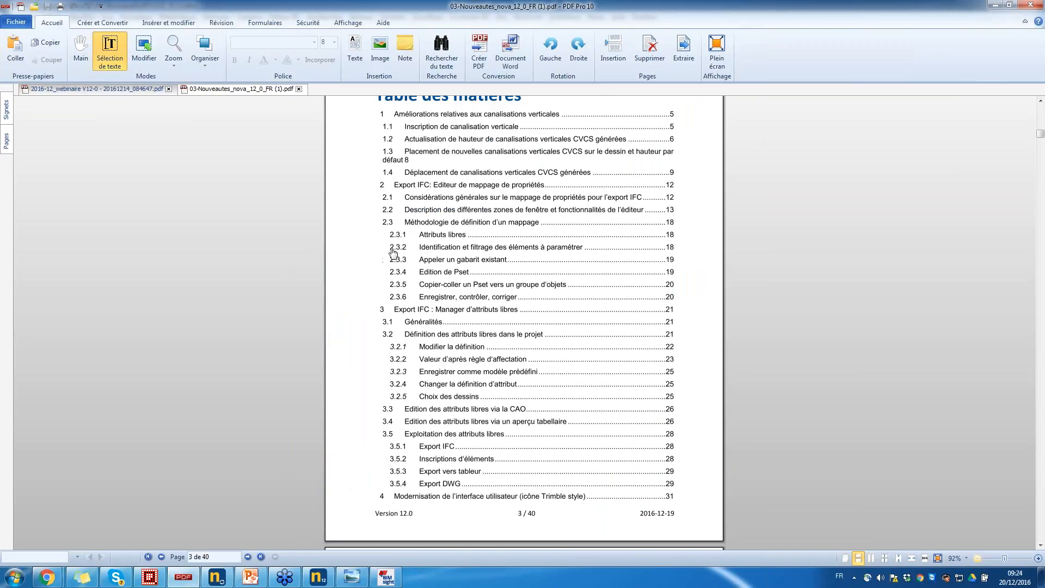
{"action": "scroll", "coordinate": [421, 457], "scroll_direction": "down", "scroll_amount": 1}
{"action": "scroll", "coordinate": [421, 458], "scroll_direction": "down", "scroll_amount": 13}
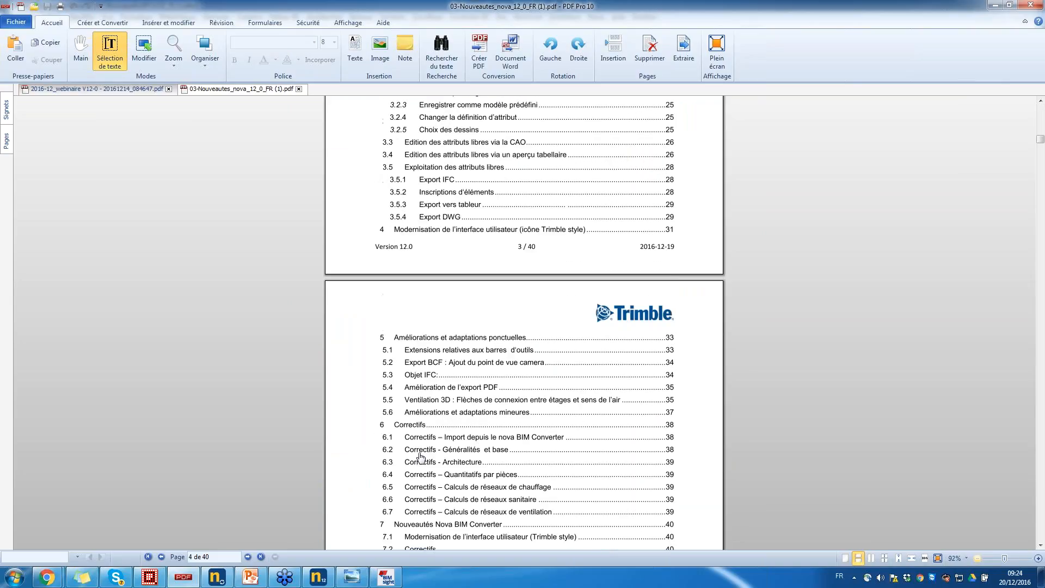
Step: Browse the guide's sections 1.1 Inscription de canalisation verticale and 1.2 Actualisation de hauteur de canalisations verticales CVCS générées
{"action": "scroll", "coordinate": [421, 458], "scroll_direction": "down", "scroll_amount": 10}
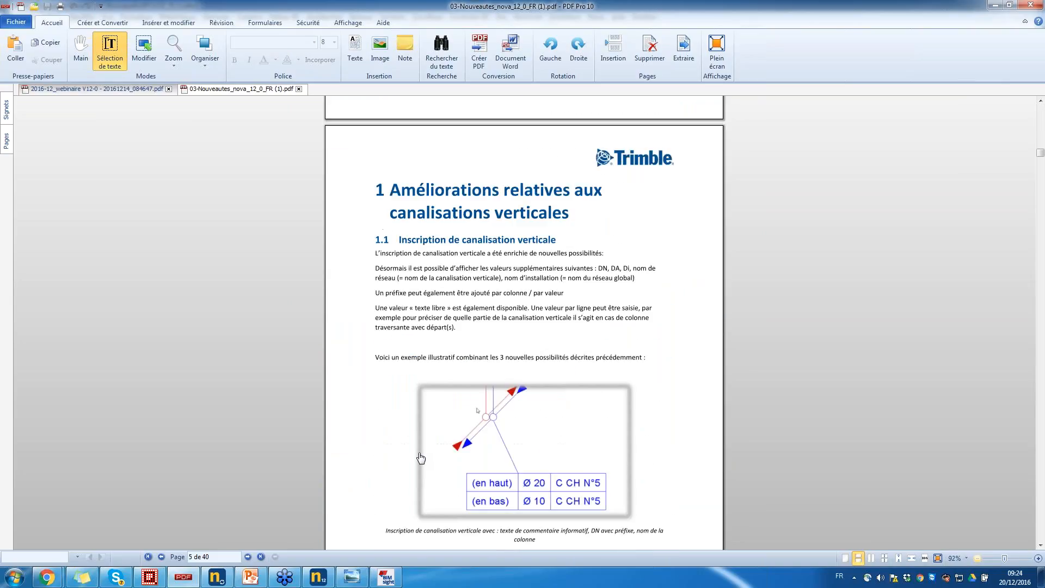
{"action": "scroll", "coordinate": [503, 417], "scroll_direction": "down", "scroll_amount": 3}
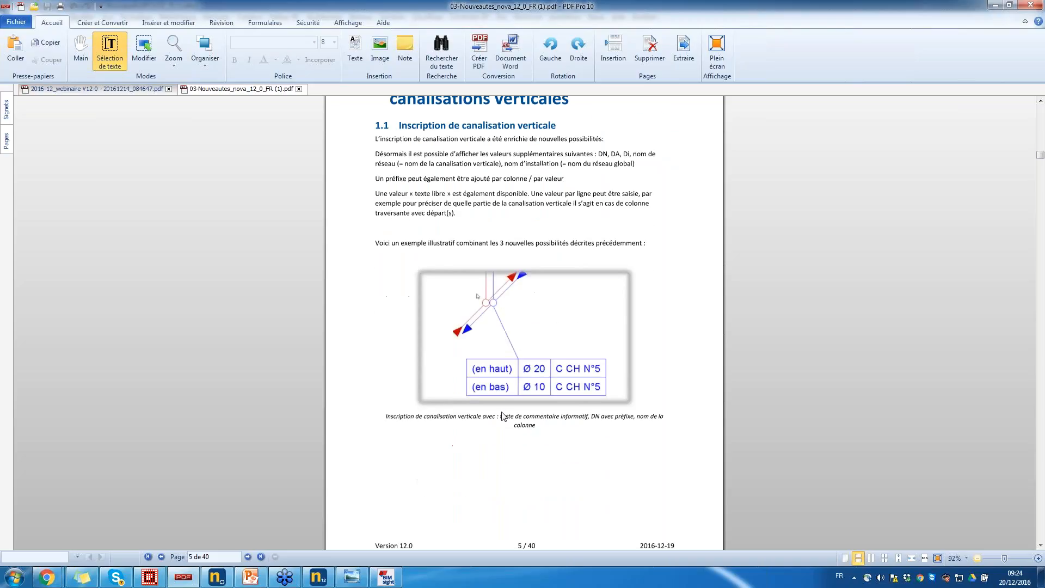
{"action": "scroll", "coordinate": [503, 416], "scroll_direction": "down", "scroll_amount": 1}
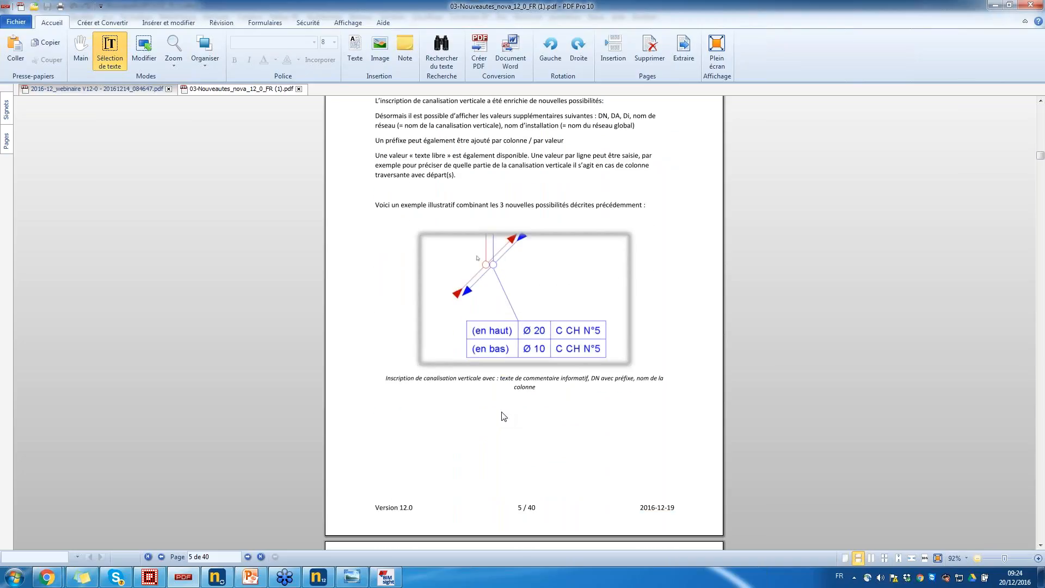
{"action": "scroll", "coordinate": [504, 416], "scroll_direction": "down", "scroll_amount": 9}
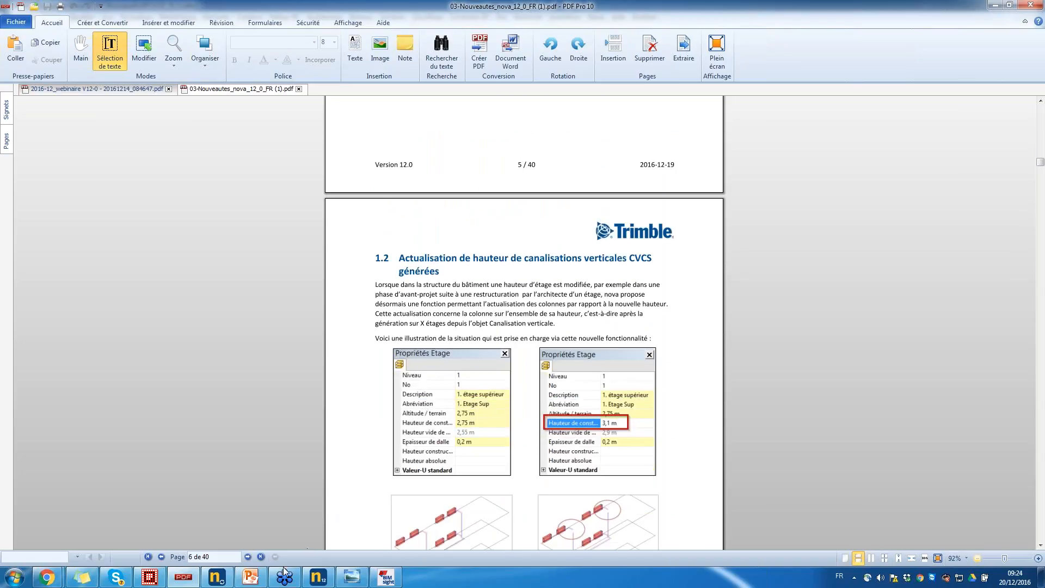
Step: Switch to the Intro Webinaire.pptx presentation in PowerPoint, view slide 5 on the new features guide and show the Questions / Réponses slide
{"action": "left_click", "coordinate": [250, 577]}
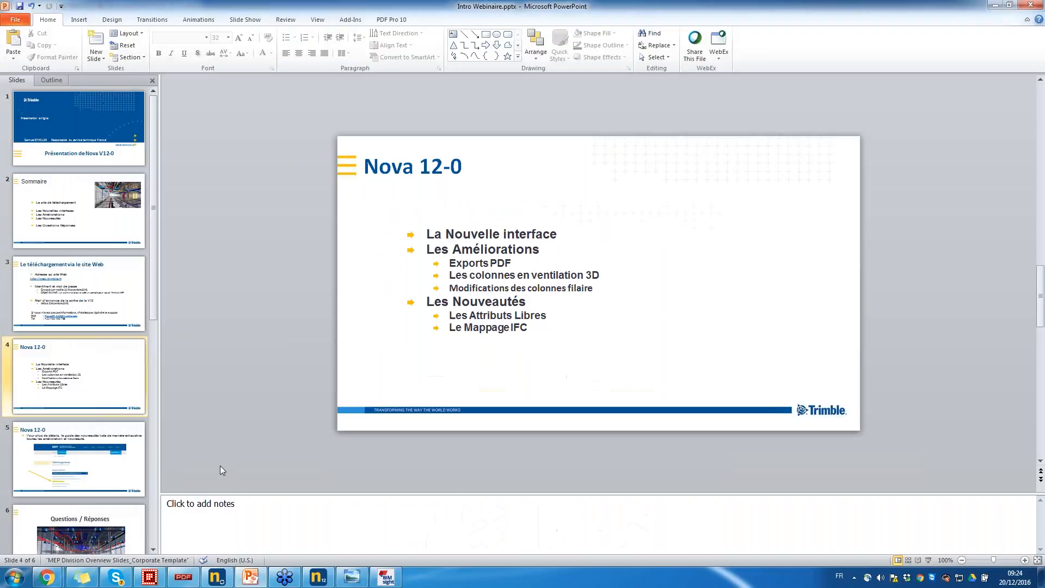
{"action": "scroll", "coordinate": [220, 465], "scroll_direction": "down", "scroll_amount": 1}
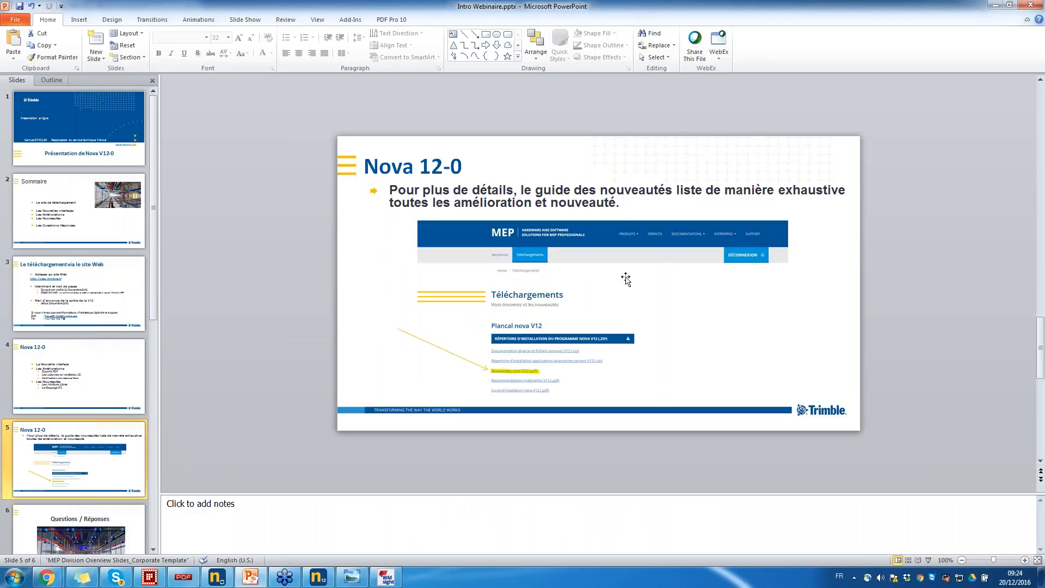
{"action": "left_click", "coordinate": [100, 527]}
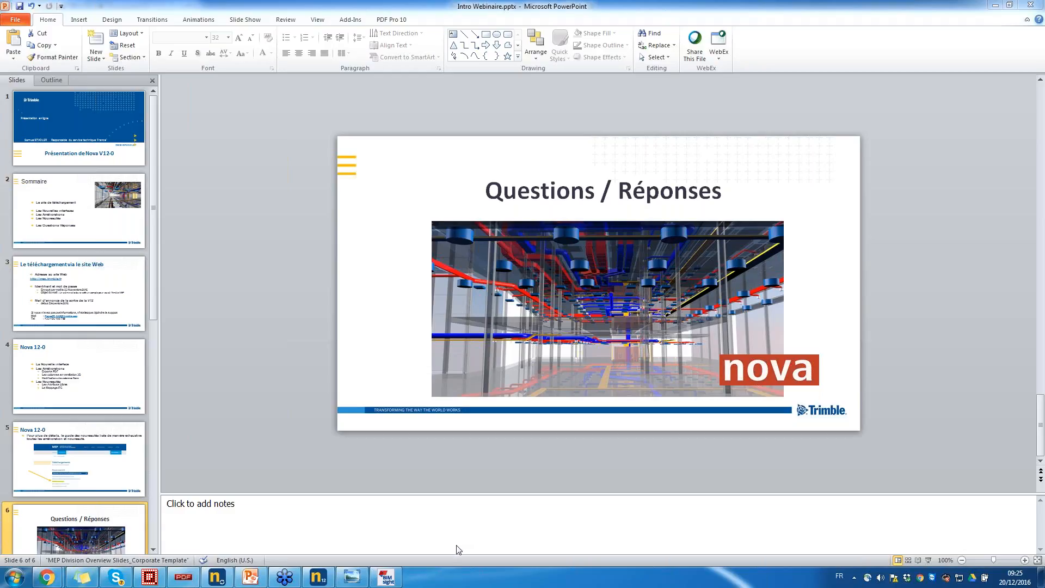
Step: Switch to Plancal nova, review the Classe and Medium filters of the project's IFC export, and close it without exporting
{"action": "left_click", "coordinate": [319, 577]}
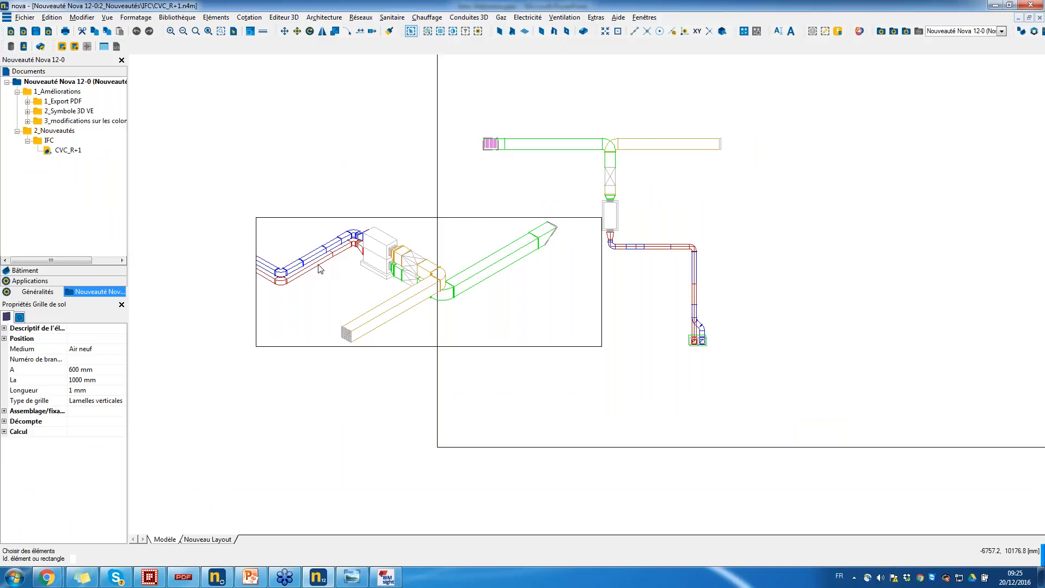
{"action": "right_click", "coordinate": [197, 258]}
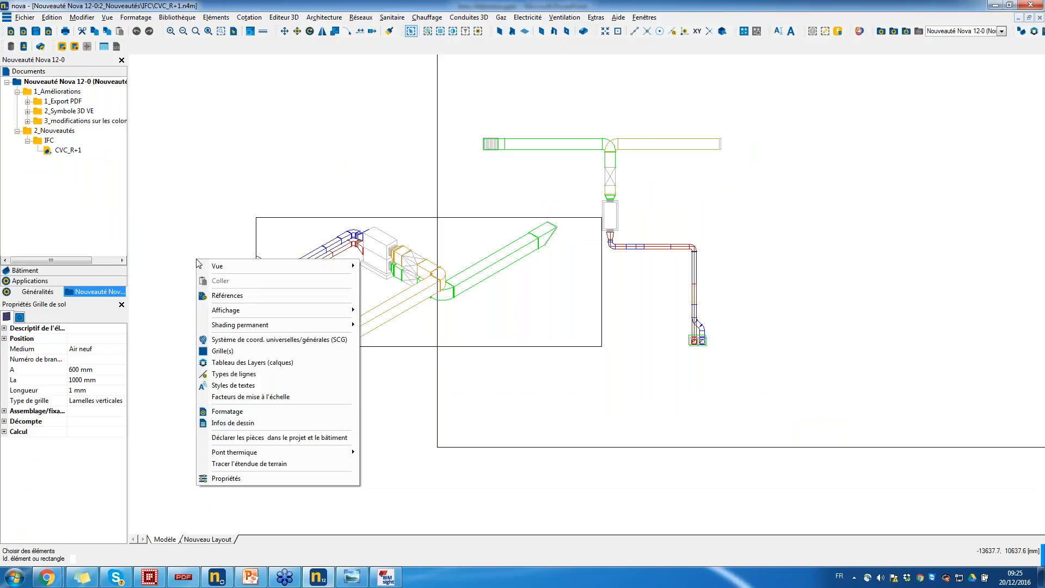
{"action": "right_click", "coordinate": [81, 83]}
{"action": "mouse_move", "coordinate": [155, 169]}
{"action": "mouse_move", "coordinate": [185, 154]}
{"action": "left_click", "coordinate": [256, 165]}
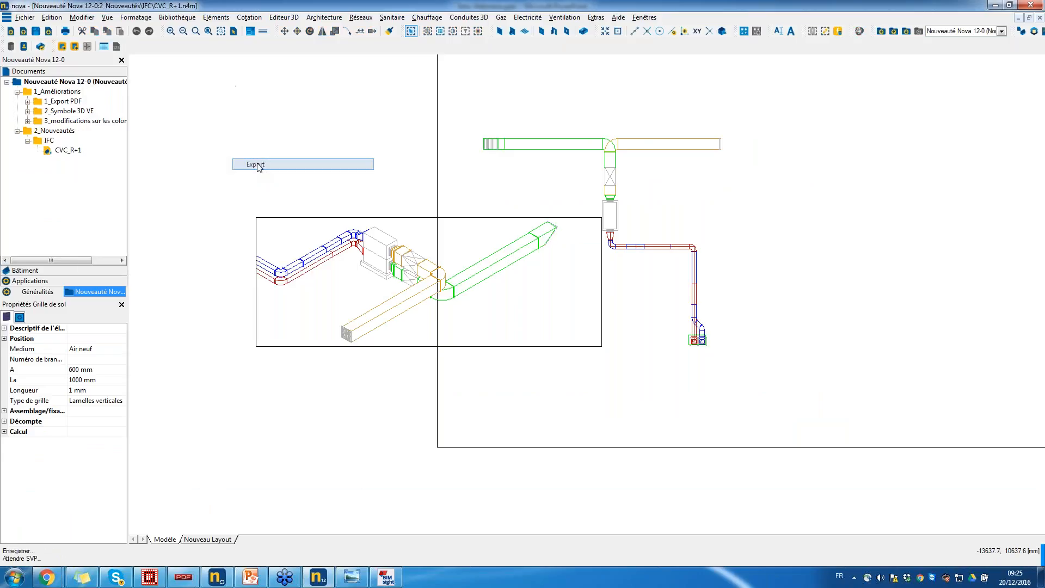
{"action": "left_click", "coordinate": [381, 209]}
{"action": "left_click", "coordinate": [398, 210]}
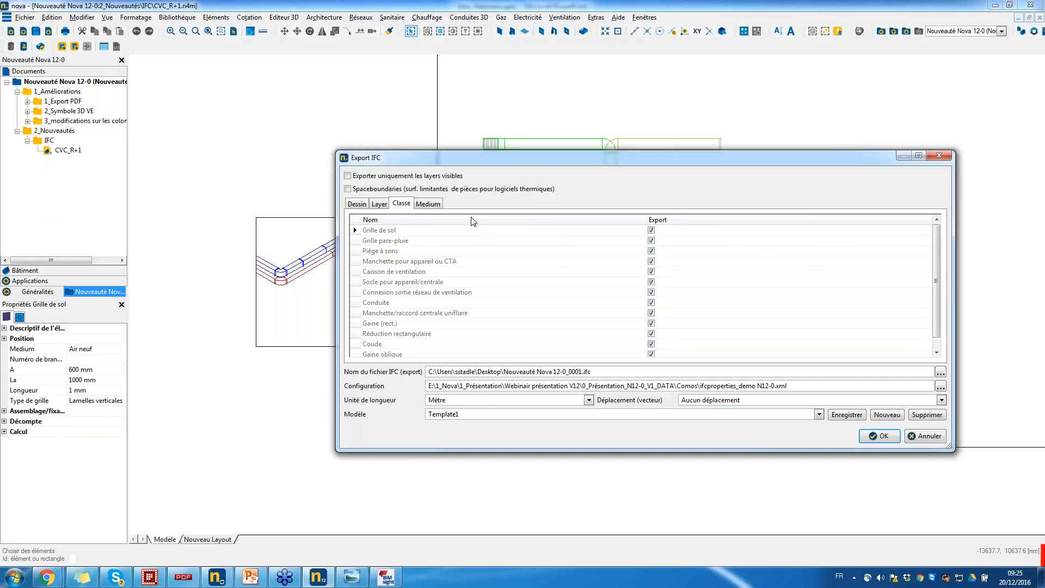
{"action": "left_click", "coordinate": [433, 204]}
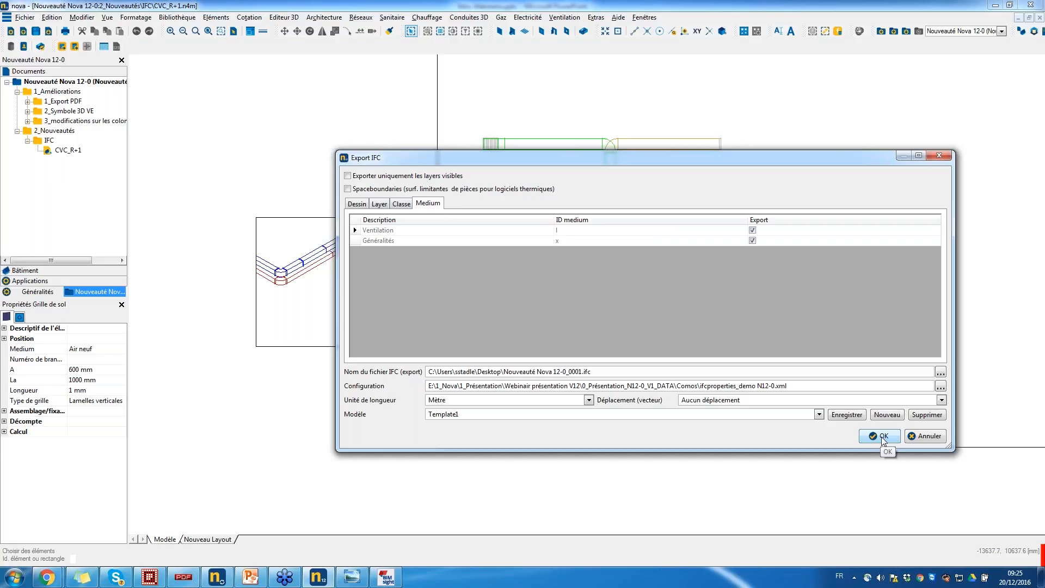
{"action": "left_click", "coordinate": [917, 438]}
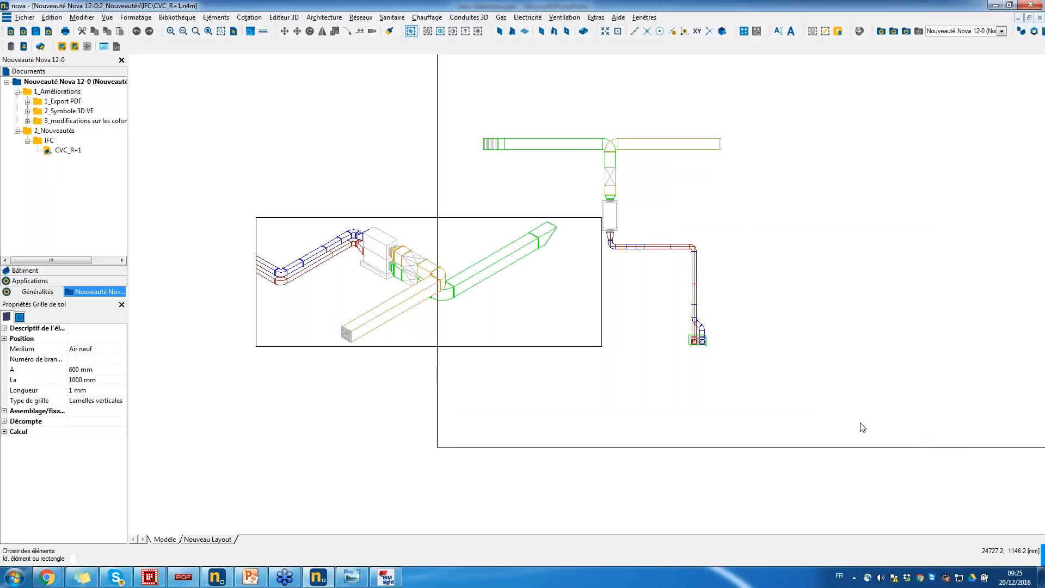
Step: Examine the project's IFC class and property assignment window and close it without saving changes
{"action": "right_click", "coordinate": [77, 85]}
{"action": "mouse_move", "coordinate": [150, 163]}
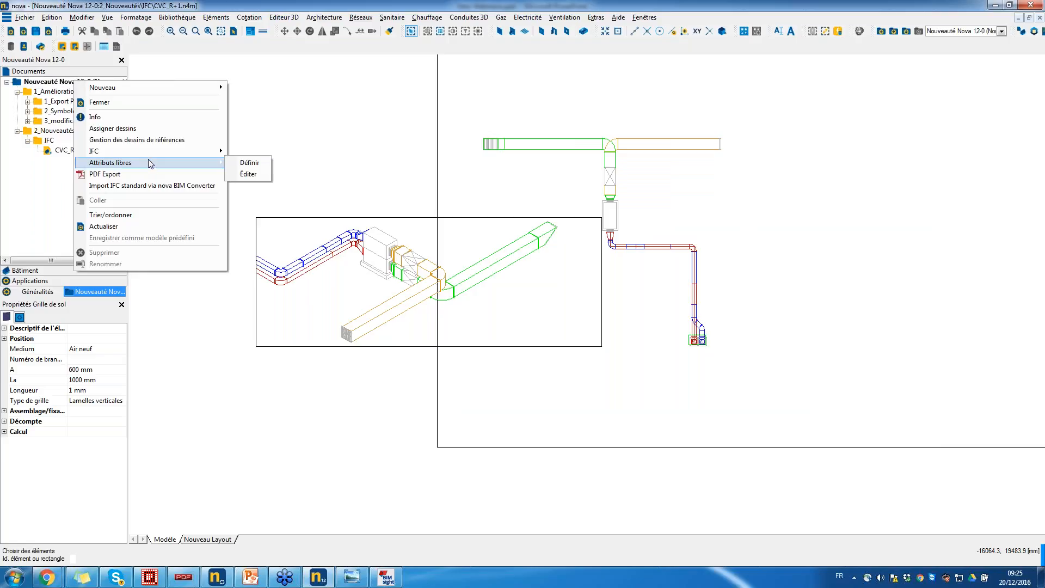
{"action": "left_click", "coordinate": [252, 175]}
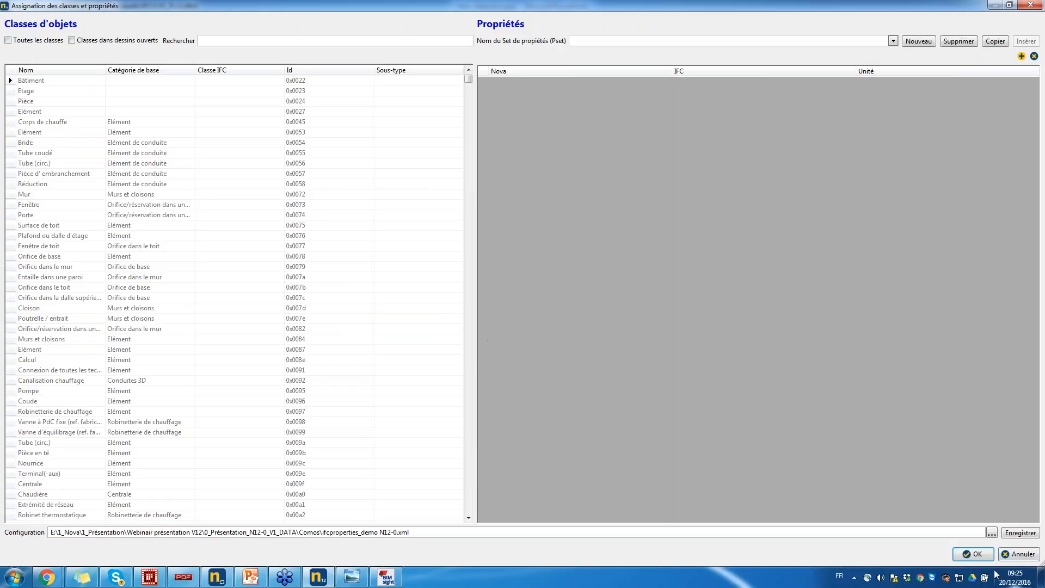
{"action": "left_click", "coordinate": [1020, 554]}
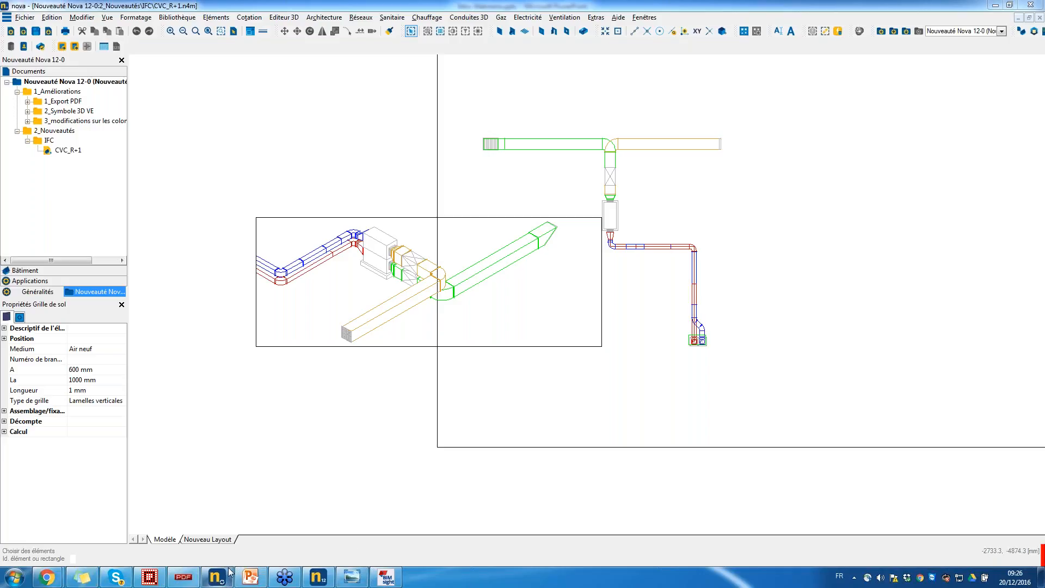
Step: Show slide 5 of the presentation, switch to Chrome's Trimble MEP Téléchargements page and point out the Nouveautés nova V12 PDF link
{"action": "left_click", "coordinate": [250, 578]}
{"action": "left_click", "coordinate": [55, 480]}
{"action": "mouse_move", "coordinate": [49, 581]}
{"action": "left_click", "coordinate": [113, 547]}
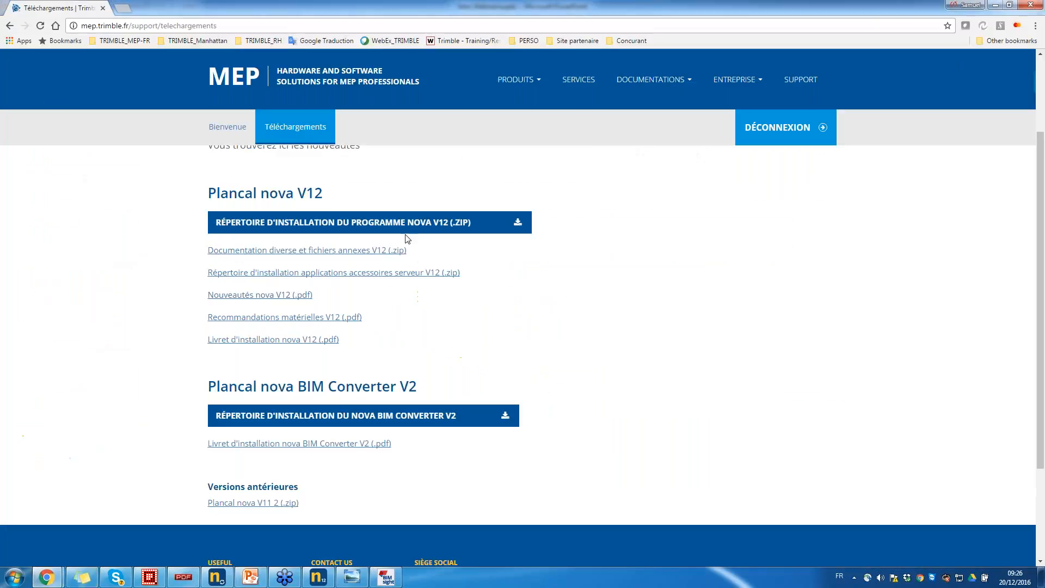
{"action": "left_click", "coordinate": [306, 295]}
{"action": "key", "text": "ctrl"}
{"action": "key", "text": "ctrl"}
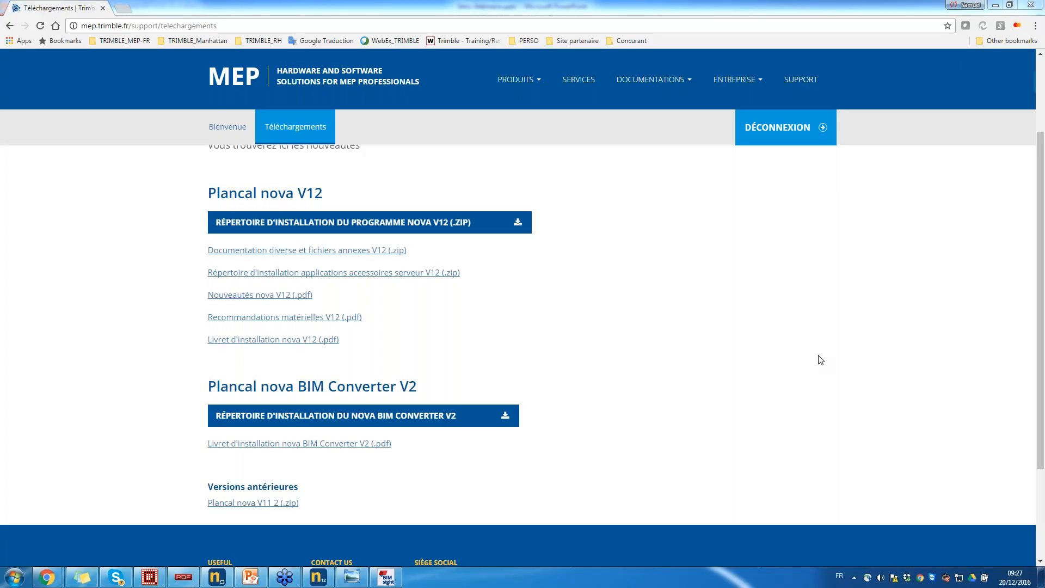
{"action": "left_click", "coordinate": [221, 416]}
Step: Return to the PowerPoint presentation and show slide 3, Le téléchargement via le site Web, enlarged to 140%
{"action": "left_click", "coordinate": [251, 577]}
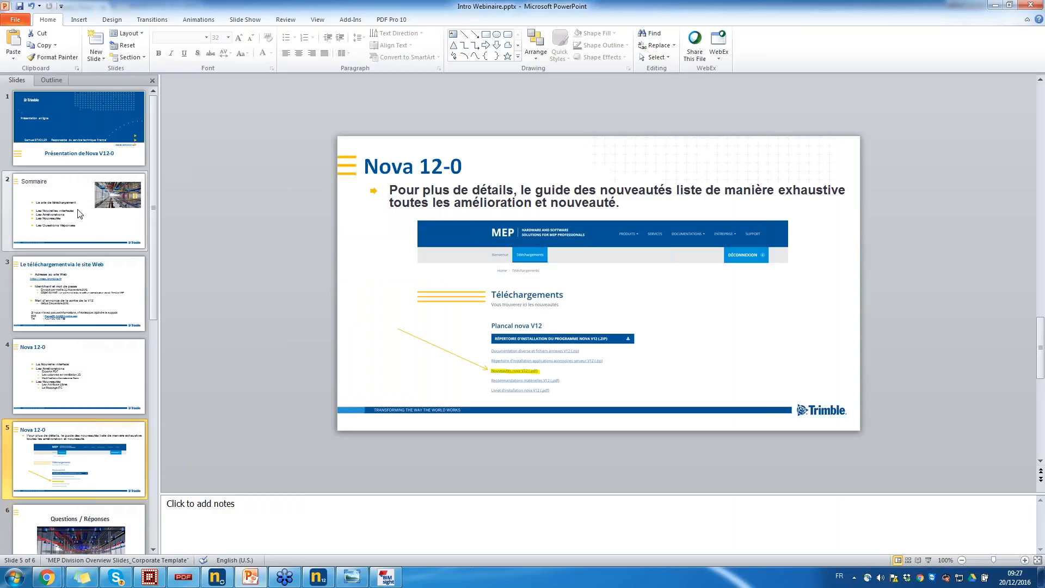
{"action": "left_click", "coordinate": [85, 289]}
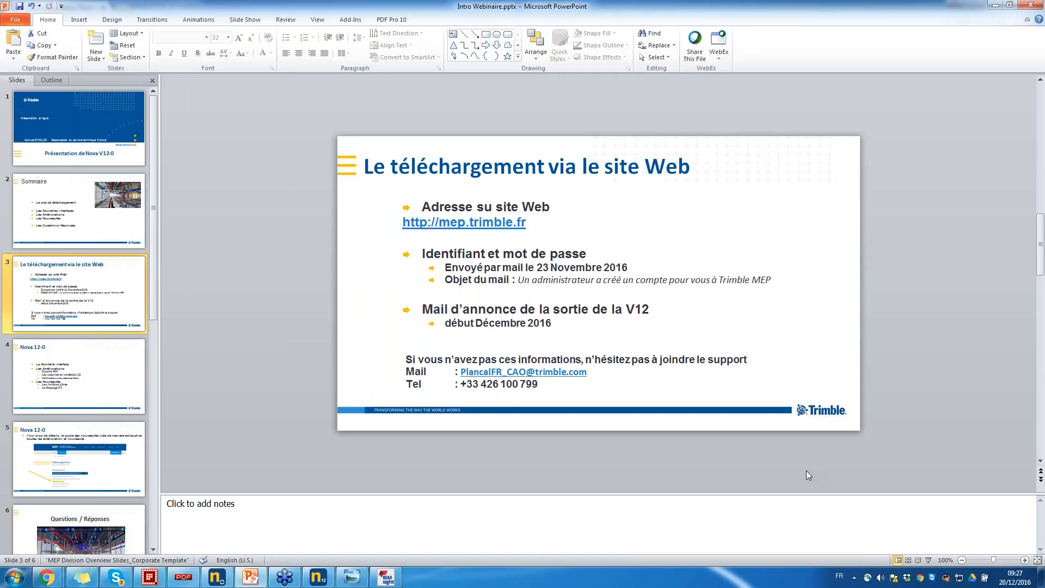
{"action": "left_click", "coordinate": [1025, 560]}
{"action": "left_click", "coordinate": [1025, 560]}
{"action": "left_click", "coordinate": [1025, 560]}
{"action": "left_click", "coordinate": [1025, 560]}
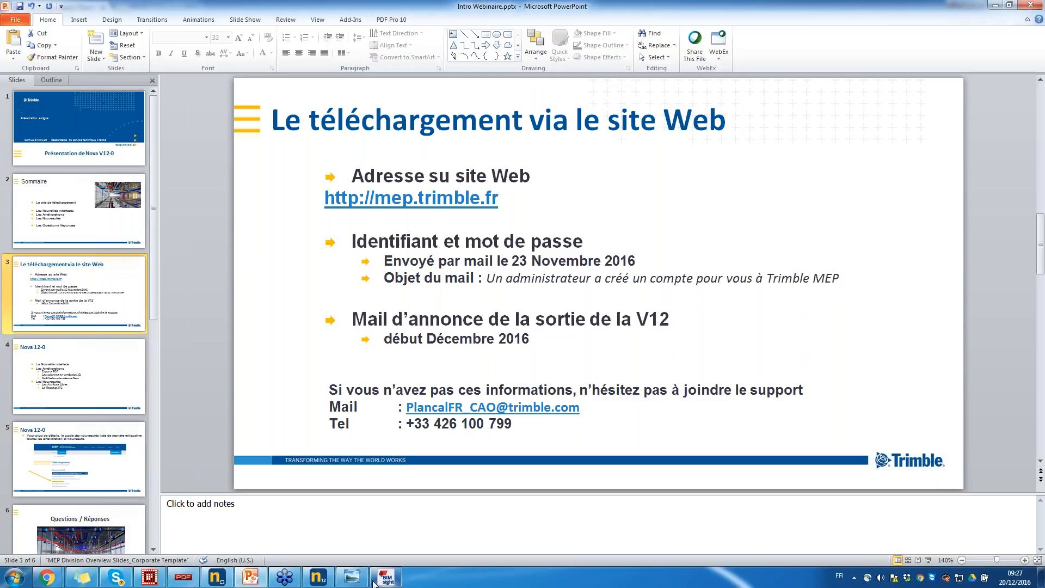
Step: Return to the Trimble MEP downloads page in Chrome and point out the nova BIM Converter V2 installation package
{"action": "left_click", "coordinate": [46, 577]}
{"action": "left_click", "coordinate": [89, 553]}
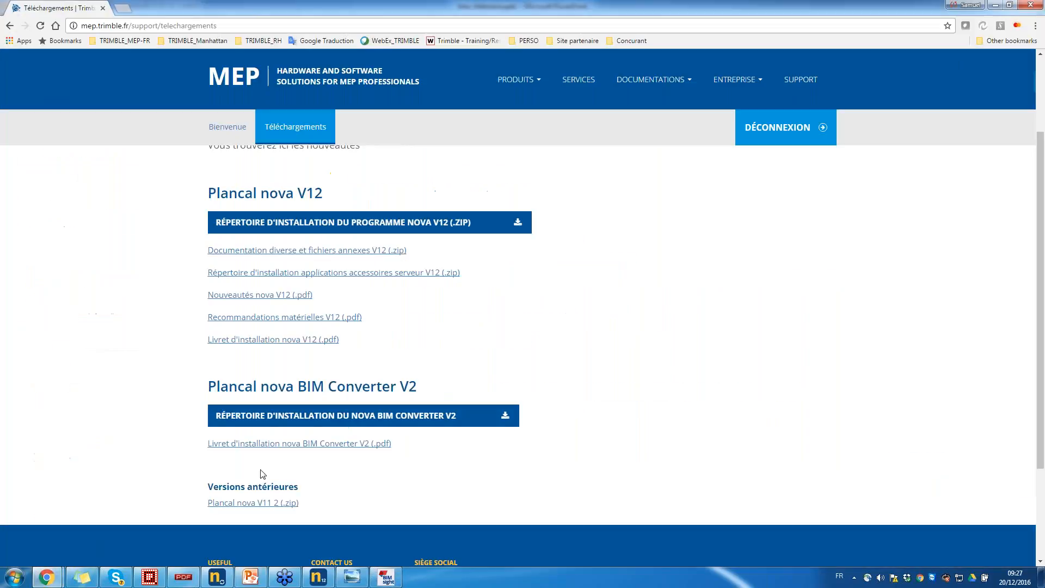
{"action": "left_click", "coordinate": [466, 422]}
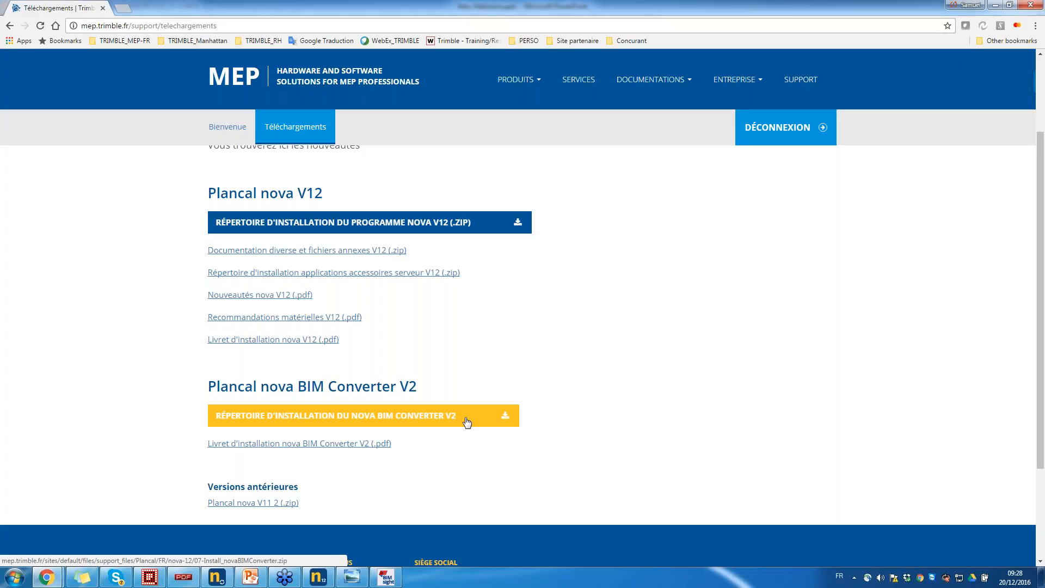
{"action": "left_click", "coordinate": [466, 422]}
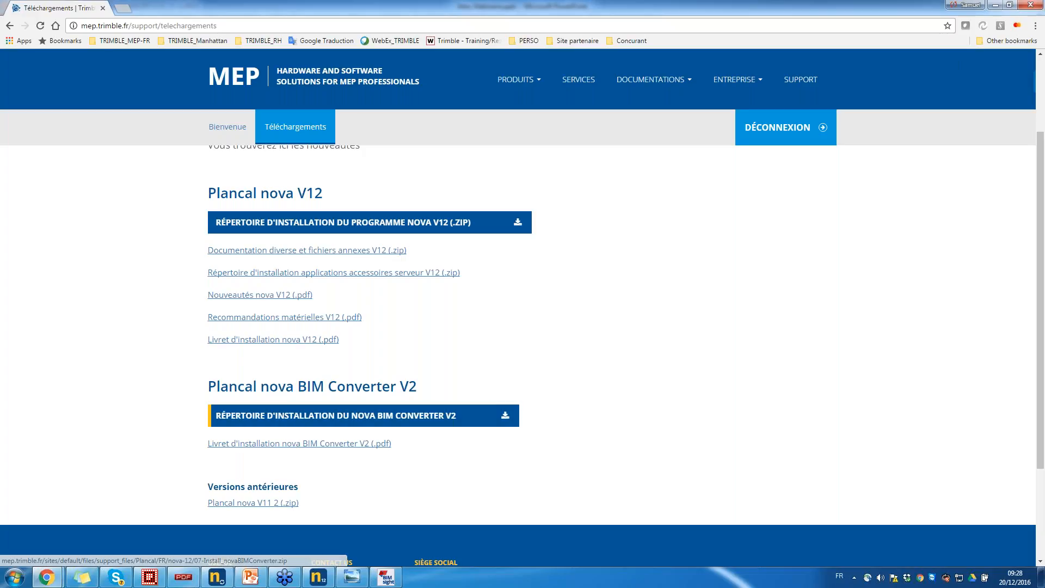
Step: Switch to nova BIM Converter, examine the Building Model tools including Floor Manager, and minimize the window
{"action": "left_click", "coordinate": [217, 578]}
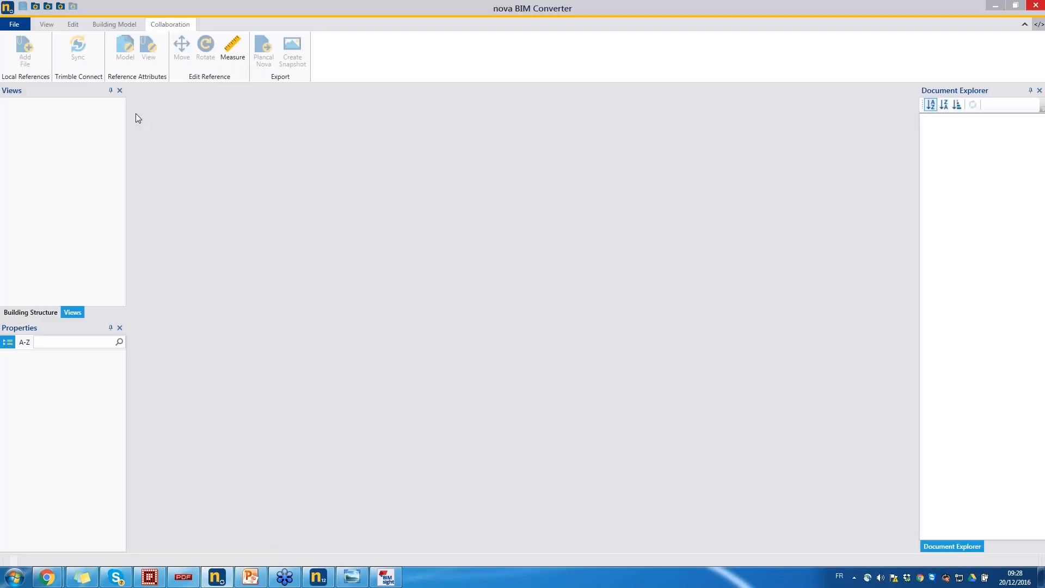
{"action": "left_click", "coordinate": [111, 25]}
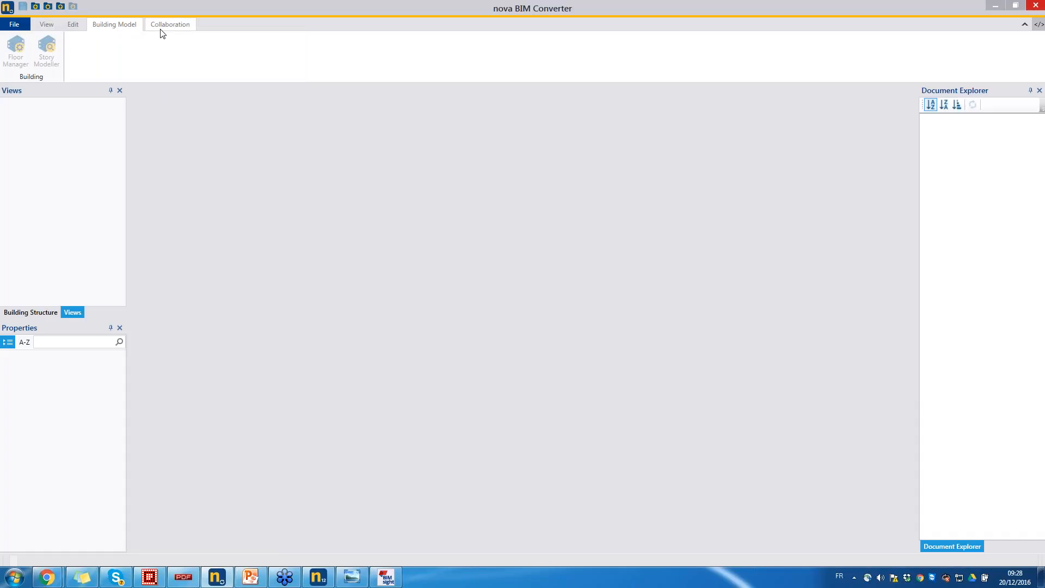
{"action": "left_click", "coordinate": [16, 70]}
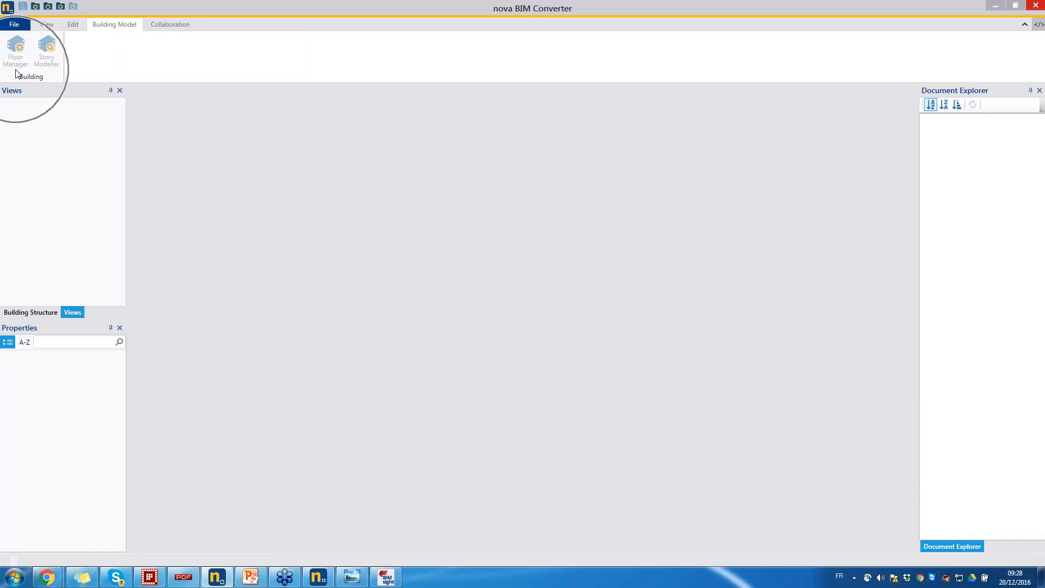
{"action": "left_click", "coordinate": [17, 71]}
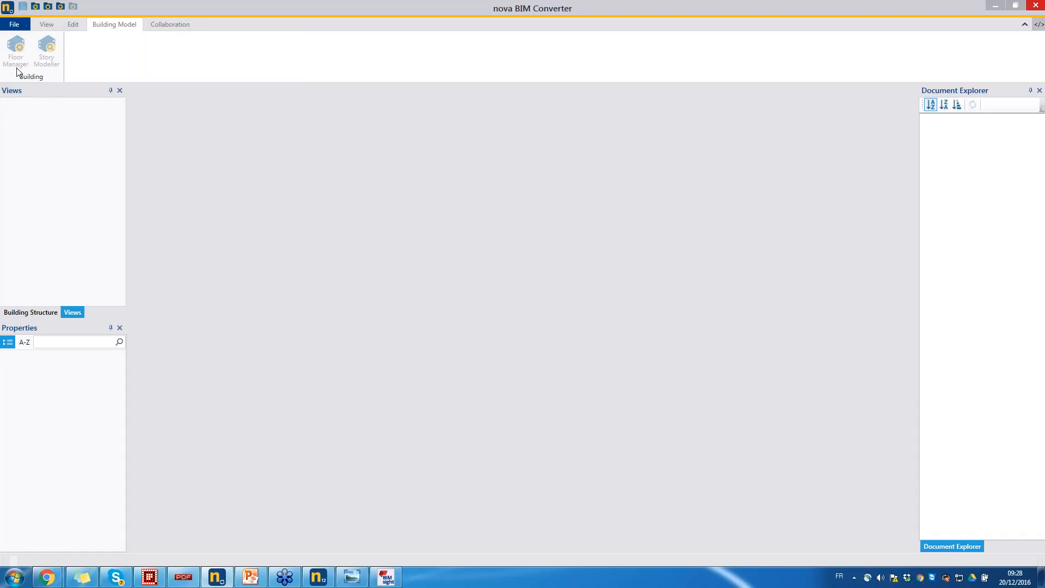
{"action": "left_click", "coordinate": [17, 70]}
{"action": "left_click", "coordinate": [996, 6]}
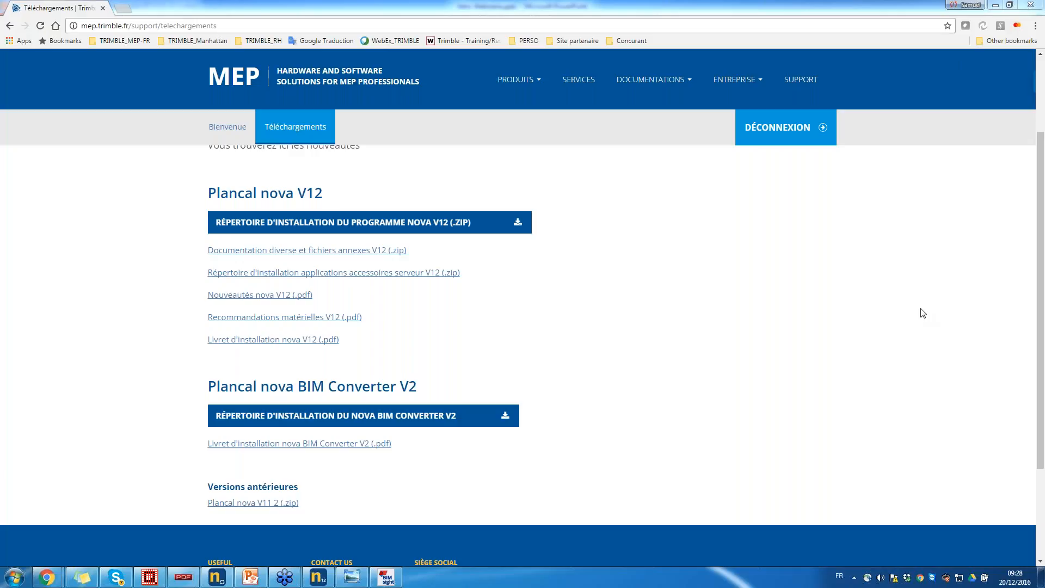
Step: Switch through Plancal nova to the PowerPoint presentation and show slide 4 summarizing the Nova 12-0 interface, improvements and new features
{"action": "left_click", "coordinate": [326, 580]}
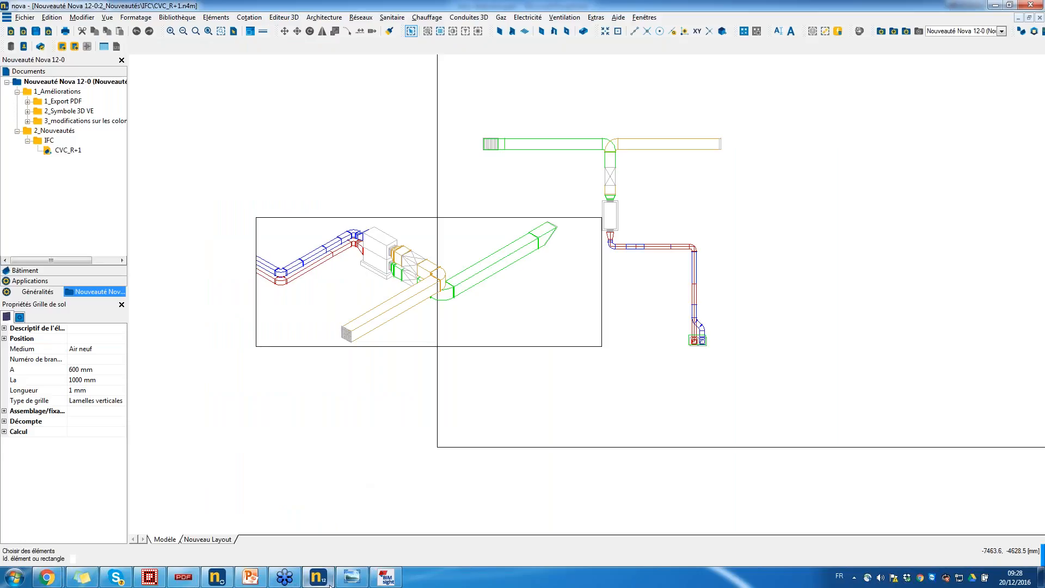
{"action": "left_click", "coordinate": [261, 584]}
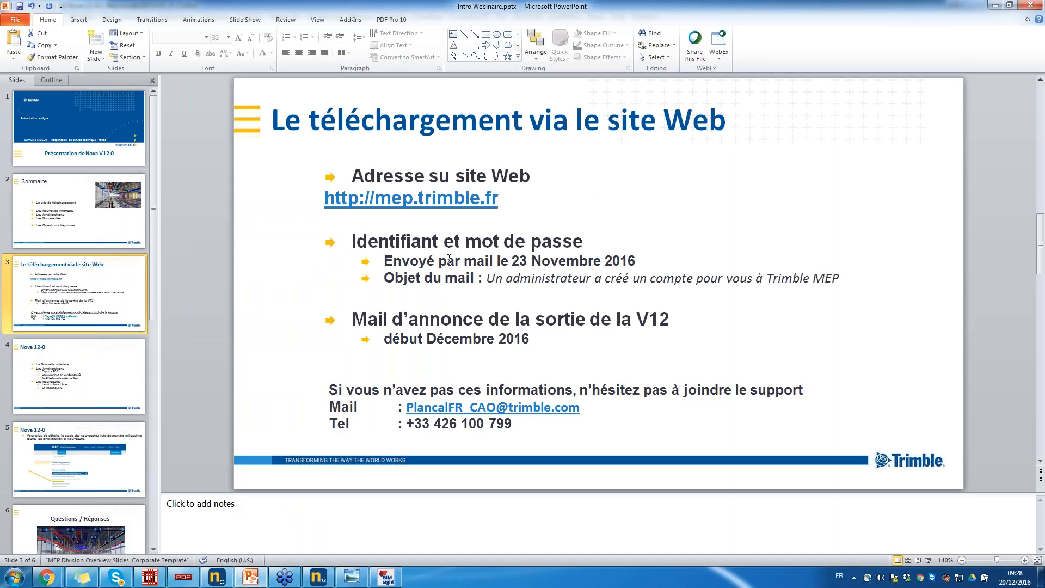
{"action": "left_click", "coordinate": [113, 373]}
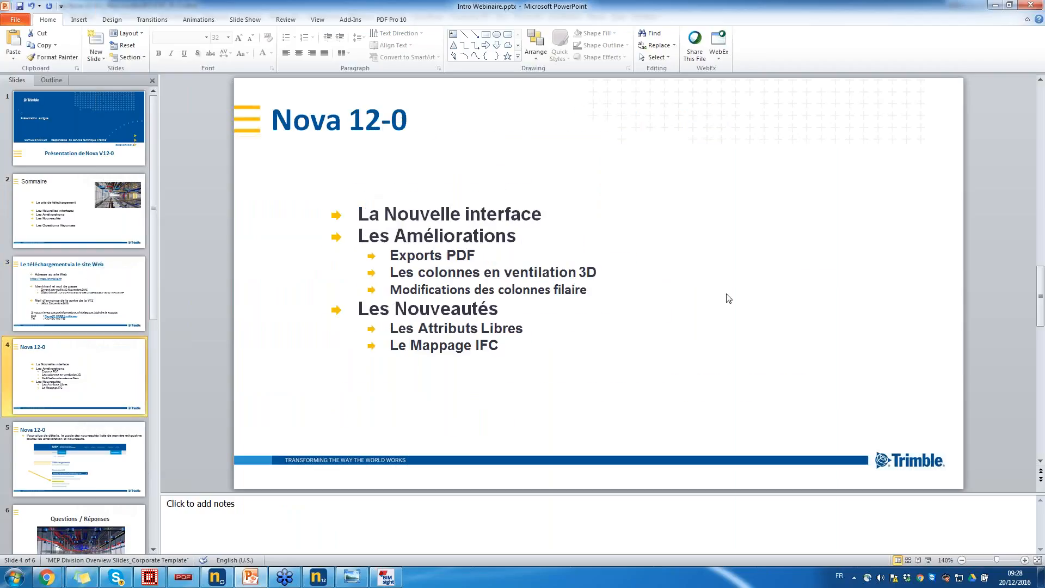
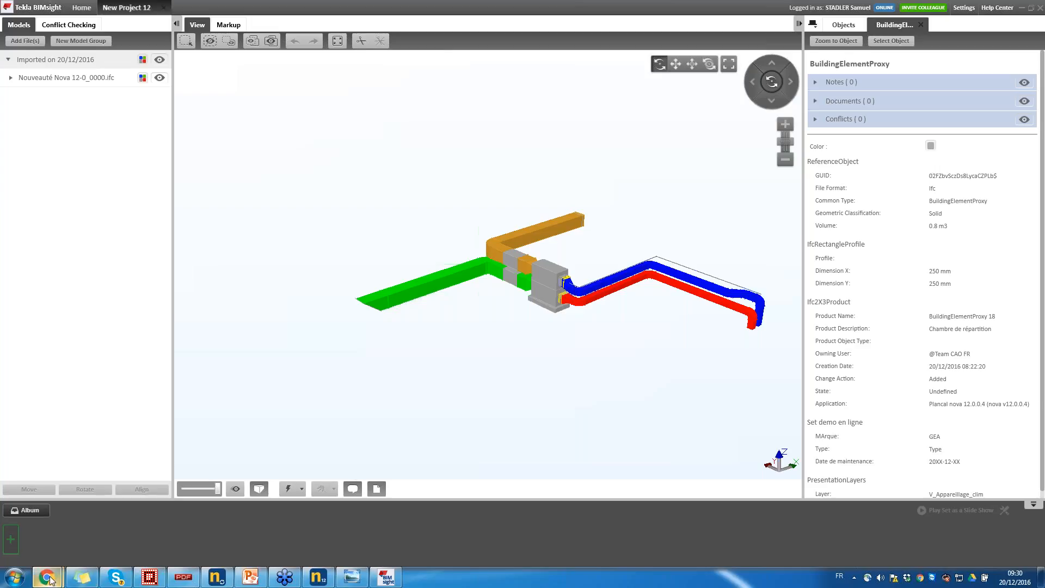
Step: Switch from Tekla BIMsight to Chrome's downloads page and point out the V12 server accessory applications installation link
{"action": "mouse_move", "coordinate": [50, 578]}
{"action": "left_click", "coordinate": [93, 528]}
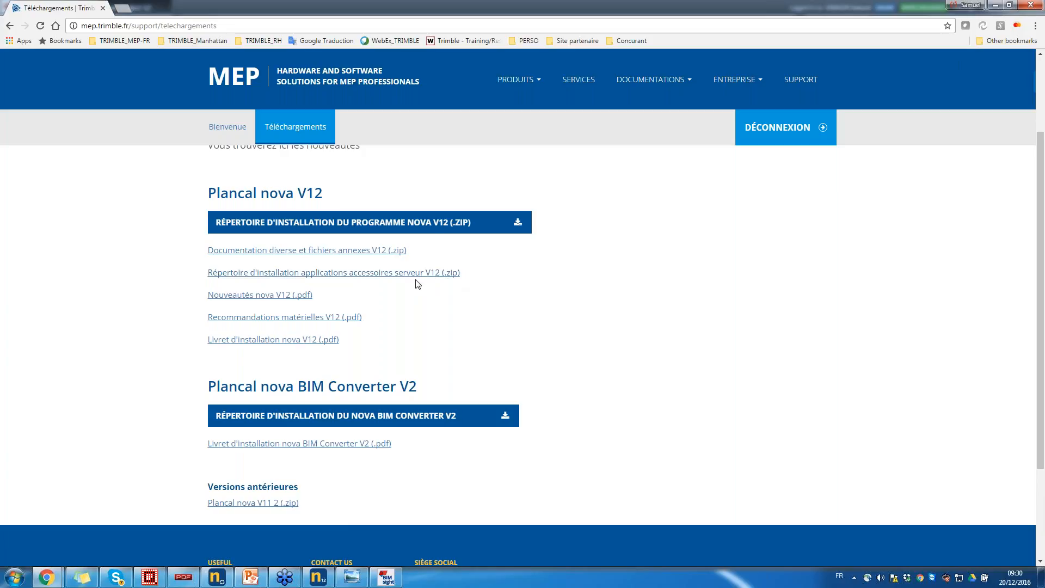
{"action": "left_click", "coordinate": [316, 277]}
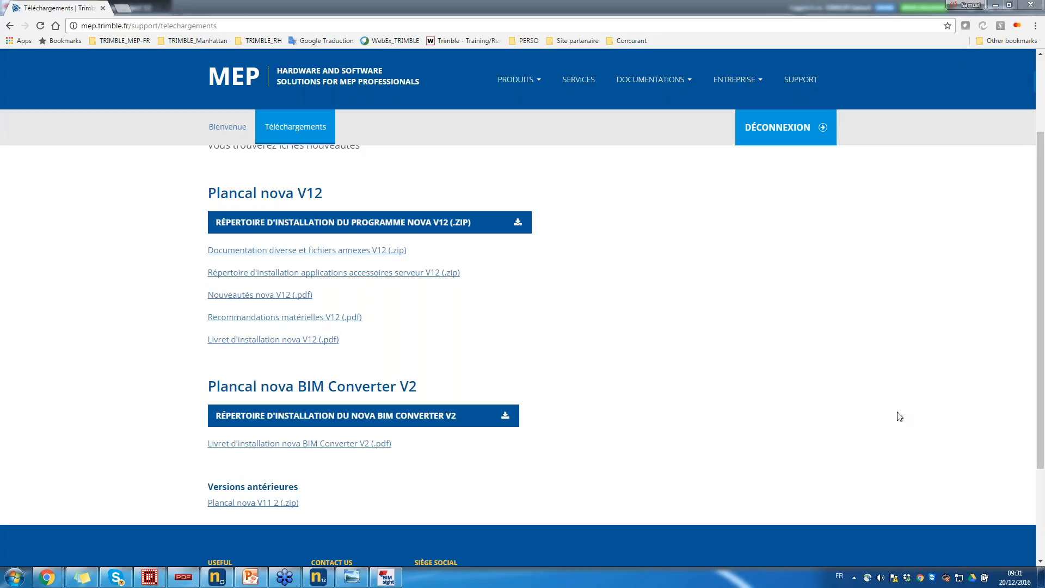
Step: Switch to Plancal nova, examine the ifcproperties_demo N12-0.xml configuration path in the project's IFC export settings, and cancel the export
{"action": "left_click", "coordinate": [318, 577]}
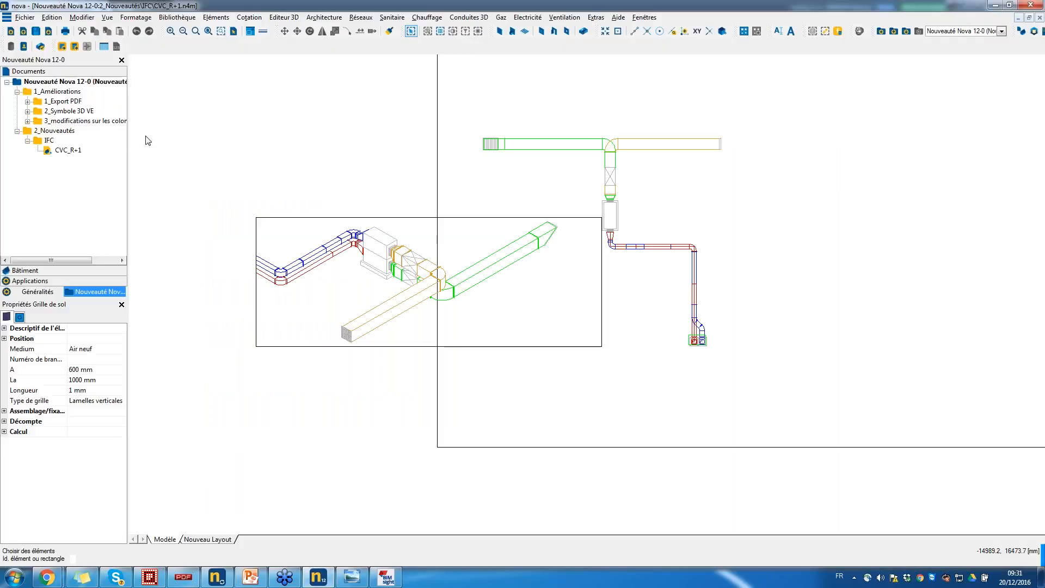
{"action": "right_click", "coordinate": [70, 82]}
{"action": "mouse_move", "coordinate": [113, 152]}
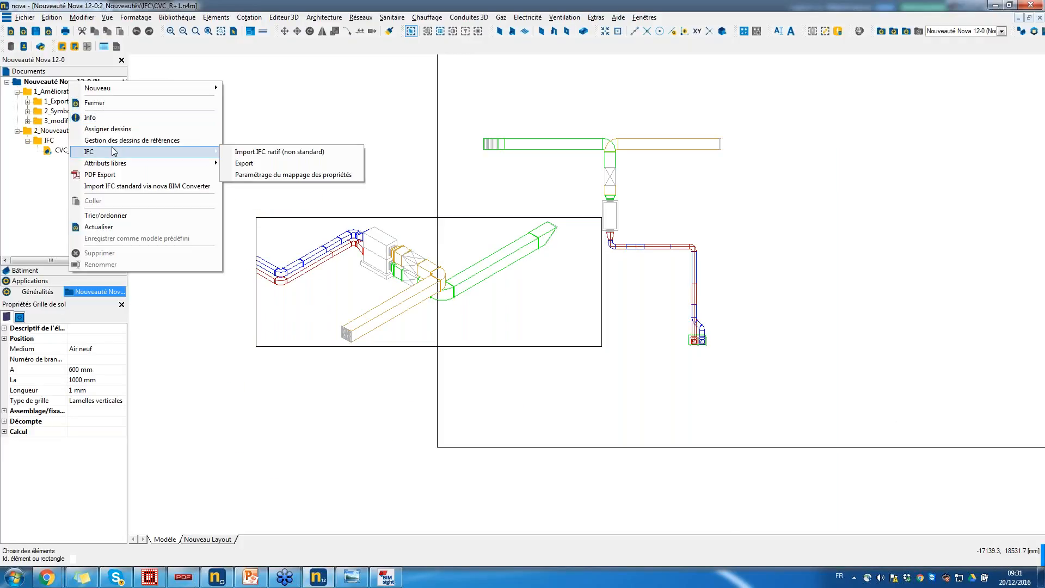
{"action": "left_click", "coordinate": [266, 163]}
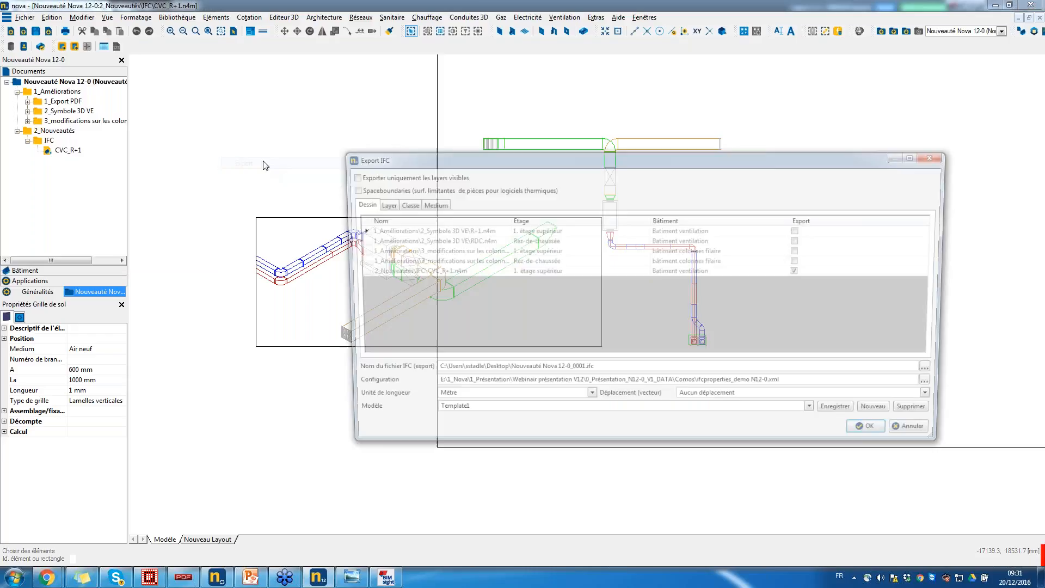
{"action": "left_click_drag", "start_coordinate": [788, 386], "coordinate": [701, 387]}
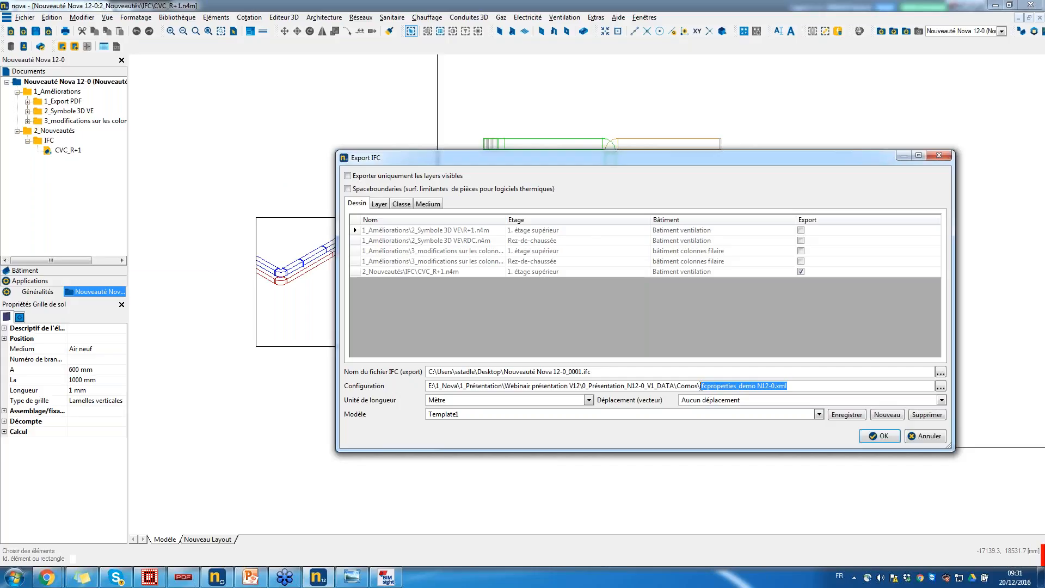
{"action": "left_click_drag", "start_coordinate": [588, 386], "coordinate": [687, 388]}
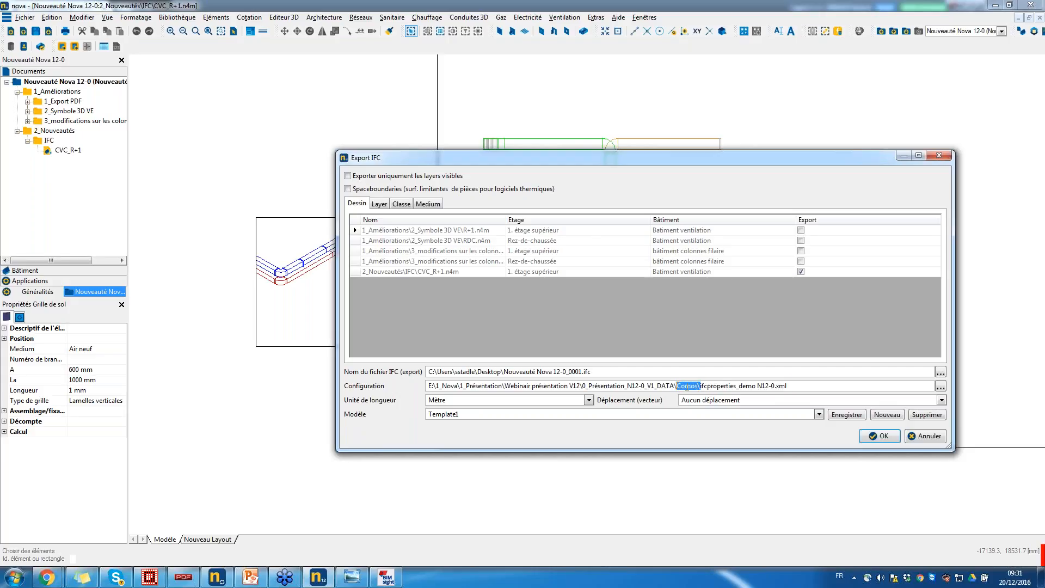
{"action": "left_click", "coordinate": [743, 386]}
{"action": "left_click", "coordinate": [924, 436]}
Step: Examine the IFC export property mapping file path in the data exchange Export options and close the options
{"action": "left_click", "coordinate": [596, 17]}
{"action": "left_click", "coordinate": [614, 173]}
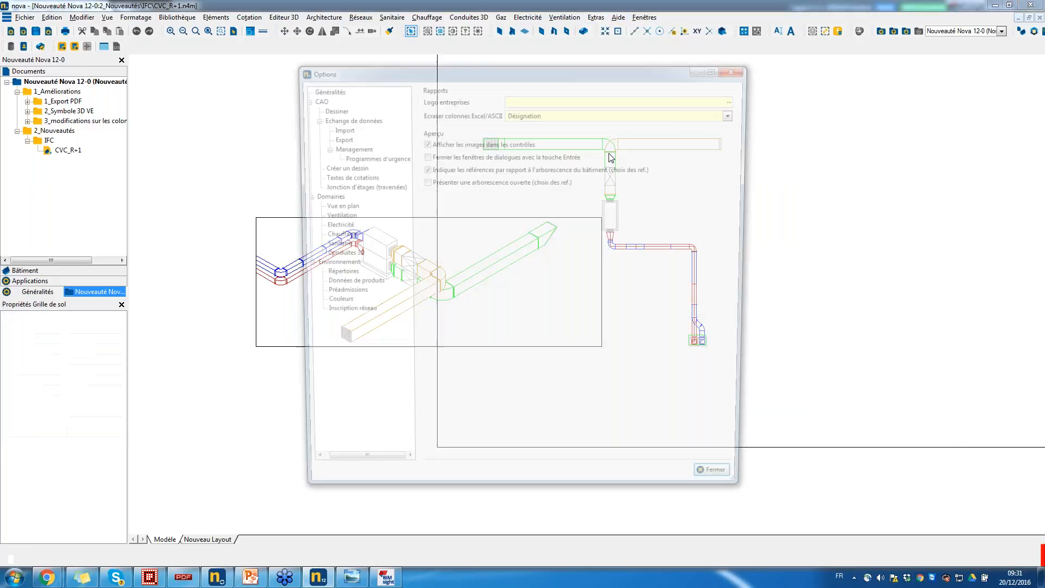
{"action": "left_click", "coordinate": [338, 138]}
{"action": "left_click_drag", "start_coordinate": [479, 266], "coordinate": [703, 271]}
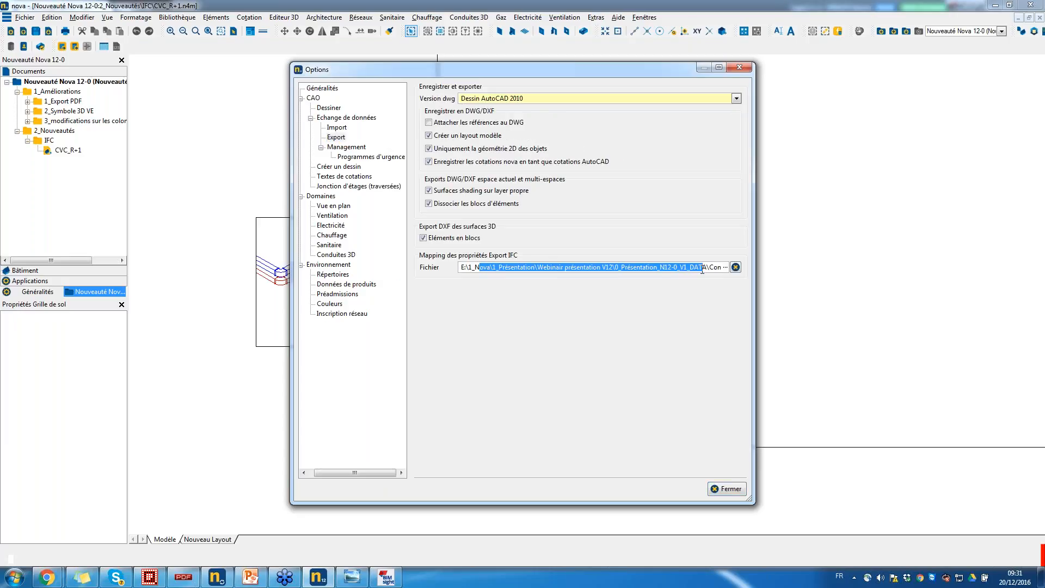
{"action": "left_click", "coordinate": [611, 268]}
{"action": "left_click_drag", "start_coordinate": [604, 268], "coordinate": [743, 280]}
{"action": "left_click", "coordinate": [724, 488]}
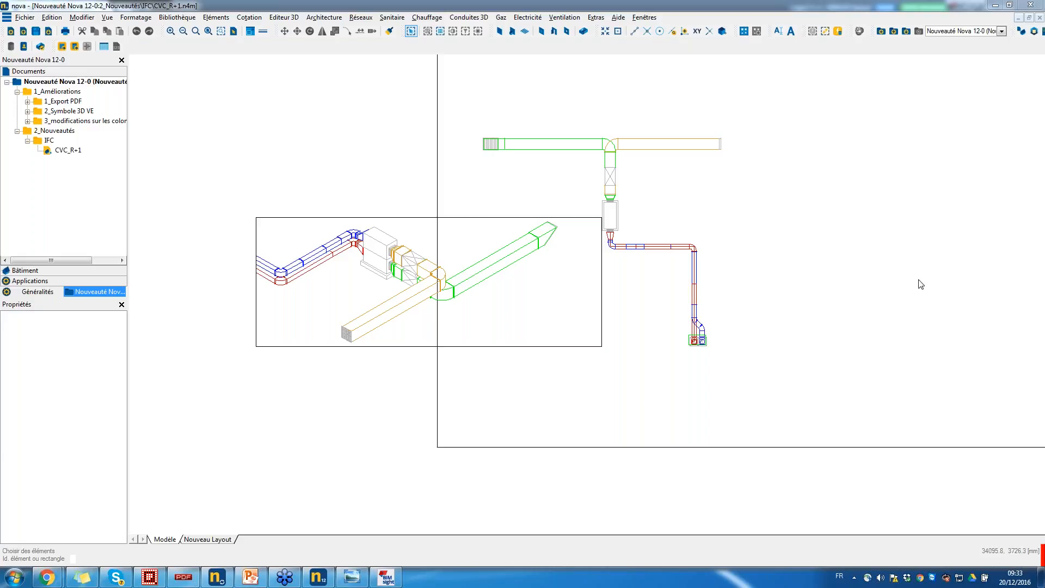
Step: Show the project's Applications list and review the available drawing elements, including the SketchUp model insertion command
{"action": "left_click", "coordinate": [34, 281]}
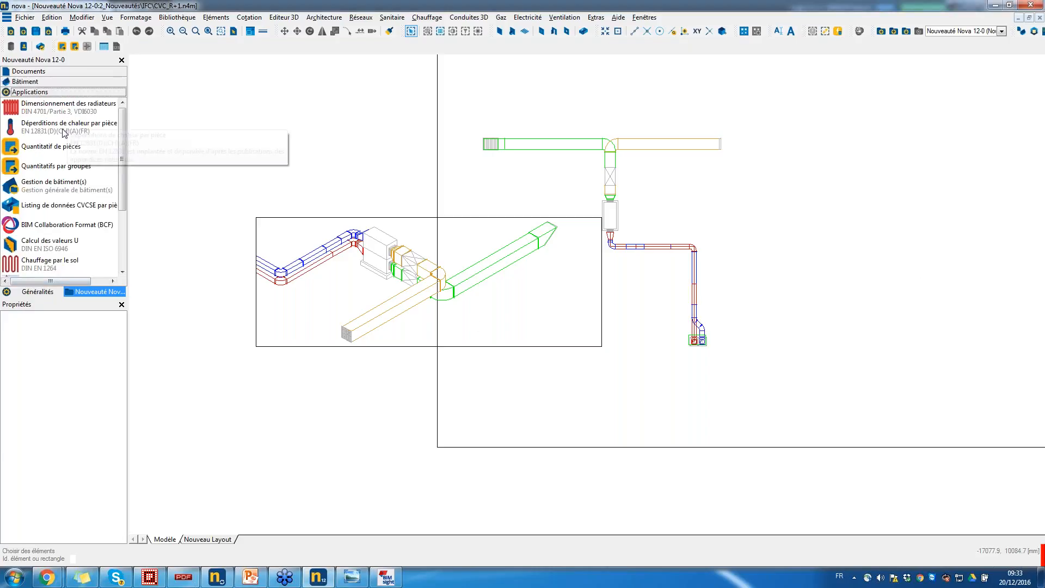
{"action": "mouse_move", "coordinate": [124, 157]}
{"action": "left_mouse_down"}
{"action": "mouse_move", "coordinate": [121, 218]}
{"action": "mouse_move", "coordinate": [122, 156]}
{"action": "left_mouse_up"}
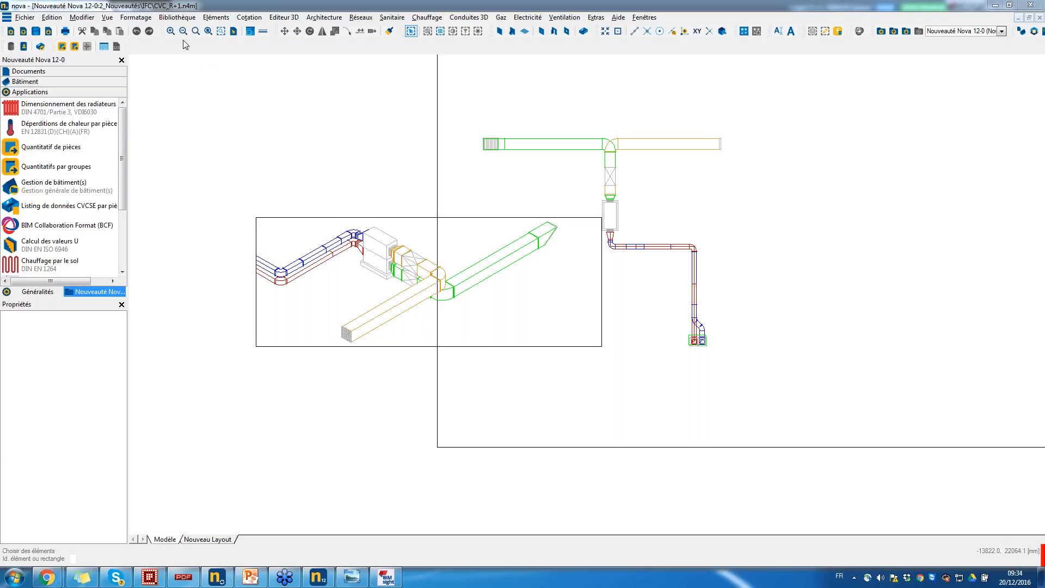
{"action": "left_click", "coordinate": [169, 18]}
{"action": "mouse_move", "coordinate": [209, 21]}
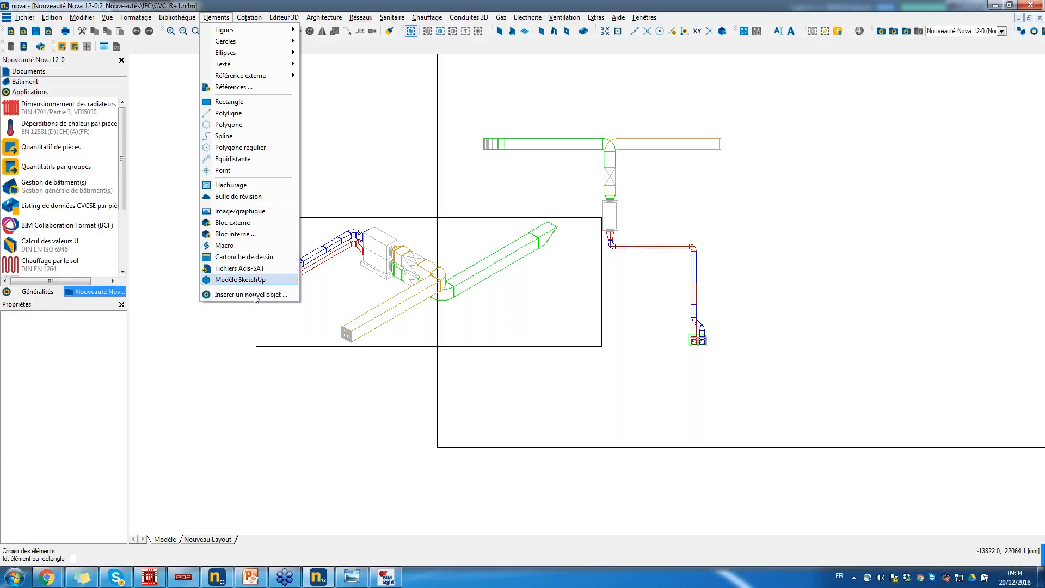
{"action": "left_click", "coordinate": [348, 420]}
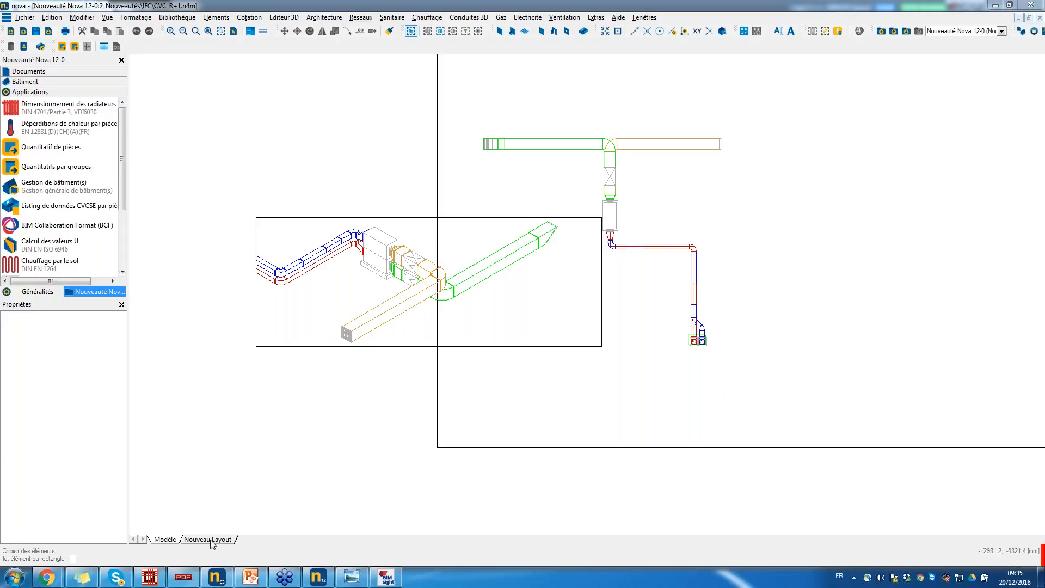
Step: Switch to the Trimble MEP downloads page in Chrome and point out the nova V12 installation booklet
{"action": "mouse_move", "coordinate": [47, 577]}
{"action": "left_click", "coordinate": [120, 526]}
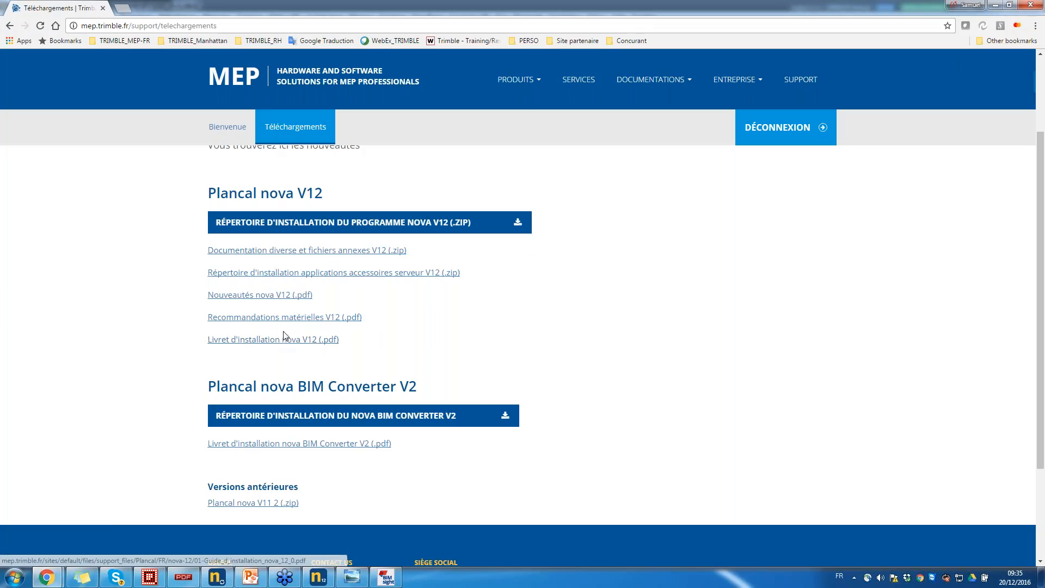